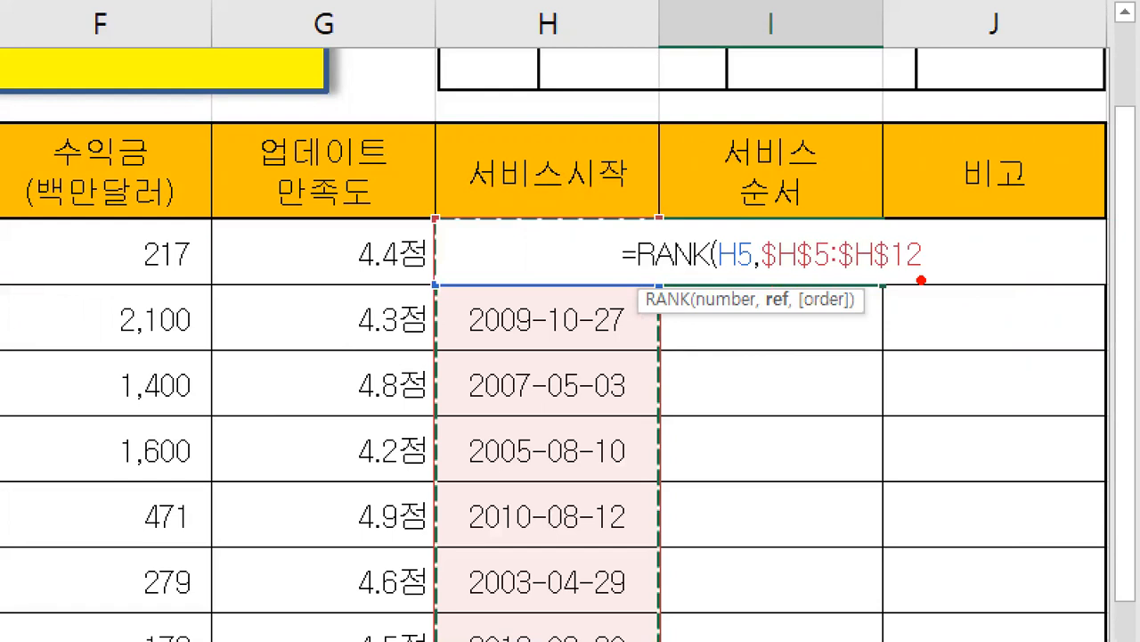
Complete the service-order formula in I5 as =RANK(H5,$H$5:$H$12,0), using descending order, and enter it.
{"action": "left_click_drag", "start_coordinate": [761, 273], "coordinate": [914, 278]}
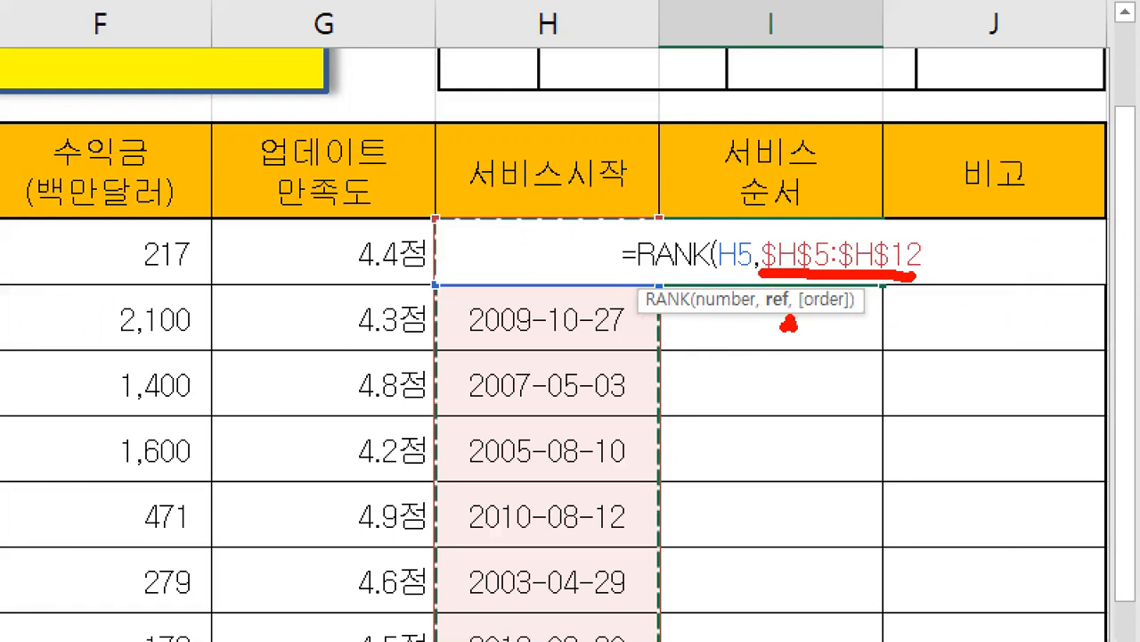
{"action": "left_click_drag", "start_coordinate": [928, 260], "coordinate": [923, 282]}
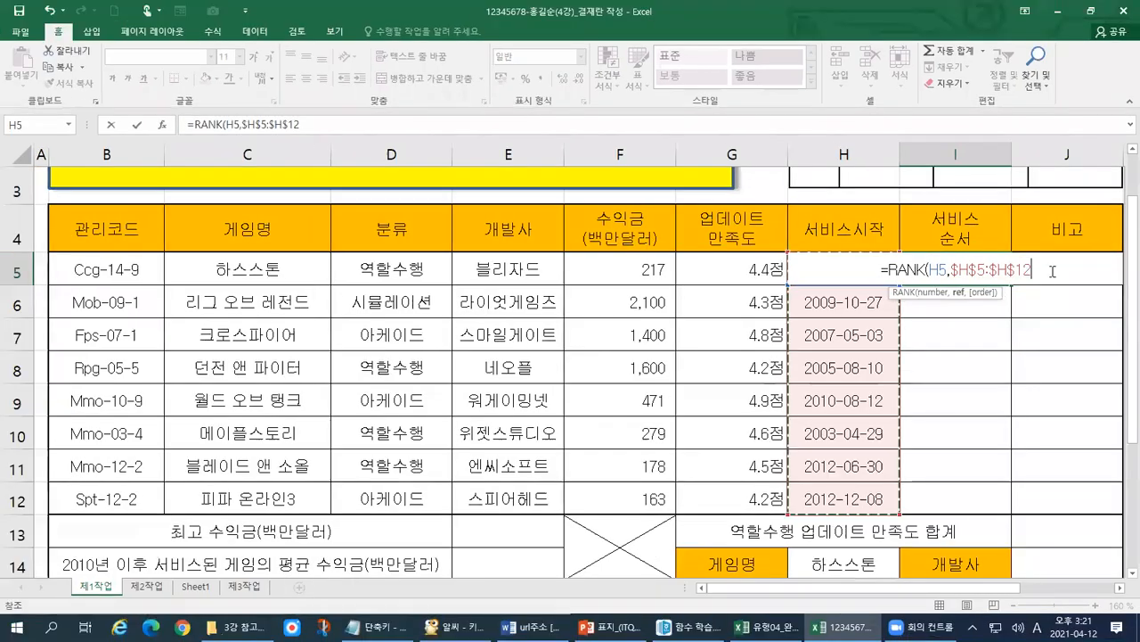
{"action": "type", "text": "M"}
{"action": "key", "text": "BackSpace"}
{"action": "type", "text": ","}
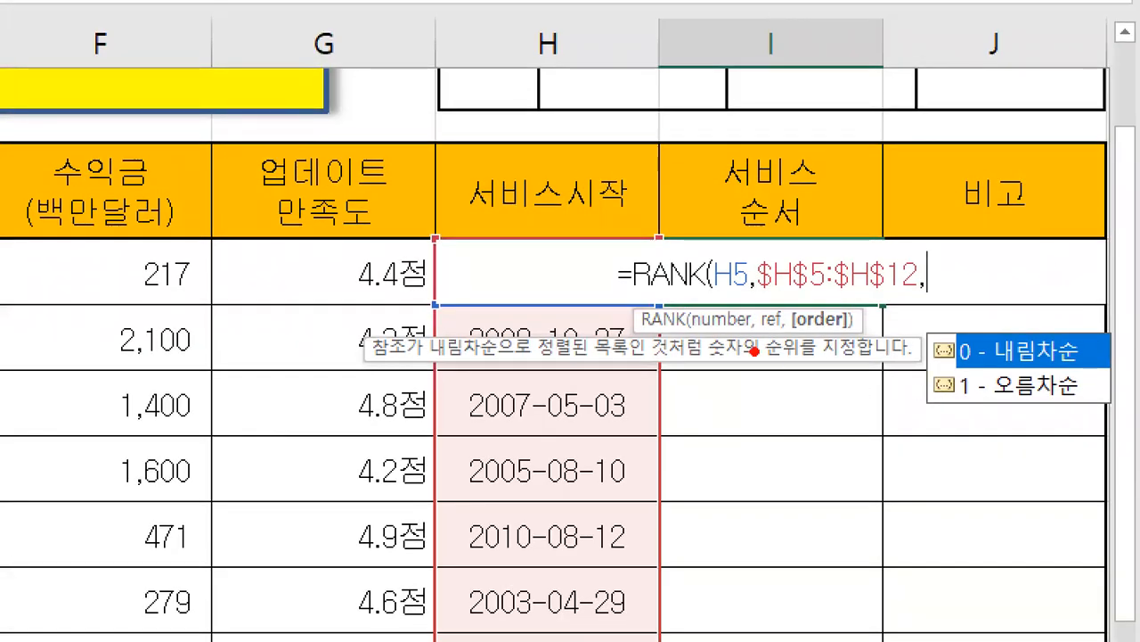
{"action": "left_click_drag", "start_coordinate": [800, 328], "coordinate": [848, 326]}
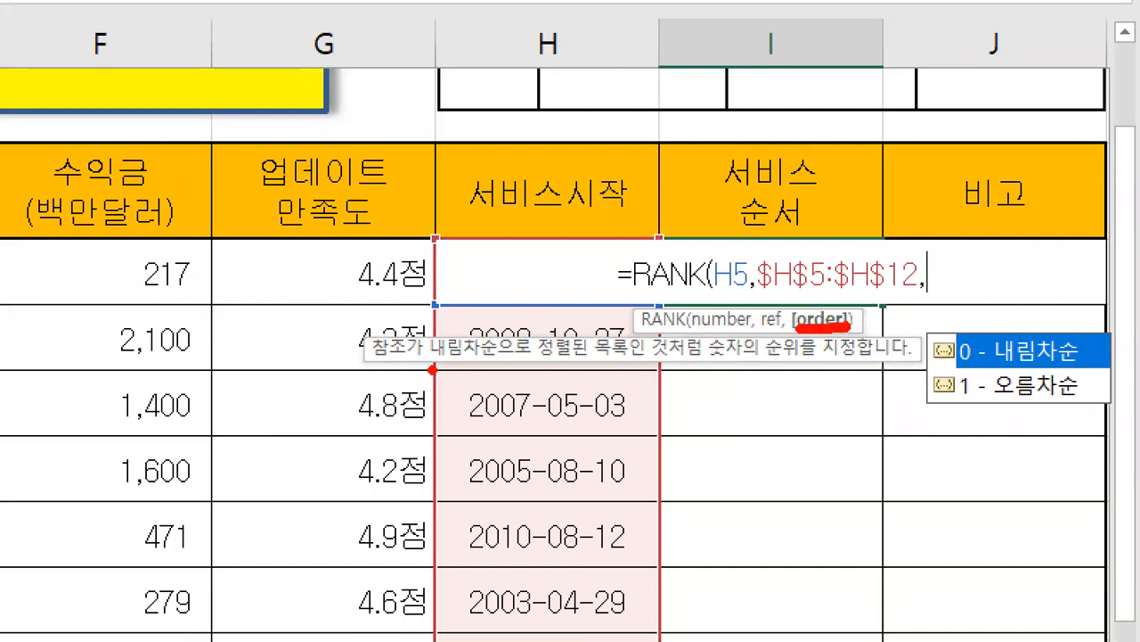
{"action": "mouse_move", "coordinate": [356, 354]}
{"action": "left_mouse_down"}
{"action": "mouse_move", "coordinate": [799, 363]}
{"action": "mouse_move", "coordinate": [978, 344]}
{"action": "mouse_move", "coordinate": [959, 365]}
{"action": "left_mouse_up"}
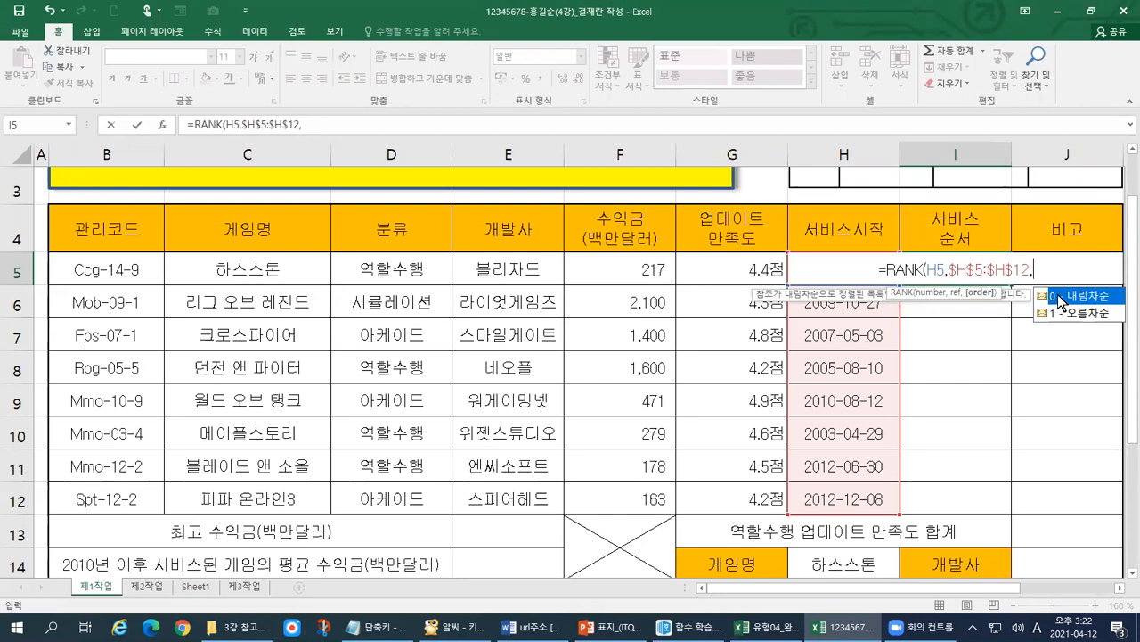
{"action": "double_click", "coordinate": [1064, 305]}
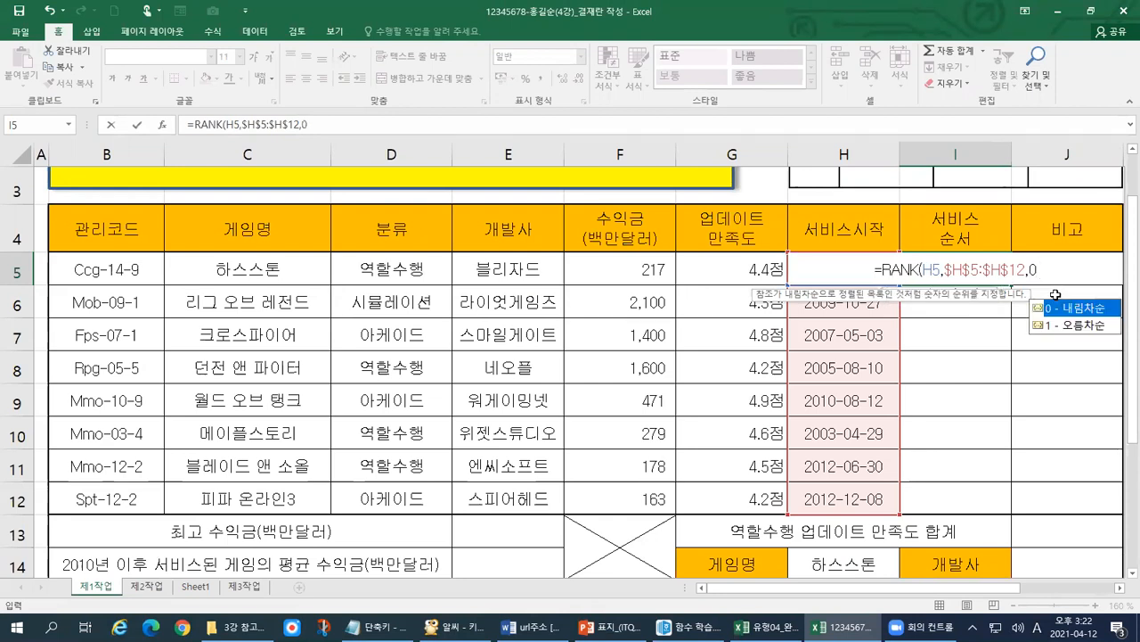
{"action": "type", "text": ")"}
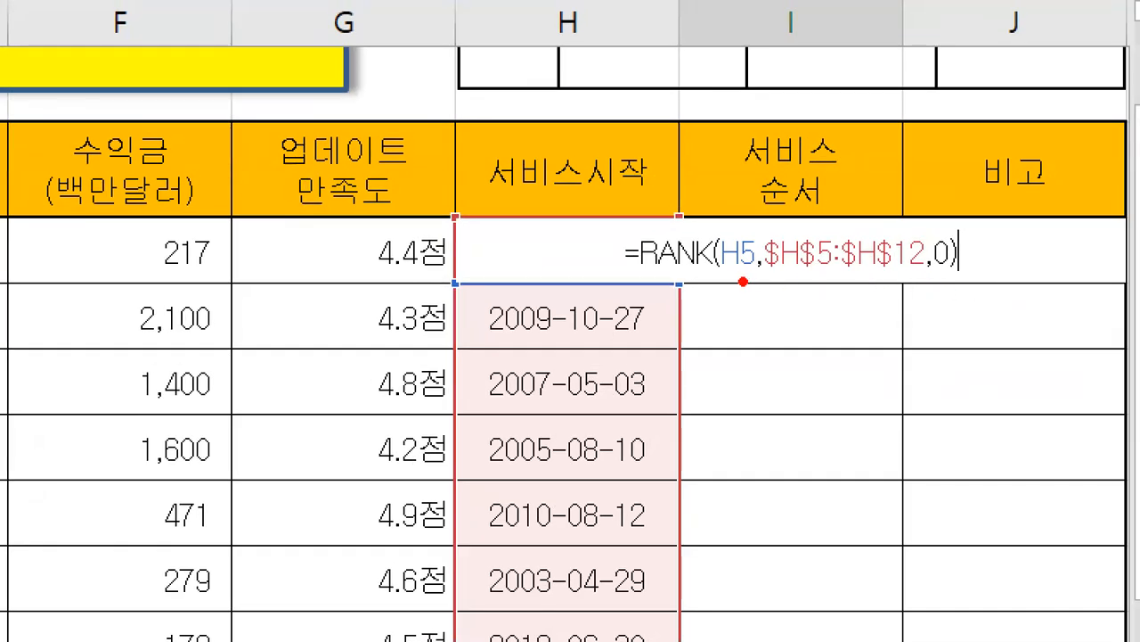
{"action": "left_click_drag", "start_coordinate": [930, 277], "coordinate": [962, 276]}
{"action": "left_click_drag", "start_coordinate": [948, 227], "coordinate": [959, 266]}
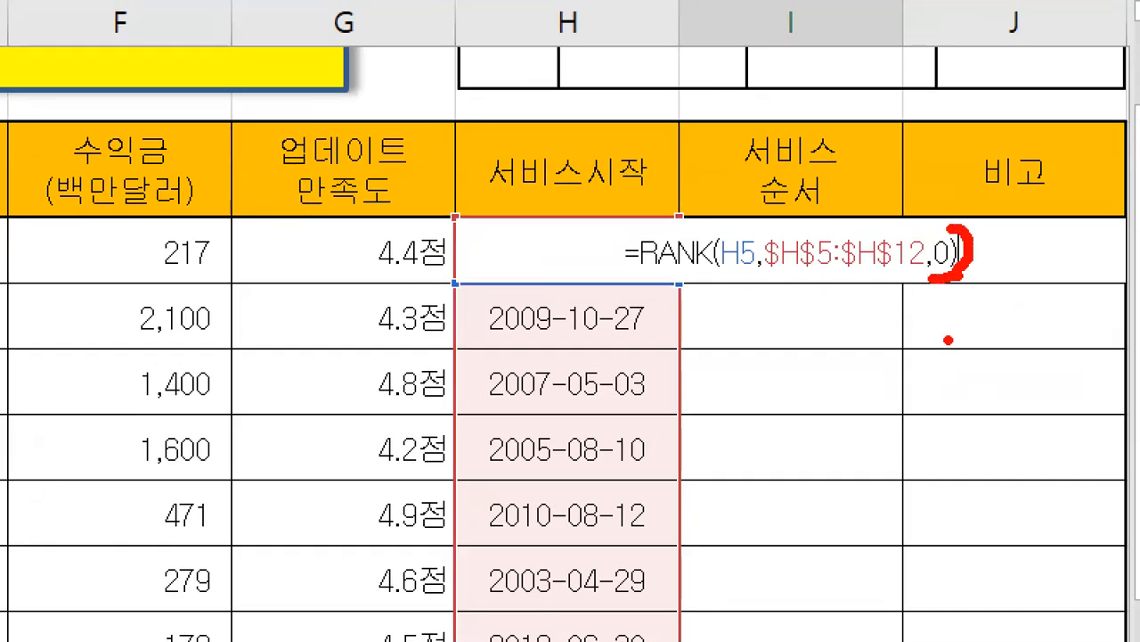
{"action": "key", "text": "Escape"}
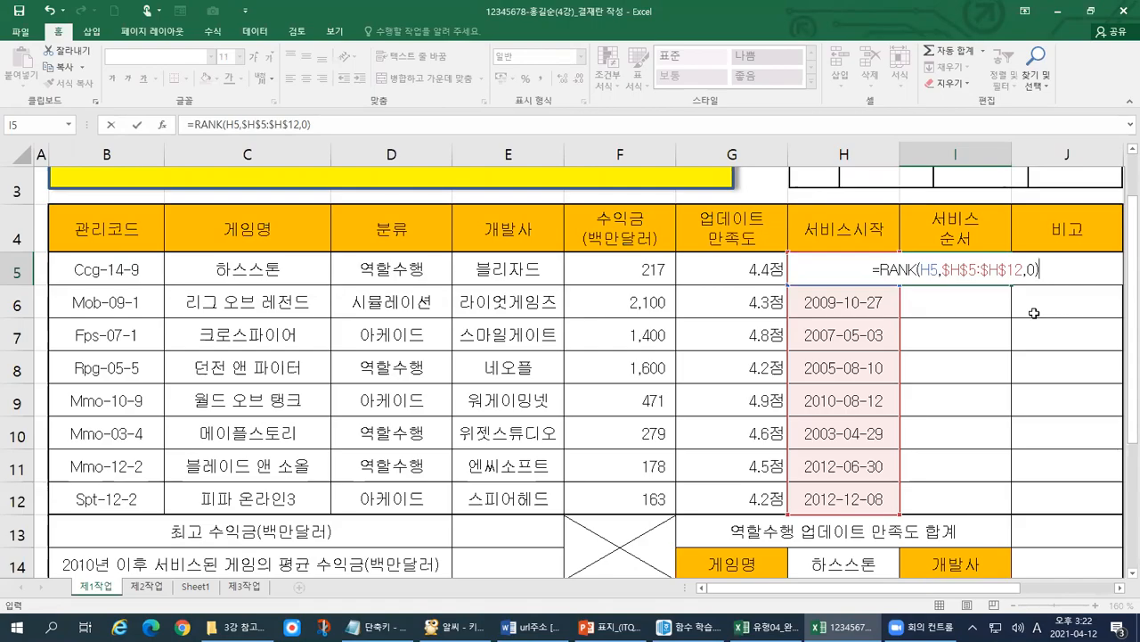
{"action": "key", "text": "ctrl+1"}
{"action": "left_click_drag", "start_coordinate": [864, 278], "coordinate": [950, 278]}
{"action": "left_click_drag", "start_coordinate": [764, 263], "coordinate": [964, 263]}
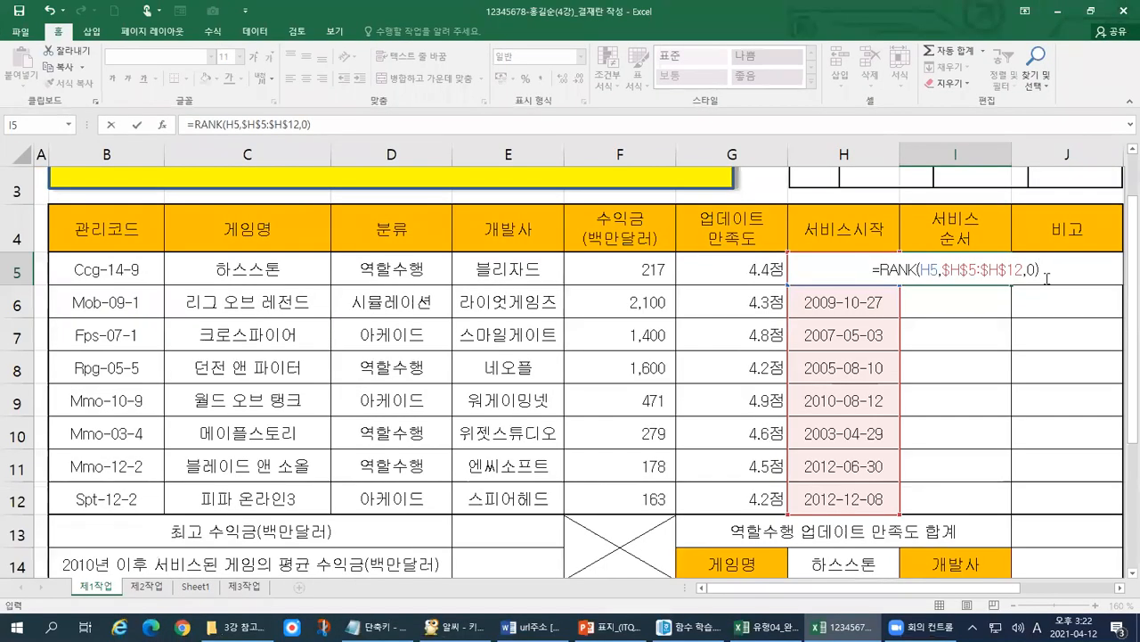
{"action": "key", "text": "Return"}
{"action": "left_click", "coordinate": [997, 275]}
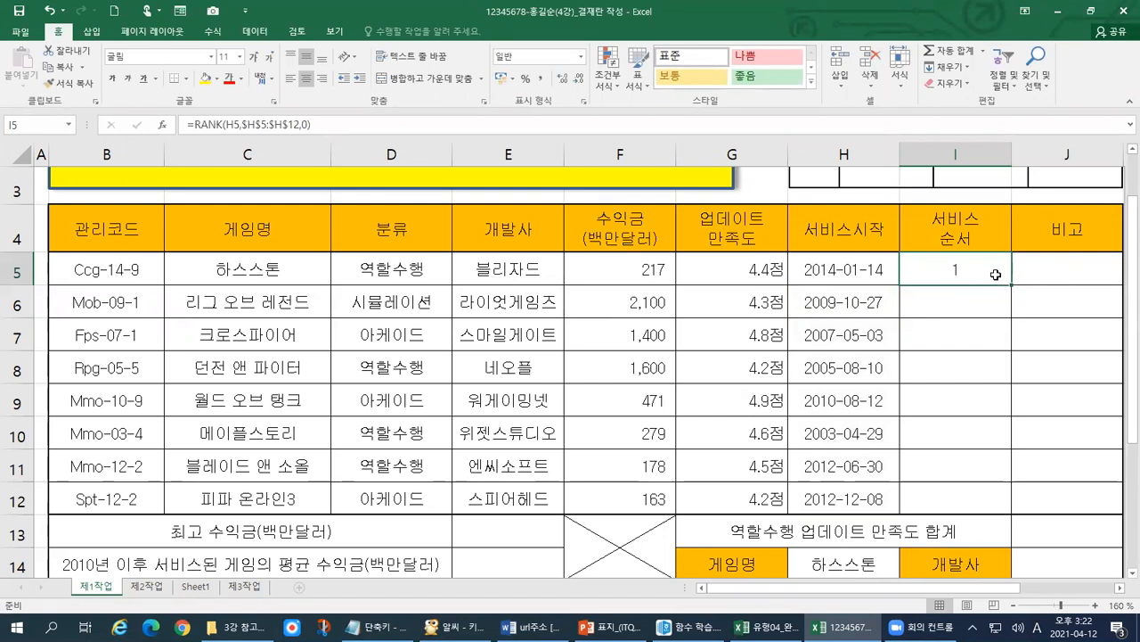
Edit the RANK formula in I5 so its order argument is 1 for ascending order (오름차순).
{"action": "double_click", "coordinate": [996, 274]}
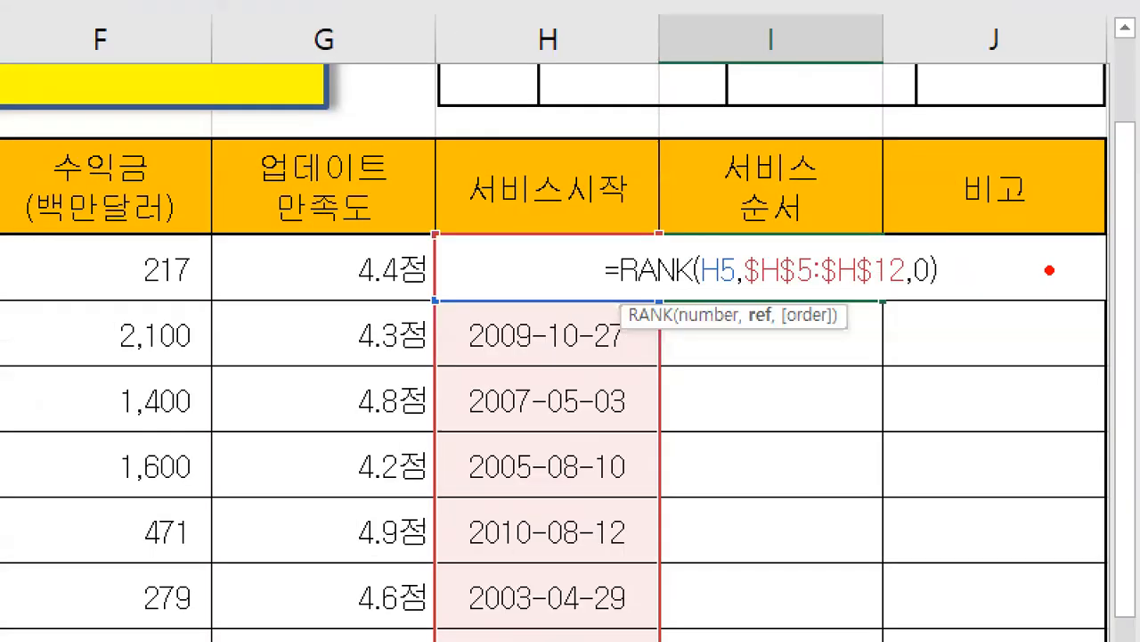
{"action": "left_click_drag", "start_coordinate": [909, 295], "coordinate": [943, 287]}
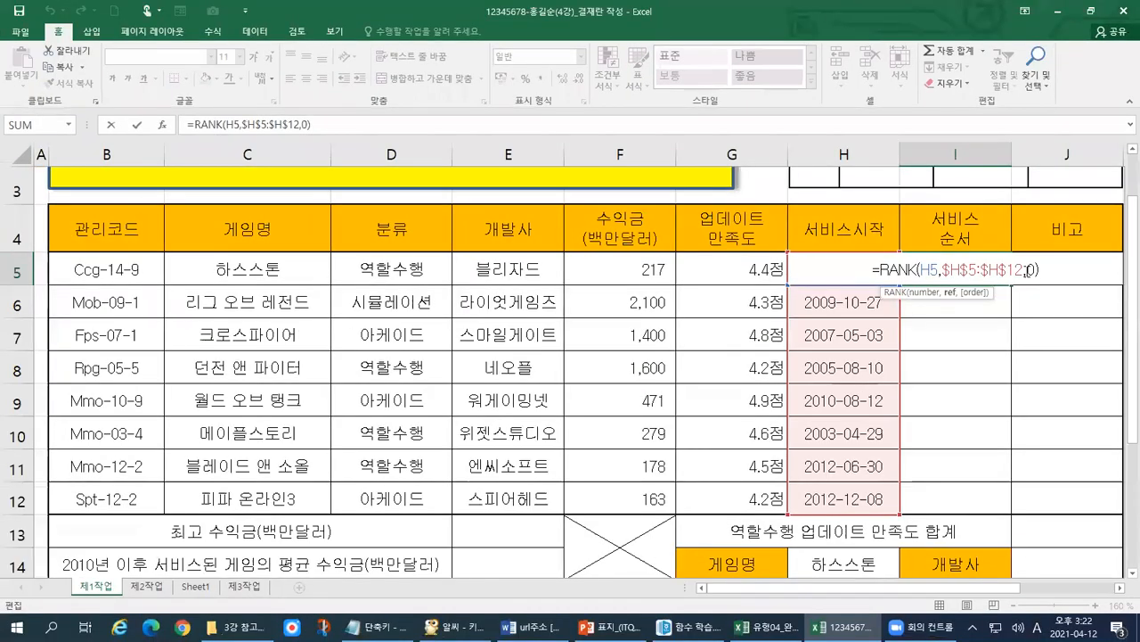
{"action": "double_click", "coordinate": [1030, 270]}
{"action": "type", "text": "1"}
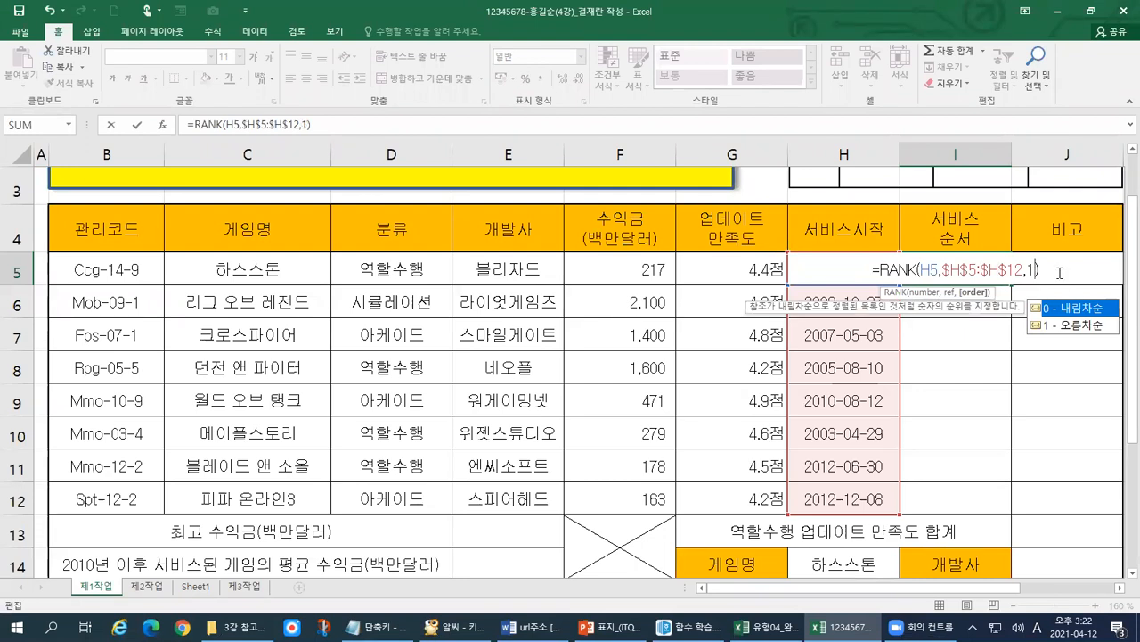
{"action": "left_click", "coordinate": [1066, 330]}
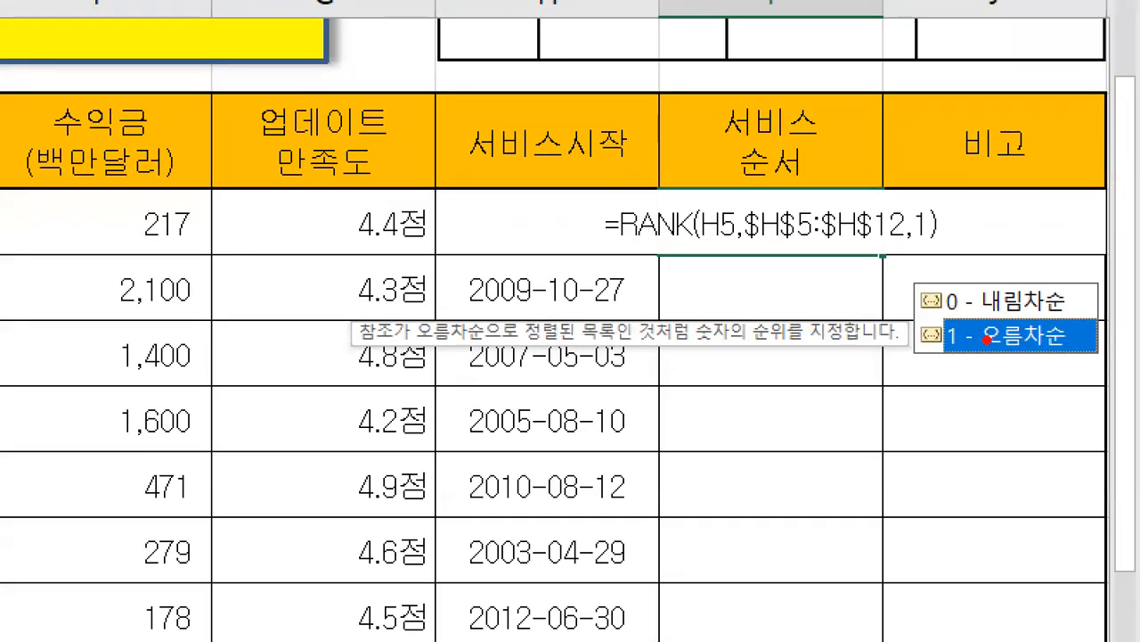
{"action": "left_click_drag", "start_coordinate": [905, 242], "coordinate": [943, 241]}
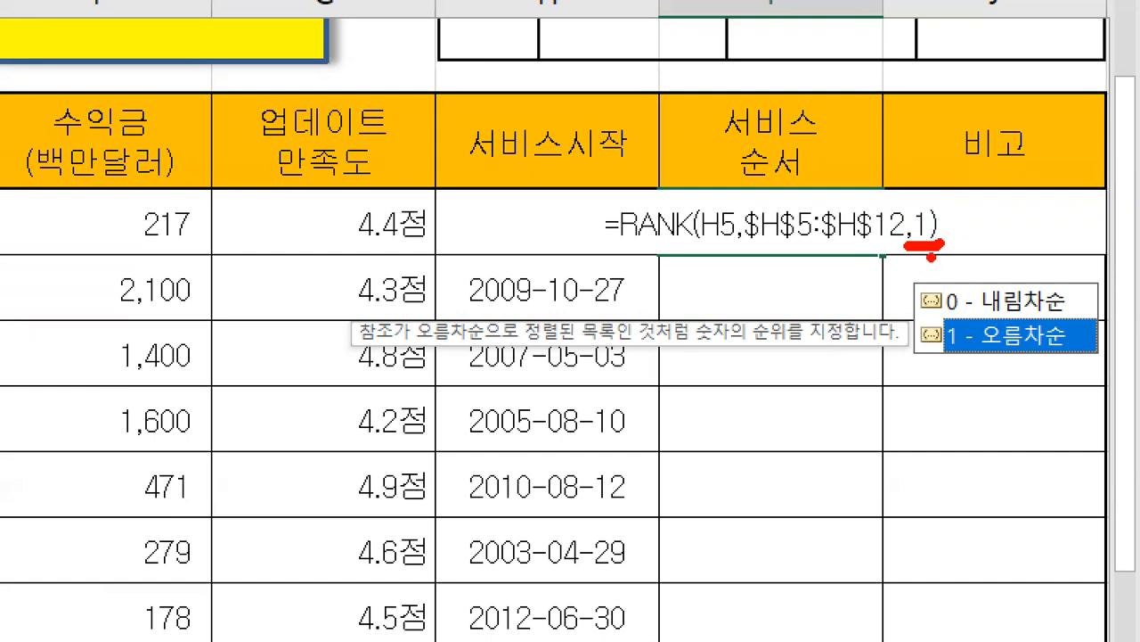
Switch to the 유형04_완성 workbook, check which sort order condition (1) for 서비스 순서 requires, and return to the working file.
{"action": "key", "text": "alt+Tab"}
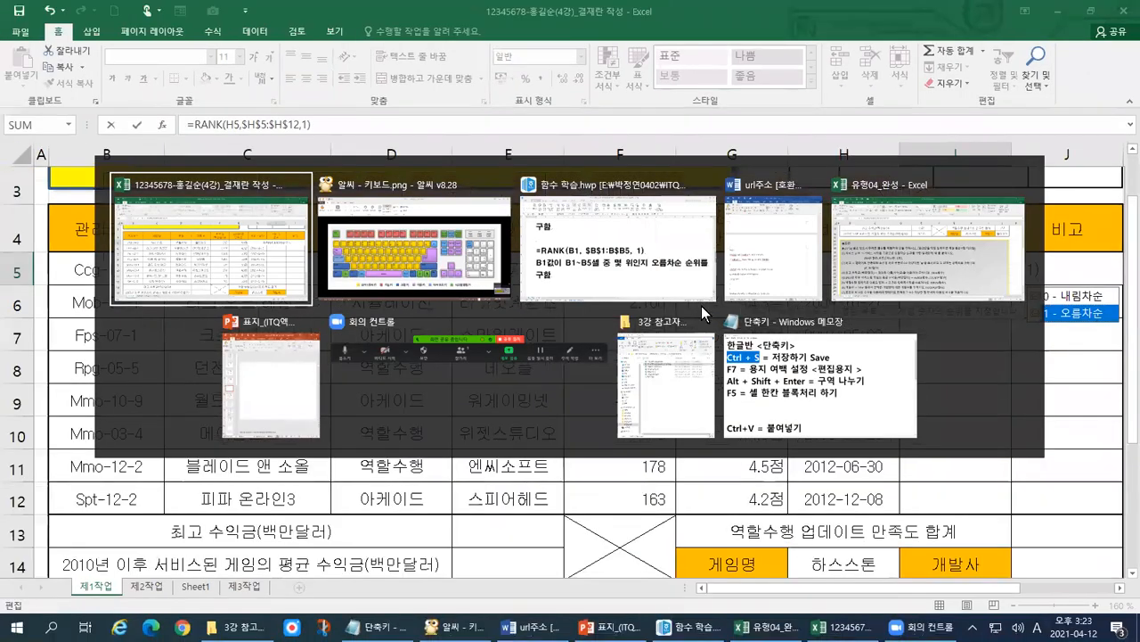
{"action": "left_click", "coordinate": [900, 274]}
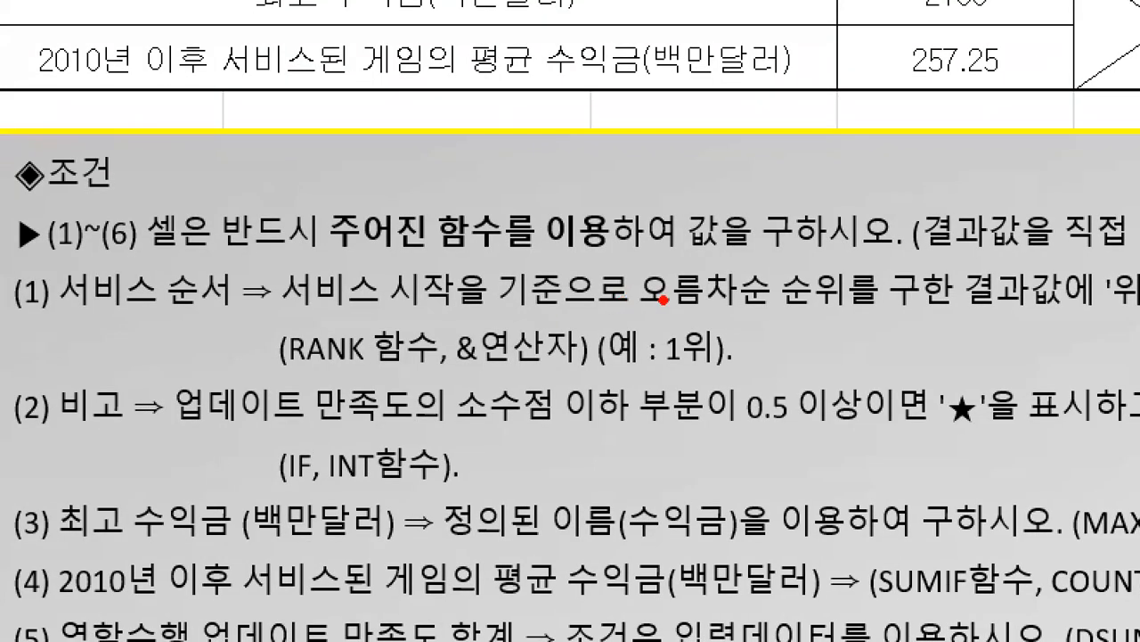
{"action": "left_click_drag", "start_coordinate": [375, 344], "coordinate": [470, 343]}
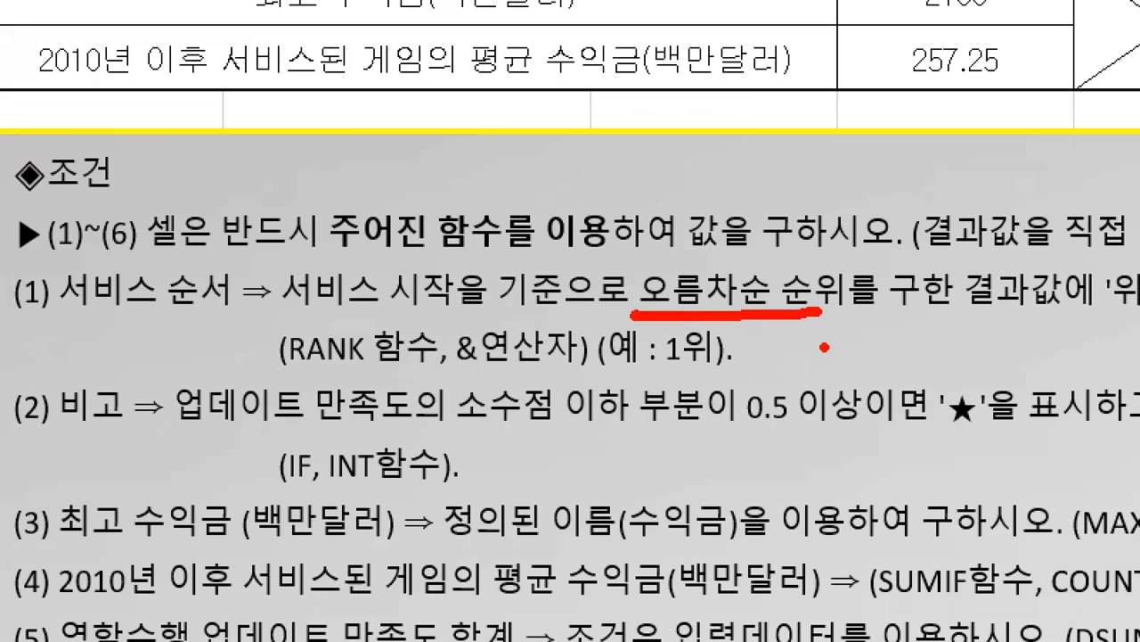
{"action": "left_click_drag", "start_coordinate": [825, 323], "coordinate": [825, 373]}
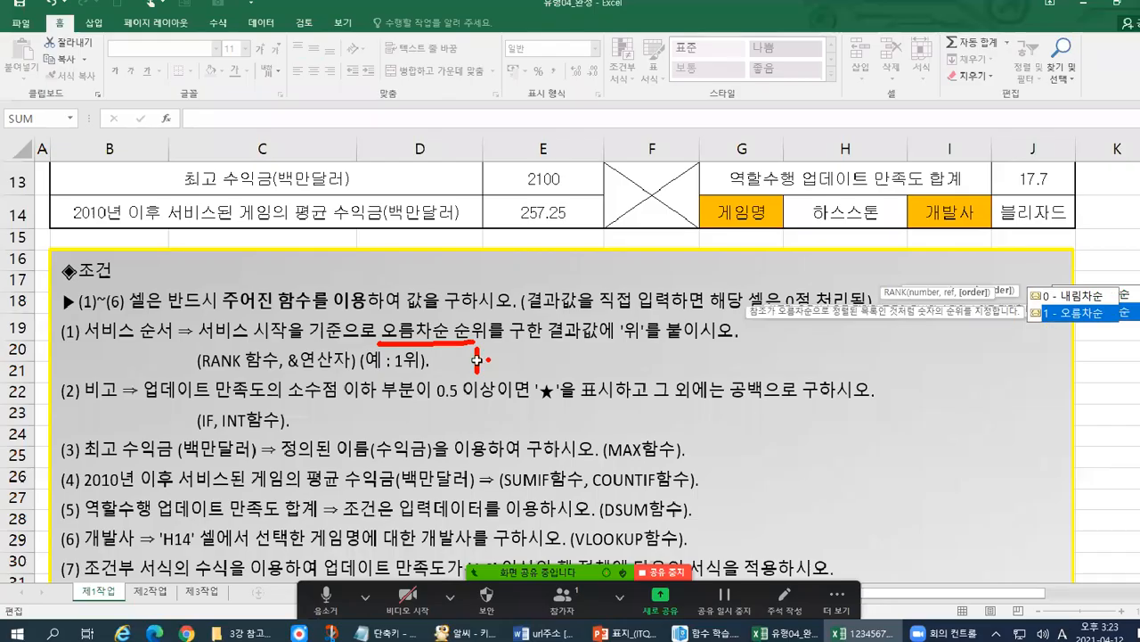
{"action": "key", "text": "alt+Tab"}
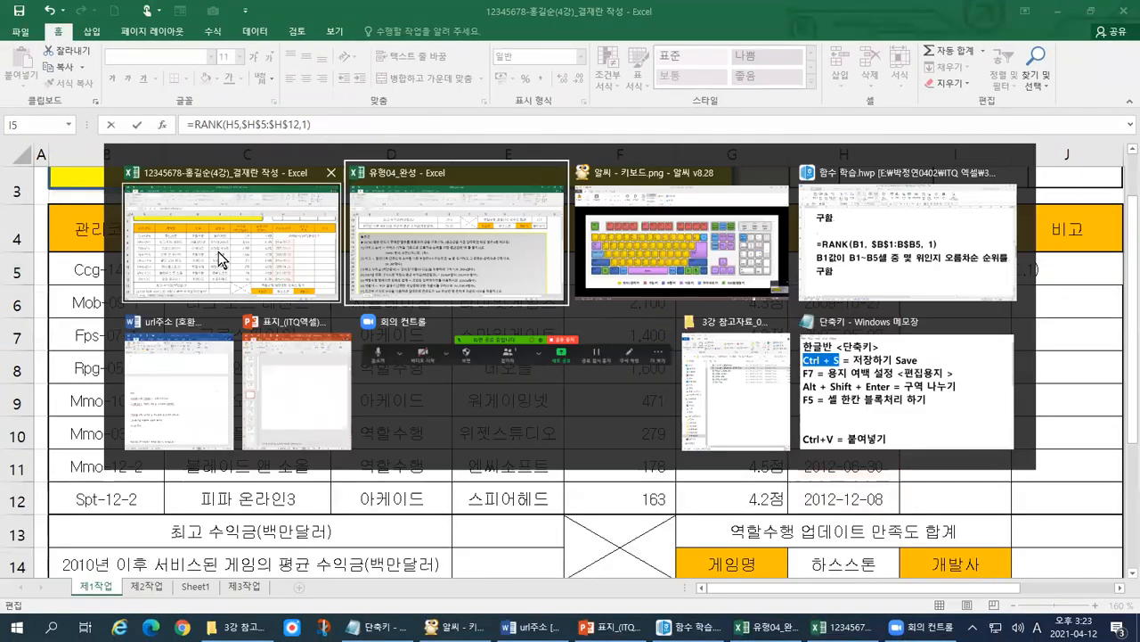
{"action": "key", "text": "alt"}
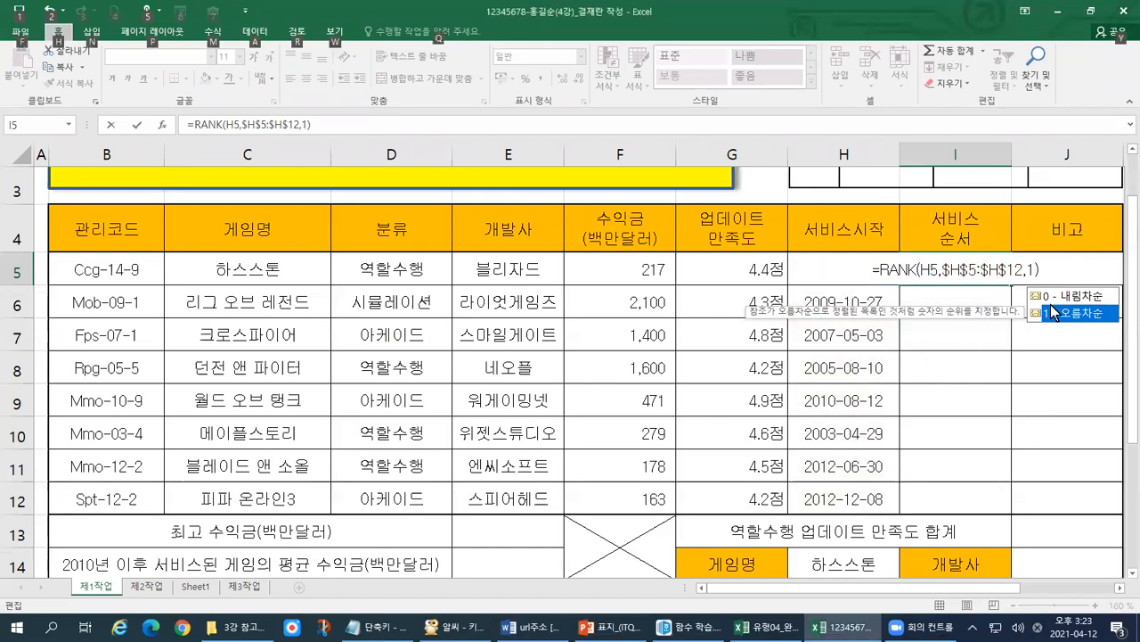
{"action": "key", "text": "alt"}
{"action": "key", "text": "alt+Tab"}
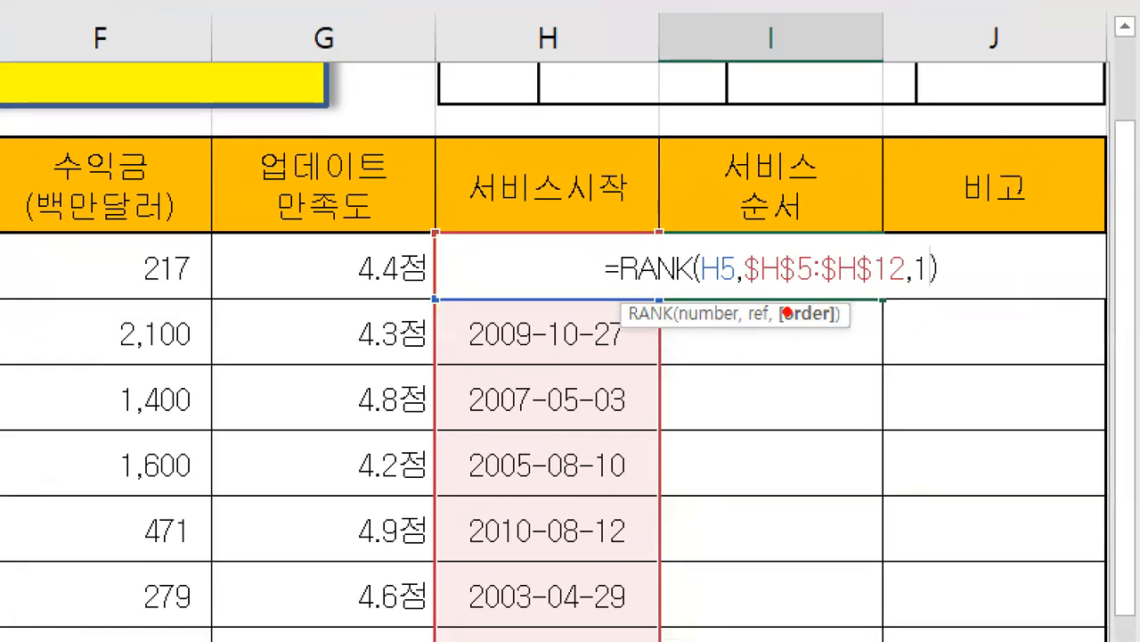
Enter the edited formula in I5 as =RANK(H5,$H$5:$H$12,1), removing the stray closing square bracket.
{"action": "left_click_drag", "start_coordinate": [1021, 284], "coordinate": [1039, 282]}
{"action": "mouse_move", "coordinate": [930, 288]}
{"action": "left_mouse_down"}
{"action": "mouse_move", "coordinate": [942, 261]}
{"action": "mouse_move", "coordinate": [901, 253]}
{"action": "mouse_move", "coordinate": [912, 290]}
{"action": "left_mouse_up"}
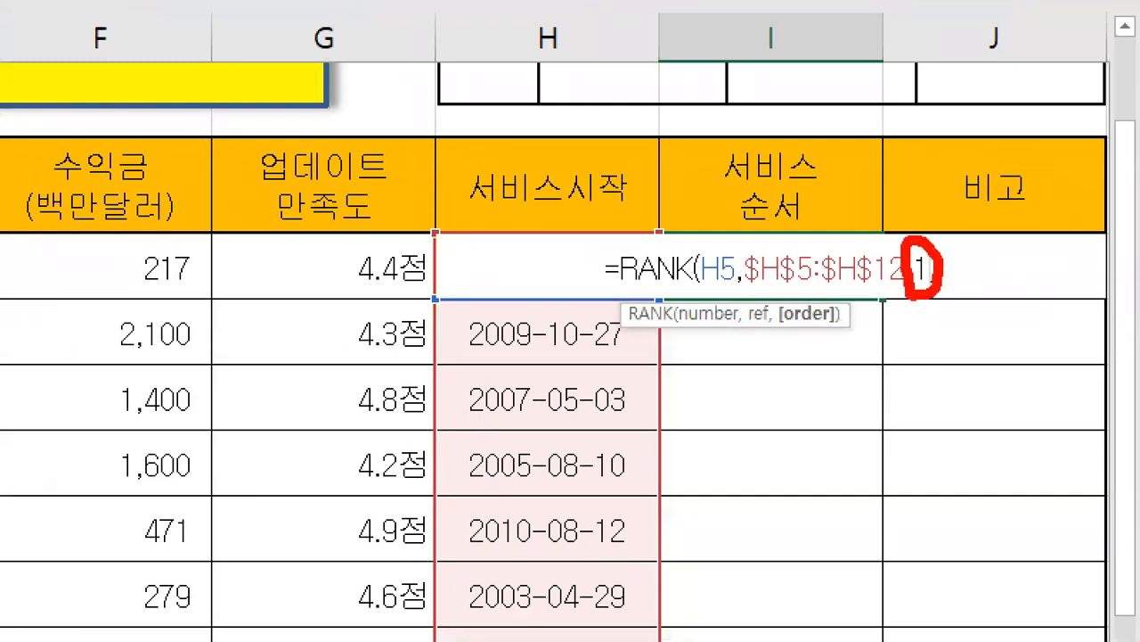
{"action": "key", "text": "Escape"}
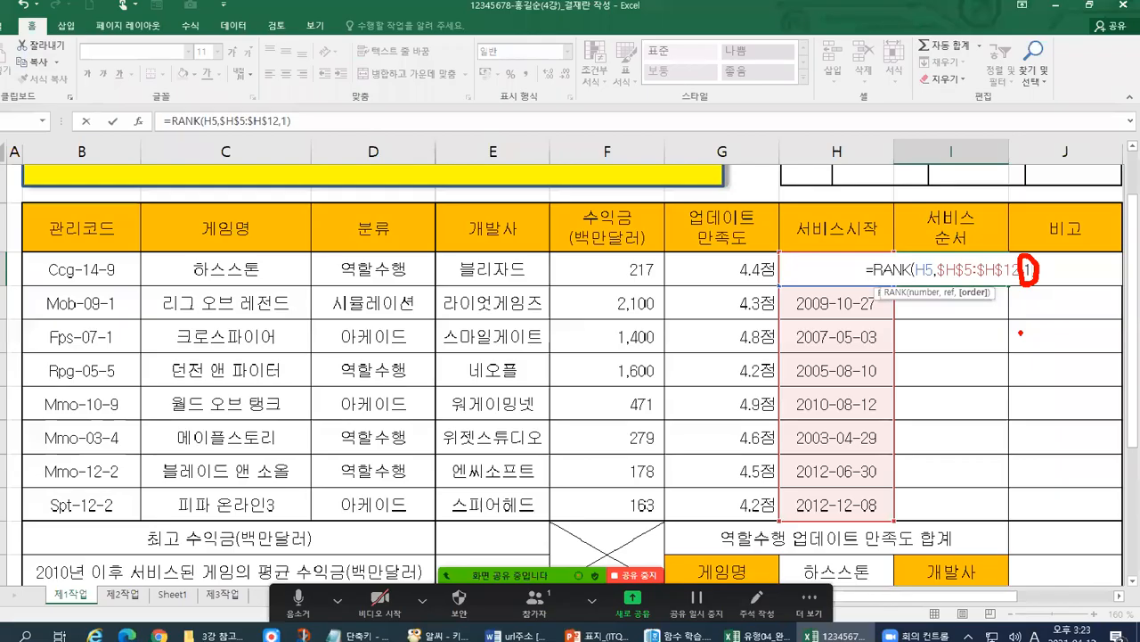
{"action": "type", "text": "]"}
{"action": "key", "text": "Return"}
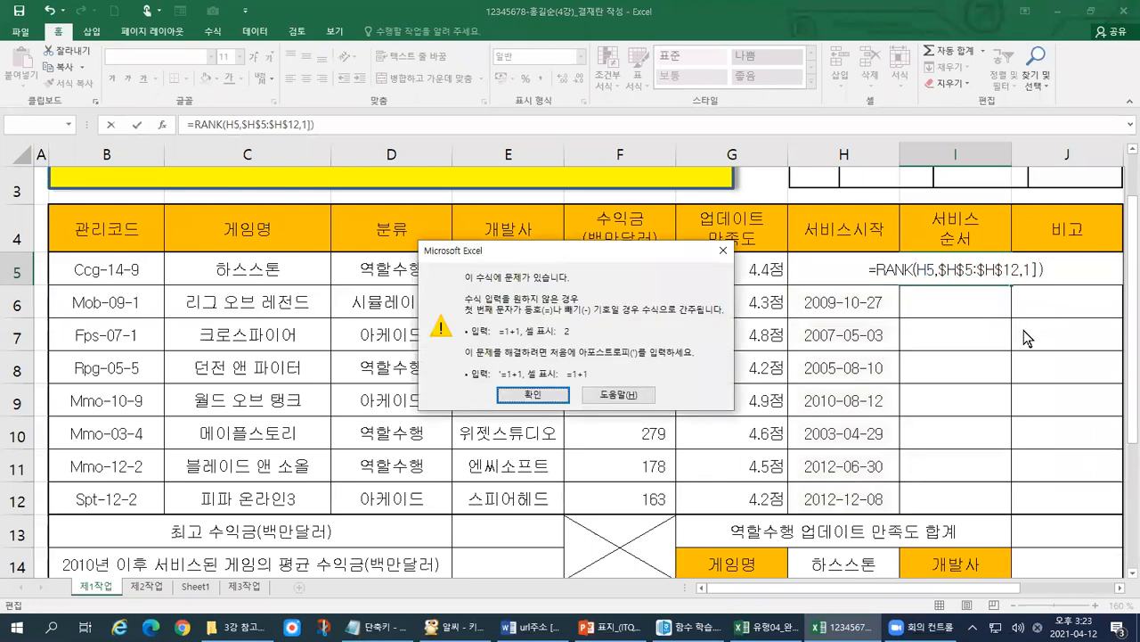
{"action": "key", "text": "Return"}
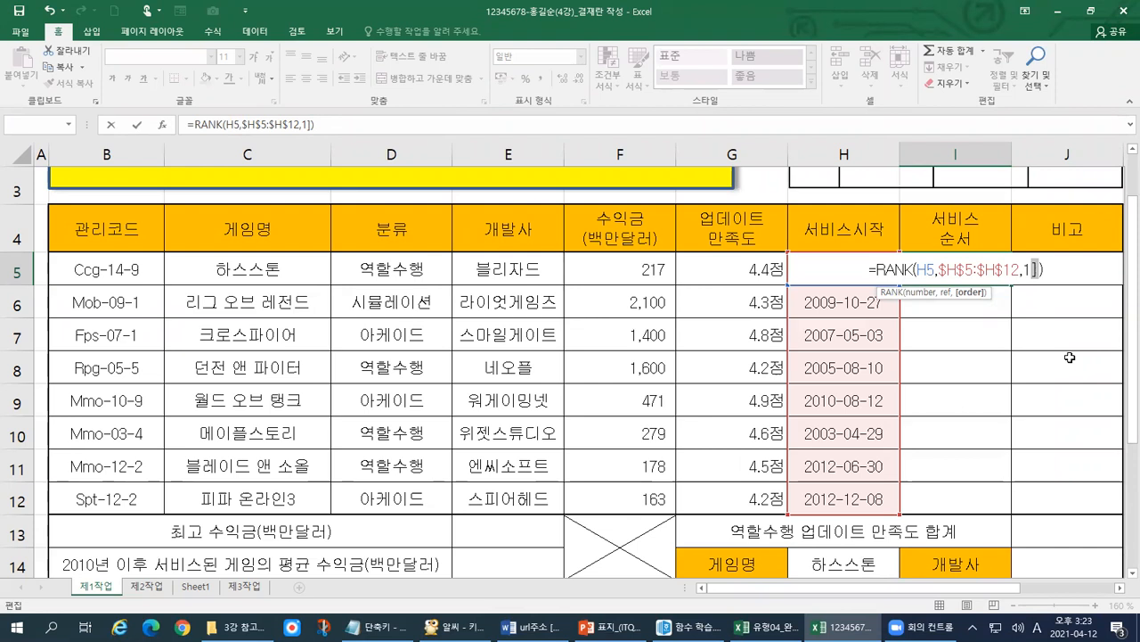
{"action": "key", "text": "BackSpace"}
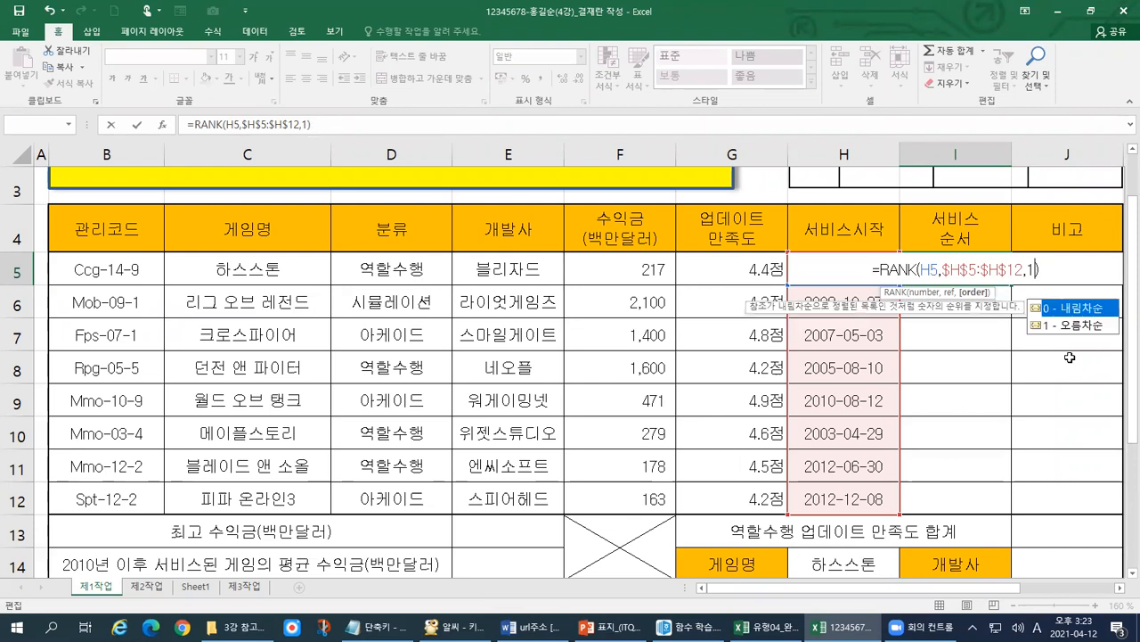
{"action": "key", "text": "Return"}
{"action": "left_click", "coordinate": [992, 276]}
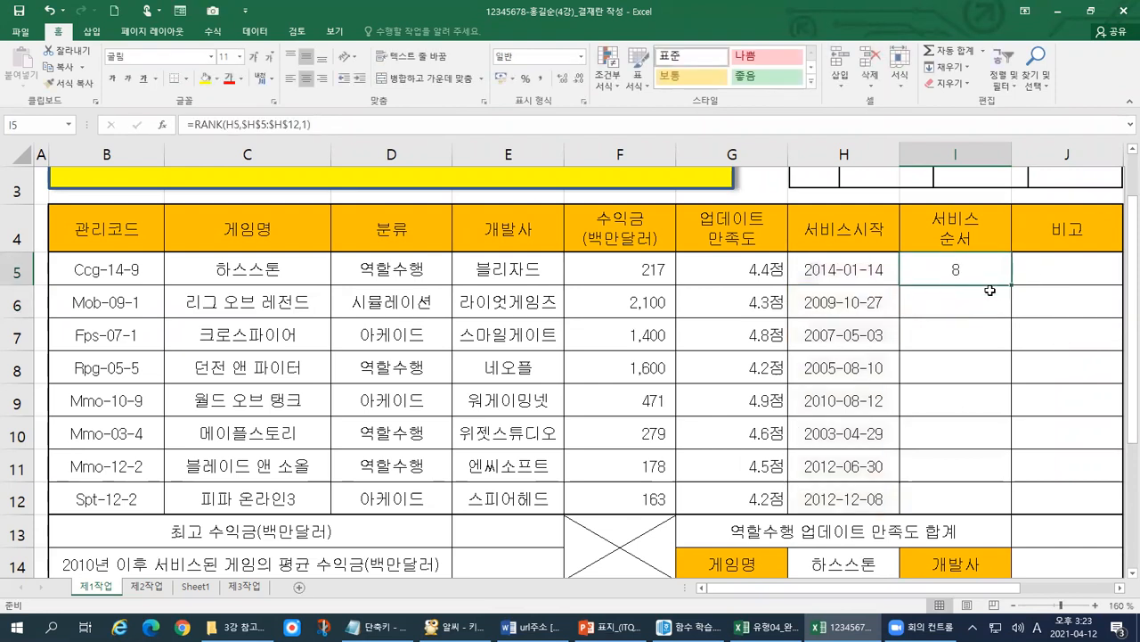
Compare the 서비스시작 dates in H5:H12 with the rank in the 하스스톤 row.
{"action": "left_click", "coordinate": [846, 277]}
{"action": "key", "text": "Right"}
{"action": "left_click_drag", "start_coordinate": [846, 272], "coordinate": [862, 509]}
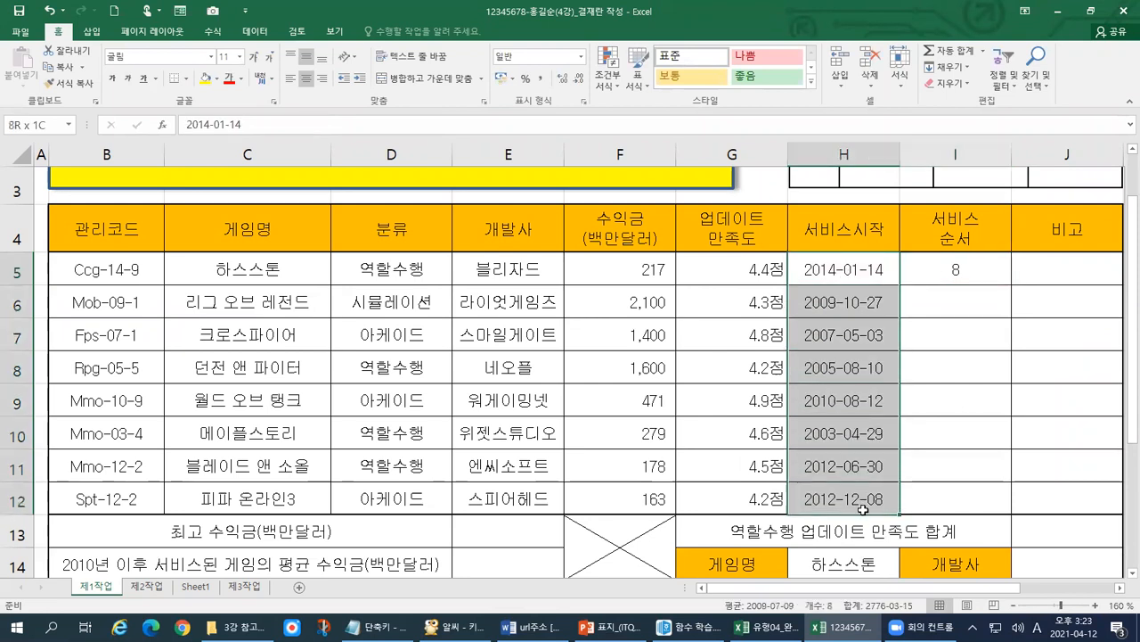
{"action": "left_click", "coordinate": [938, 270]}
{"action": "left_click", "coordinate": [874, 270]}
{"action": "left_click_drag", "start_coordinate": [230, 274], "coordinate": [959, 270]}
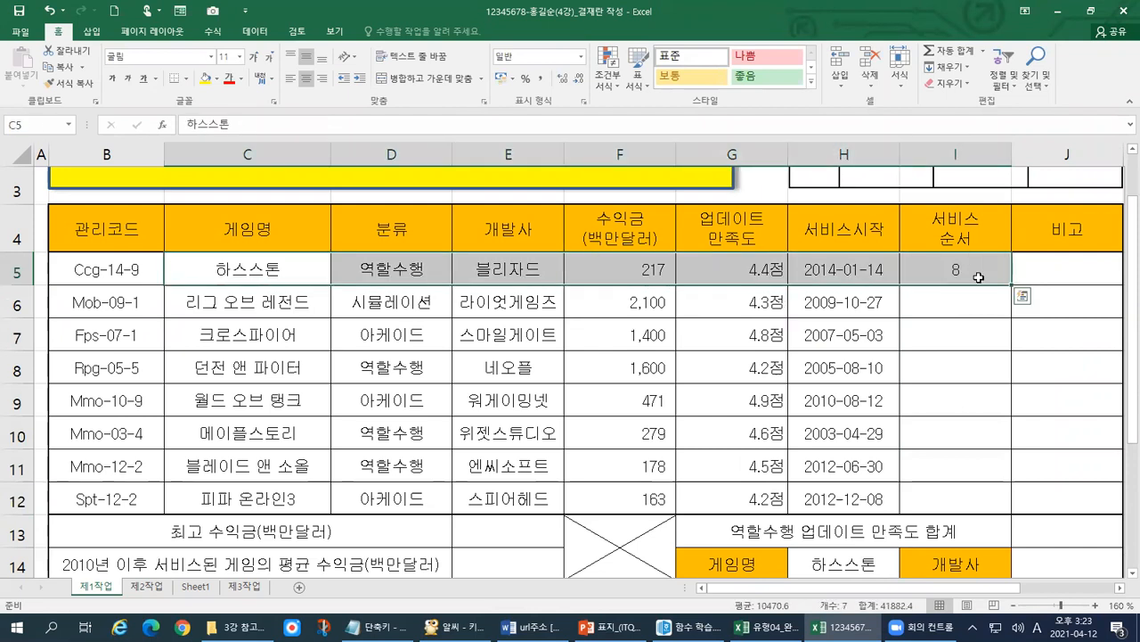
Try filling the RANK formula from I5 down through I12, and undo the fill.
{"action": "left_click", "coordinate": [980, 273]}
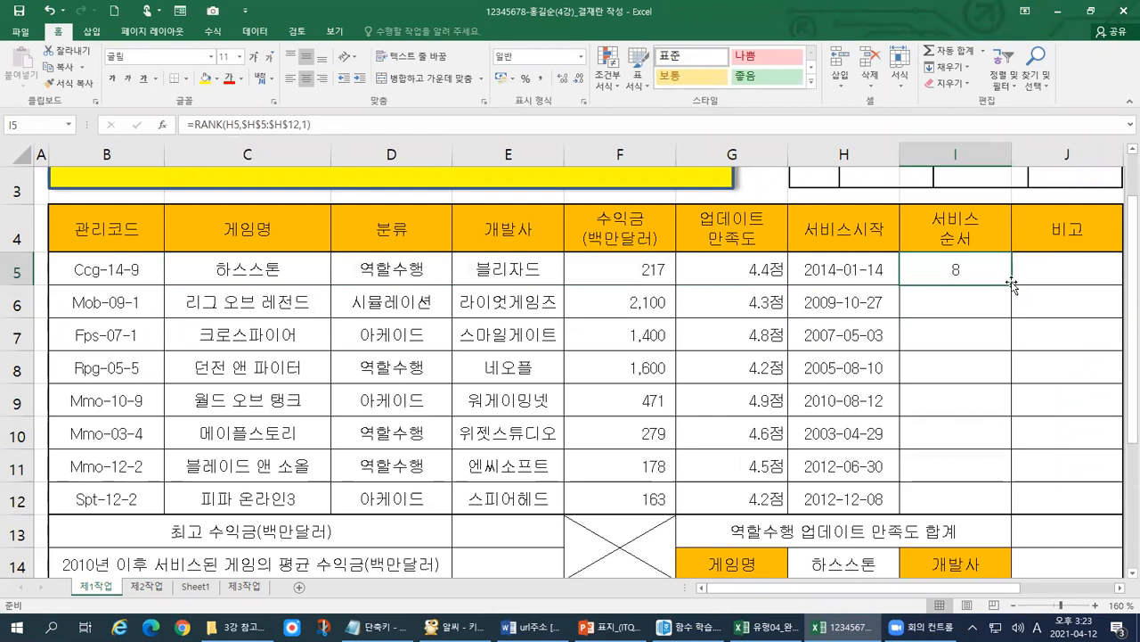
{"action": "left_click_drag", "start_coordinate": [1012, 283], "coordinate": [1007, 504]}
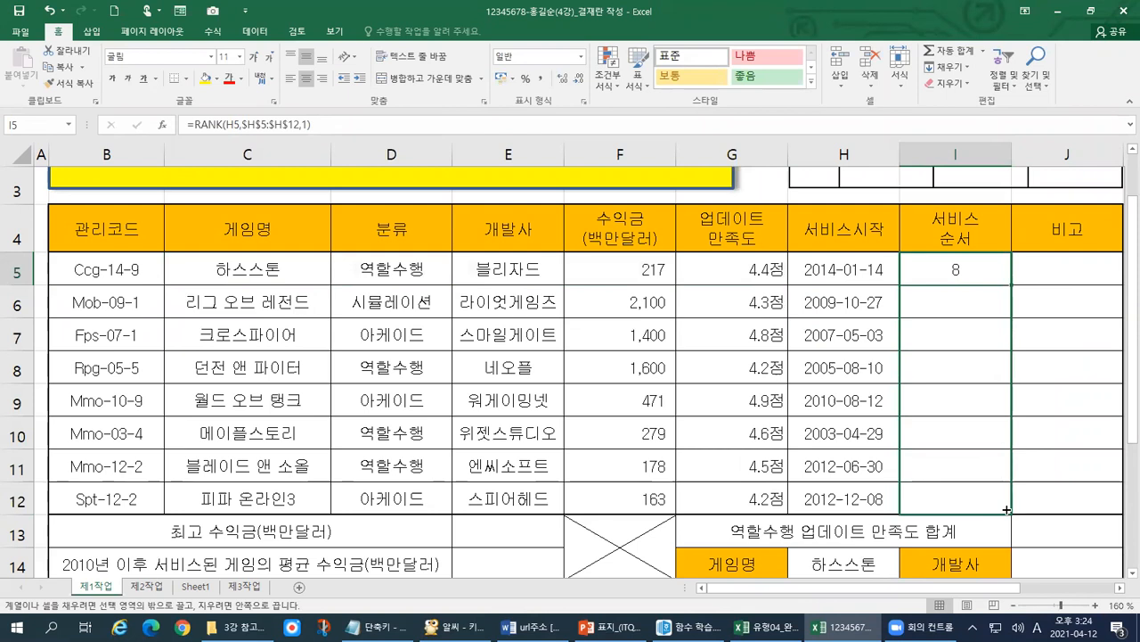
{"action": "left_click_drag", "start_coordinate": [1007, 509], "coordinate": [1007, 510]}
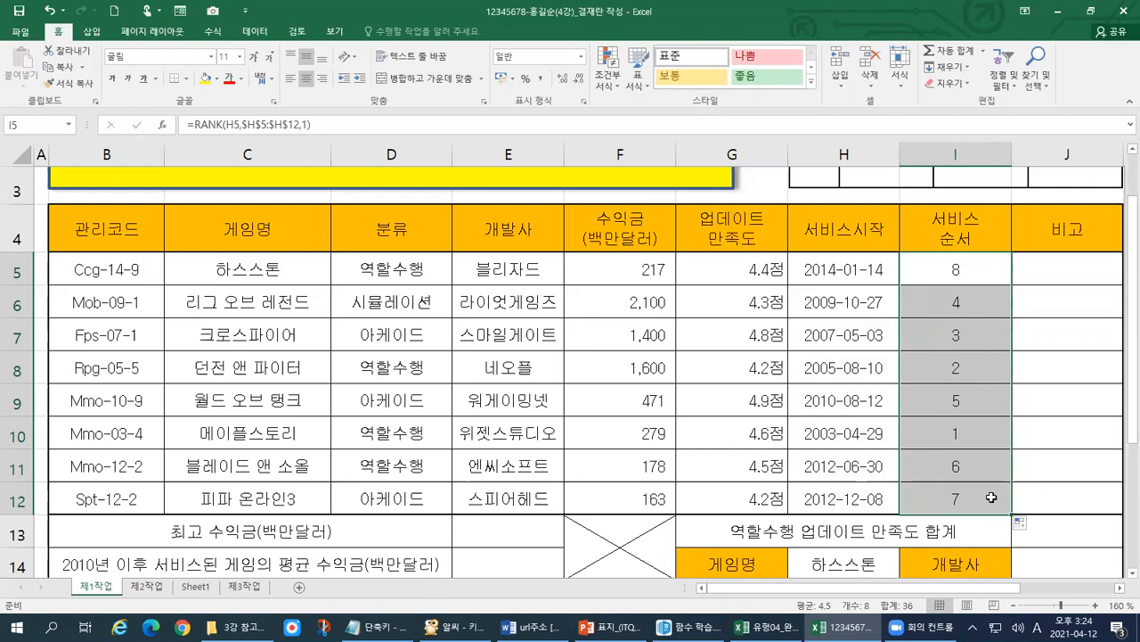
{"action": "key", "text": "ctrl+z"}
{"action": "left_click", "coordinate": [1043, 367]}
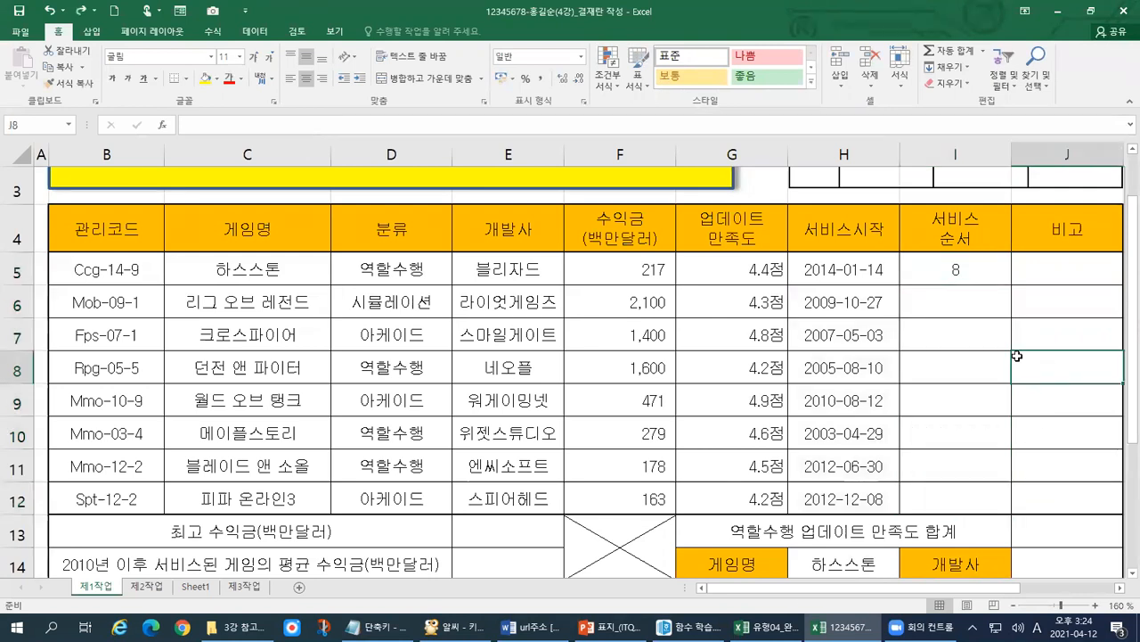
Fill the RANK formula from I5 down through I12.
{"action": "left_click", "coordinate": [972, 259]}
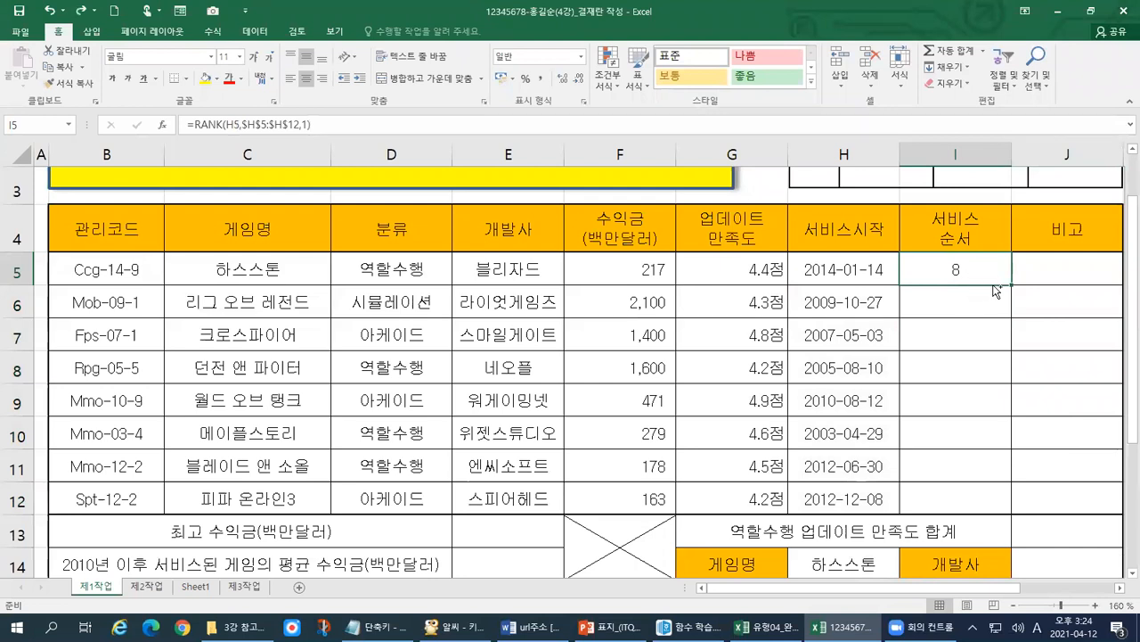
{"action": "left_click_drag", "start_coordinate": [1011, 284], "coordinate": [1005, 511]}
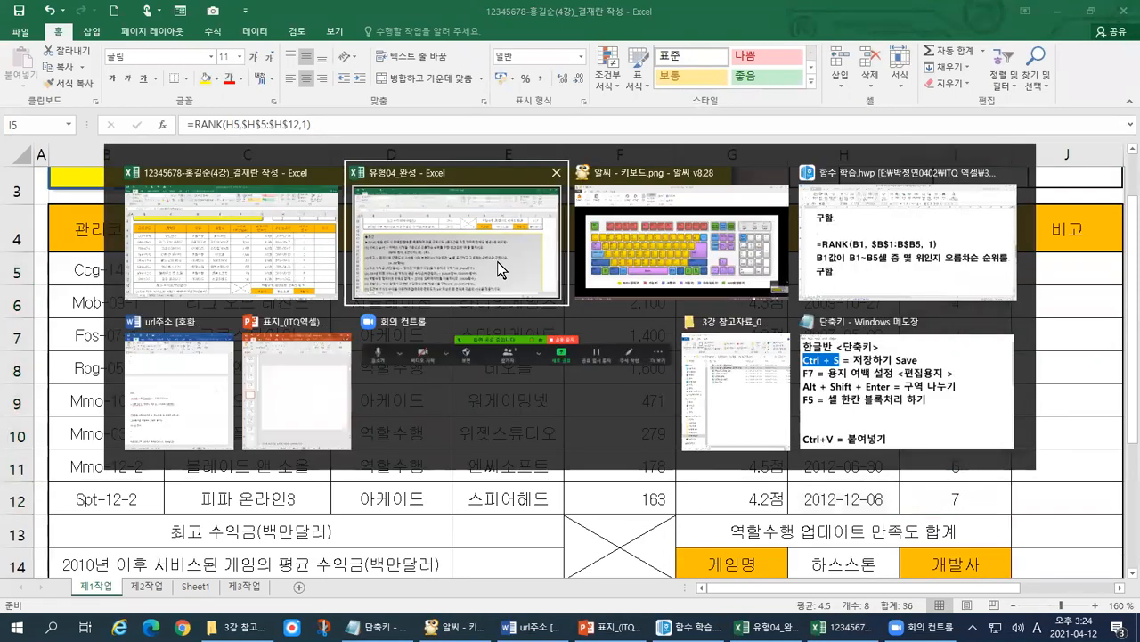
Switch to the 유형04_완성 workbook, check the suffix example in condition (1), and return to I5 of the working file.
{"action": "left_click", "coordinate": [470, 294]}
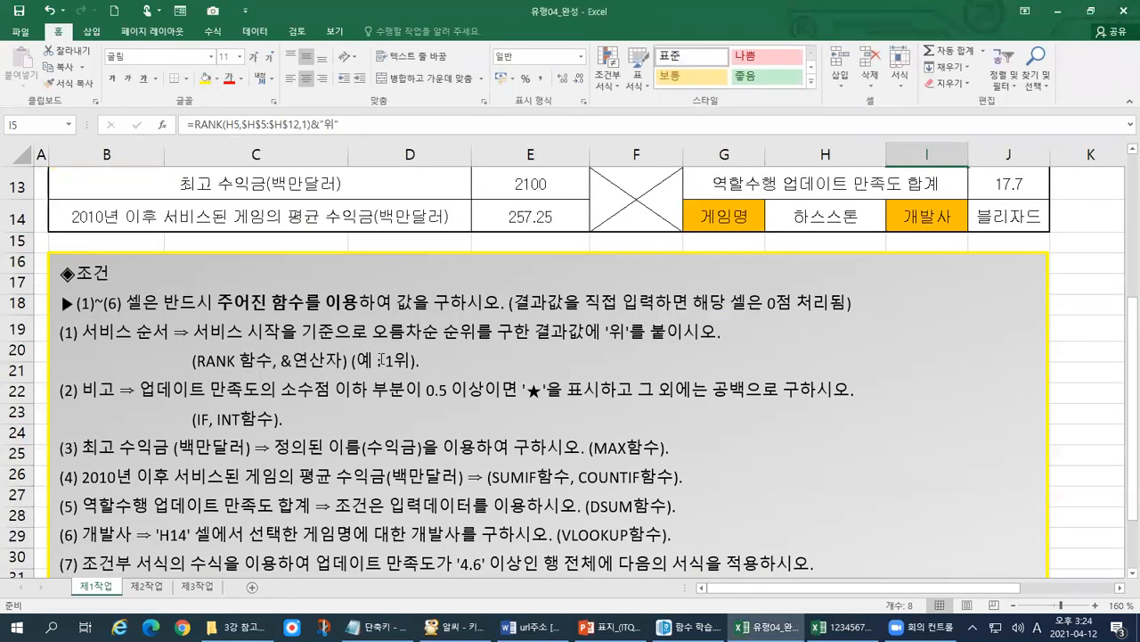
{"action": "left_click", "coordinate": [273, 363]}
{"action": "left_click_drag", "start_coordinate": [273, 363], "coordinate": [408, 361]}
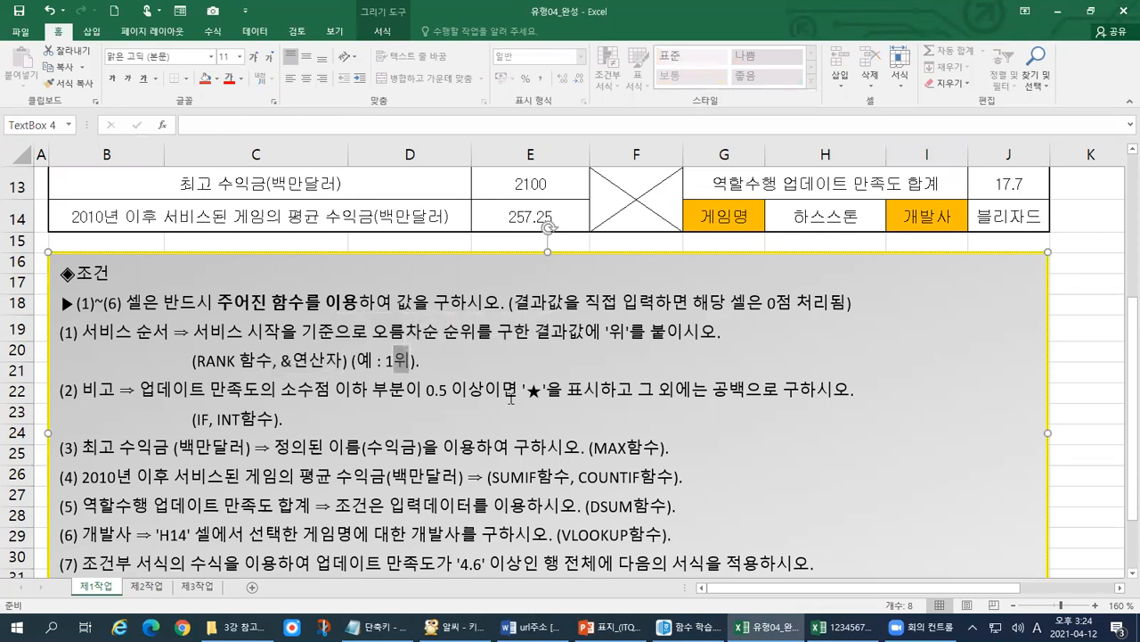
{"action": "key", "text": "alt+Tab"}
{"action": "left_click", "coordinate": [984, 270]}
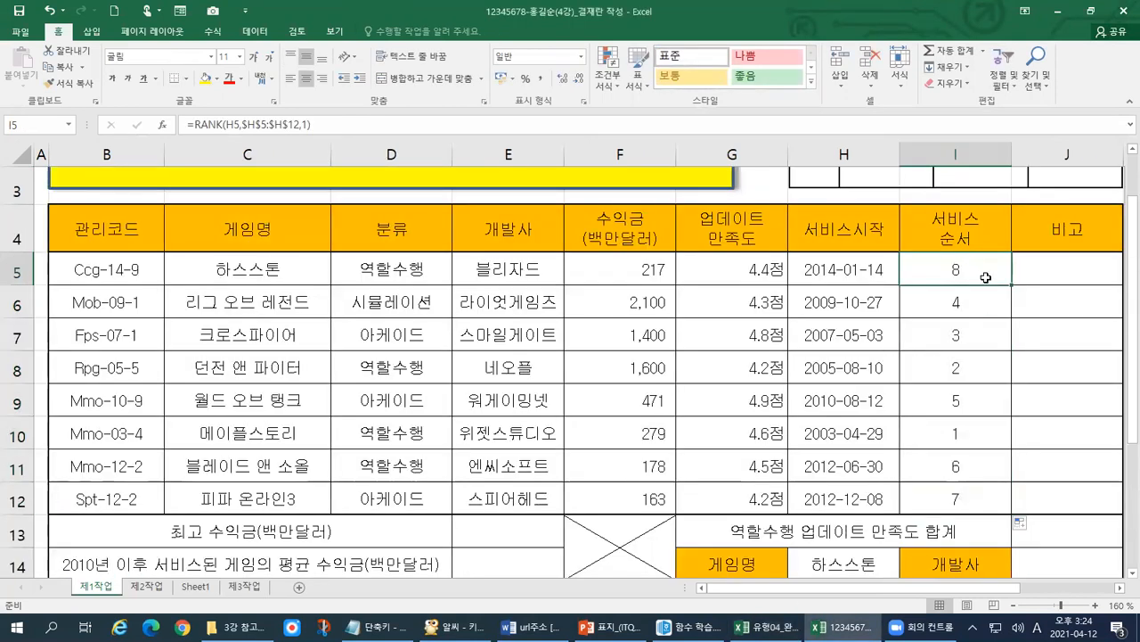
Display formulas instead of results in the worksheet and bring the 서비스 순서 column into view.
{"action": "key", "text": "ctrl+grave"}
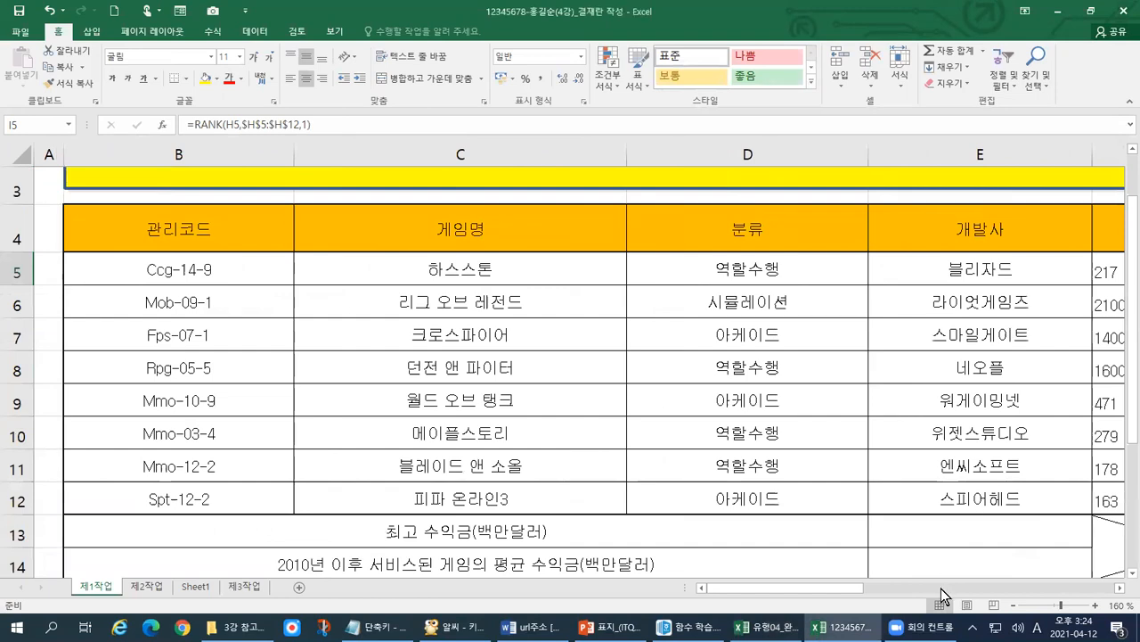
{"action": "left_click_drag", "start_coordinate": [863, 592], "coordinate": [1001, 589]}
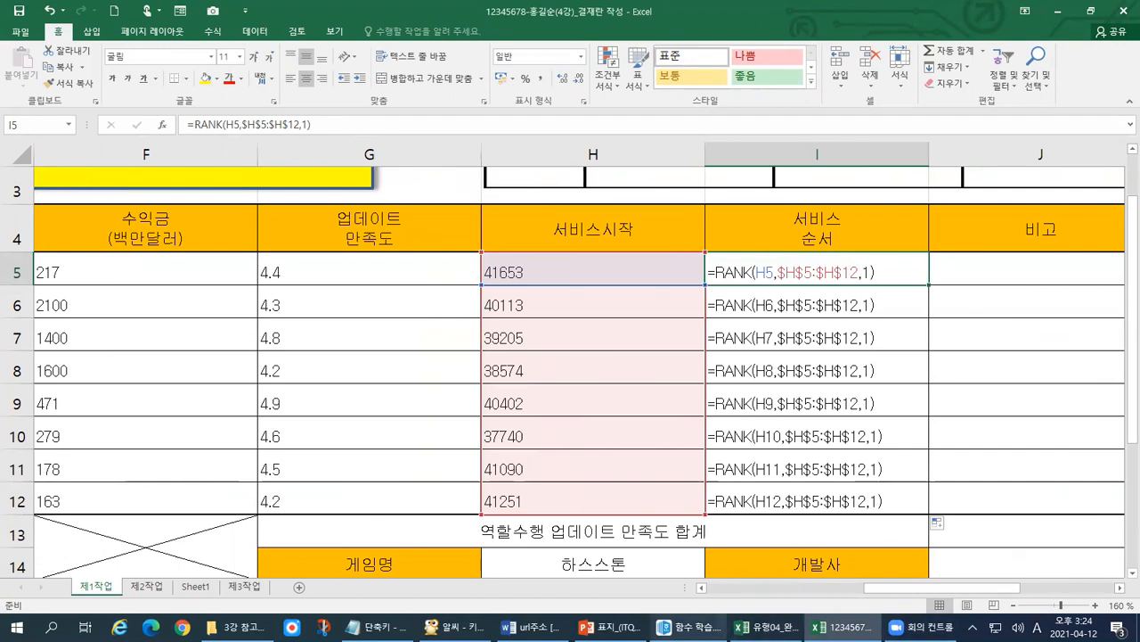
Switch to the 단축키 notes in Notepad and highlight the 함수식 확인하기 entry and its ~ symbol.
{"action": "left_click", "coordinate": [376, 626]}
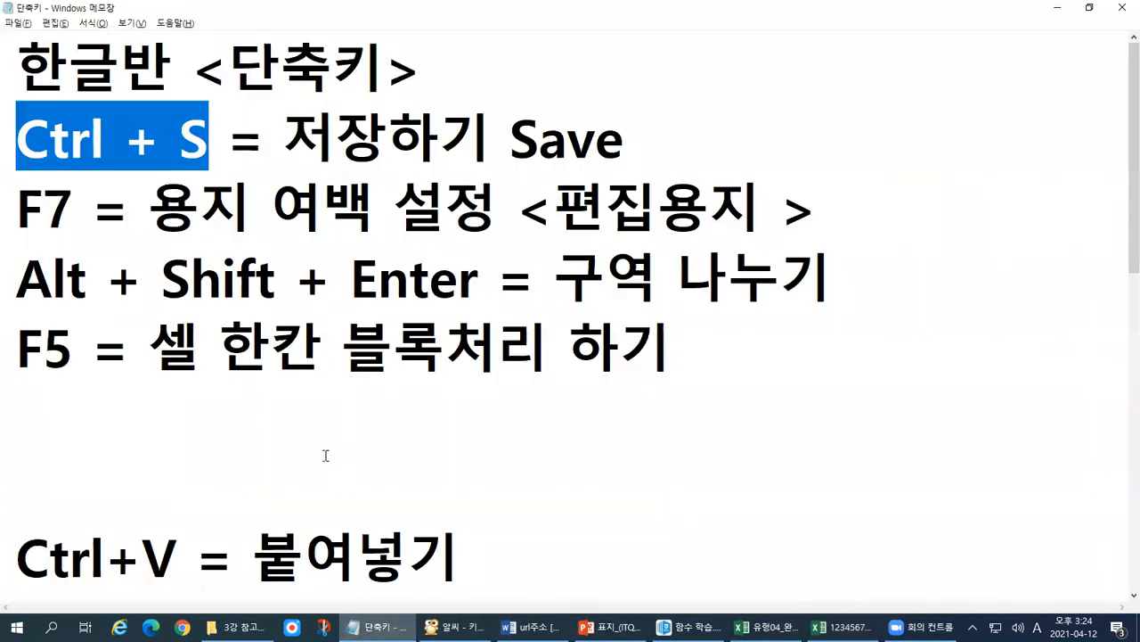
{"action": "scroll", "coordinate": [326, 453], "scroll_direction": "down", "scroll_amount": 5}
{"action": "scroll", "coordinate": [326, 454], "scroll_direction": "down", "scroll_amount": 1}
{"action": "left_click_drag", "start_coordinate": [692, 432], "coordinate": [8, 426]}
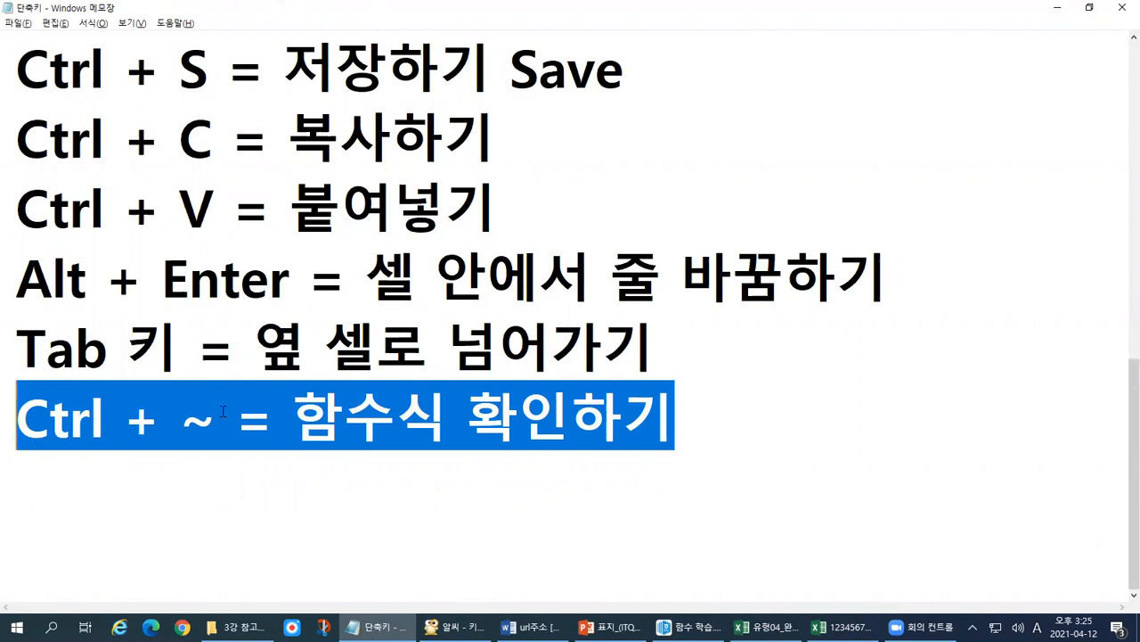
{"action": "double_click", "coordinate": [220, 420]}
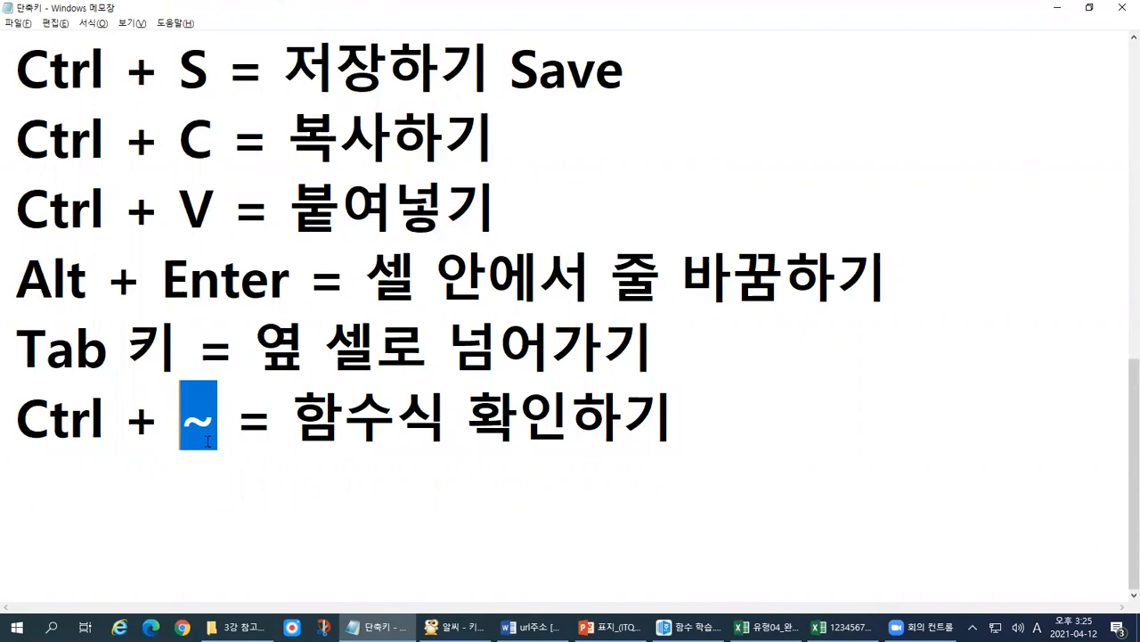
Switch to the keyboard picture in 알씨, magnify it, and circle the Ctrl key.
{"action": "key", "text": "alt+Tab"}
{"action": "left_click", "coordinate": [905, 239]}
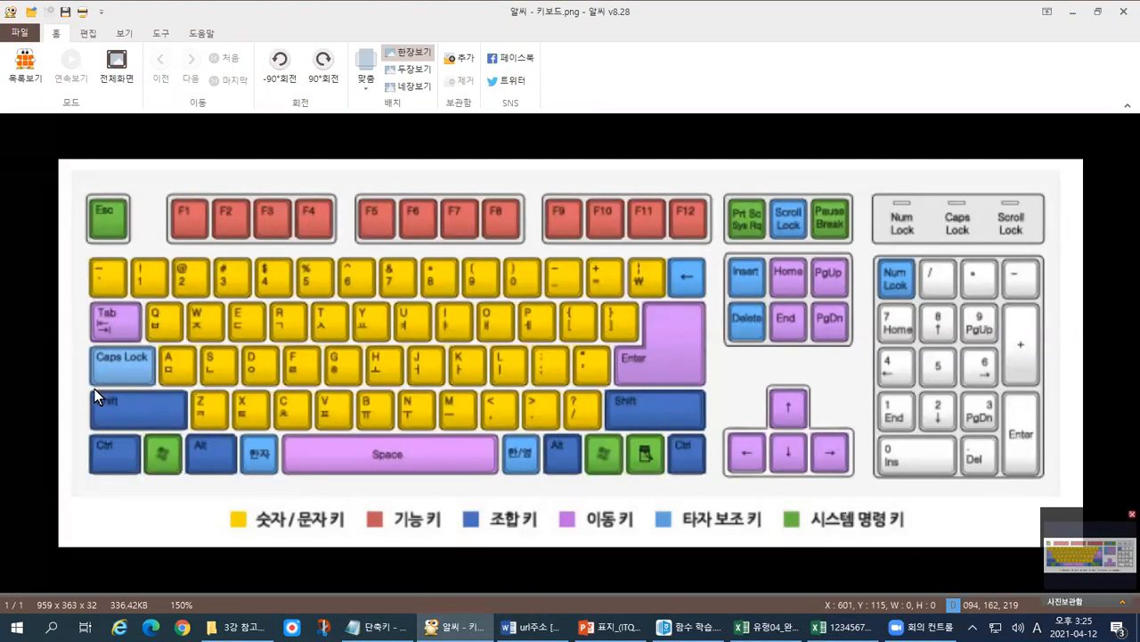
{"action": "key", "text": "ctrl+1"}
{"action": "left_click", "coordinate": [144, 410]}
{"action": "mouse_move", "coordinate": [220, 563]}
{"action": "left_mouse_down"}
{"action": "mouse_move", "coordinate": [243, 559]}
{"action": "mouse_move", "coordinate": [173, 493]}
{"action": "mouse_move", "coordinate": [286, 510]}
{"action": "mouse_move", "coordinate": [247, 553]}
{"action": "left_mouse_up"}
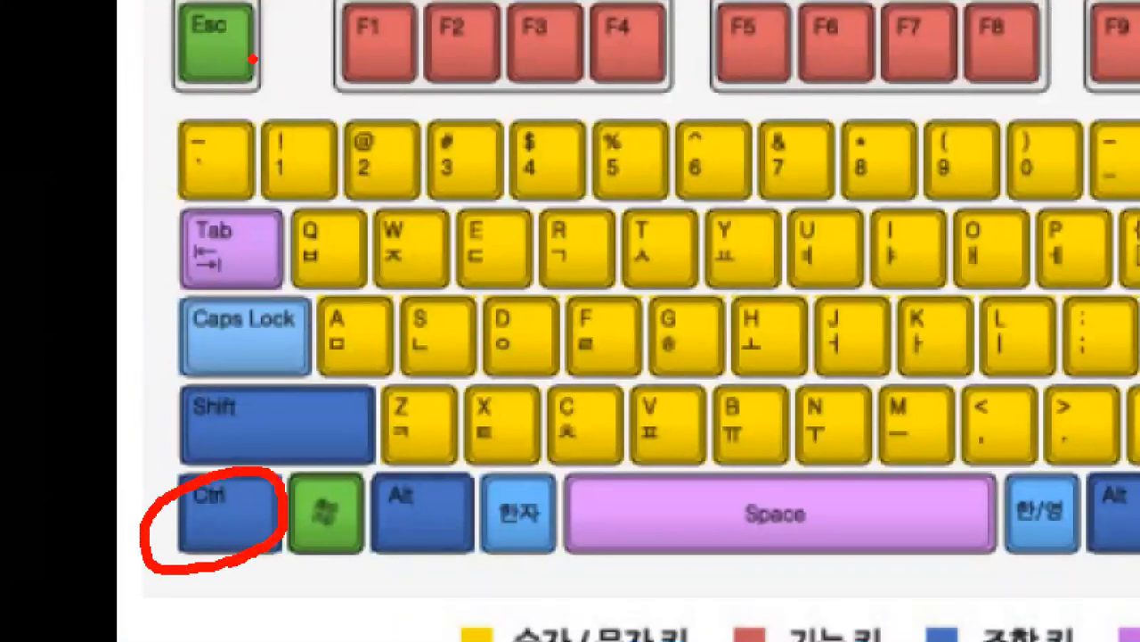
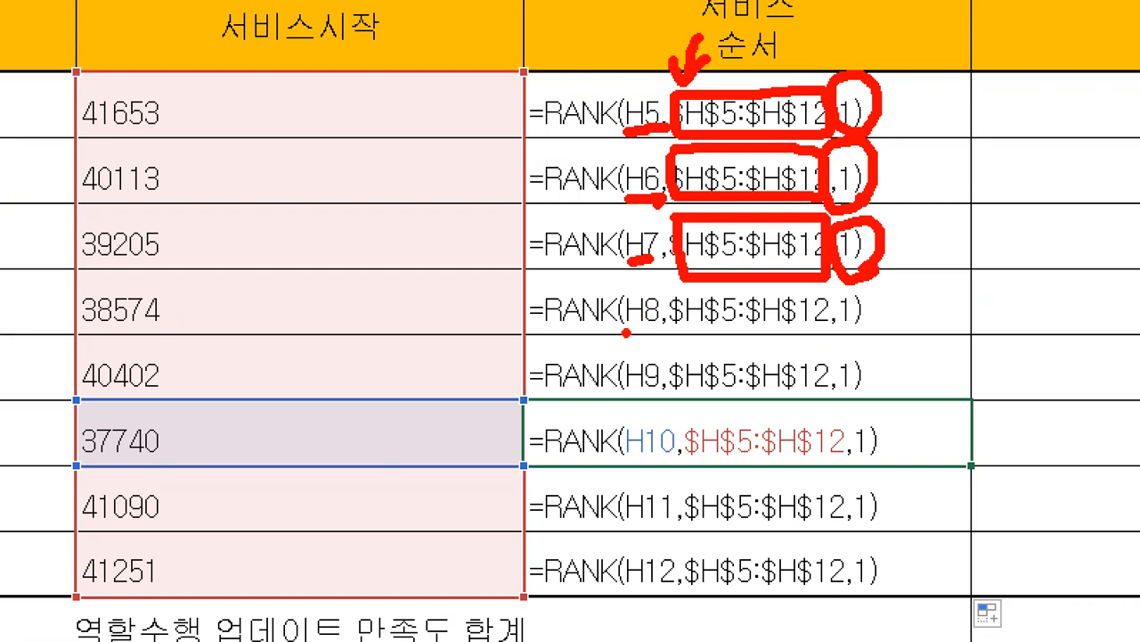
Annotate the magnified RANK formulas with lines down the first argument and a downward arrow beside them, and close the magnified view.
{"action": "mouse_move", "coordinate": [647, 103]}
{"action": "left_mouse_down"}
{"action": "mouse_move", "coordinate": [640, 553]}
{"action": "mouse_move", "coordinate": [650, 584]}
{"action": "left_mouse_up"}
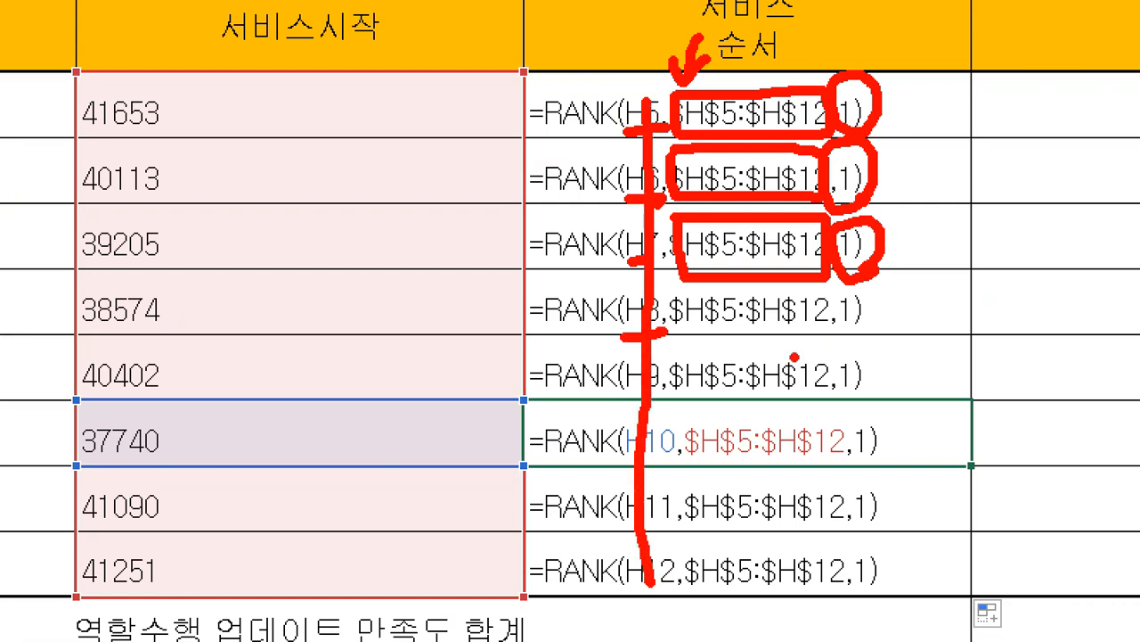
{"action": "left_click_drag", "start_coordinate": [902, 94], "coordinate": [917, 628]}
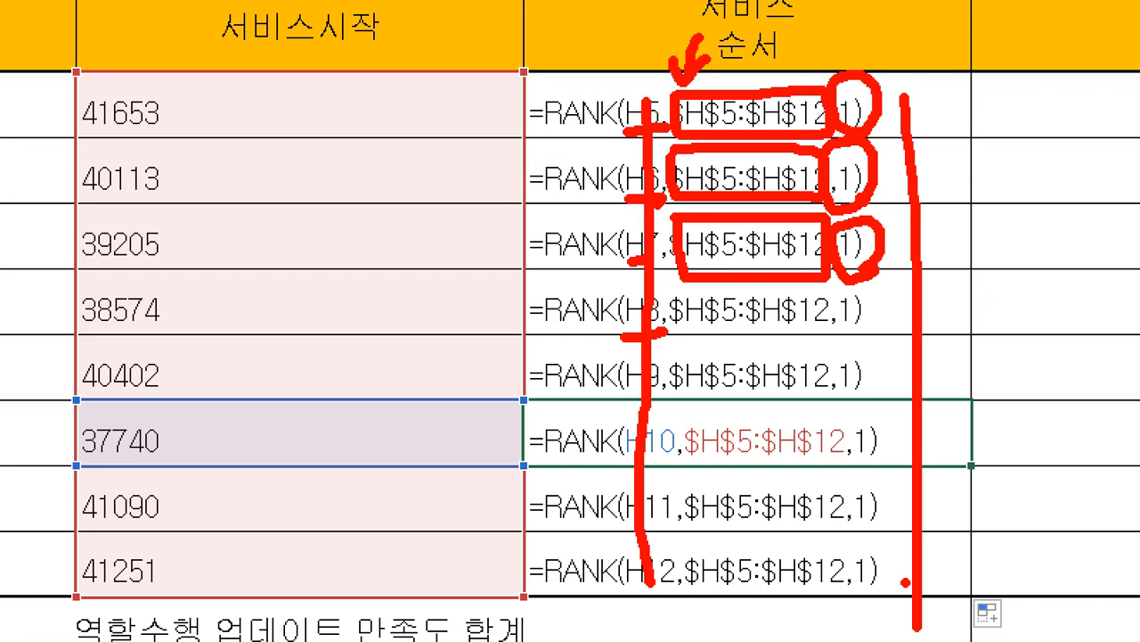
{"action": "left_click_drag", "start_coordinate": [894, 558], "coordinate": [918, 634]}
{"action": "left_click_drag", "start_coordinate": [945, 559], "coordinate": [919, 634]}
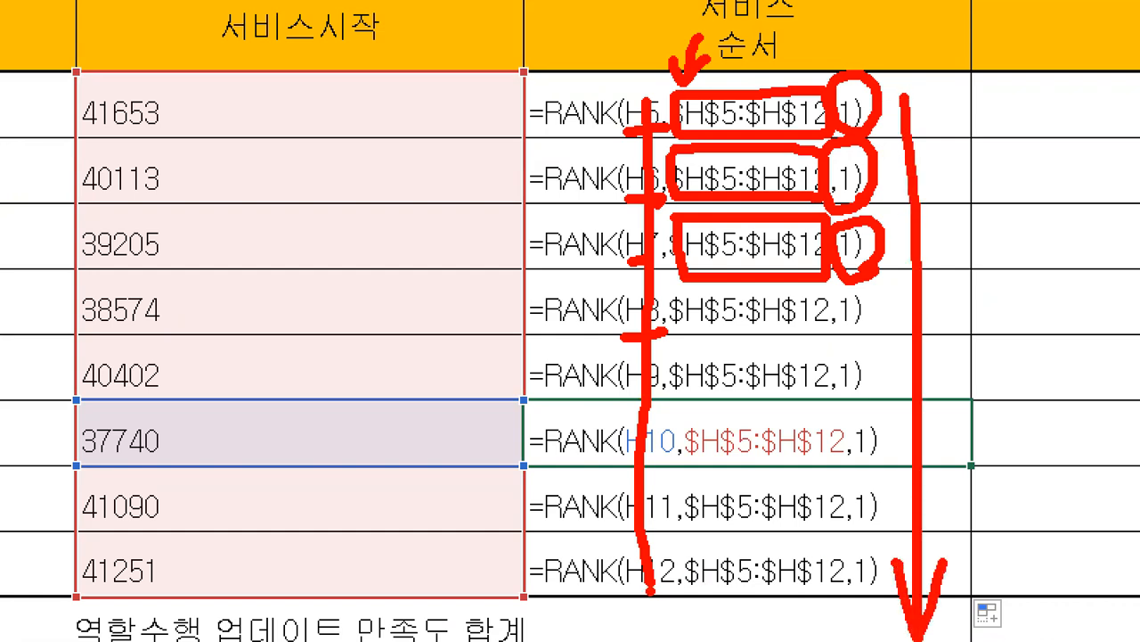
{"action": "left_click_drag", "start_coordinate": [624, 589], "coordinate": [671, 588]}
{"action": "key", "text": "Escape"}
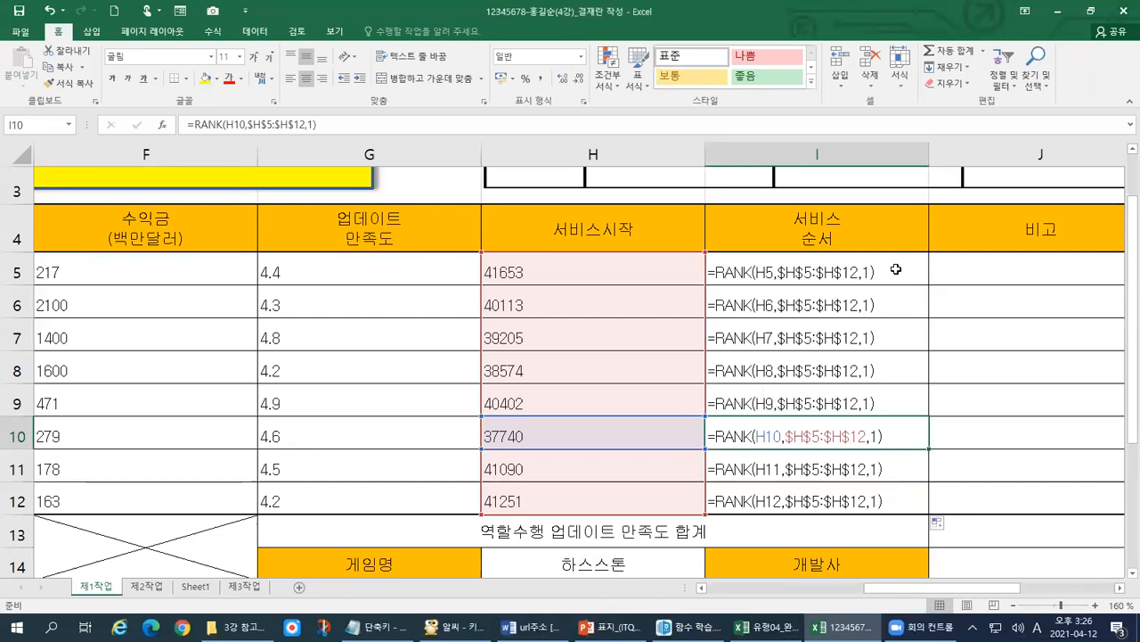
Compare the cell references highlighted by the RANK formulas in I5 and I12.
{"action": "left_click", "coordinate": [901, 274]}
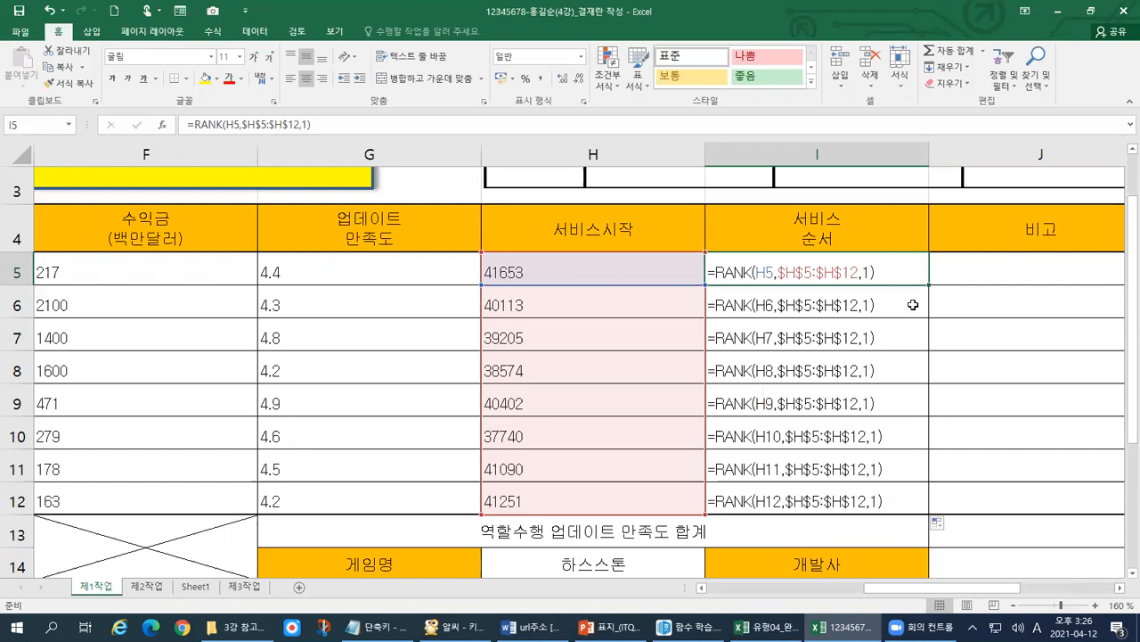
{"action": "double_click", "coordinate": [897, 498]}
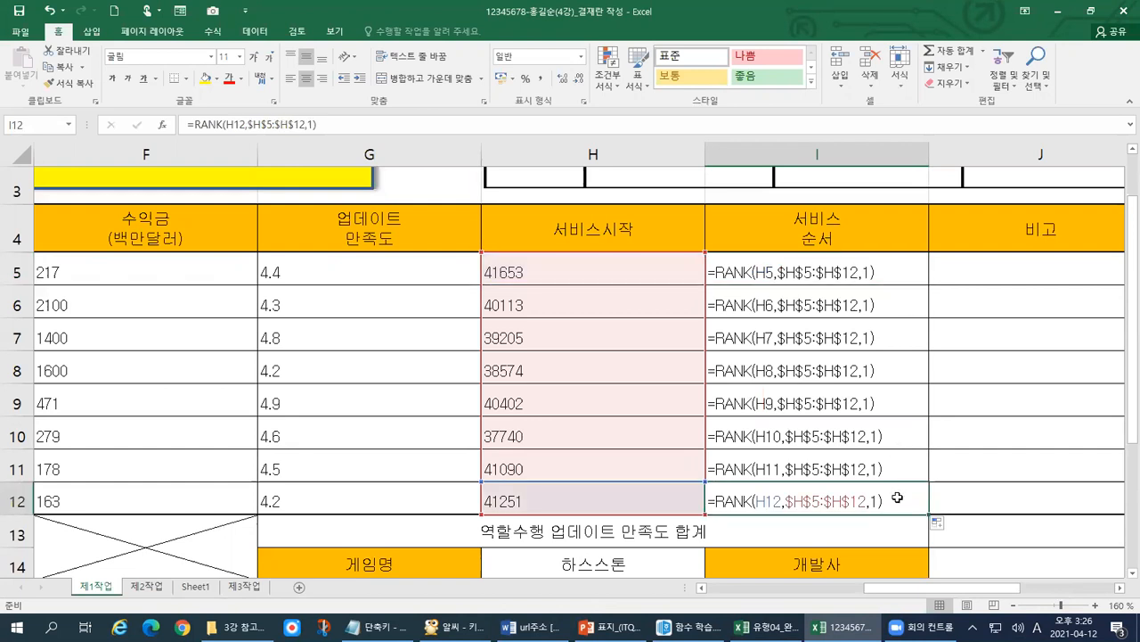
{"action": "double_click", "coordinate": [911, 273]}
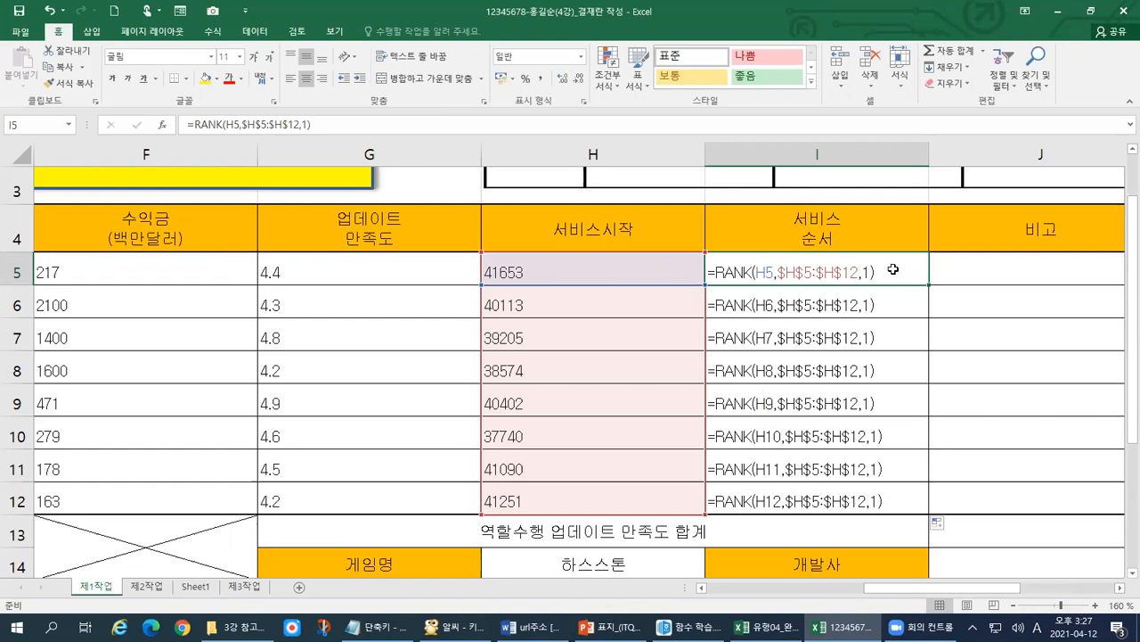
Append the & operator to the RANK formula in I5 and underline it in the magnified view.
{"action": "double_click", "coordinate": [893, 273]}
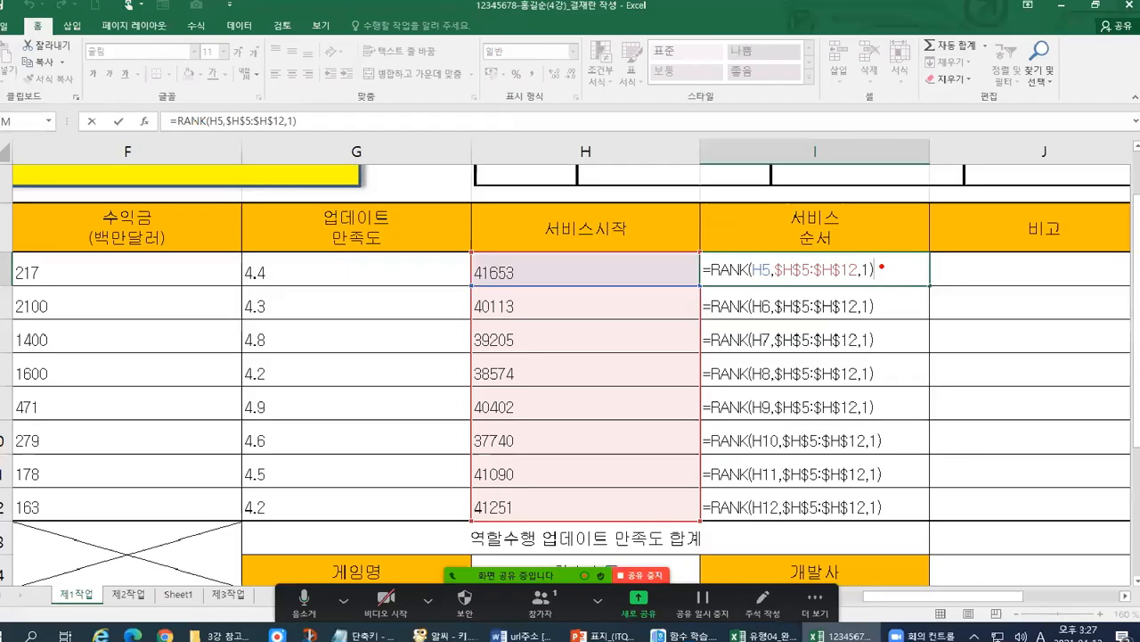
{"action": "type", "text": "&"}
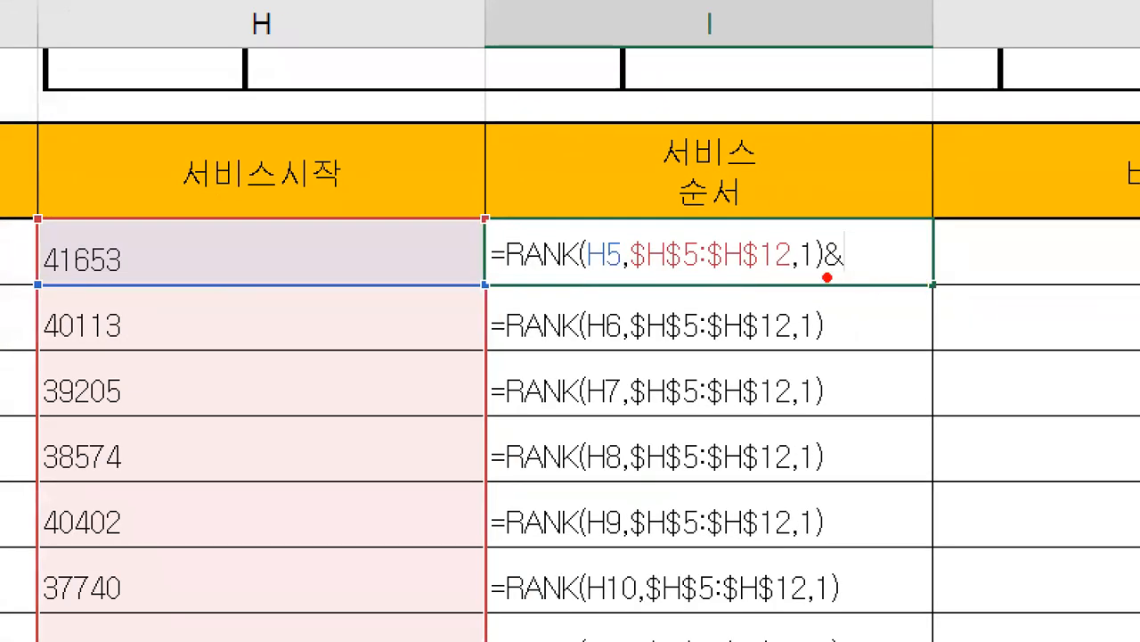
{"action": "left_click_drag", "start_coordinate": [821, 275], "coordinate": [860, 279]}
Switch to the keyboard picture, mark the & symbol on the 7 key and the Shift key, and return to the working file.
{"action": "key", "text": "alt+Tab"}
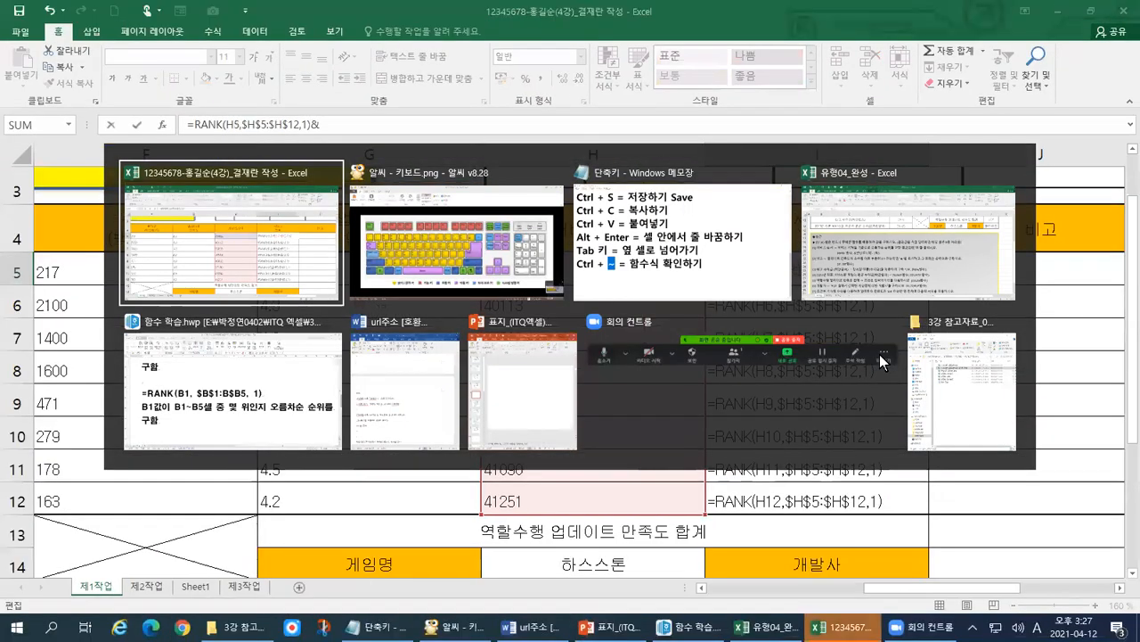
{"action": "left_click", "coordinate": [501, 254]}
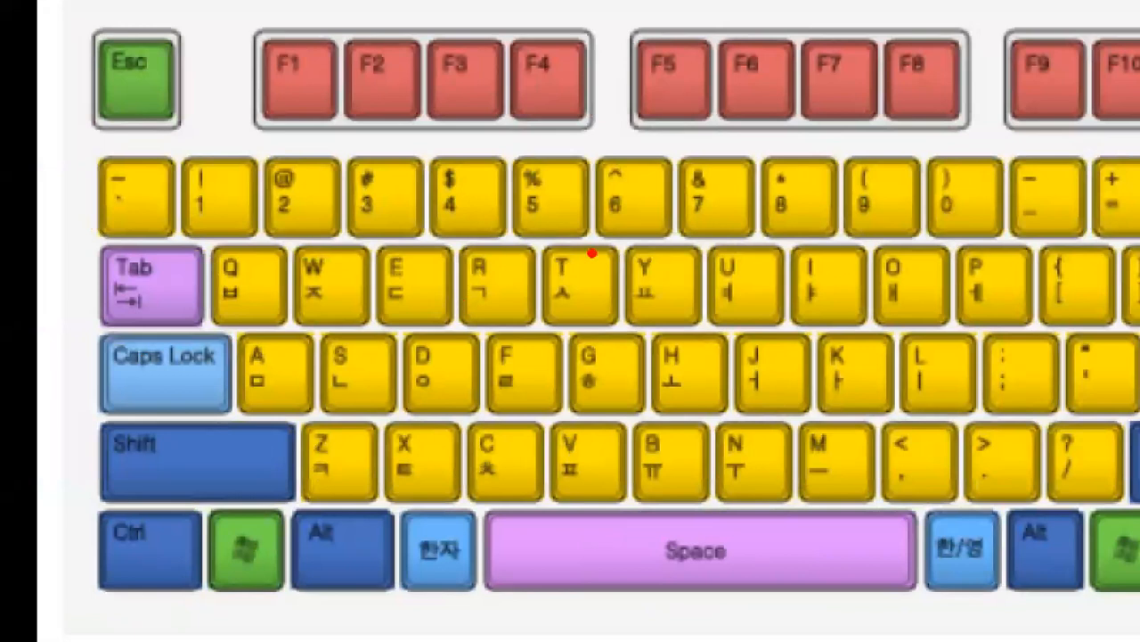
{"action": "mouse_move", "coordinate": [717, 222]}
{"action": "left_mouse_down"}
{"action": "mouse_move", "coordinate": [679, 239]}
{"action": "mouse_move", "coordinate": [690, 143]}
{"action": "mouse_move", "coordinate": [760, 166]}
{"action": "mouse_move", "coordinate": [731, 230]}
{"action": "left_mouse_up"}
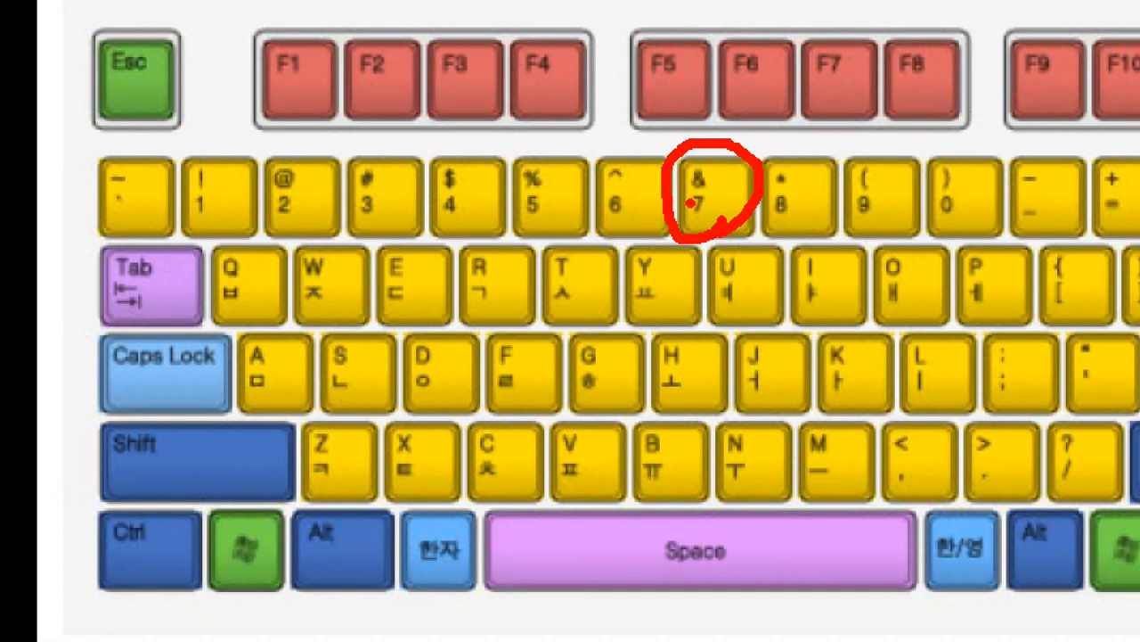
{"action": "mouse_move", "coordinate": [704, 189]}
{"action": "left_mouse_down"}
{"action": "mouse_move", "coordinate": [702, 205]}
{"action": "mouse_move", "coordinate": [674, 178]}
{"action": "mouse_move", "coordinate": [711, 162]}
{"action": "mouse_move", "coordinate": [722, 191]}
{"action": "left_mouse_up"}
{"action": "mouse_move", "coordinate": [230, 483]}
{"action": "left_mouse_down"}
{"action": "mouse_move", "coordinate": [180, 503]}
{"action": "mouse_move", "coordinate": [75, 453]}
{"action": "mouse_move", "coordinate": [207, 419]}
{"action": "mouse_move", "coordinate": [202, 488]}
{"action": "left_mouse_up"}
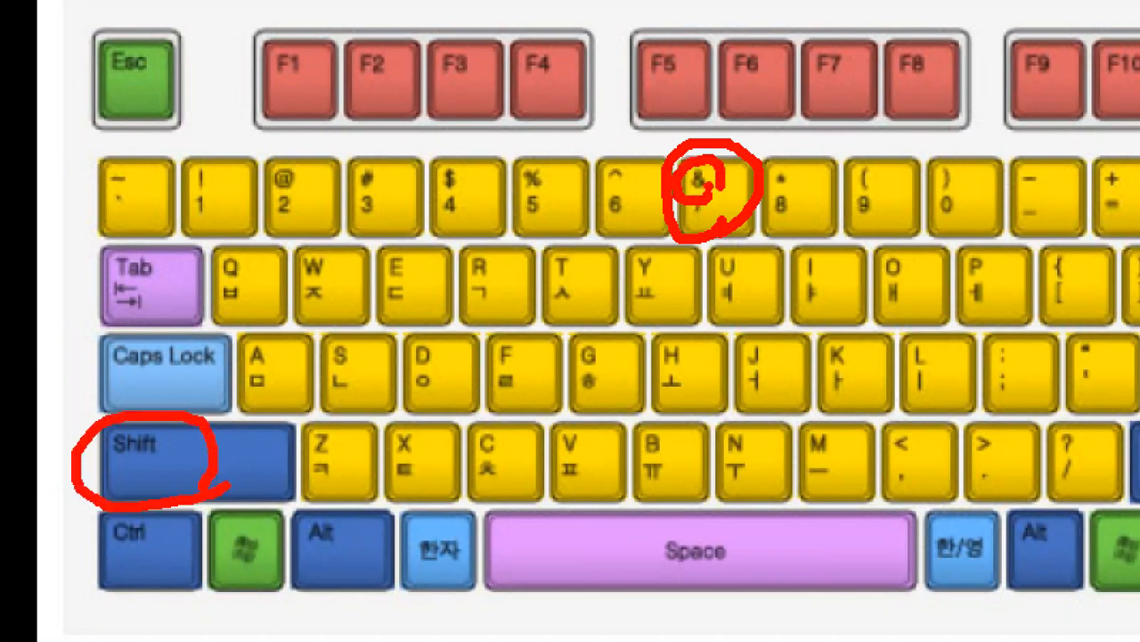
{"action": "left_click_drag", "start_coordinate": [718, 185], "coordinate": [741, 171]}
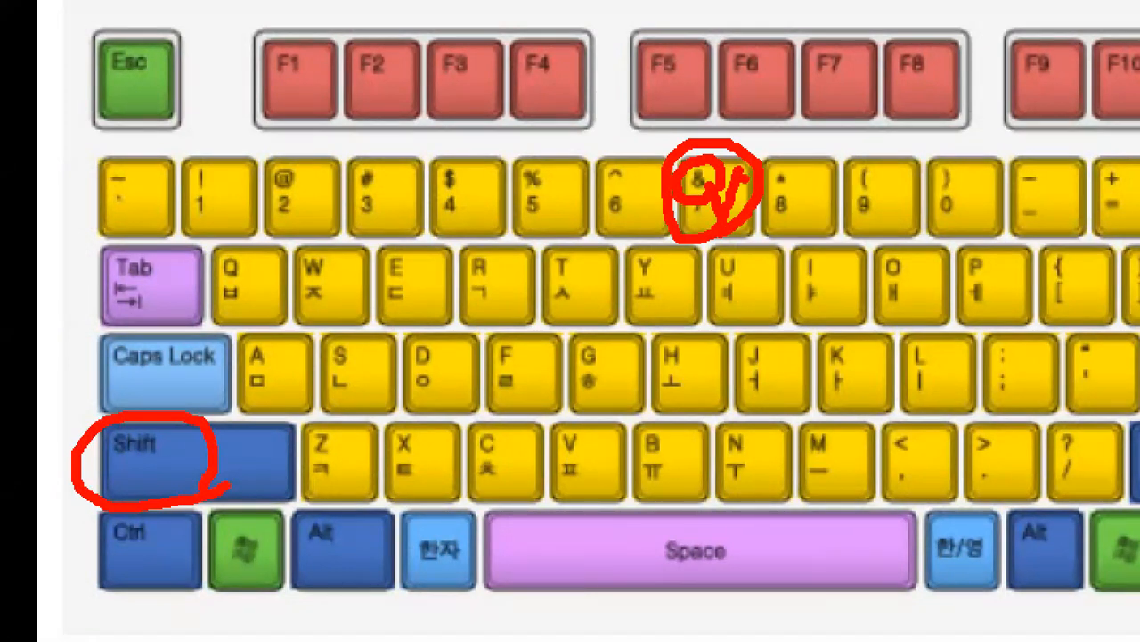
{"action": "key", "text": "alt+Tab"}
{"action": "left_click", "coordinate": [511, 241]}
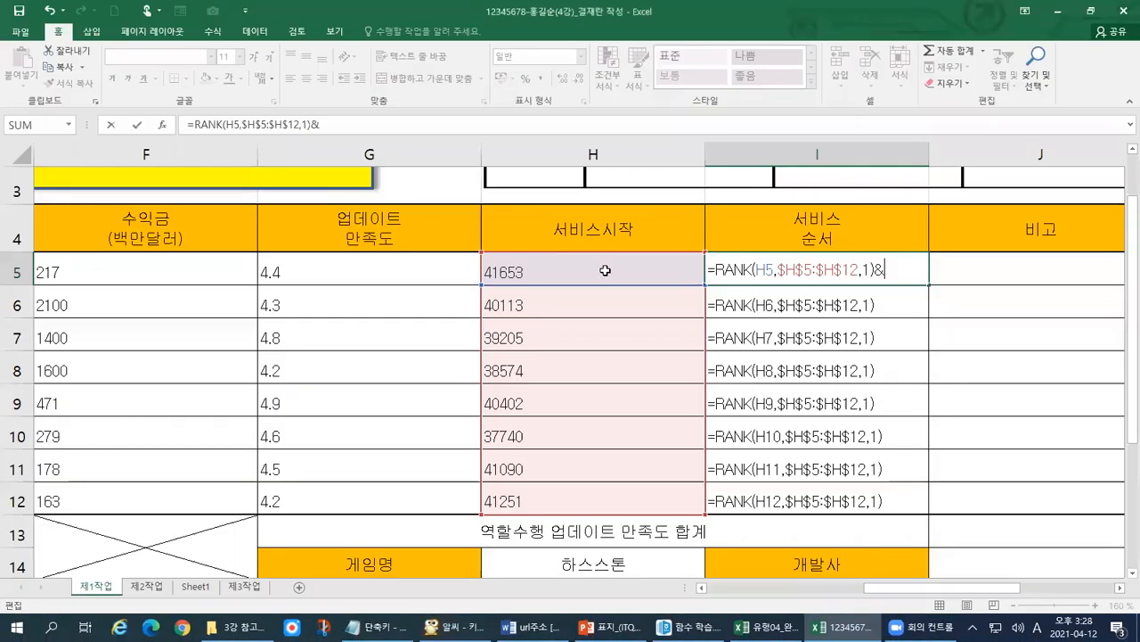
Select the & in the I5 formula, mark it with an arrow in the magnified view, and close that view.
{"action": "left_click_drag", "start_coordinate": [888, 271], "coordinate": [875, 268]}
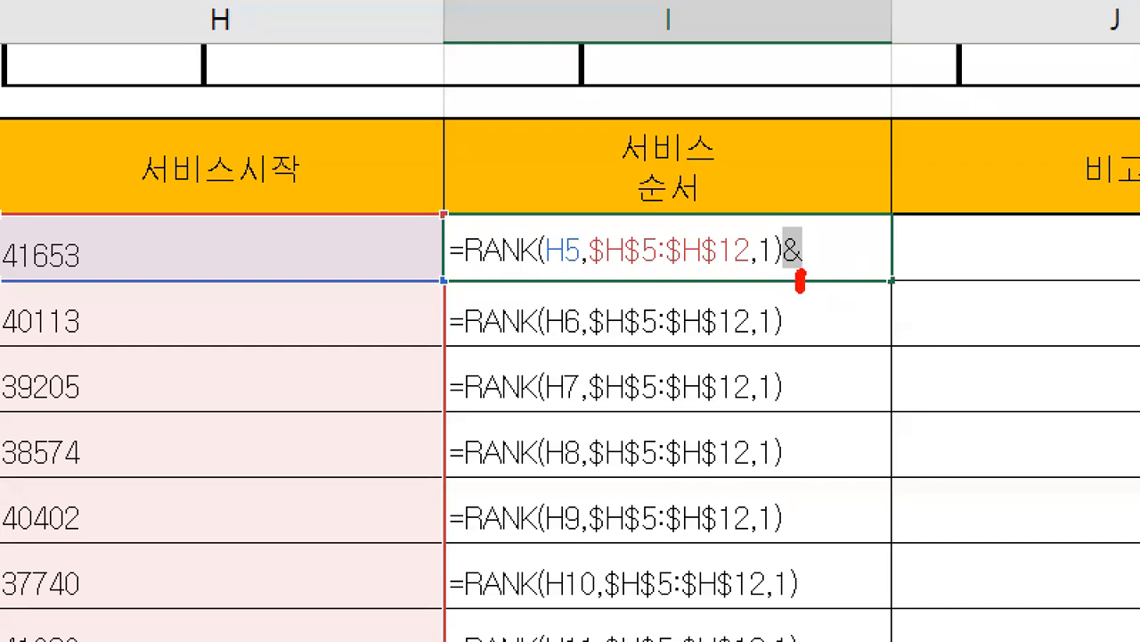
{"action": "mouse_move", "coordinate": [800, 283]}
{"action": "left_mouse_down"}
{"action": "mouse_move", "coordinate": [806, 330]}
{"action": "mouse_move", "coordinate": [793, 267]}
{"action": "mouse_move", "coordinate": [830, 291]}
{"action": "left_mouse_up"}
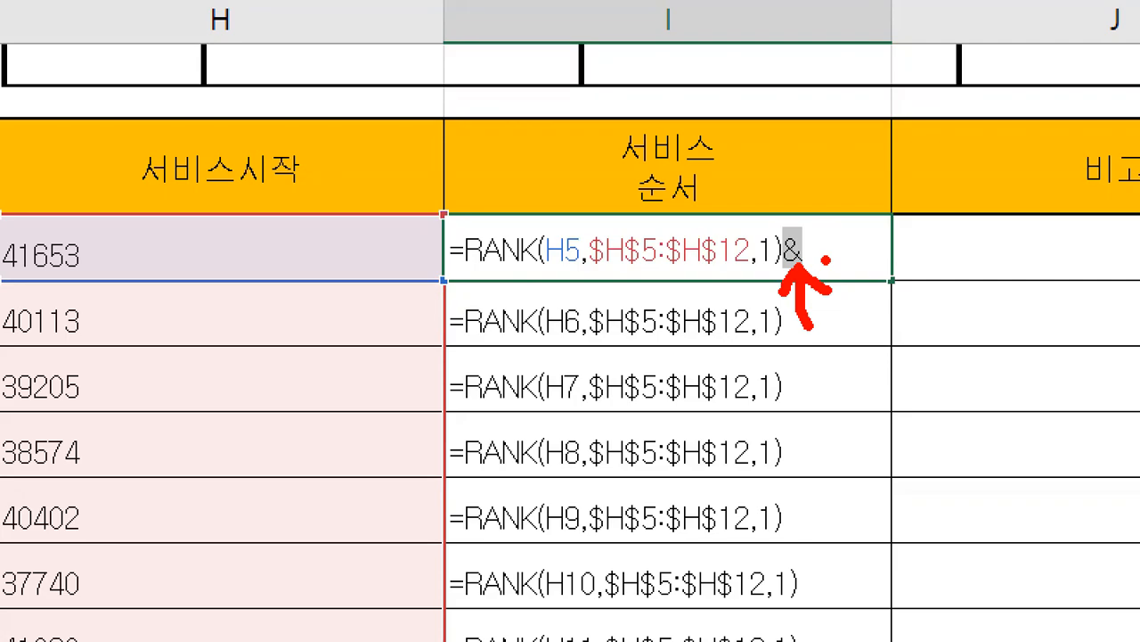
{"action": "key", "text": "Escape"}
Add an opening double quotation mark after the & in I5 and mark both quote positions and the gap between them in the magnified view.
{"action": "left_click", "coordinate": [901, 268]}
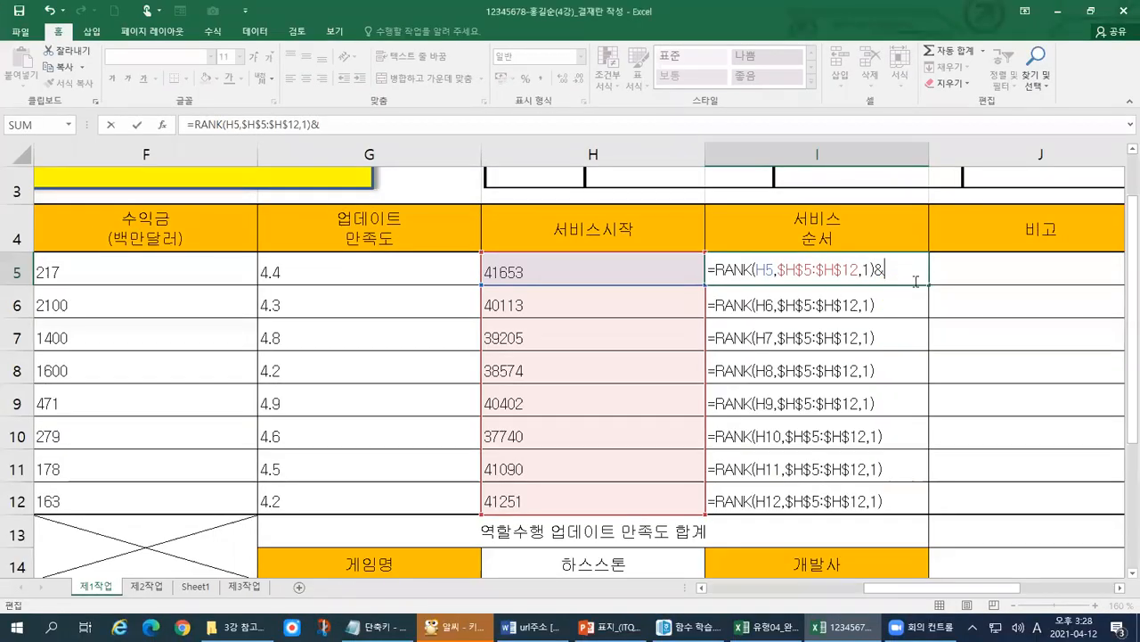
{"action": "type", "text": "\""}
{"action": "key", "text": "ctrl+1"}
{"action": "left_click", "coordinate": [894, 205]}
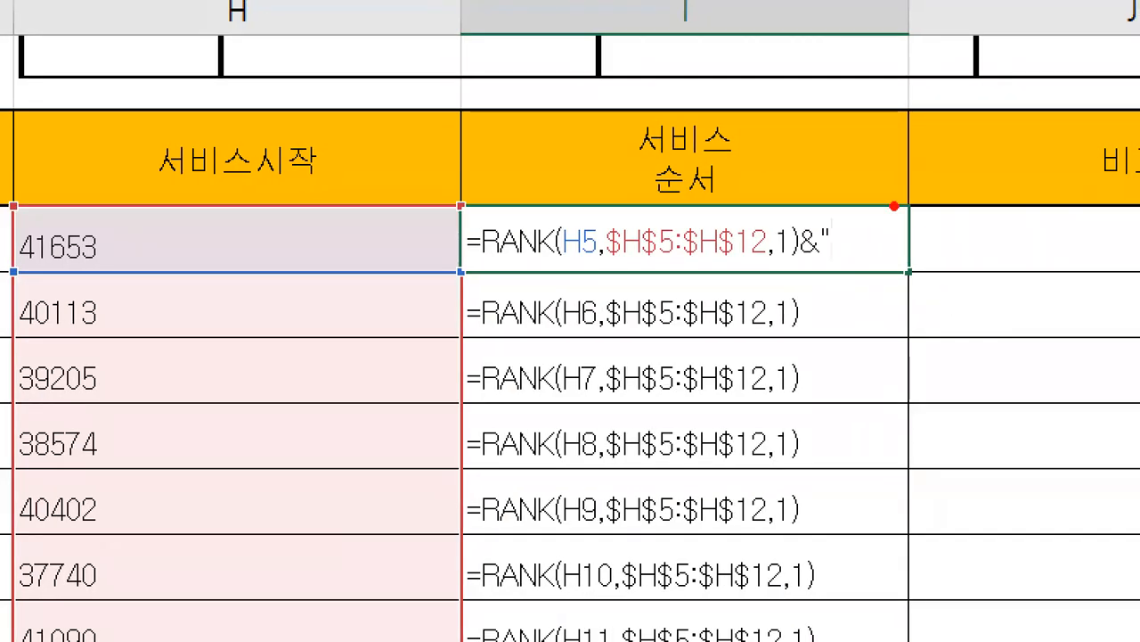
{"action": "mouse_move", "coordinate": [829, 248]}
{"action": "left_mouse_down"}
{"action": "mouse_move", "coordinate": [838, 219]}
{"action": "mouse_move", "coordinate": [826, 249]}
{"action": "left_mouse_up"}
{"action": "left_click_drag", "start_coordinate": [925, 214], "coordinate": [935, 240]}
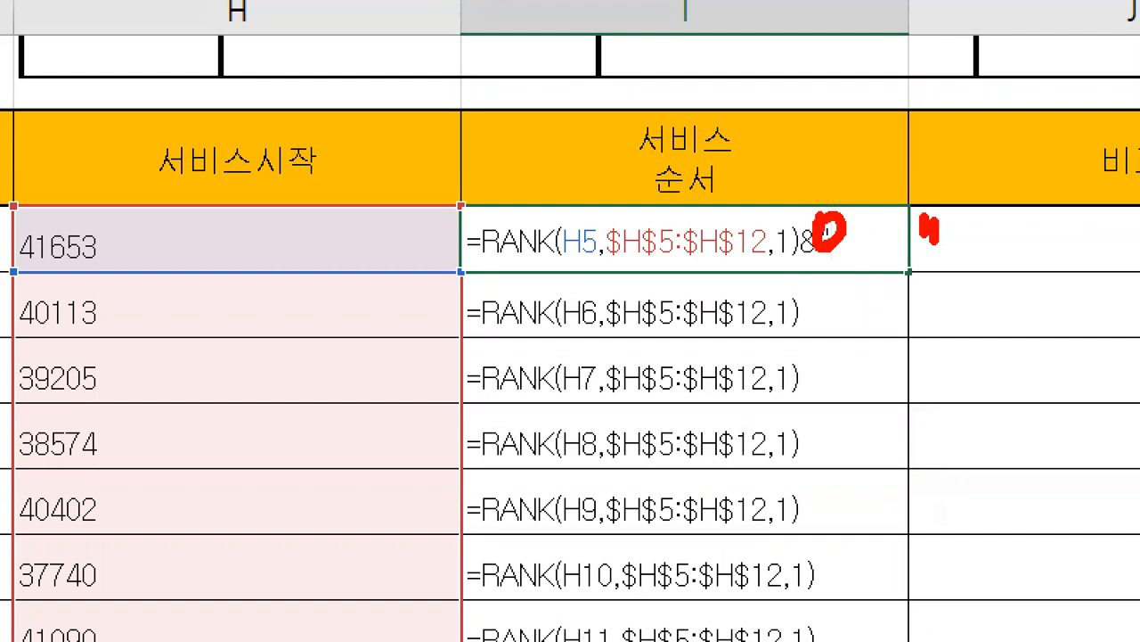
{"action": "left_click_drag", "start_coordinate": [842, 260], "coordinate": [925, 257]}
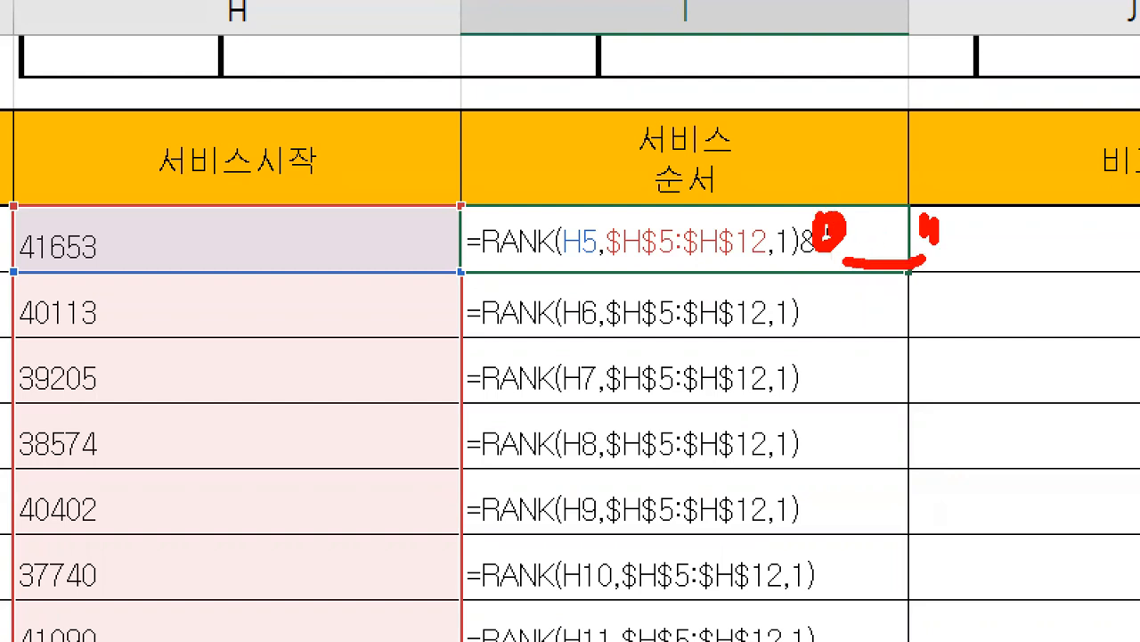
{"action": "key", "text": "Escape"}
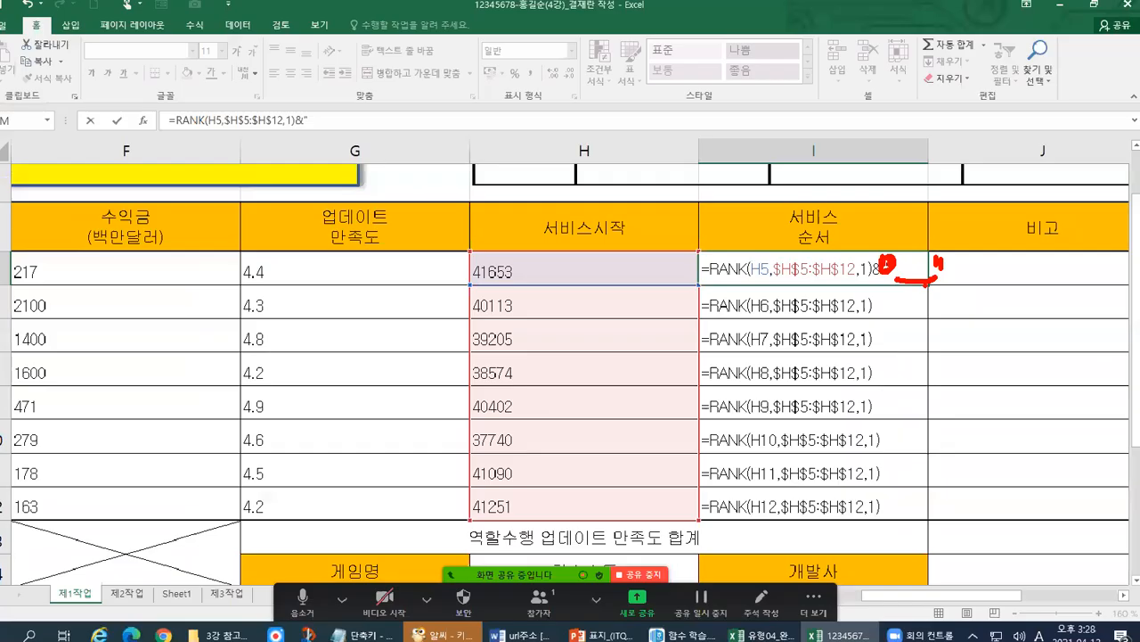
Add the closing double quotation mark and insert 위 between the quotes in the I5 formula.
{"action": "type", "text": "\""}
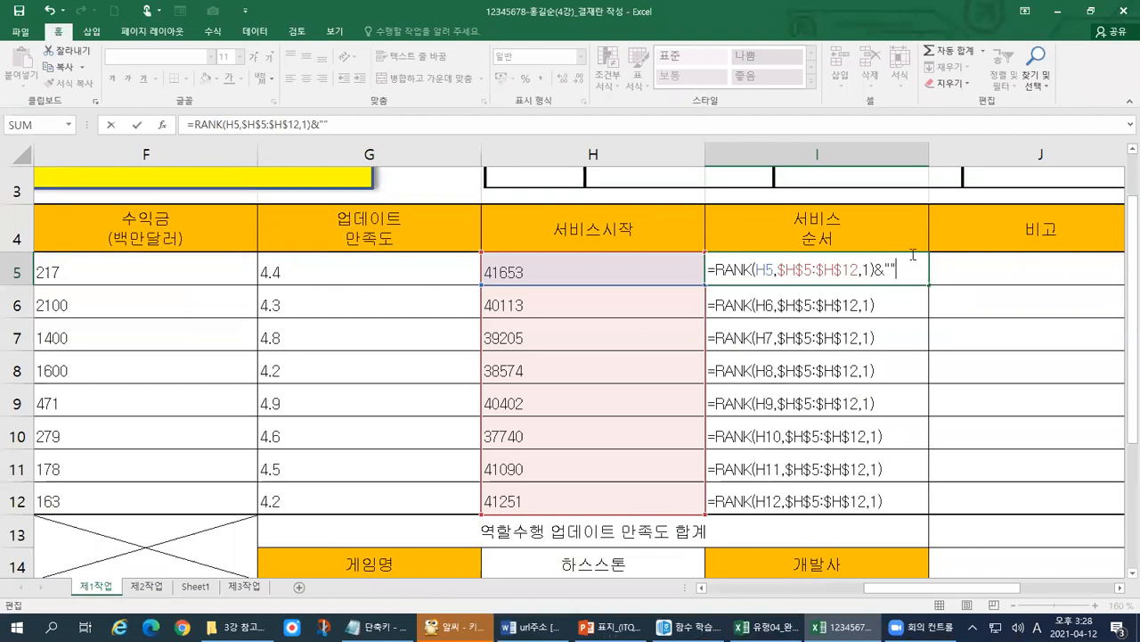
{"action": "key", "text": "Left"}
{"action": "type", "text": "dnl"}
{"action": "key", "text": "BackSpace"}
{"action": "key", "text": "BackSpace"}
{"action": "key", "text": "BackSpace"}
{"action": "key", "text": "Hangul"}
{"action": "type", "text": "위"}
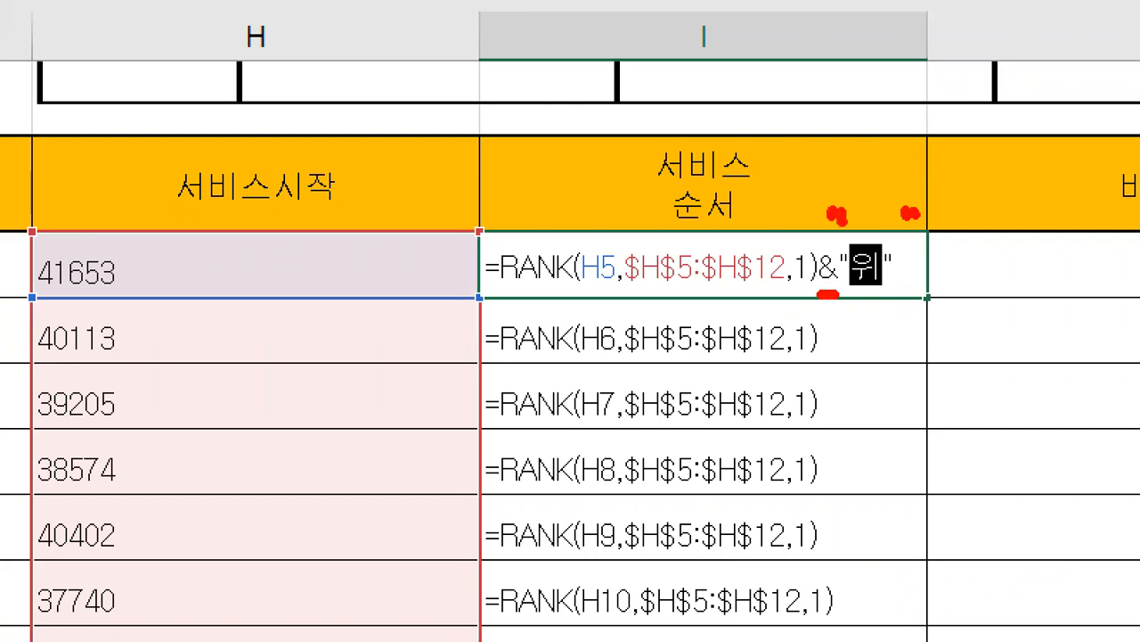
Underline 위, circle the RANK formulas below I5 and draw an arrow to the I5 formula in the magnified view, and close that view.
{"action": "left_click_drag", "start_coordinate": [852, 288], "coordinate": [877, 287]}
{"action": "left_click_drag", "start_coordinate": [880, 326], "coordinate": [858, 359]}
{"action": "left_click_drag", "start_coordinate": [902, 363], "coordinate": [866, 432]}
{"action": "left_click_drag", "start_coordinate": [869, 504], "coordinate": [837, 587]}
{"action": "left_click_drag", "start_coordinate": [893, 564], "coordinate": [864, 610]}
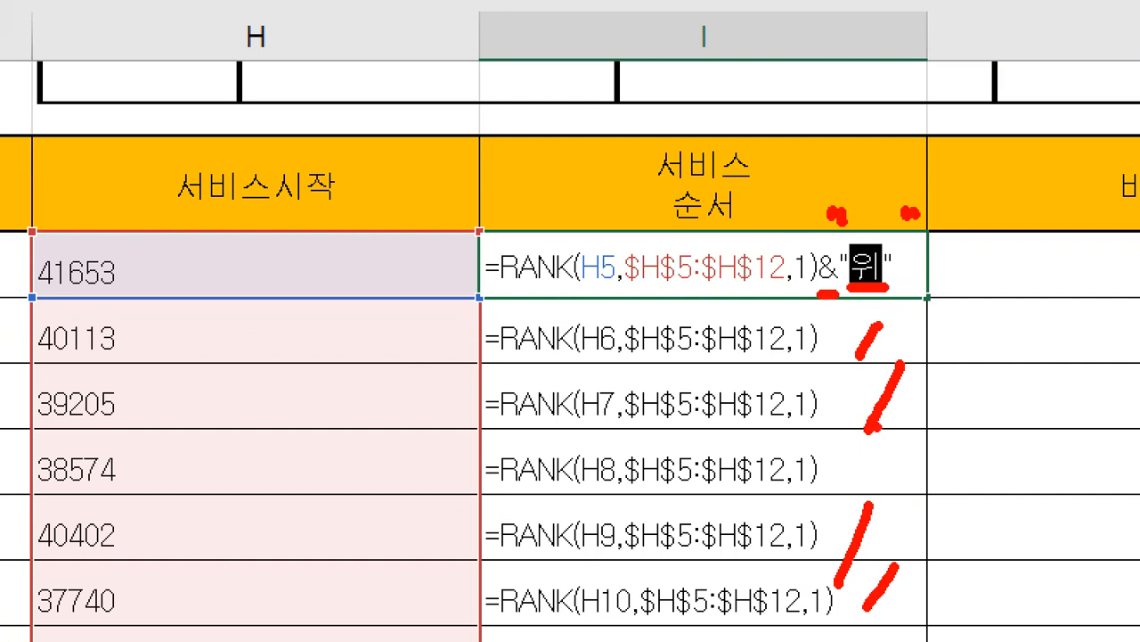
{"action": "mouse_move", "coordinate": [738, 581]}
{"action": "left_mouse_down"}
{"action": "mouse_move", "coordinate": [565, 572]}
{"action": "mouse_move", "coordinate": [632, 318]}
{"action": "mouse_move", "coordinate": [753, 506]}
{"action": "mouse_move", "coordinate": [713, 569]}
{"action": "left_mouse_up"}
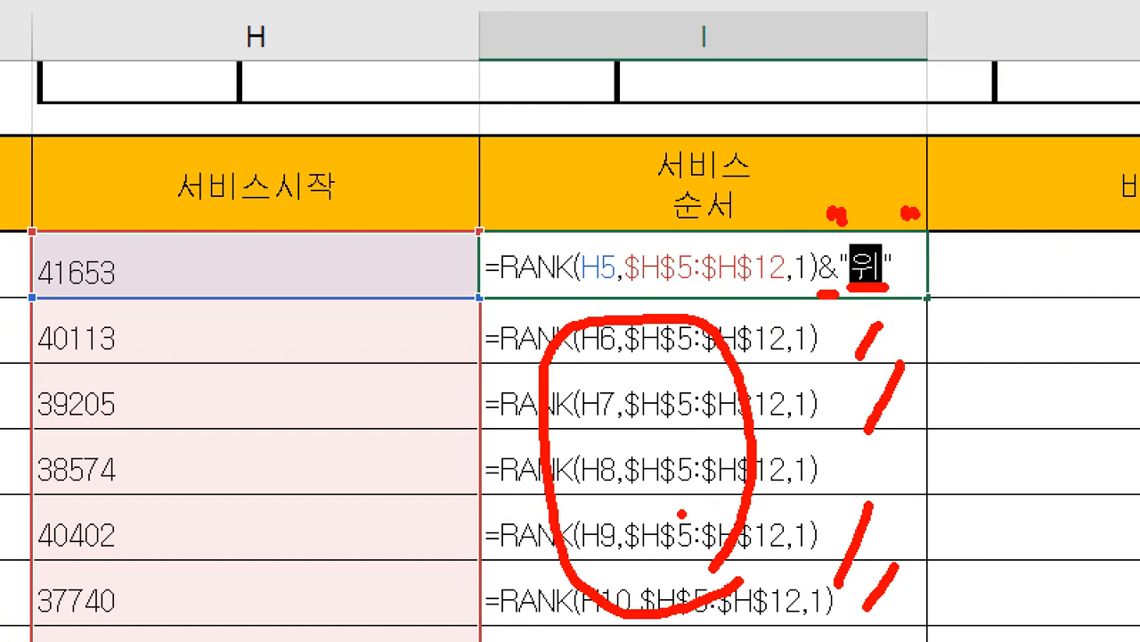
{"action": "left_click_drag", "start_coordinate": [406, 264], "coordinate": [470, 267]}
{"action": "mouse_move", "coordinate": [448, 235]}
{"action": "left_mouse_down"}
{"action": "mouse_move", "coordinate": [472, 271]}
{"action": "mouse_move", "coordinate": [441, 314]}
{"action": "left_mouse_up"}
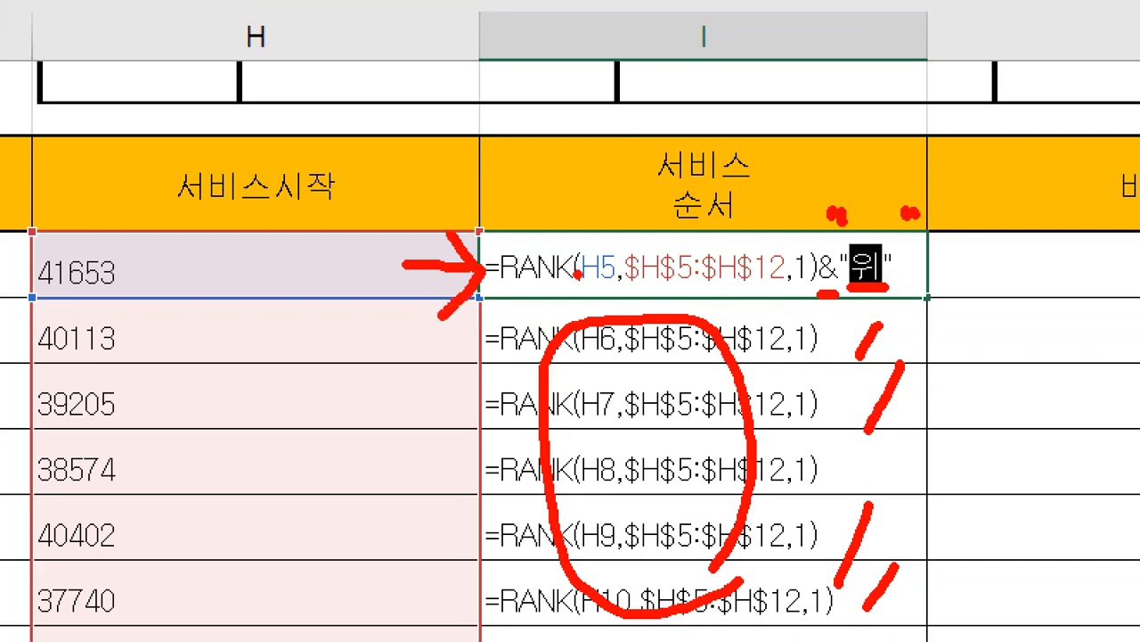
{"action": "key", "text": "Escape"}
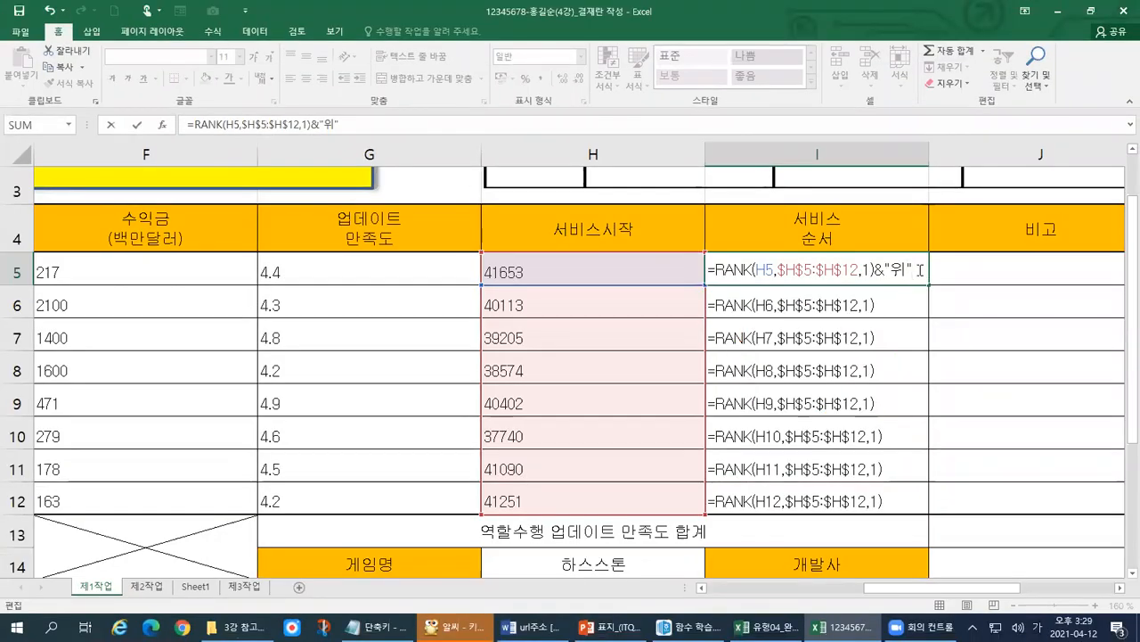
Confirm the I5 formula =RANK(H5,$H$5:$H$12,1)&"위", reselect I5 and underline the whole formula in the magnified view.
{"action": "key", "text": "Return"}
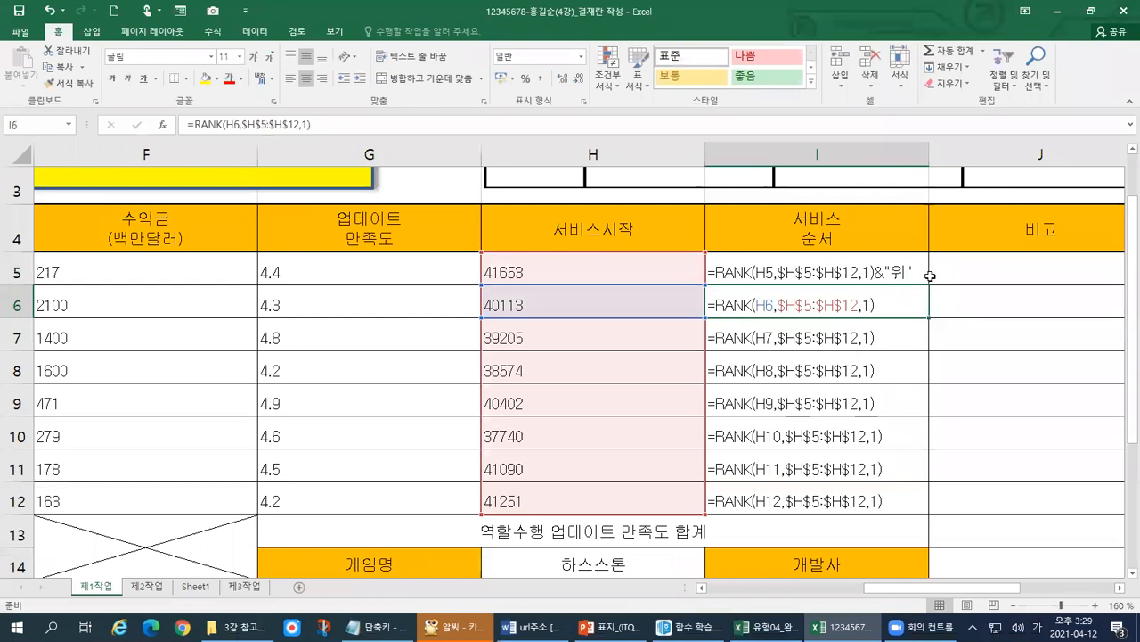
{"action": "key", "text": "Up"}
{"action": "key", "text": "ctrl+1"}
{"action": "left_click", "coordinate": [950, 276]}
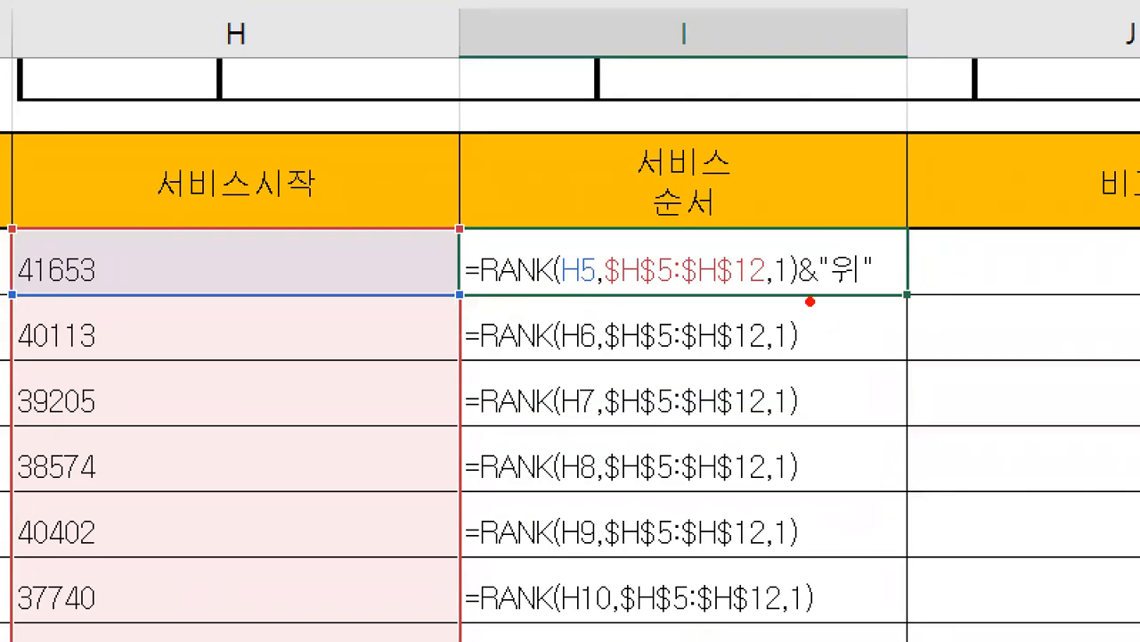
{"action": "mouse_move", "coordinate": [446, 287]}
{"action": "left_mouse_down"}
{"action": "mouse_move", "coordinate": [651, 303]}
{"action": "mouse_move", "coordinate": [920, 290]}
{"action": "left_mouse_up"}
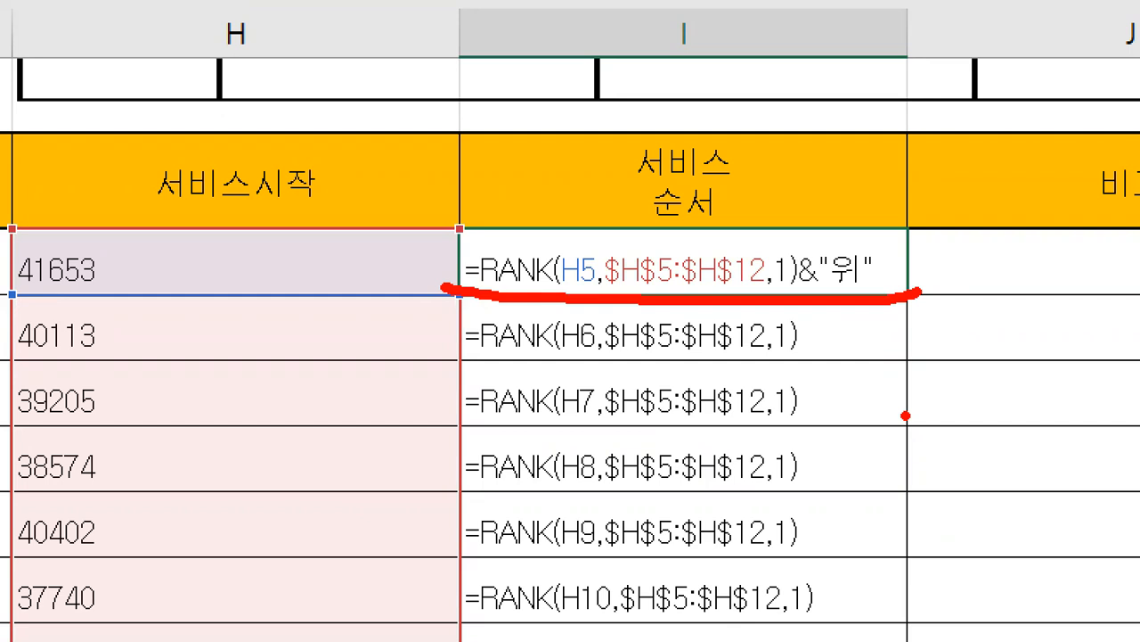
{"action": "key", "text": "Escape"}
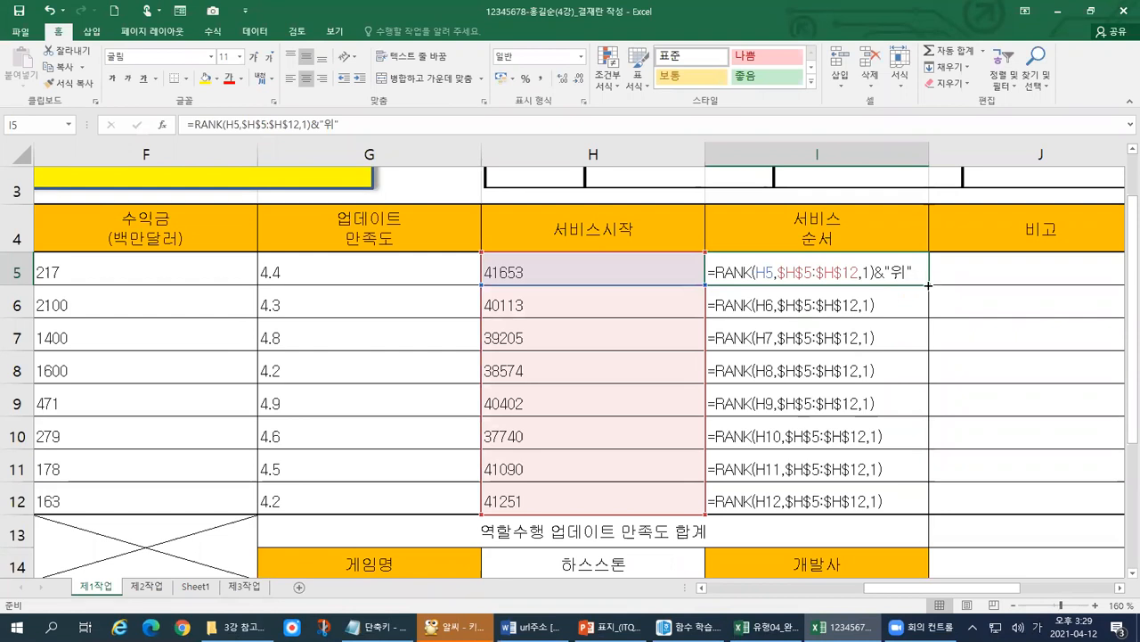
Demonstrate filling the I5 formula down to I12 twice, undoing each fill.
{"action": "left_click_drag", "start_coordinate": [928, 284], "coordinate": [931, 510]}
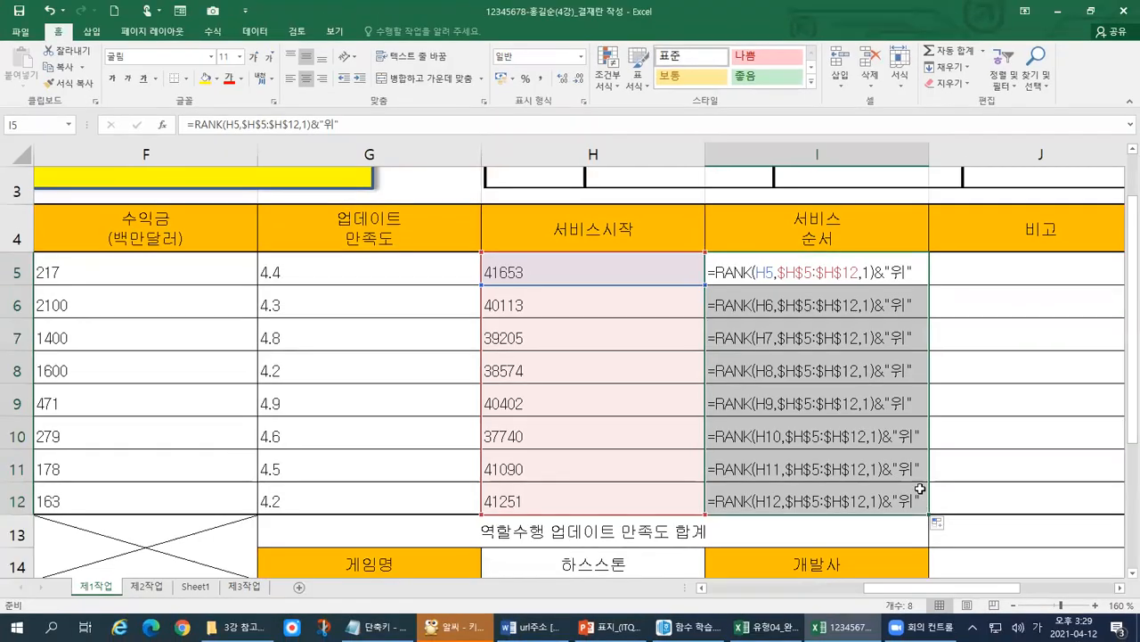
{"action": "key", "text": "ctrl+z"}
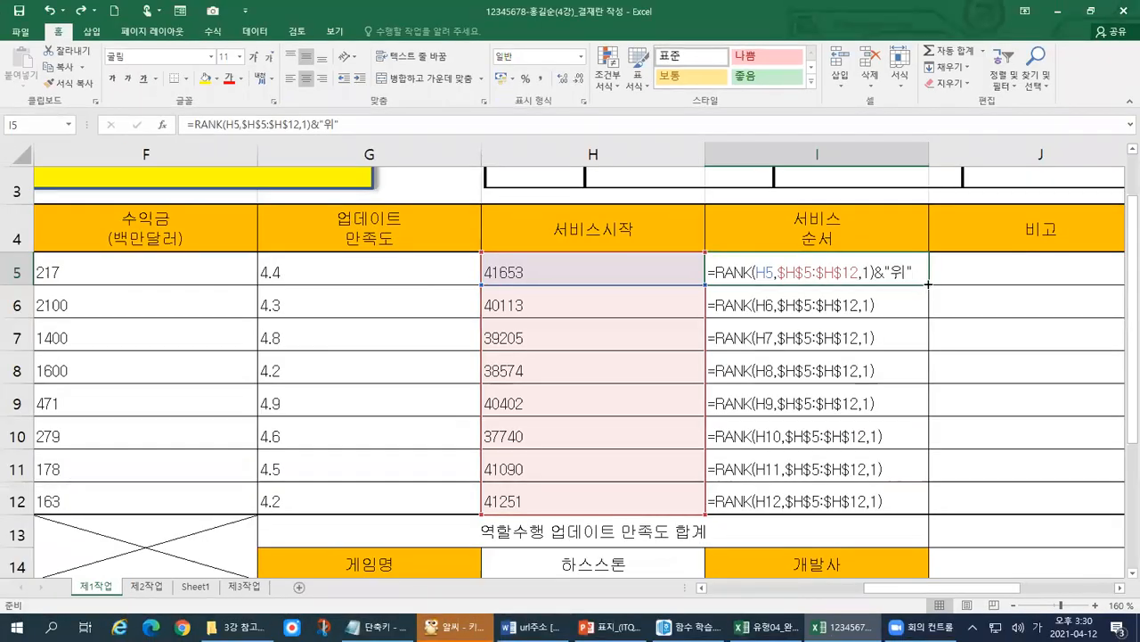
{"action": "left_click_drag", "start_coordinate": [928, 284], "coordinate": [922, 511]}
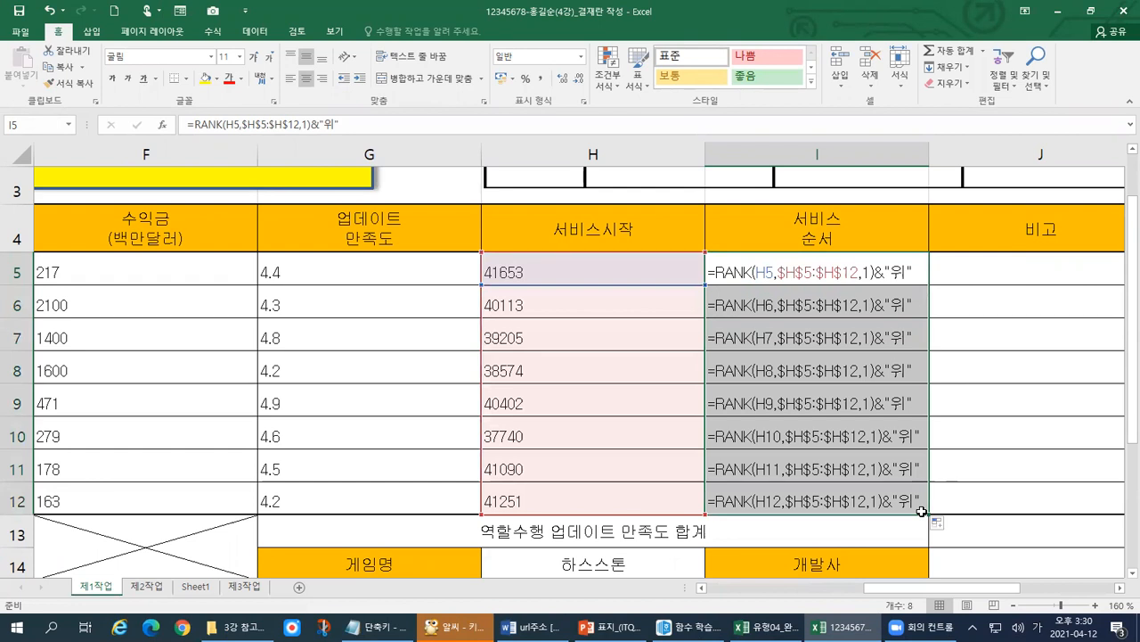
{"action": "key", "text": "ctrl+z"}
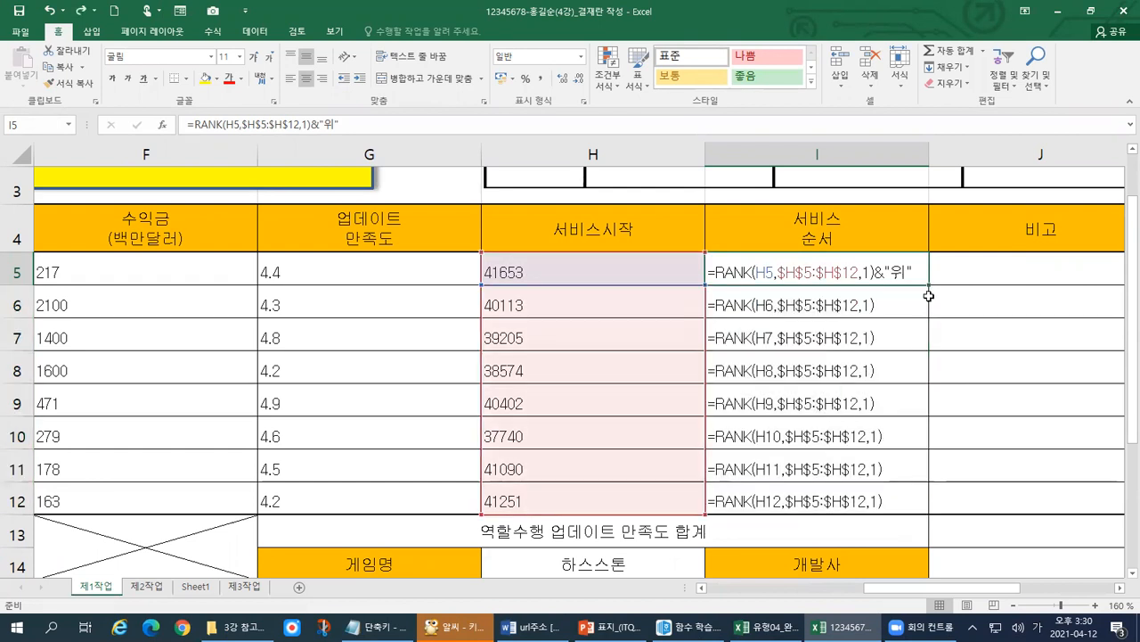
Fill the I5 formula down to I12 and circle the filled formulas in the magnified view.
{"action": "left_click_drag", "start_coordinate": [929, 283], "coordinate": [927, 500]}
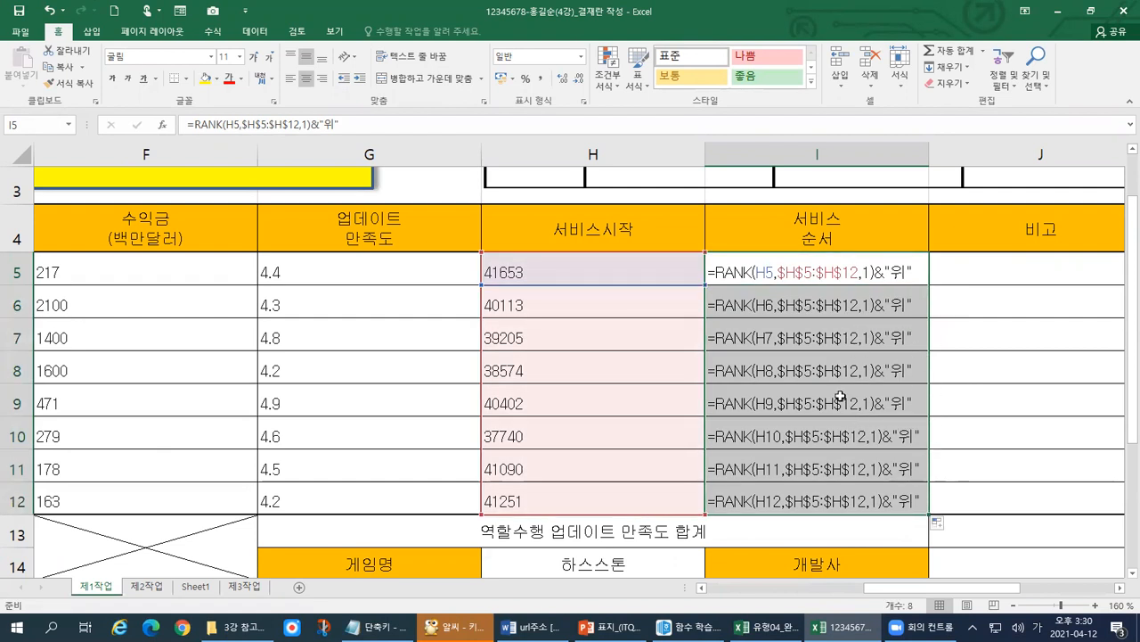
{"action": "key", "text": "ctrl+1"}
{"action": "left_click", "coordinate": [904, 442]}
{"action": "mouse_move", "coordinate": [766, 622]}
{"action": "left_mouse_down"}
{"action": "mouse_move", "coordinate": [791, 620]}
{"action": "mouse_move", "coordinate": [545, 304]}
{"action": "mouse_move", "coordinate": [757, 40]}
{"action": "mouse_move", "coordinate": [964, 401]}
{"action": "mouse_move", "coordinate": [796, 606]}
{"action": "mouse_move", "coordinate": [763, 605]}
{"action": "left_mouse_up"}
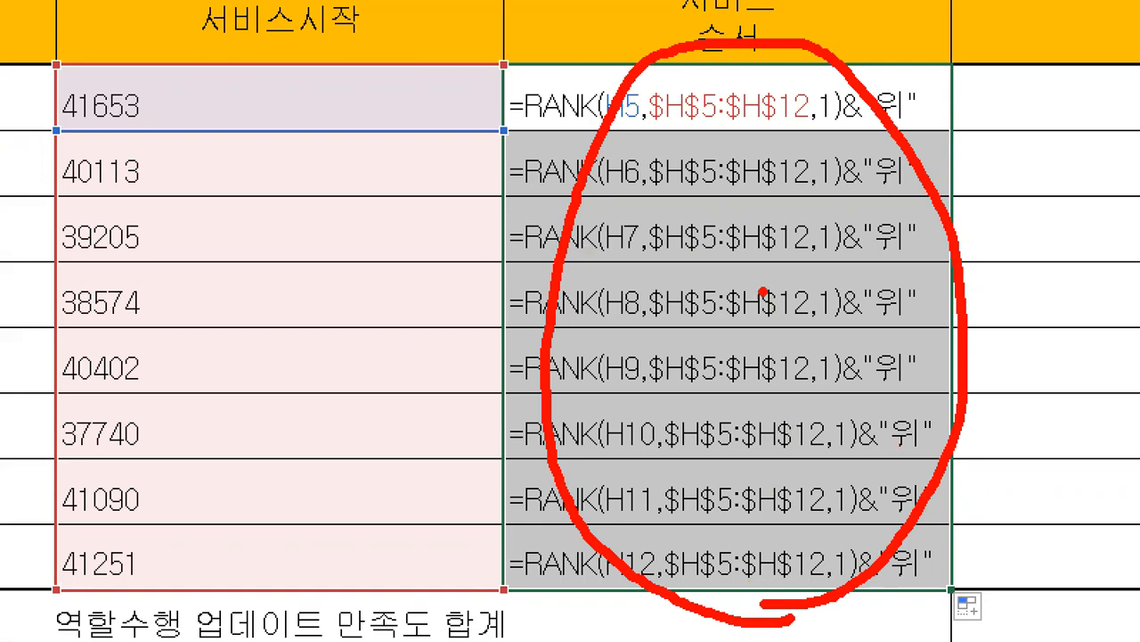
{"action": "key", "text": "Escape"}
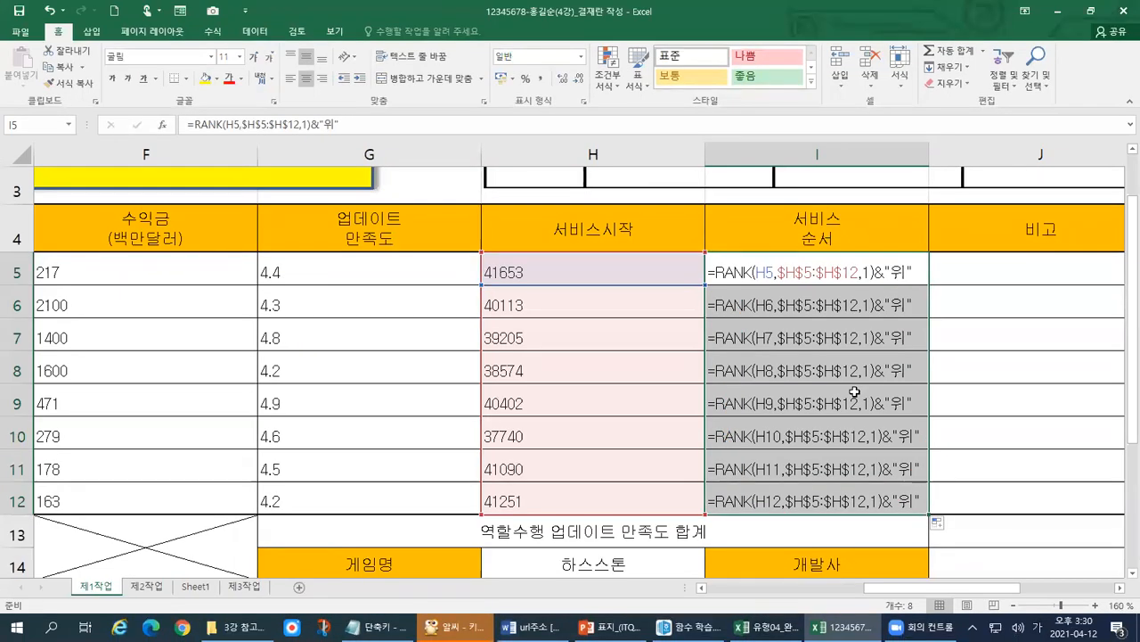
Switch the sheet from formulas back to results and outline the ranks in I5:I12 in the magnified view.
{"action": "key", "text": "ctrl+grave"}
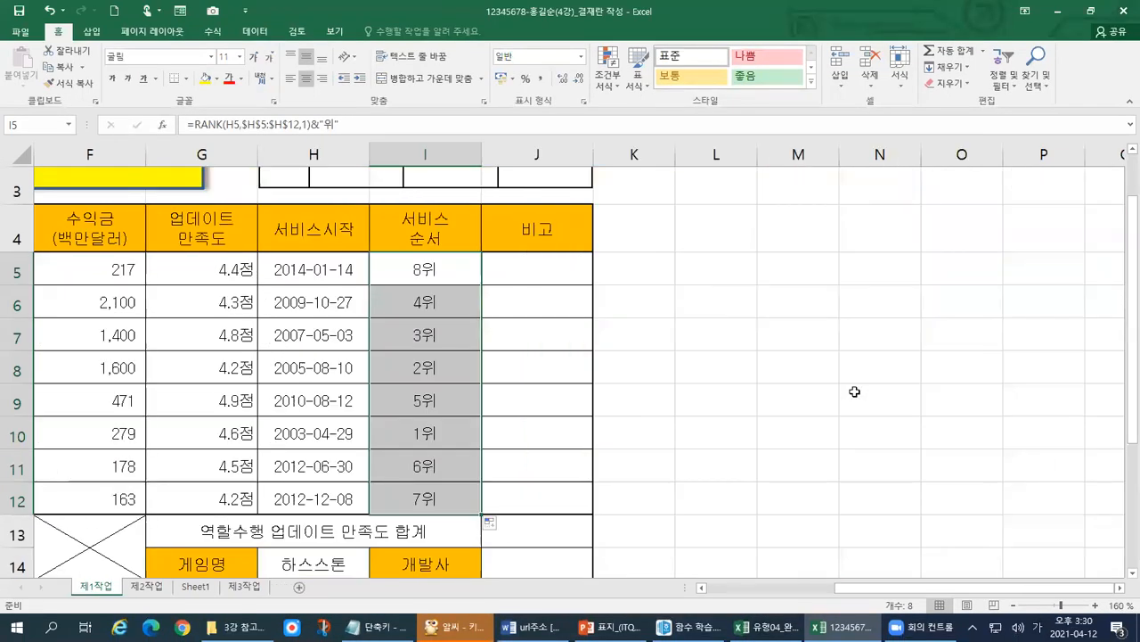
{"action": "left_click_drag", "start_coordinate": [1013, 591], "coordinate": [879, 603]}
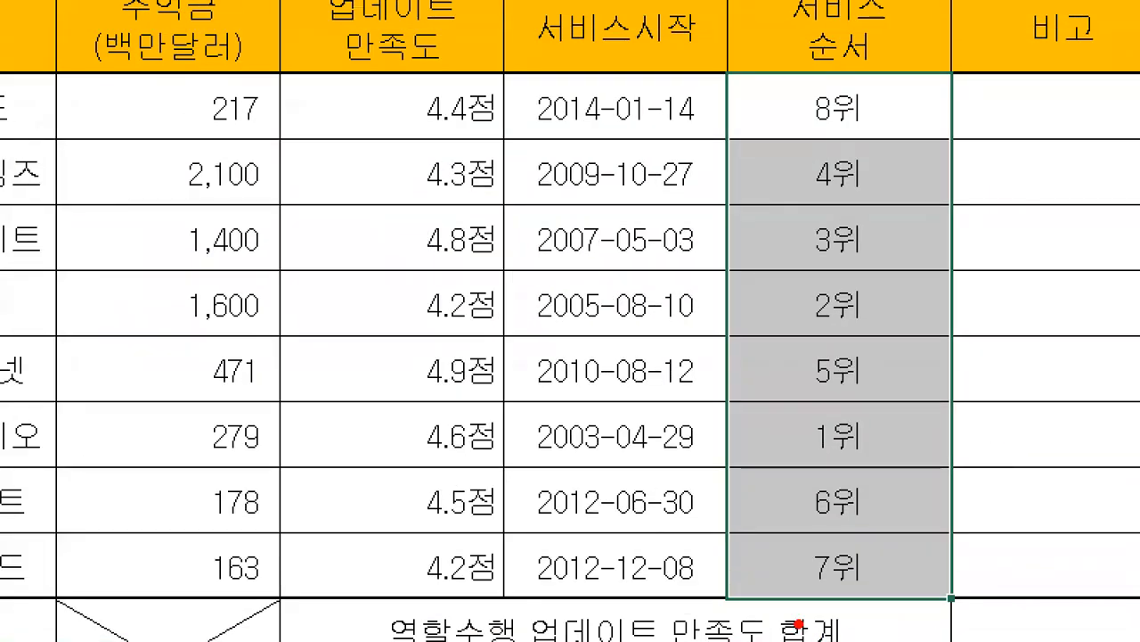
{"action": "left_click_drag", "start_coordinate": [789, 503], "coordinate": [873, 500]}
{"action": "mouse_move", "coordinate": [871, 595]}
{"action": "left_mouse_down"}
{"action": "mouse_move", "coordinate": [858, 78]}
{"action": "mouse_move", "coordinate": [807, 162]}
{"action": "mouse_move", "coordinate": [813, 610]}
{"action": "left_mouse_up"}
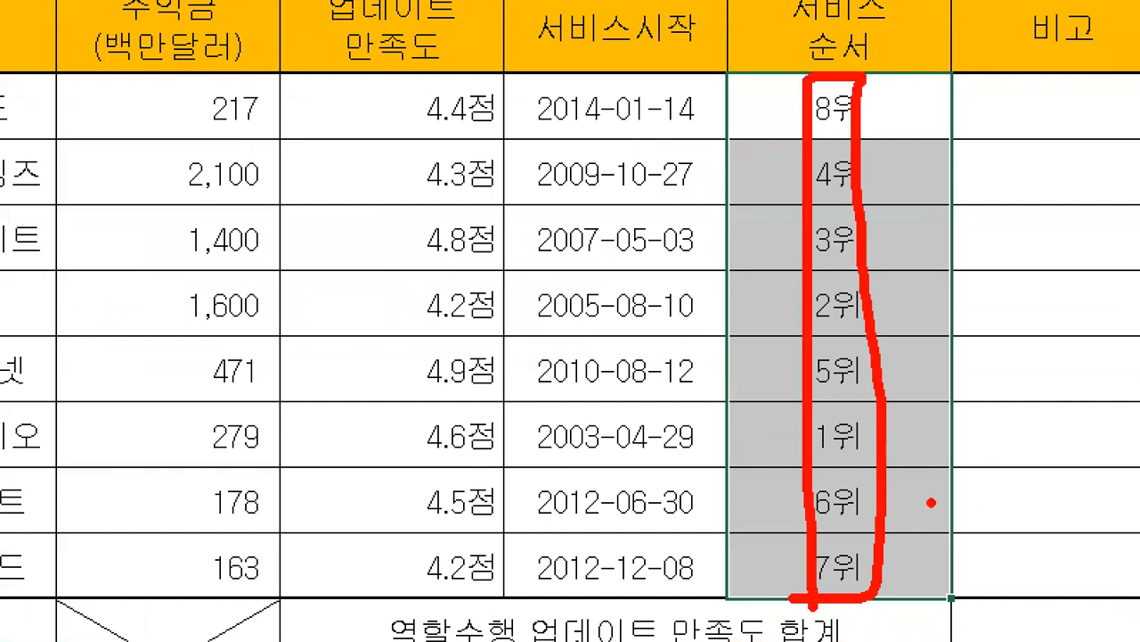
{"action": "key", "text": "Escape"}
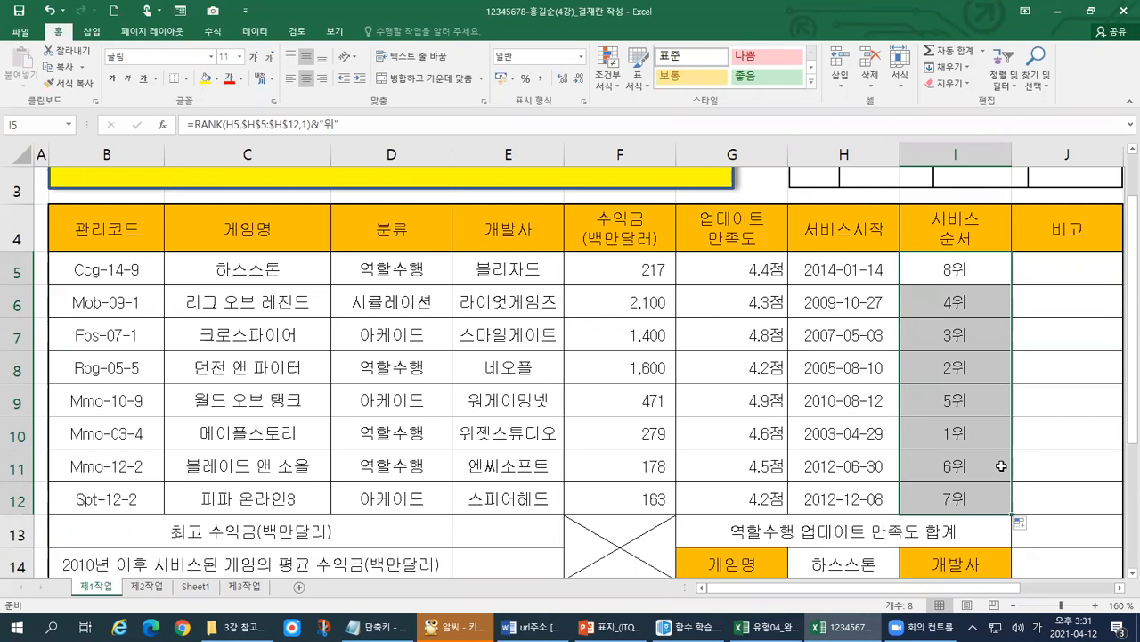
Select I5, underline its formula beside the cell reference in the magnified view, and switch the sheet back to showing formulas.
{"action": "left_click", "coordinate": [985, 281]}
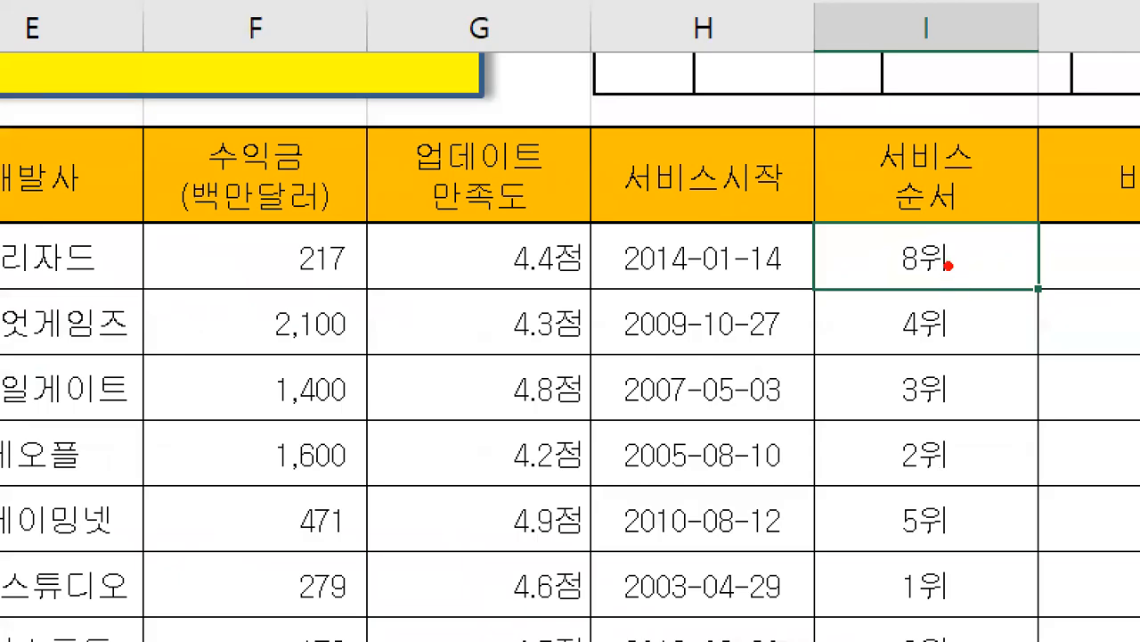
{"action": "left_click_drag", "start_coordinate": [974, 259], "coordinate": [1002, 251]}
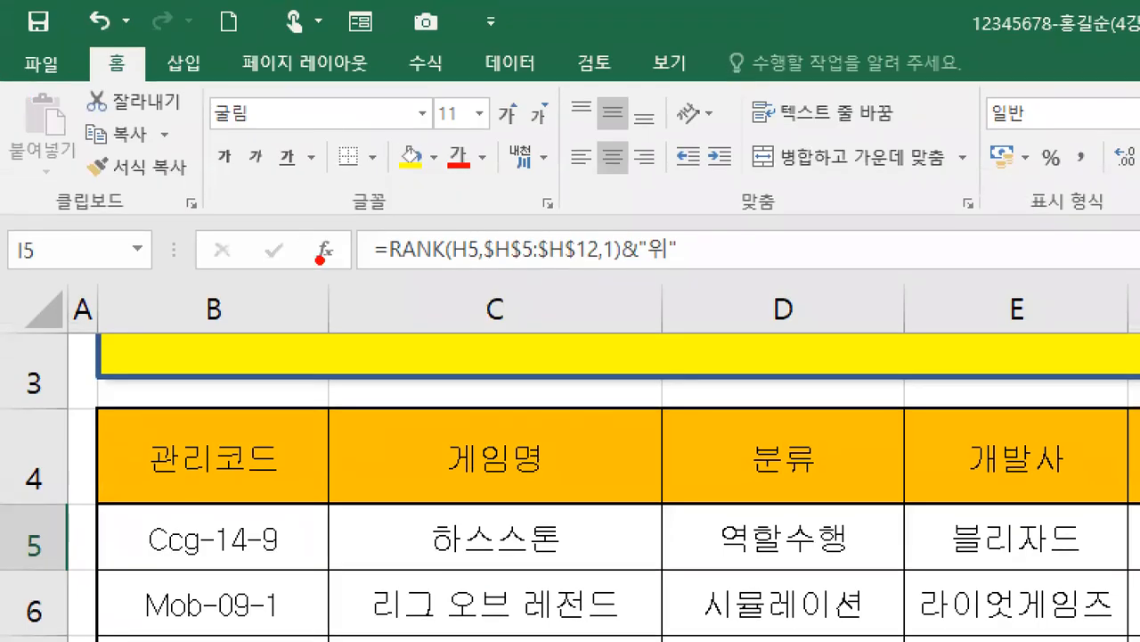
{"action": "left_click_drag", "start_coordinate": [175, 204], "coordinate": [259, 204]}
{"action": "left_click_drag", "start_coordinate": [443, 266], "coordinate": [699, 266]}
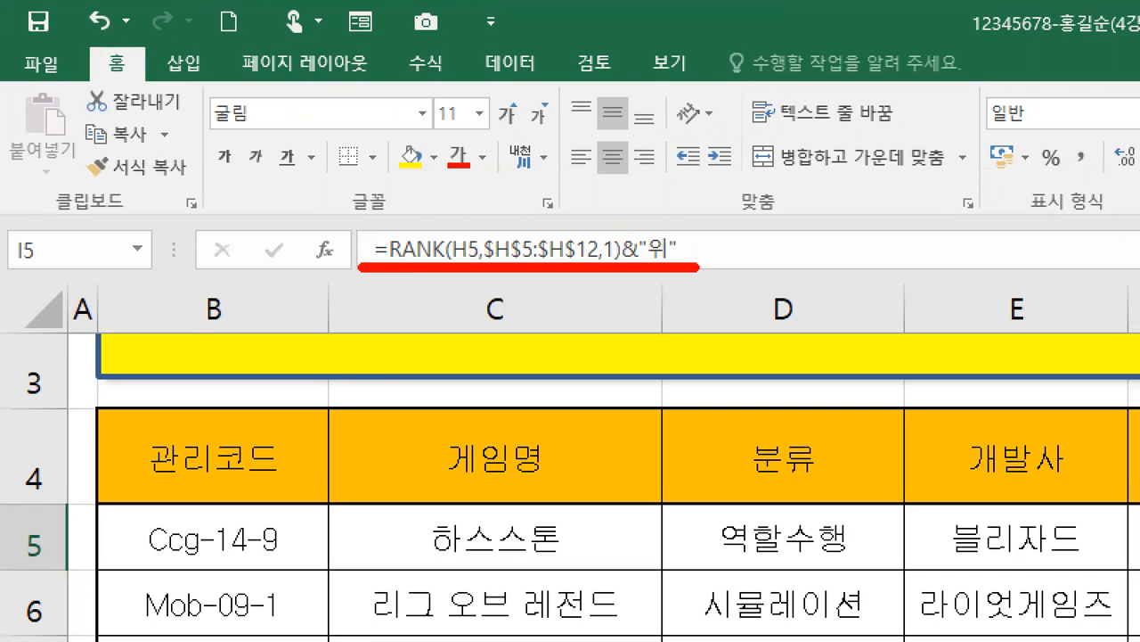
{"action": "mouse_move", "coordinate": [592, 283]}
{"action": "left_mouse_down"}
{"action": "mouse_move", "coordinate": [420, 283]}
{"action": "mouse_move", "coordinate": [639, 173]}
{"action": "mouse_move", "coordinate": [632, 296]}
{"action": "mouse_move", "coordinate": [588, 308]}
{"action": "left_mouse_up"}
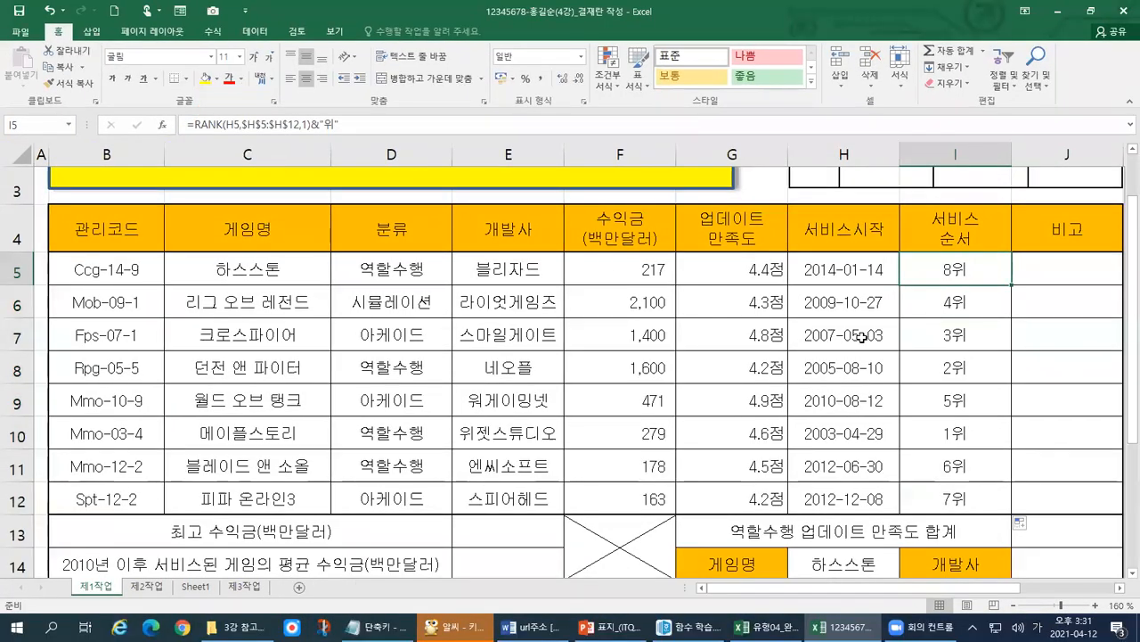
{"action": "key", "text": "ctrl+grave"}
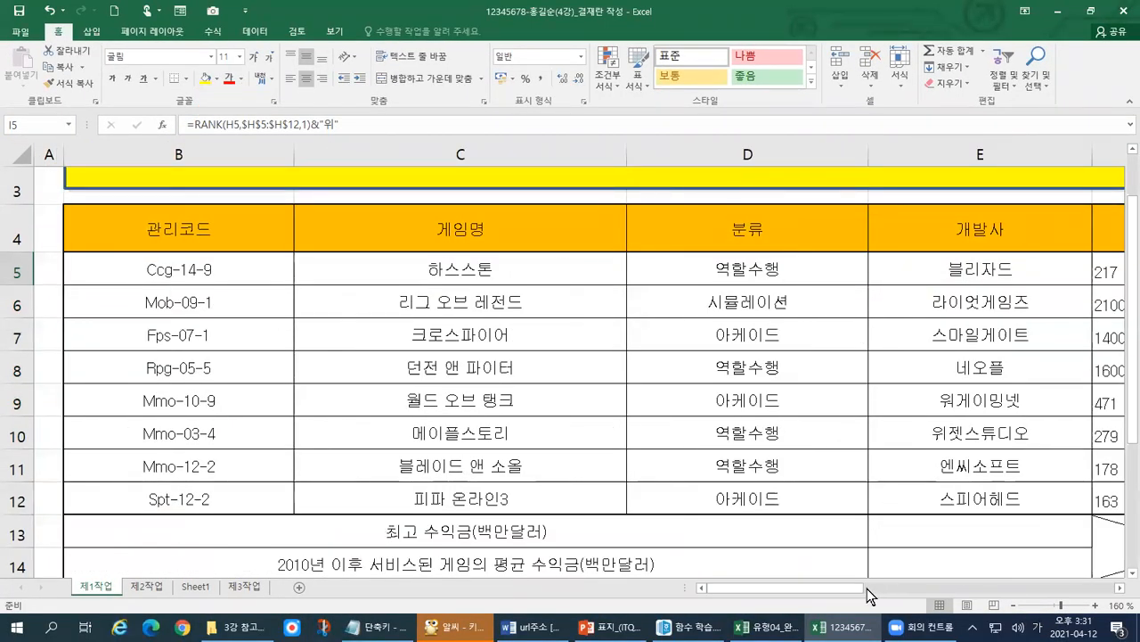
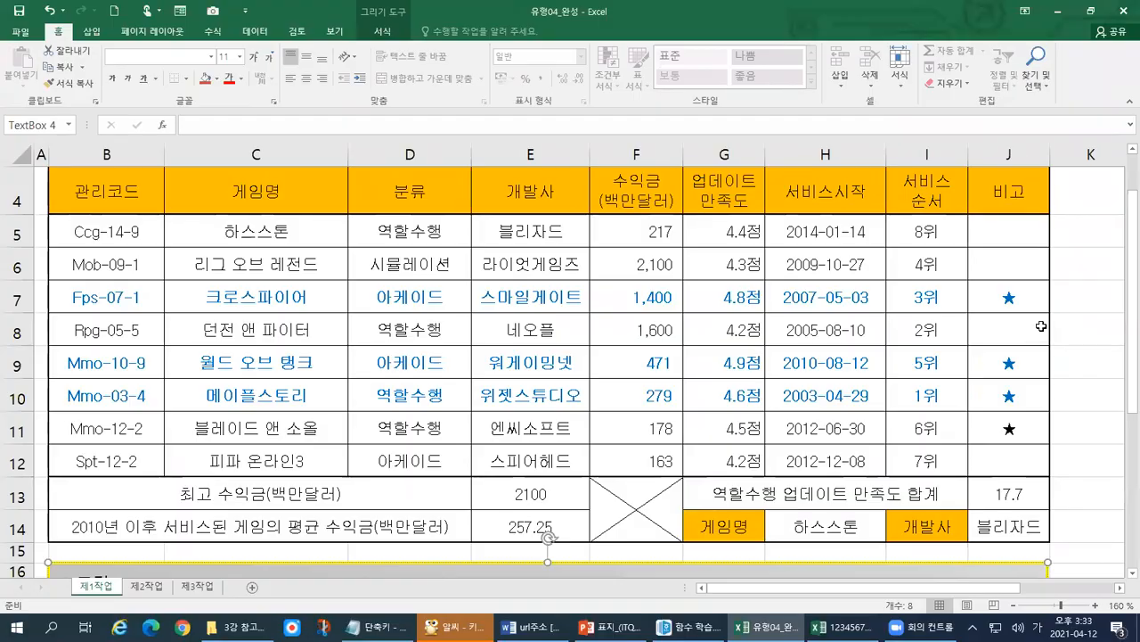
Handwrite (1) on J5 and (2) on J6 in the magnified view of the completed file 유형04_완성.
{"action": "left_click", "coordinate": [1042, 328]}
{"action": "left_click_drag", "start_coordinate": [856, 95], "coordinate": [848, 155]}
{"action": "mouse_move", "coordinate": [853, 116]}
{"action": "left_mouse_down"}
{"action": "mouse_move", "coordinate": [857, 142]}
{"action": "mouse_move", "coordinate": [889, 152]}
{"action": "left_mouse_up"}
{"action": "mouse_move", "coordinate": [877, 95]}
{"action": "left_mouse_down"}
{"action": "mouse_move", "coordinate": [897, 134]}
{"action": "mouse_move", "coordinate": [852, 226]}
{"action": "mouse_move", "coordinate": [898, 214]}
{"action": "left_mouse_up"}
{"action": "left_click", "coordinate": [864, 169]}
{"action": "left_click_drag", "start_coordinate": [891, 169], "coordinate": [905, 225]}
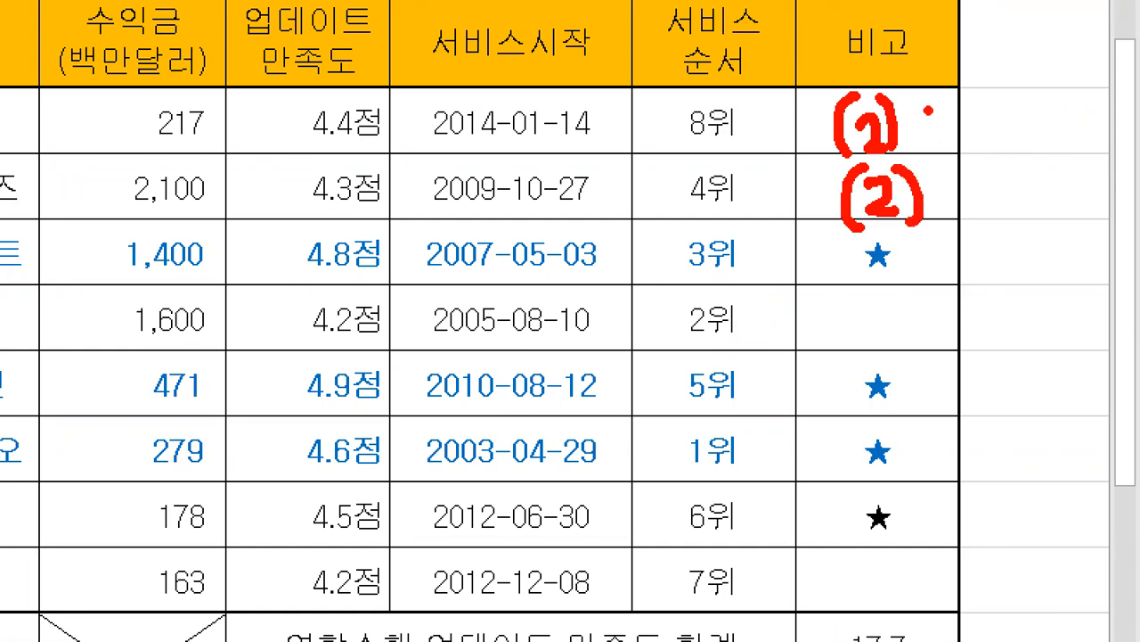
Handwrite a mark beside J5 and draw strokes across the ranks in the 서비스 순서 column in the magnified view.
{"action": "mouse_move", "coordinate": [1016, 100]}
{"action": "left_mouse_down"}
{"action": "mouse_move", "coordinate": [1118, 54]}
{"action": "mouse_move", "coordinate": [1088, 153]}
{"action": "left_mouse_up"}
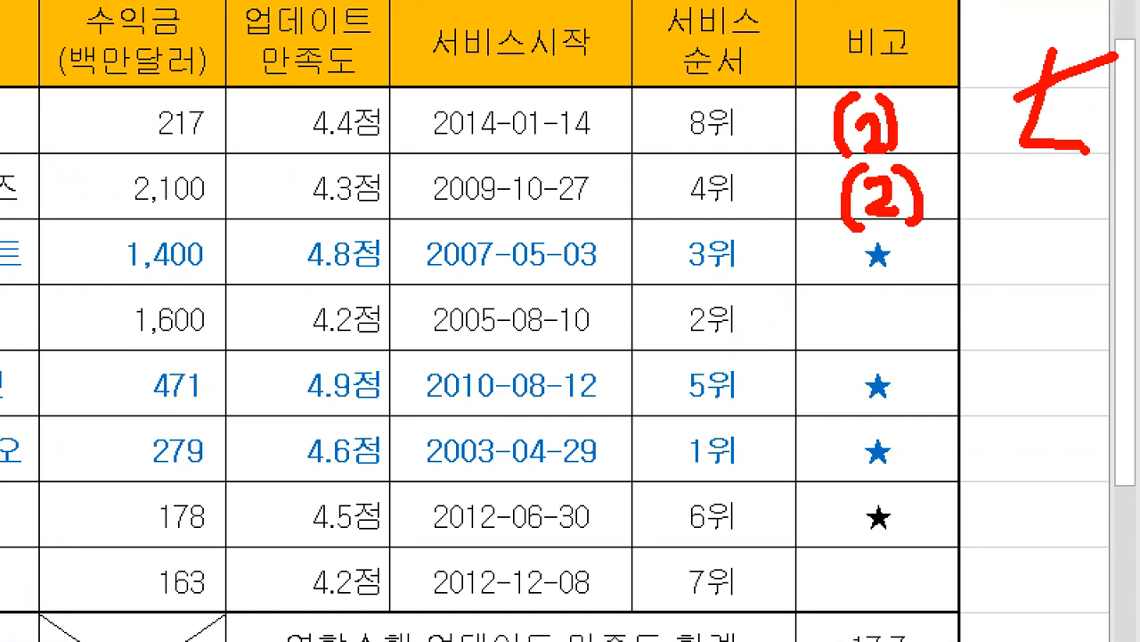
{"action": "left_click_drag", "start_coordinate": [751, 107], "coordinate": [703, 188]}
{"action": "left_click_drag", "start_coordinate": [780, 217], "coordinate": [680, 281]}
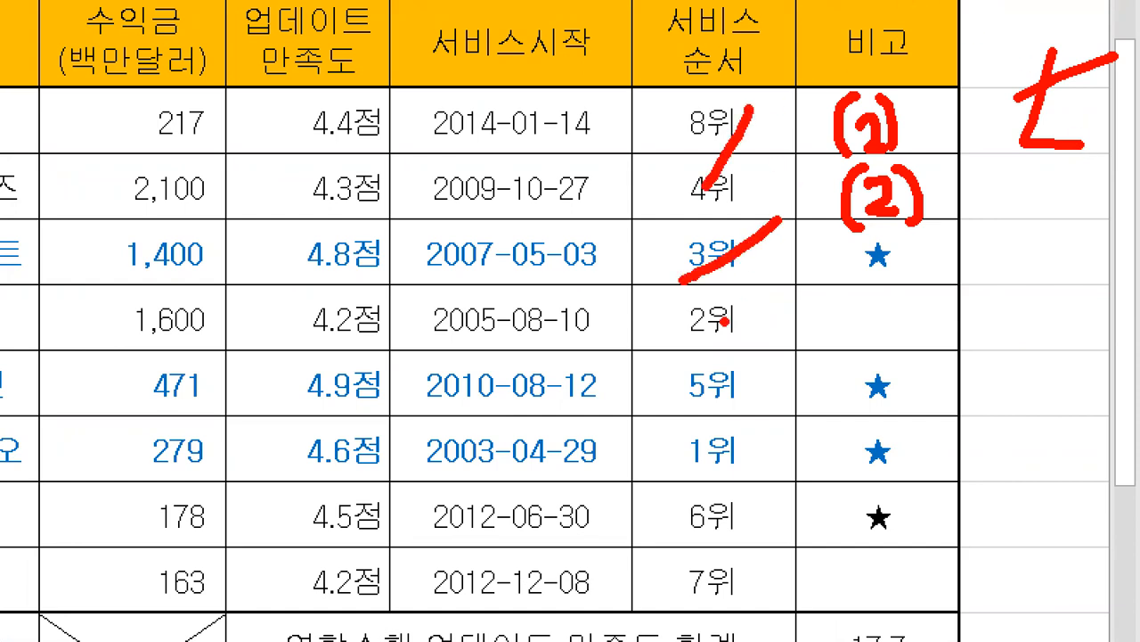
{"action": "left_click_drag", "start_coordinate": [713, 335], "coordinate": [634, 397]}
{"action": "left_click_drag", "start_coordinate": [675, 437], "coordinate": [633, 481]}
{"action": "left_click_drag", "start_coordinate": [679, 524], "coordinate": [636, 579]}
{"action": "left_click_drag", "start_coordinate": [712, 568], "coordinate": [690, 594]}
{"action": "key", "text": "Escape"}
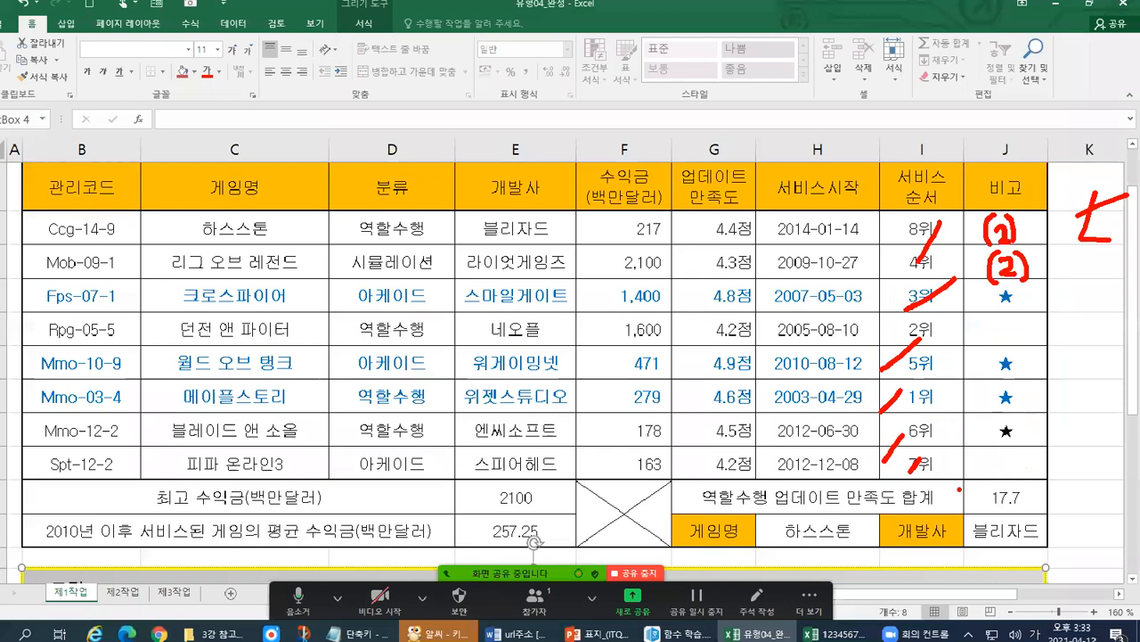
Select the starred 비고 cells J9, J10 and J11 and review condition (2) in the text box below the table.
{"action": "left_click_drag", "start_coordinate": [1128, 312], "coordinate": [1128, 351]}
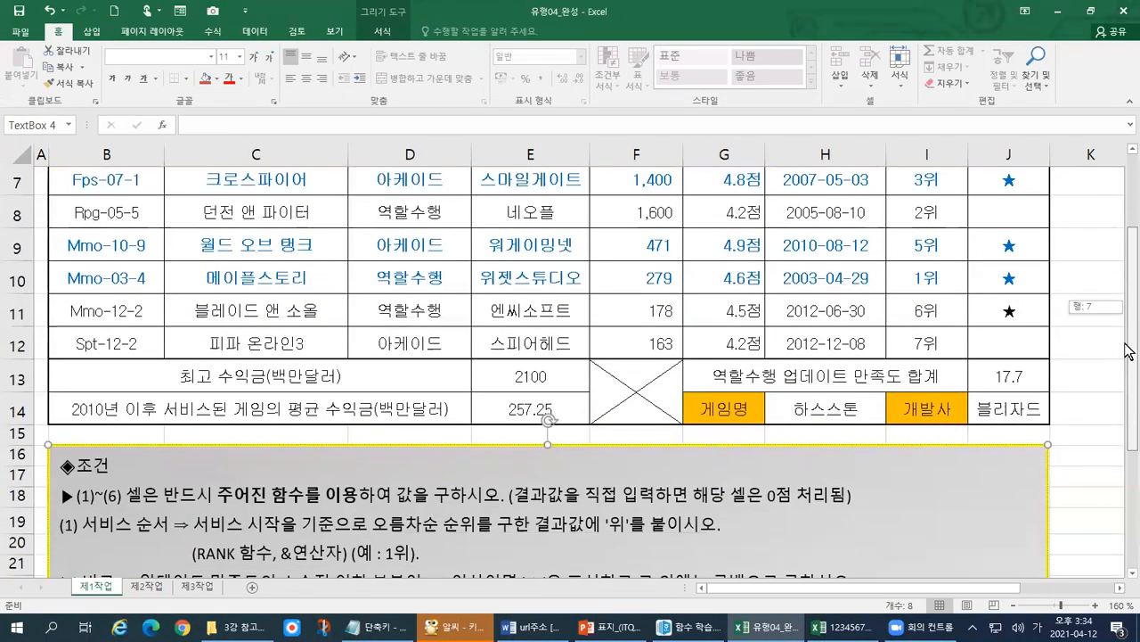
{"action": "left_click_drag", "start_coordinate": [1128, 352], "coordinate": [1128, 361]}
{"action": "left_click", "coordinate": [1040, 259]}
{"action": "left_click", "coordinate": [1039, 282]}
{"action": "left_click", "coordinate": [1041, 308]}
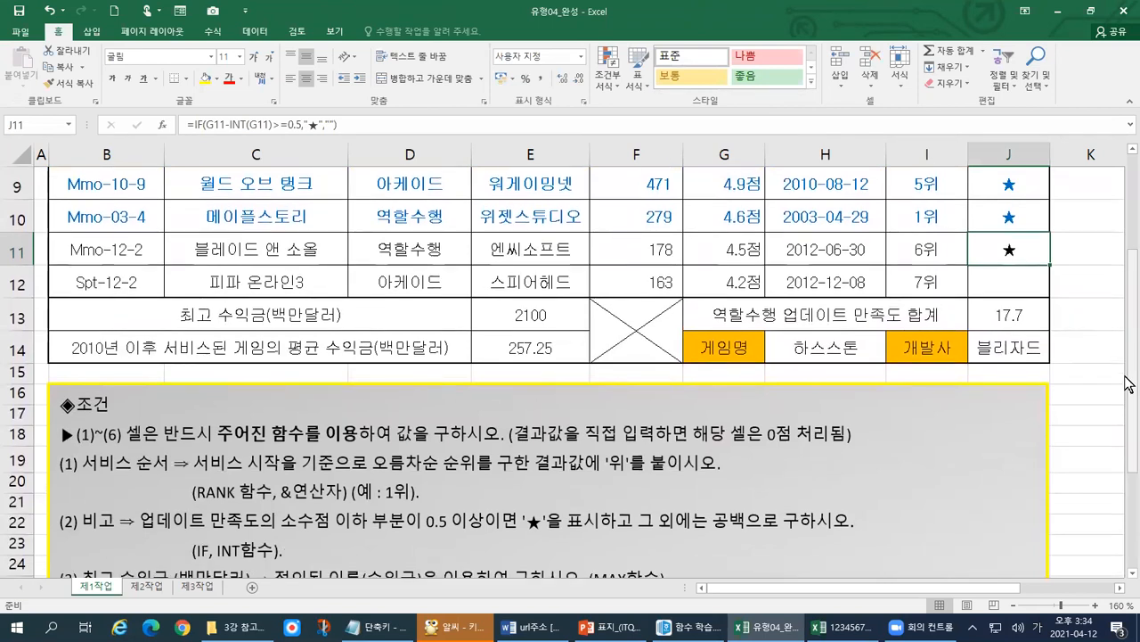
Switch to the practice workbook and clear the 서비스 순서 formulas in I5:I12.
{"action": "key", "text": "alt+Tab"}
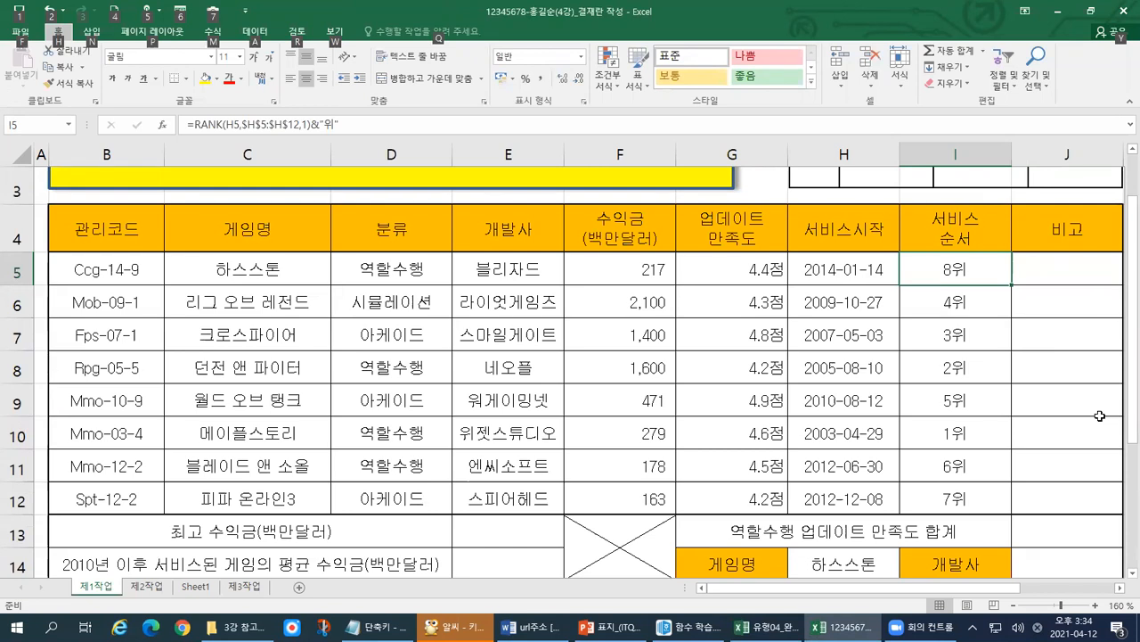
{"action": "left_click_drag", "start_coordinate": [1007, 278], "coordinate": [981, 493]}
{"action": "key", "text": "Delete"}
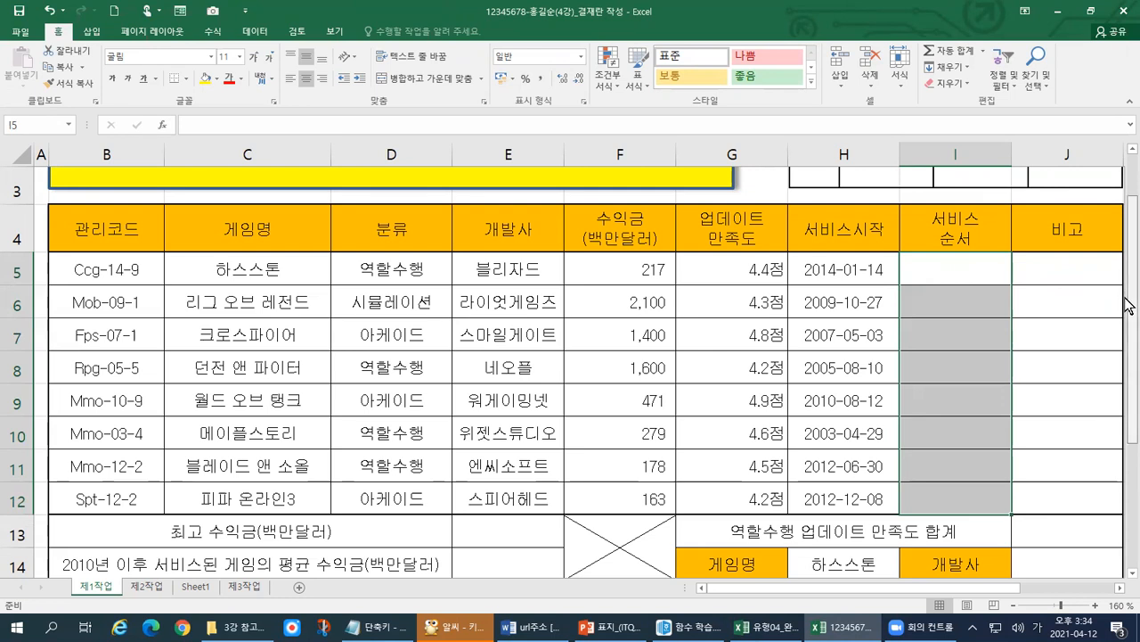
Circle and tick the word 수식 above the sheet in the magnified view.
{"action": "scroll", "coordinate": [1128, 279], "scroll_direction": "up", "scroll_amount": 1}
{"action": "scroll", "coordinate": [1128, 279], "scroll_direction": "up", "scroll_amount": 1}
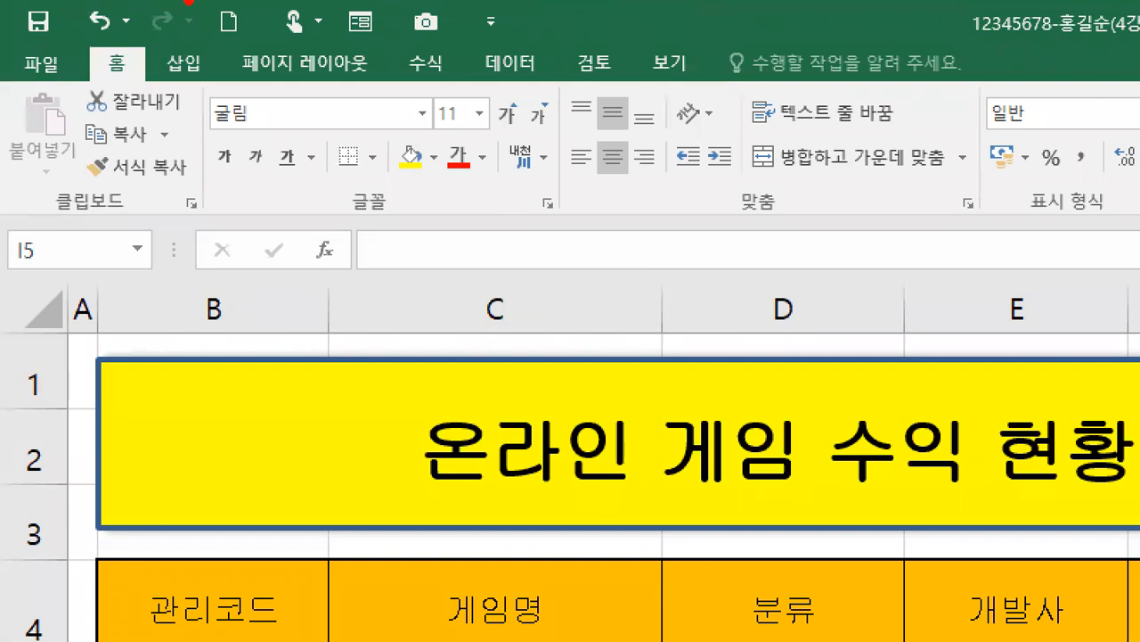
{"action": "mouse_move", "coordinate": [446, 92]}
{"action": "left_mouse_down"}
{"action": "mouse_move", "coordinate": [383, 59]}
{"action": "mouse_move", "coordinate": [436, 15]}
{"action": "mouse_move", "coordinate": [468, 54]}
{"action": "mouse_move", "coordinate": [456, 111]}
{"action": "left_mouse_up"}
{"action": "mouse_move", "coordinate": [419, 19]}
{"action": "left_mouse_down"}
{"action": "mouse_move", "coordinate": [431, 31]}
{"action": "mouse_move", "coordinate": [467, 10]}
{"action": "left_mouse_up"}
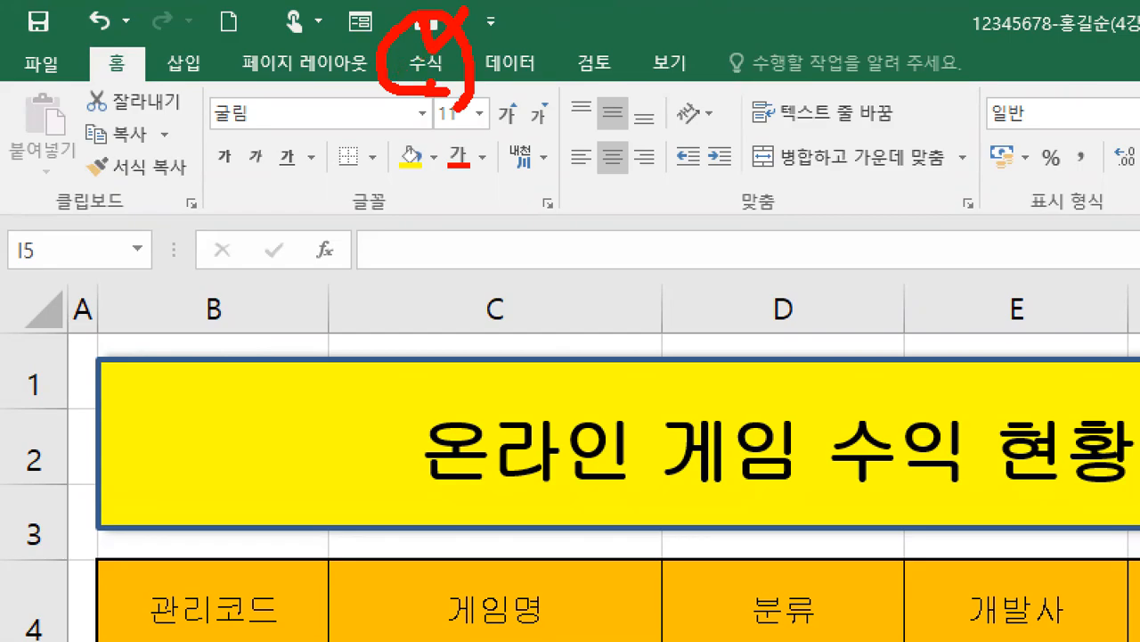
{"action": "key", "text": "Escape"}
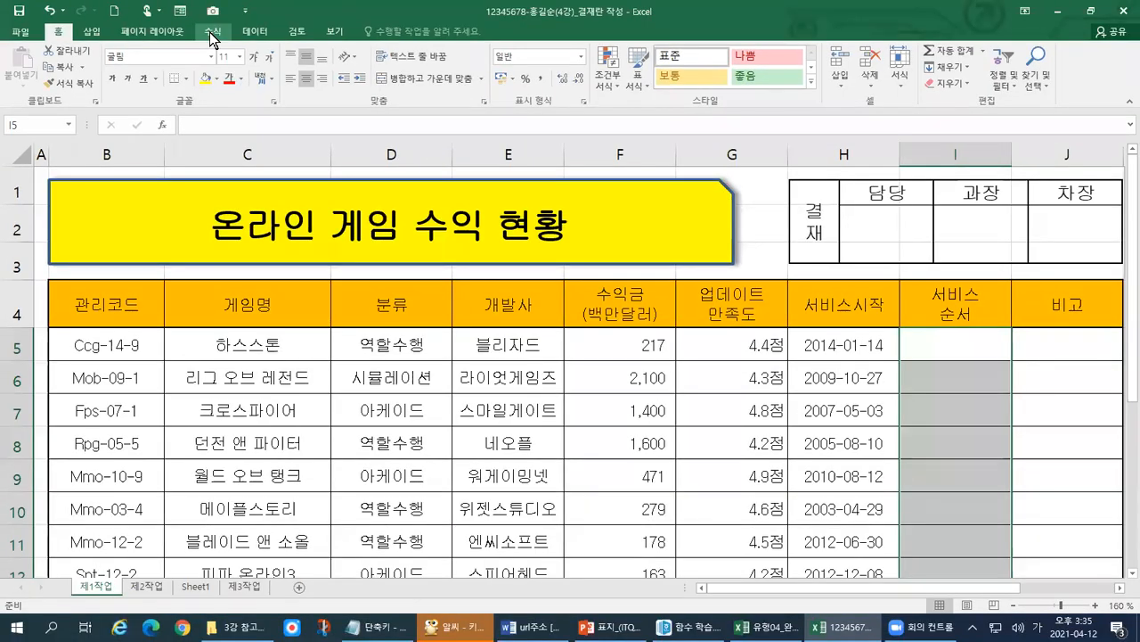
Display the 수식 commands, circle and tick 함수 삽입, and draw guide lines and small marks over the sheet in the magnified view.
{"action": "left_click", "coordinate": [213, 34]}
{"action": "key", "text": "ctrl+1"}
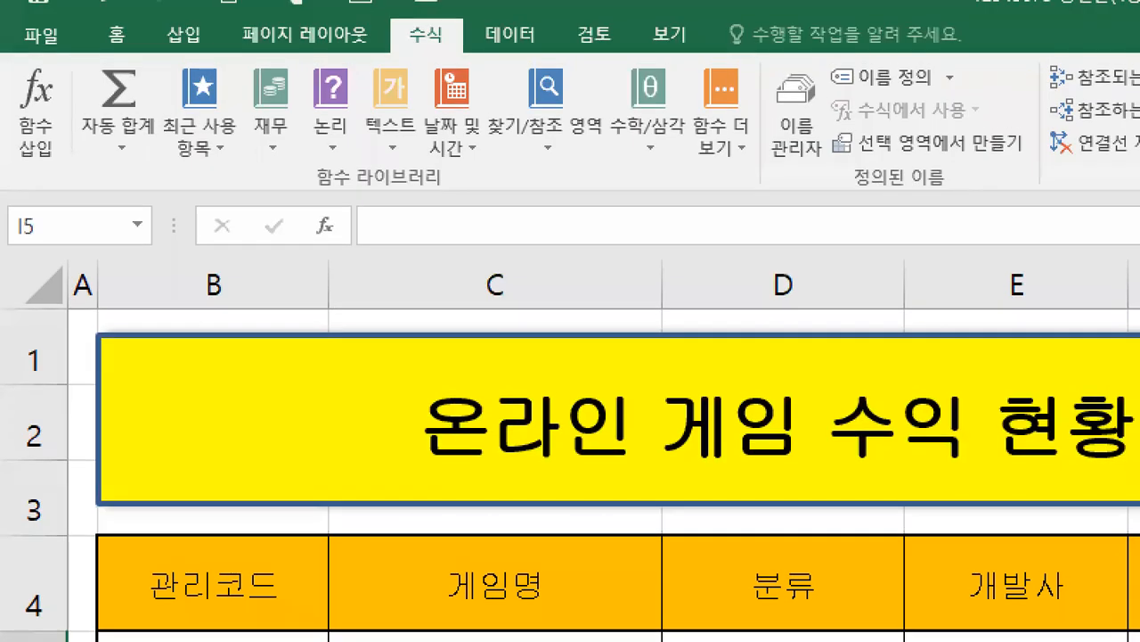
{"action": "left_click", "coordinate": [2, 31]}
{"action": "mouse_move", "coordinate": [30, 203]}
{"action": "left_mouse_down"}
{"action": "mouse_move", "coordinate": [48, 202]}
{"action": "mouse_move", "coordinate": [11, 94]}
{"action": "mouse_move", "coordinate": [86, 125]}
{"action": "mouse_move", "coordinate": [71, 192]}
{"action": "mouse_move", "coordinate": [49, 201]}
{"action": "left_mouse_up"}
{"action": "mouse_move", "coordinate": [45, 129]}
{"action": "left_mouse_down"}
{"action": "mouse_move", "coordinate": [55, 155]}
{"action": "mouse_move", "coordinate": [79, 122]}
{"action": "left_mouse_up"}
{"action": "mouse_move", "coordinate": [235, 229]}
{"action": "left_mouse_down"}
{"action": "mouse_move", "coordinate": [237, 490]}
{"action": "mouse_move", "coordinate": [1073, 232]}
{"action": "left_mouse_up"}
{"action": "left_click_drag", "start_coordinate": [284, 265], "coordinate": [264, 310]}
{"action": "left_click_drag", "start_coordinate": [324, 259], "coordinate": [343, 278]}
{"action": "left_click_drag", "start_coordinate": [385, 264], "coordinate": [384, 287]}
{"action": "left_click_drag", "start_coordinate": [445, 290], "coordinate": [438, 339]}
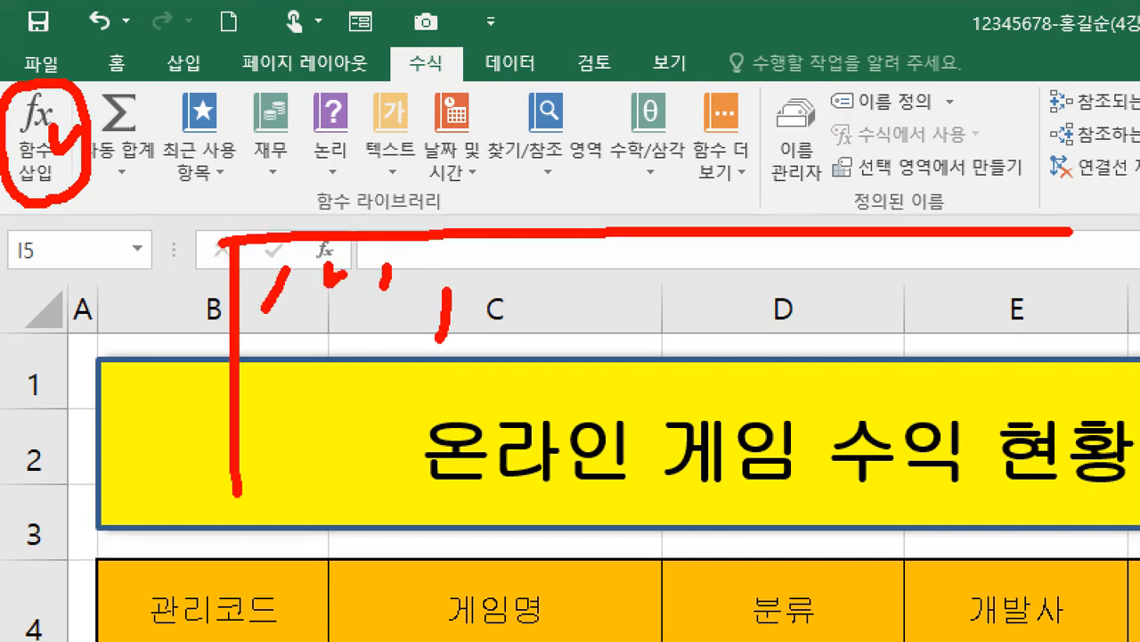
{"action": "key", "text": "Escape"}
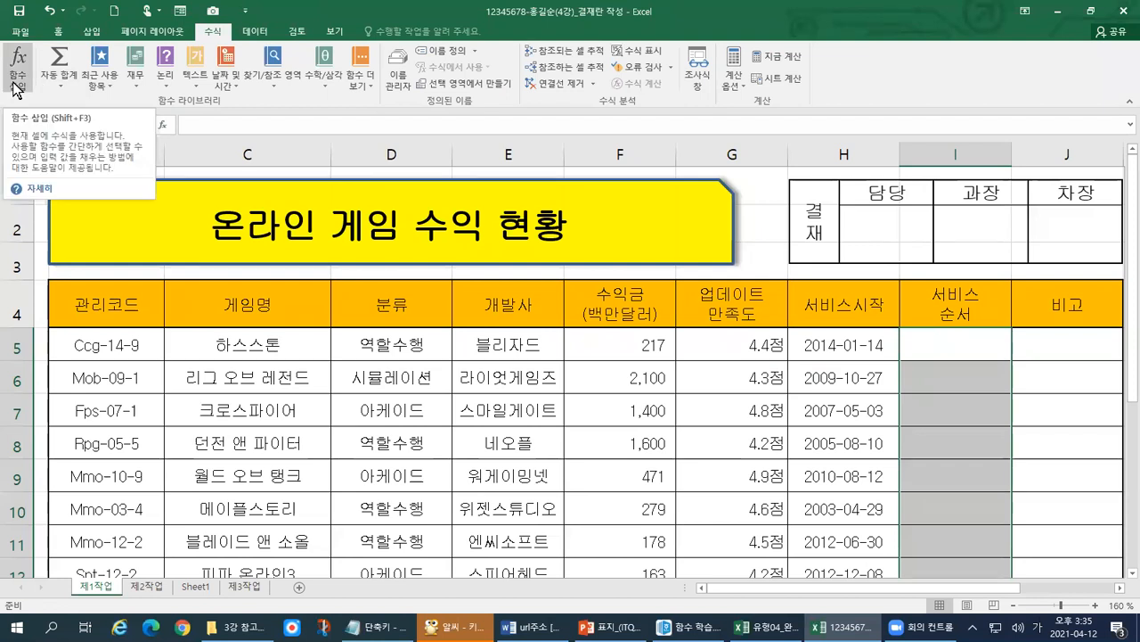
Open the function wizard for I5, circle its title 함수 마법사 and tick the function search text in the magnified view.
{"action": "left_click", "coordinate": [17, 70]}
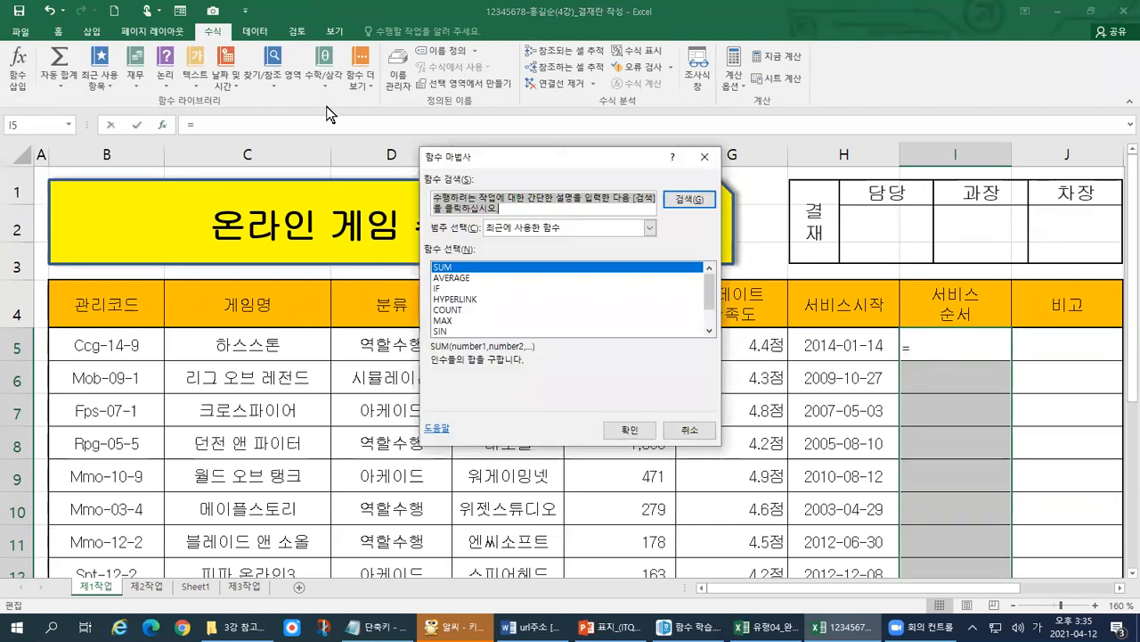
{"action": "key", "text": "ctrl+1"}
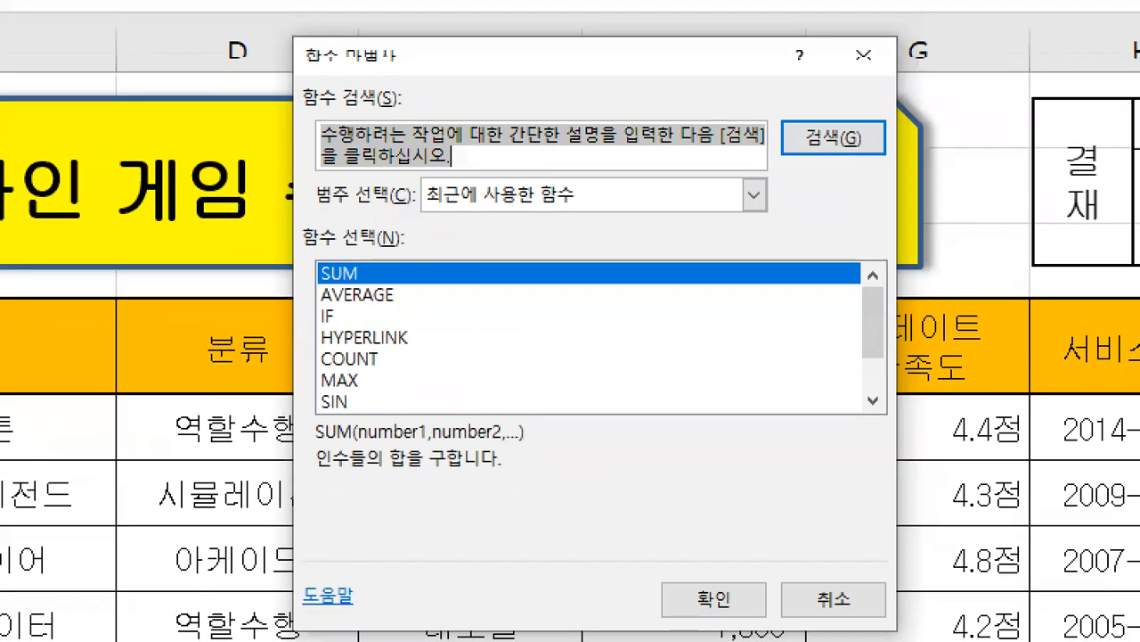
{"action": "left_click", "coordinate": [543, 259]}
{"action": "mouse_move", "coordinate": [415, 73]}
{"action": "left_mouse_down"}
{"action": "mouse_move", "coordinate": [316, 89]}
{"action": "mouse_move", "coordinate": [365, 7]}
{"action": "mouse_move", "coordinate": [403, 77]}
{"action": "left_mouse_up"}
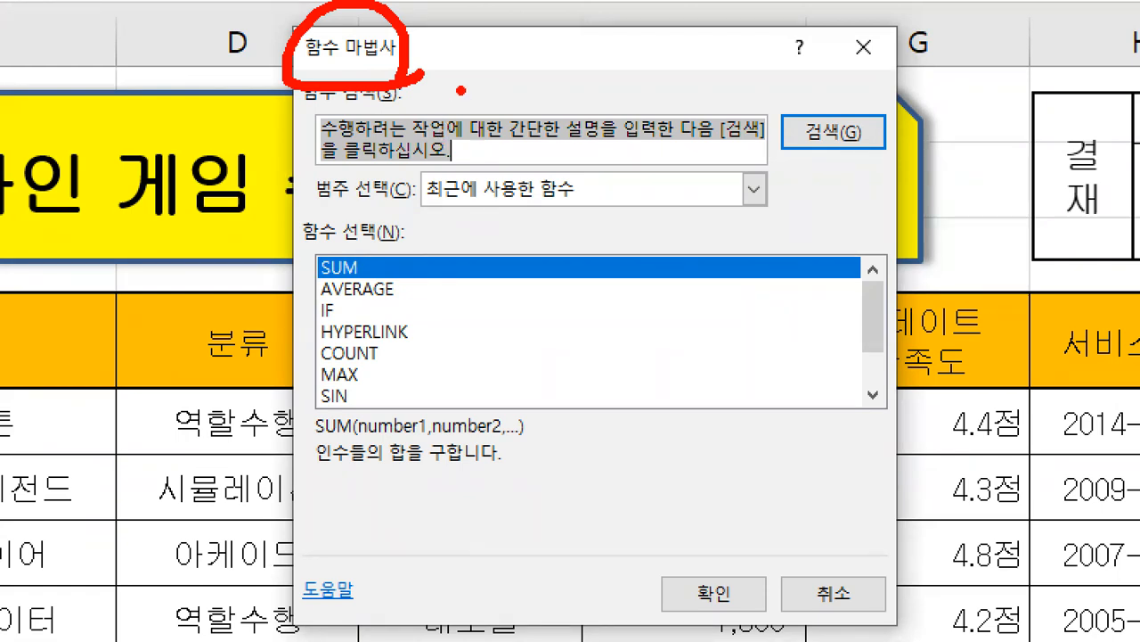
{"action": "left_click_drag", "start_coordinate": [461, 90], "coordinate": [523, 78]}
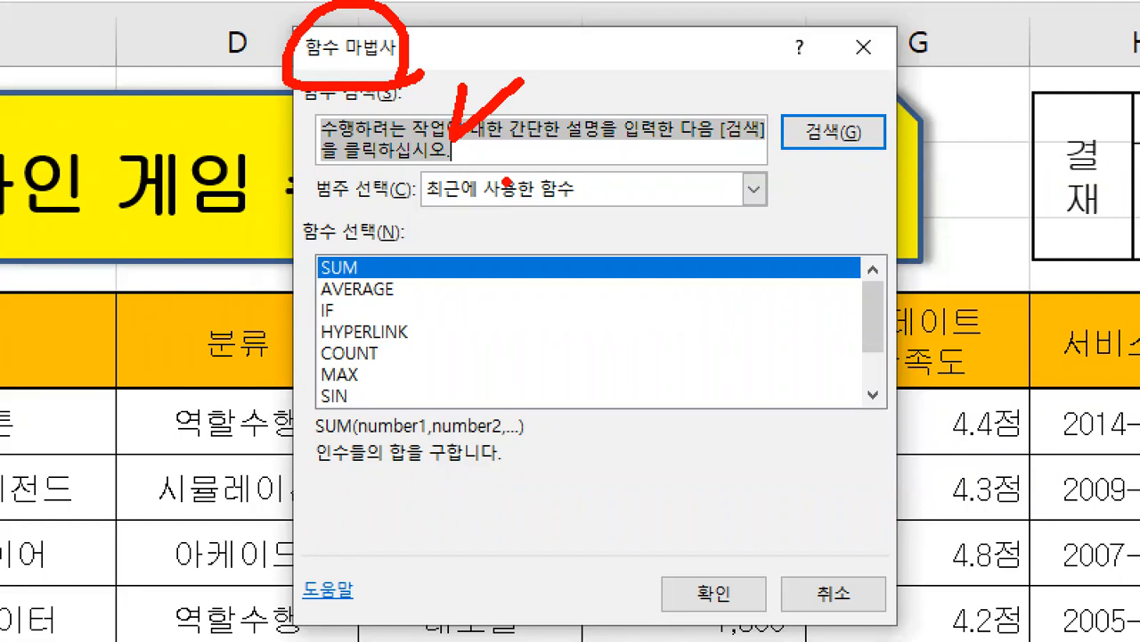
{"action": "key", "text": "Escape"}
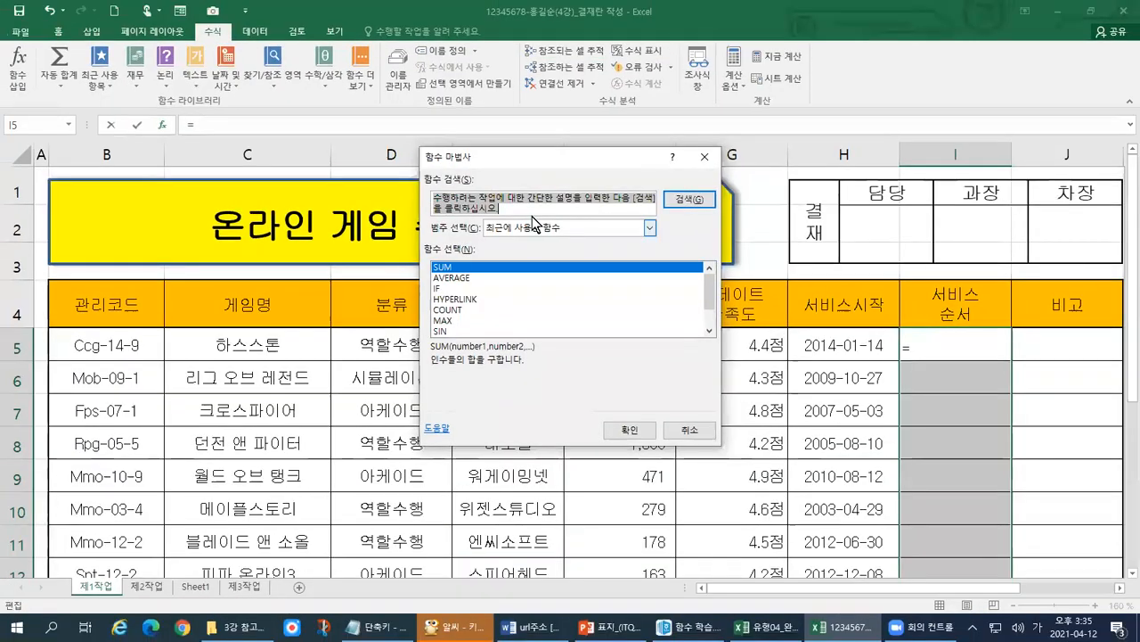
Replace the default text in the wizard's function search with RANK.
{"action": "left_click_drag", "start_coordinate": [515, 206], "coordinate": [440, 199]}
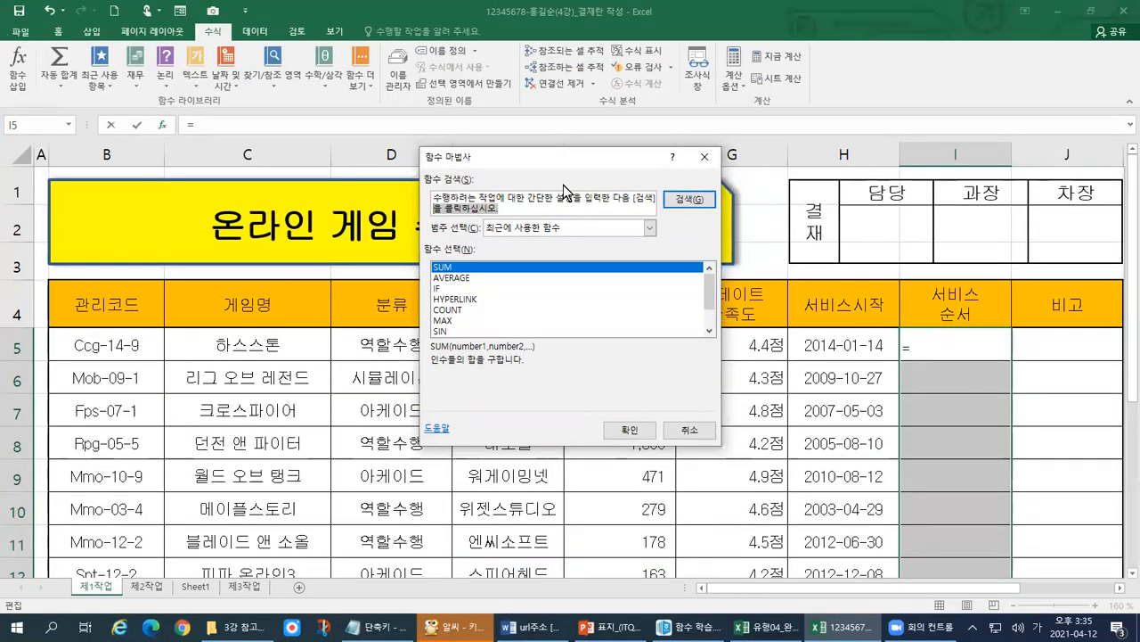
{"action": "key", "text": "Delete"}
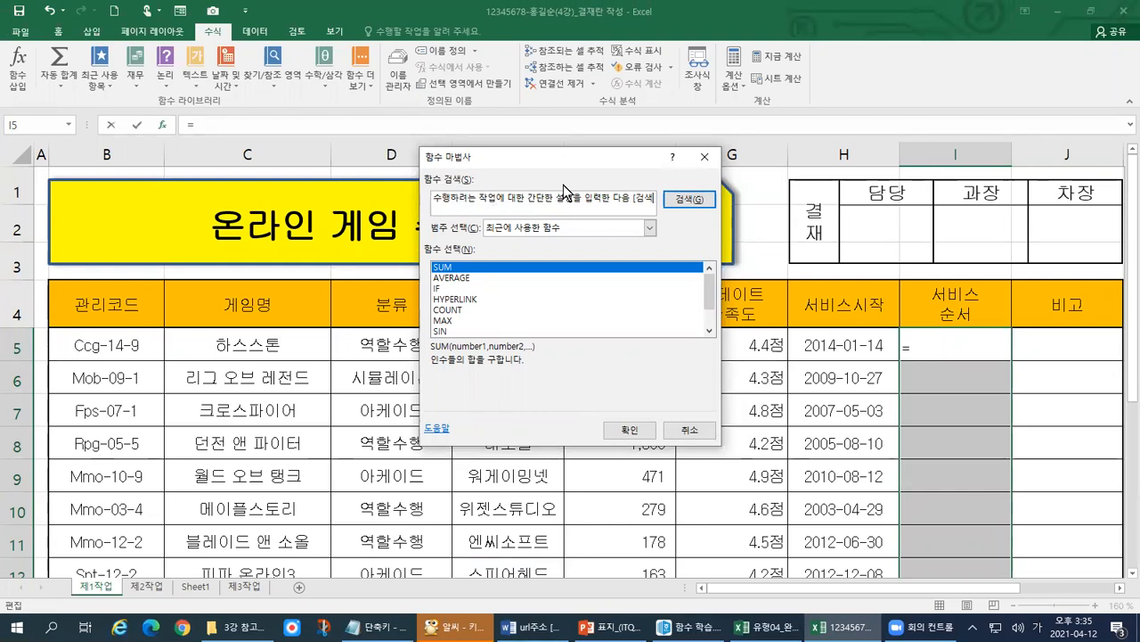
{"action": "key", "text": "shift+Home"}
{"action": "key", "text": "Delete"}
{"action": "type", "text": "RANK"}
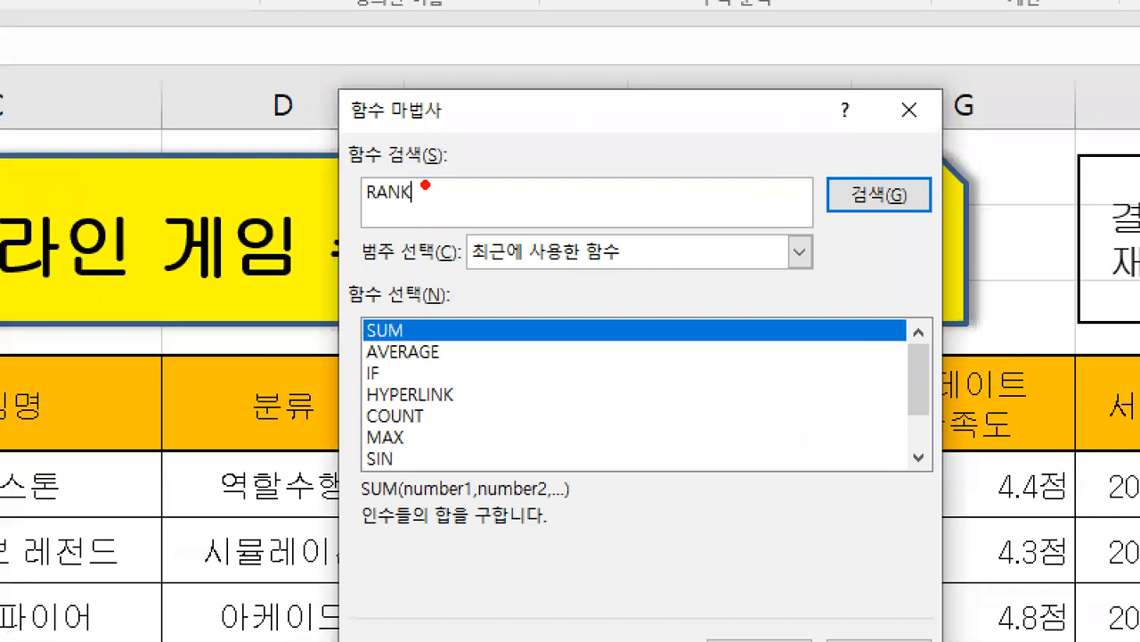
Tick the RANK search term and 검색 in the magnified view, and run the function search.
{"action": "left_click_drag", "start_coordinate": [429, 187], "coordinate": [470, 178]}
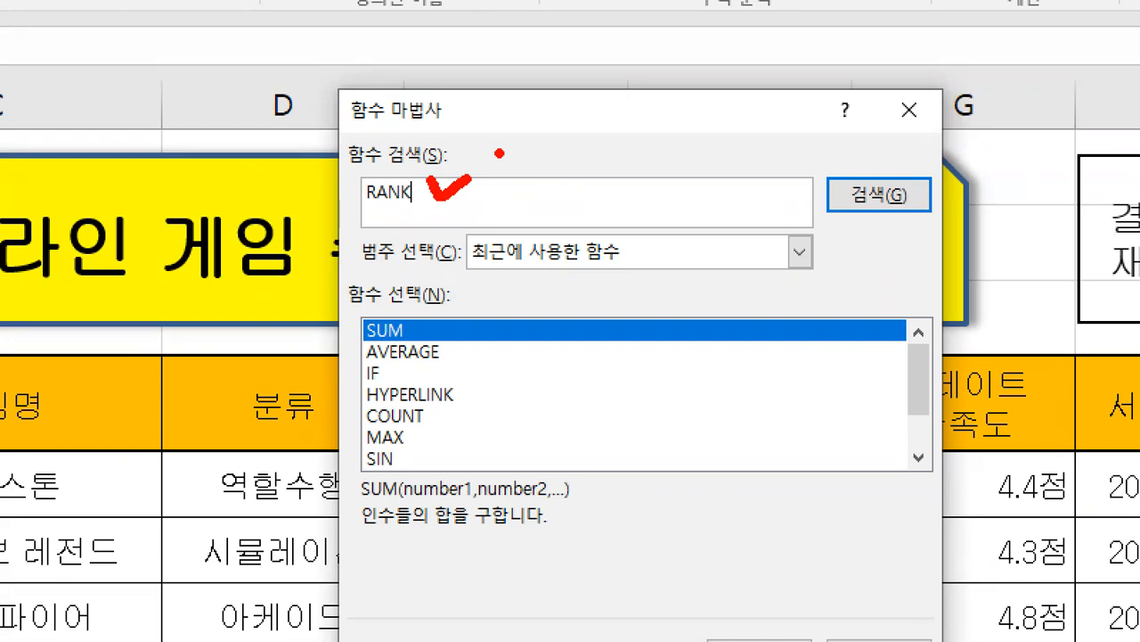
{"action": "left_click_drag", "start_coordinate": [851, 147], "coordinate": [926, 123]}
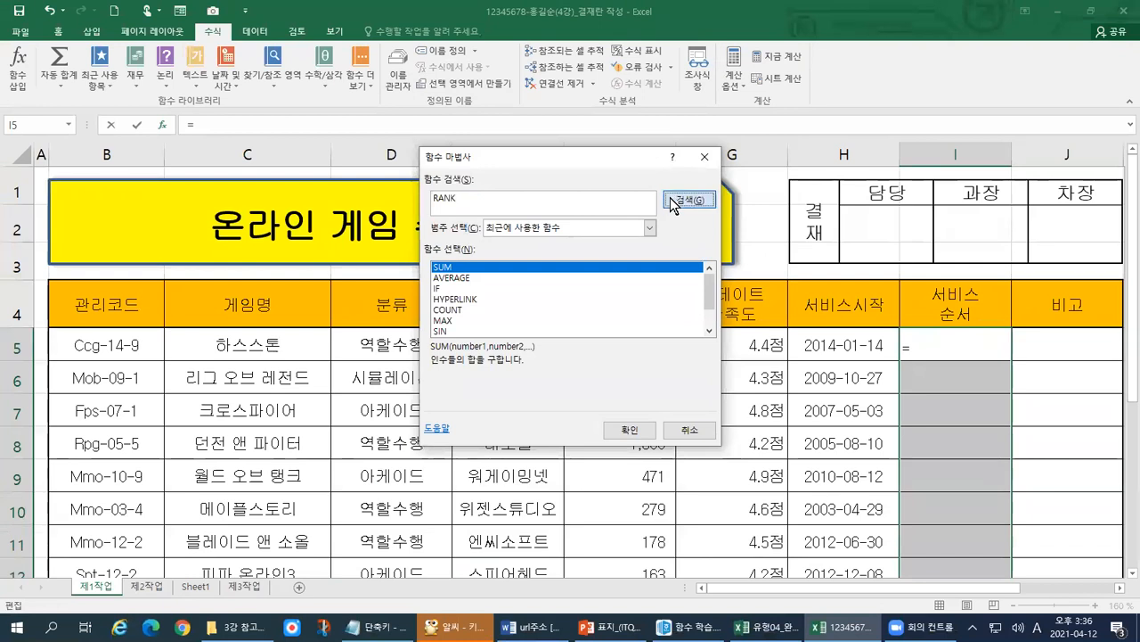
{"action": "left_click", "coordinate": [673, 202]}
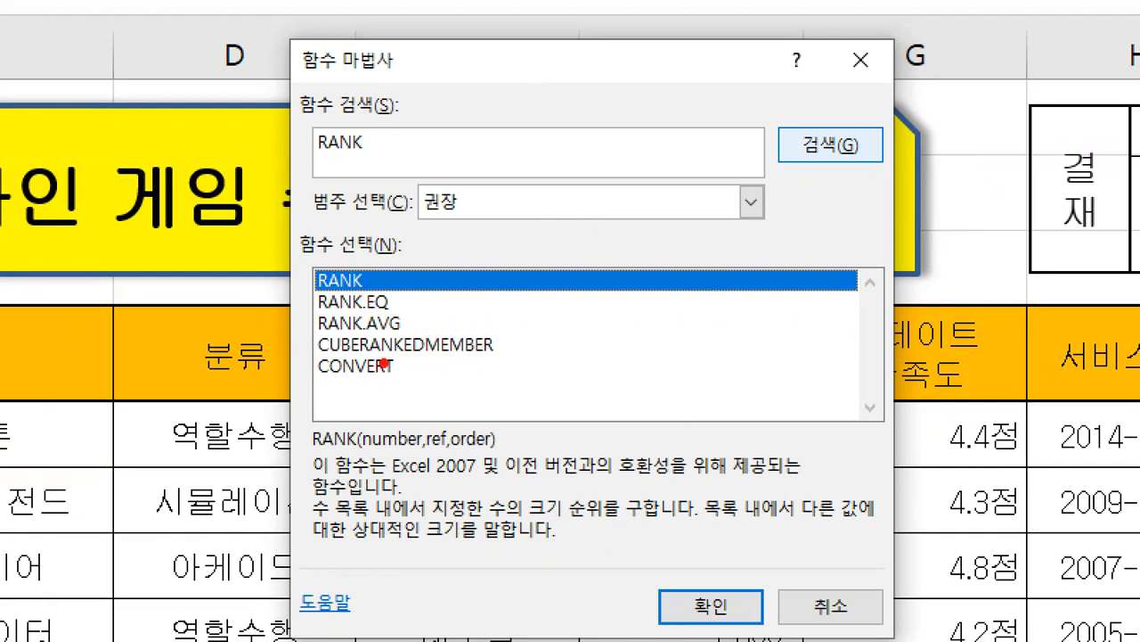
Circle the list of found functions and tick RANK and 확인 in the magnified view.
{"action": "mouse_move", "coordinate": [430, 405]}
{"action": "left_mouse_down"}
{"action": "mouse_move", "coordinate": [309, 329]}
{"action": "mouse_move", "coordinate": [472, 245]}
{"action": "mouse_move", "coordinate": [491, 452]}
{"action": "left_mouse_up"}
{"action": "mouse_move", "coordinate": [694, 559]}
{"action": "left_mouse_down"}
{"action": "mouse_move", "coordinate": [698, 583]}
{"action": "mouse_move", "coordinate": [718, 561]}
{"action": "left_mouse_up"}
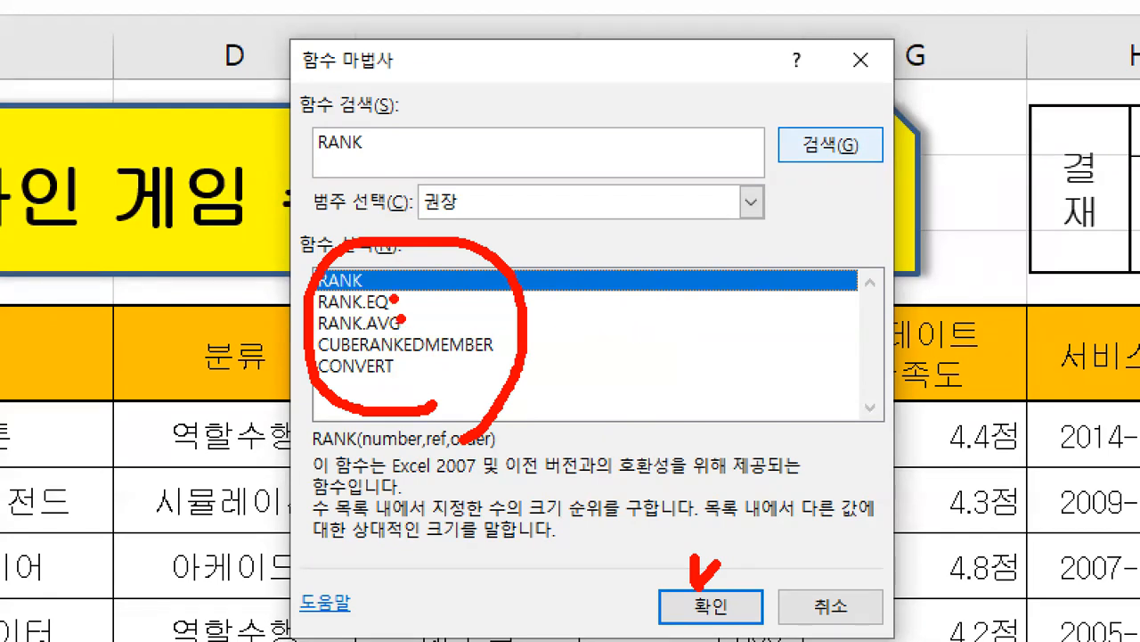
{"action": "left_click_drag", "start_coordinate": [374, 253], "coordinate": [415, 244]}
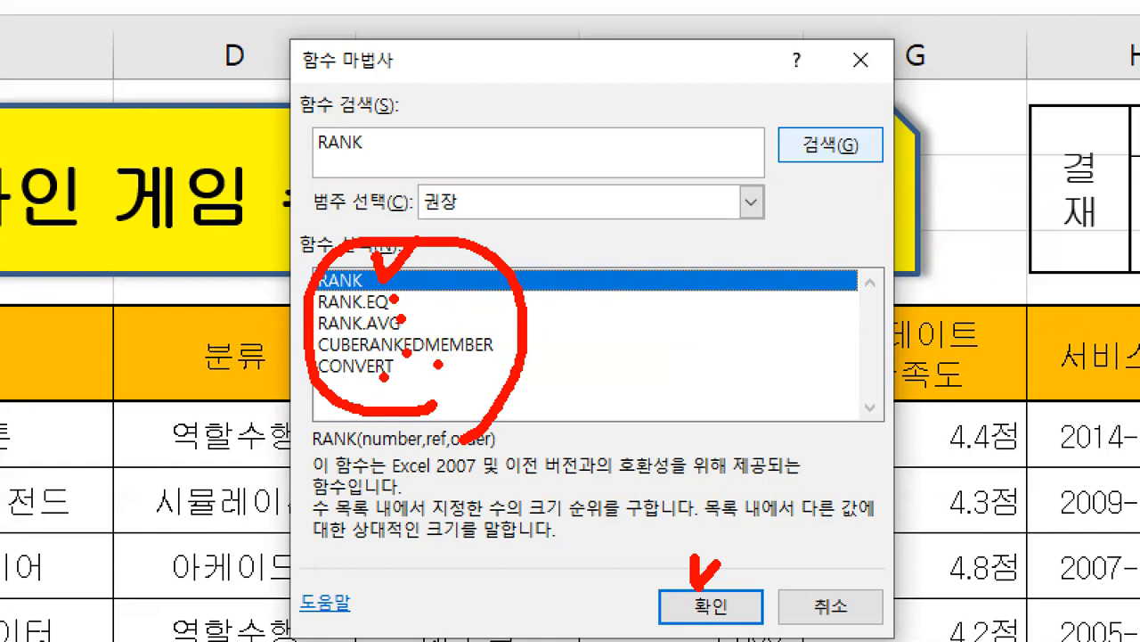
{"action": "left_click_drag", "start_coordinate": [741, 588], "coordinate": [740, 573]}
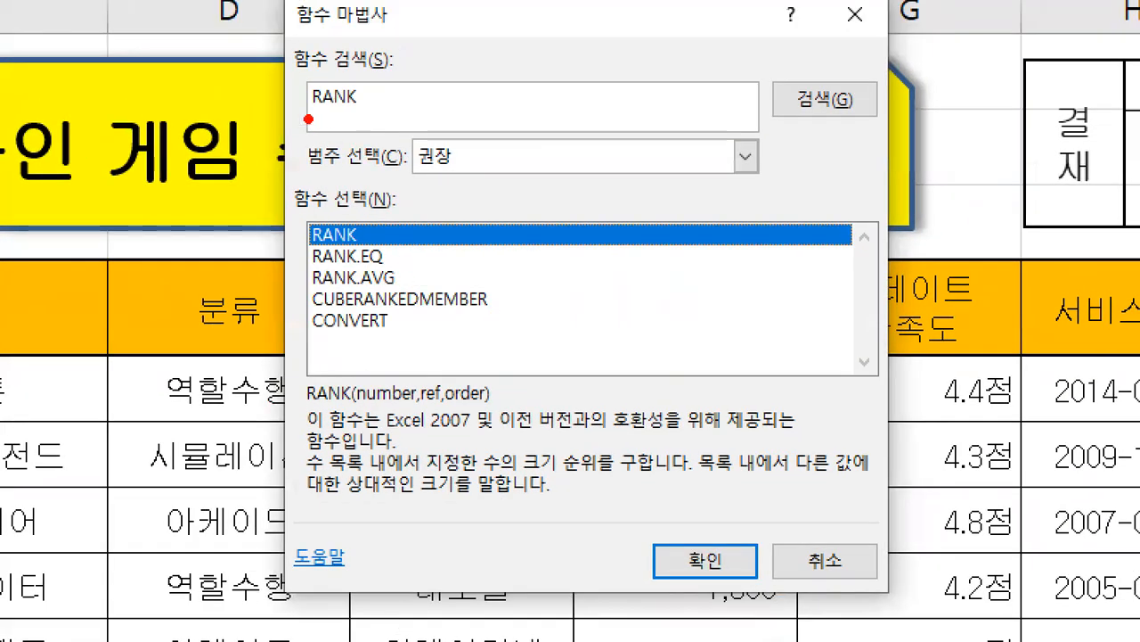
Circle RANK in the search text and function list, link it to its framed description, and underline the number argument.
{"action": "left_click_drag", "start_coordinate": [320, 94], "coordinate": [367, 34]}
{"action": "left_click_drag", "start_coordinate": [306, 116], "coordinate": [332, 52]}
{"action": "mouse_move", "coordinate": [318, 235]}
{"action": "left_mouse_down"}
{"action": "mouse_move", "coordinate": [307, 257]}
{"action": "mouse_move", "coordinate": [372, 208]}
{"action": "mouse_move", "coordinate": [303, 237]}
{"action": "mouse_move", "coordinate": [270, 357]}
{"action": "mouse_move", "coordinate": [311, 385]}
{"action": "mouse_move", "coordinate": [301, 397]}
{"action": "mouse_move", "coordinate": [303, 504]}
{"action": "mouse_move", "coordinate": [574, 515]}
{"action": "mouse_move", "coordinate": [891, 472]}
{"action": "mouse_move", "coordinate": [663, 390]}
{"action": "mouse_move", "coordinate": [490, 394]}
{"action": "left_mouse_up"}
{"action": "left_click_drag", "start_coordinate": [352, 402], "coordinate": [410, 402]}
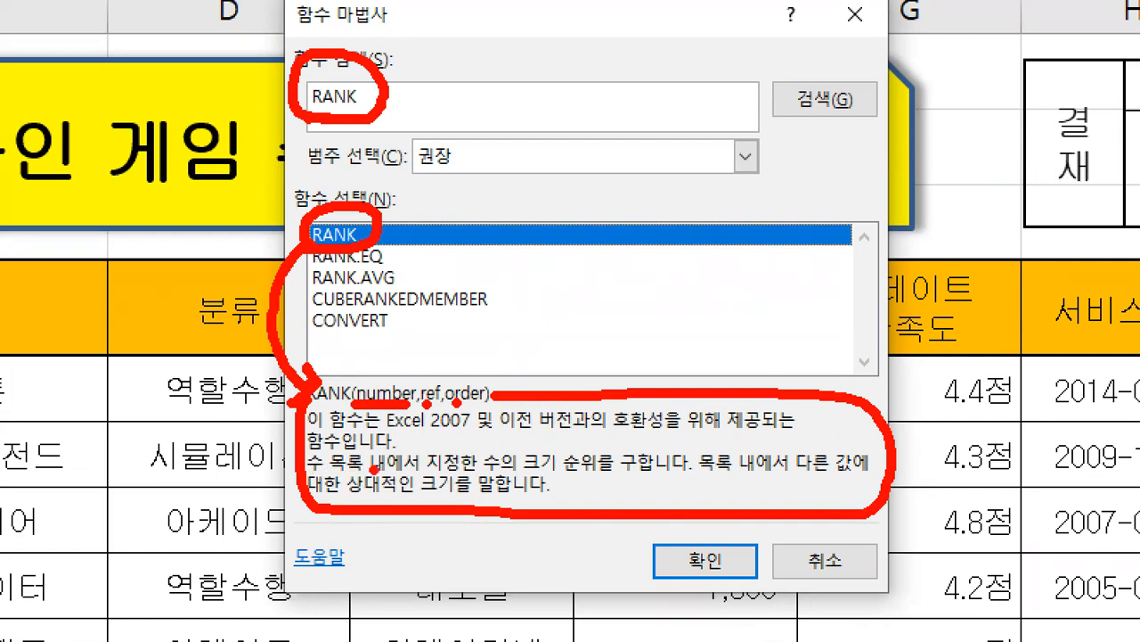
Mark the 서비스시작 heading and its dates, outline H5 and its column, and underline the matching phrases in RANK's description.
{"action": "mouse_move", "coordinate": [1060, 371]}
{"action": "left_mouse_down"}
{"action": "mouse_move", "coordinate": [1055, 415]}
{"action": "mouse_move", "coordinate": [1080, 497]}
{"action": "left_mouse_up"}
{"action": "left_click_drag", "start_coordinate": [1126, 470], "coordinate": [1089, 575]}
{"action": "left_click_drag", "start_coordinate": [1116, 622], "coordinate": [1092, 639]}
{"action": "left_click_drag", "start_coordinate": [1054, 341], "coordinate": [1137, 324]}
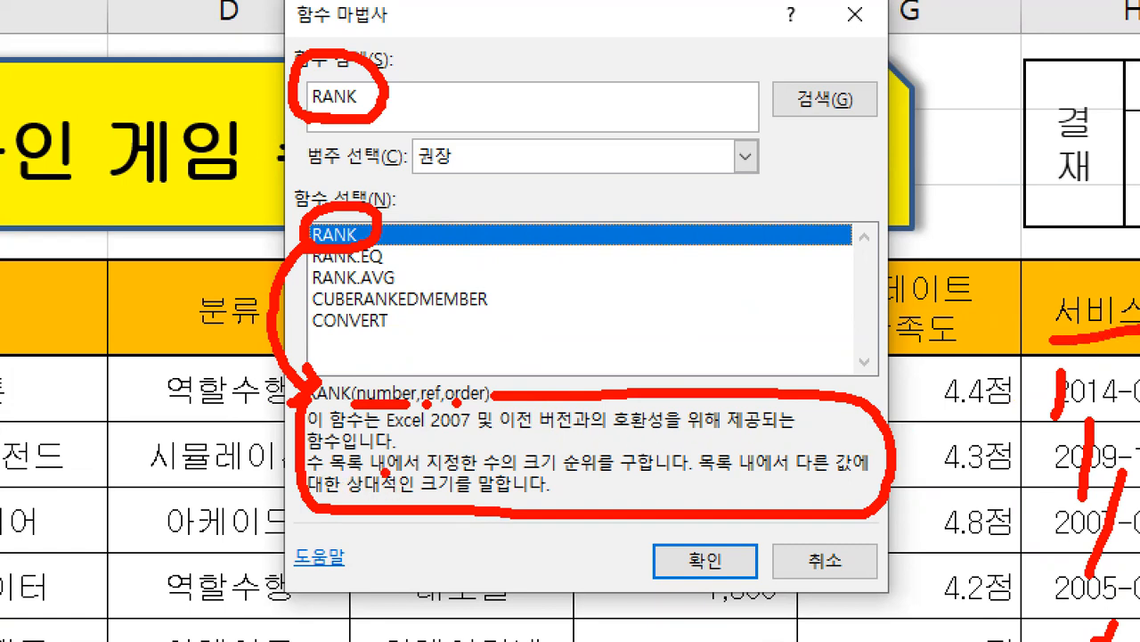
{"action": "left_click_drag", "start_coordinate": [440, 467], "coordinate": [533, 463]}
{"action": "mouse_move", "coordinate": [1026, 352]}
{"action": "left_mouse_down"}
{"action": "mouse_move", "coordinate": [1069, 424]}
{"action": "mouse_move", "coordinate": [1138, 427]}
{"action": "mouse_move", "coordinate": [1103, 360]}
{"action": "mouse_move", "coordinate": [1139, 357]}
{"action": "left_mouse_up"}
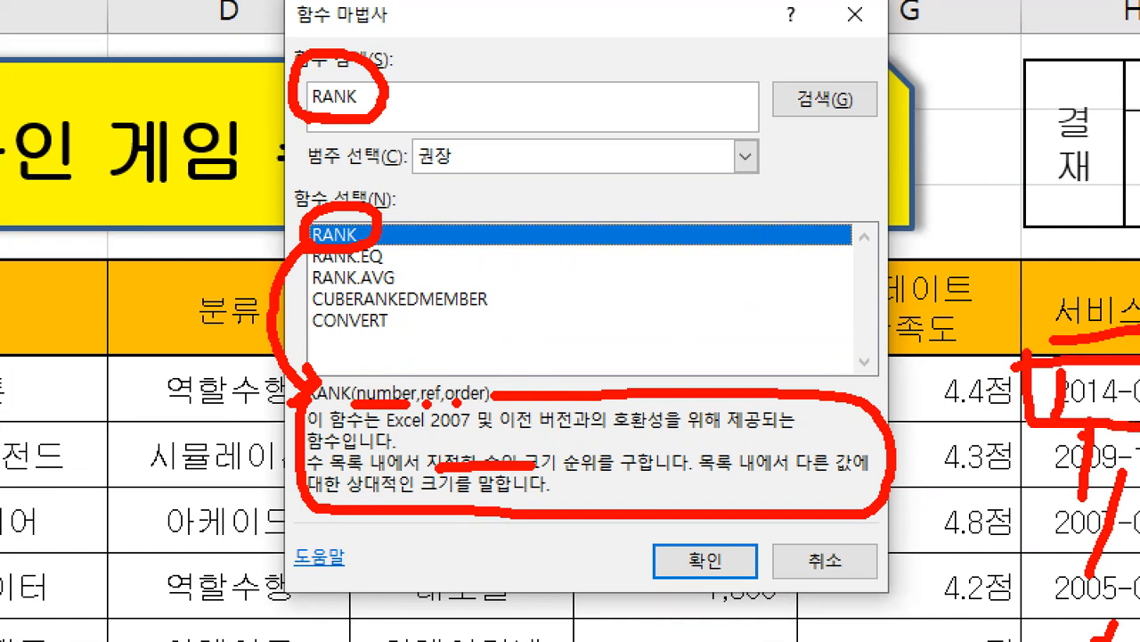
{"action": "left_click_drag", "start_coordinate": [1024, 426], "coordinate": [1025, 640]}
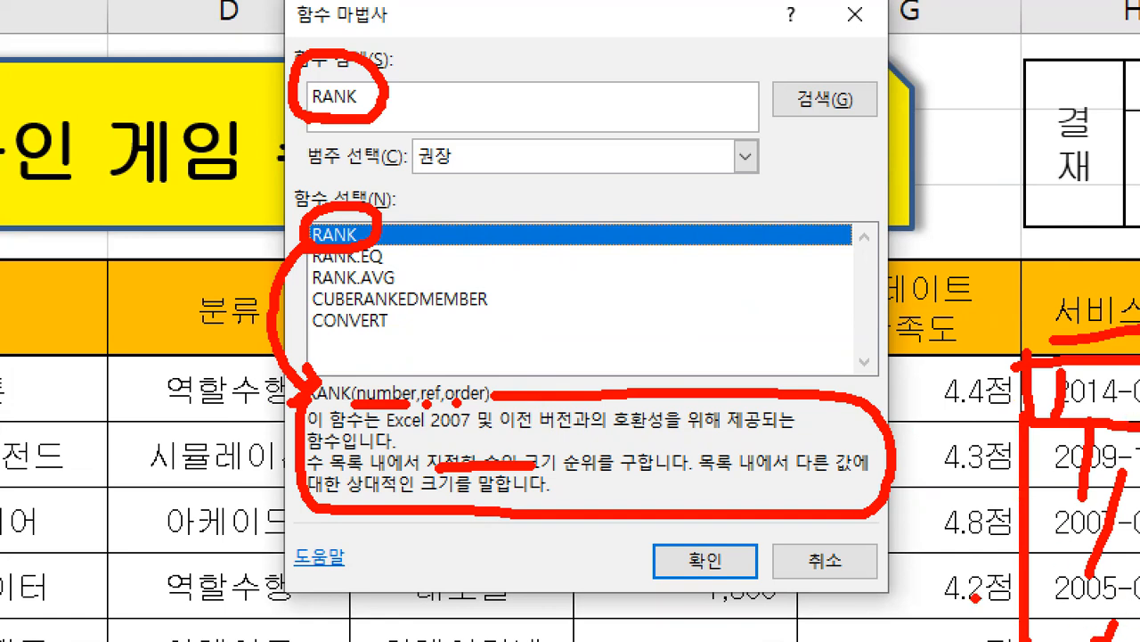
{"action": "mouse_move", "coordinate": [570, 479]}
{"action": "left_mouse_down"}
{"action": "mouse_move", "coordinate": [684, 466]}
{"action": "mouse_move", "coordinate": [844, 479]}
{"action": "left_mouse_up"}
{"action": "left_click_drag", "start_coordinate": [338, 500], "coordinate": [546, 500]}
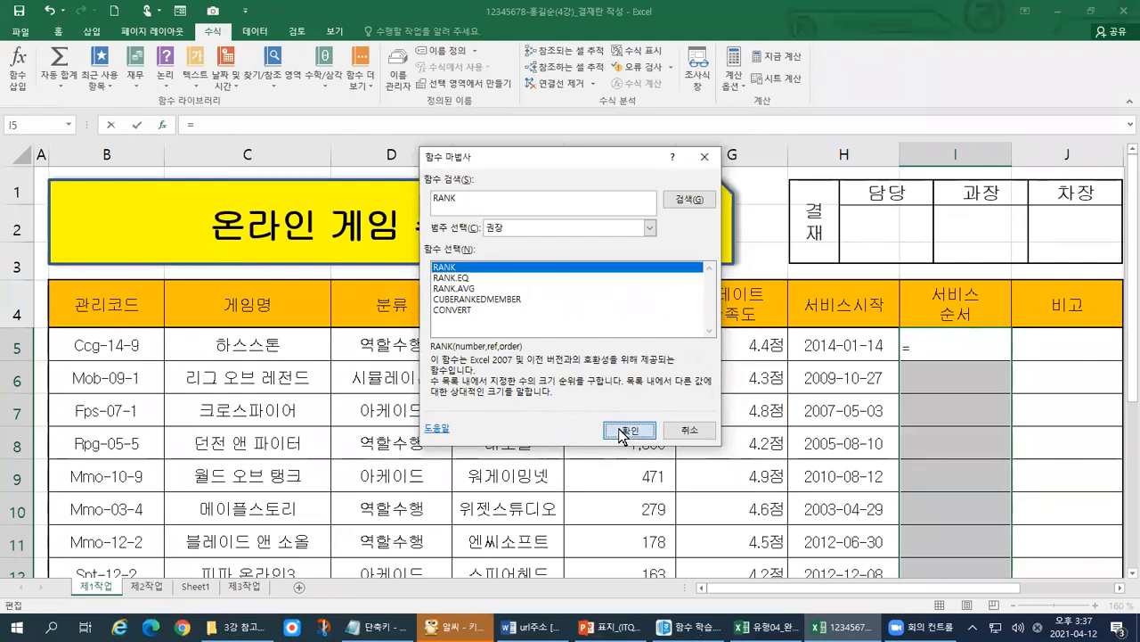
Accept the RANK function, circle the 함수 인수 title and mark the Number, Ref and Order arguments in the magnified view.
{"action": "left_click", "coordinate": [621, 431]}
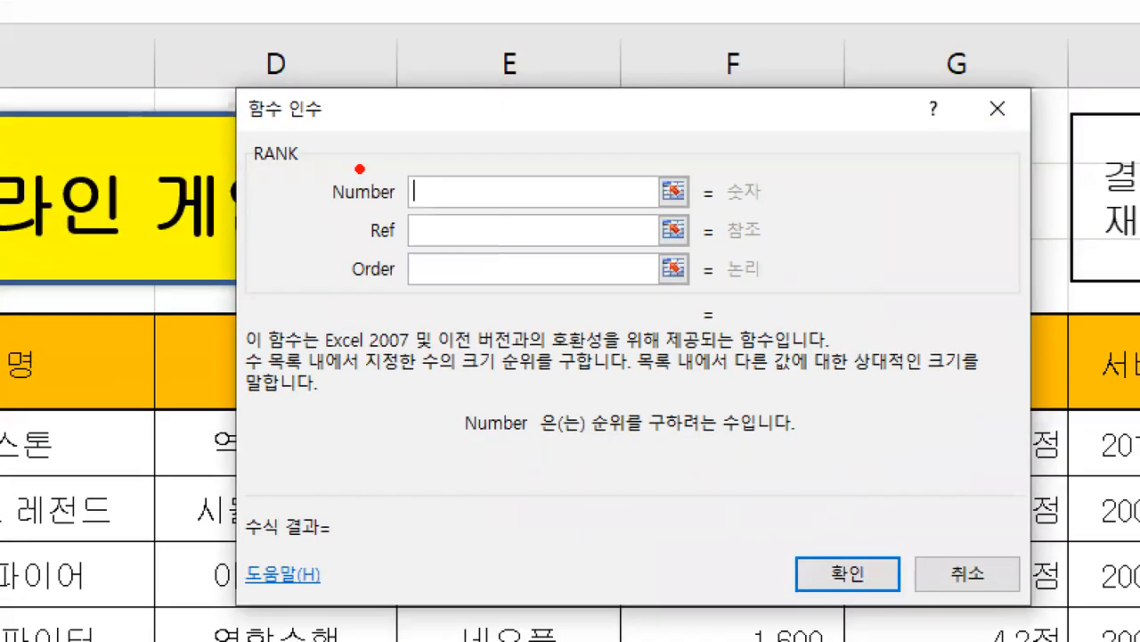
{"action": "mouse_move", "coordinate": [240, 140]}
{"action": "left_mouse_down"}
{"action": "mouse_move", "coordinate": [331, 84]}
{"action": "mouse_move", "coordinate": [237, 135]}
{"action": "left_mouse_up"}
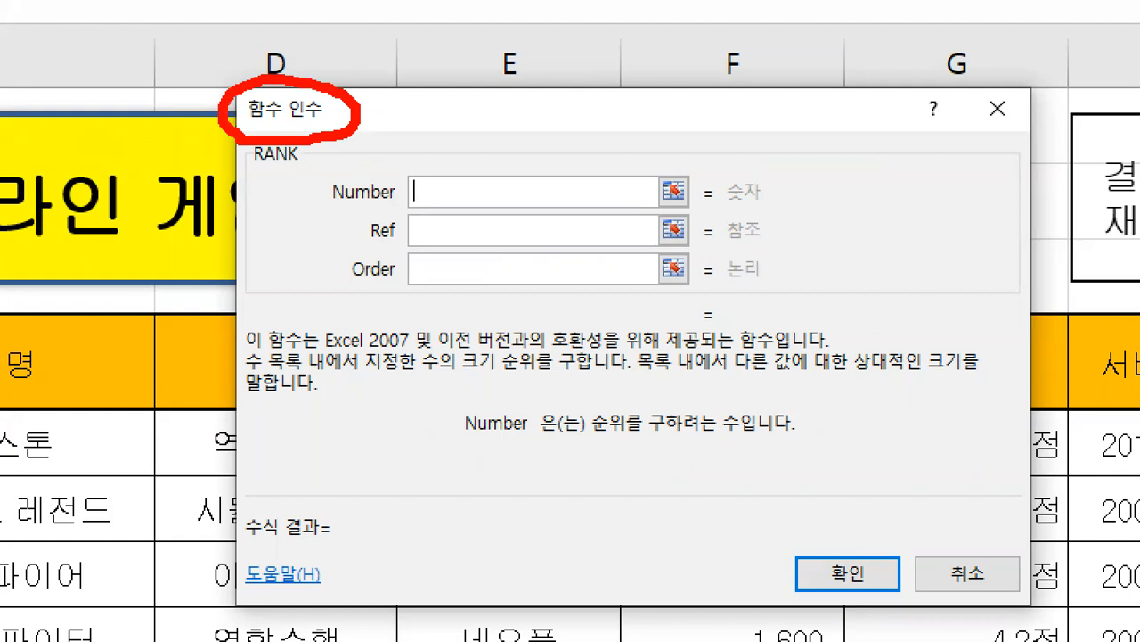
{"action": "left_click_drag", "start_coordinate": [340, 237], "coordinate": [355, 239]}
{"action": "left_click_drag", "start_coordinate": [349, 279], "coordinate": [365, 286]}
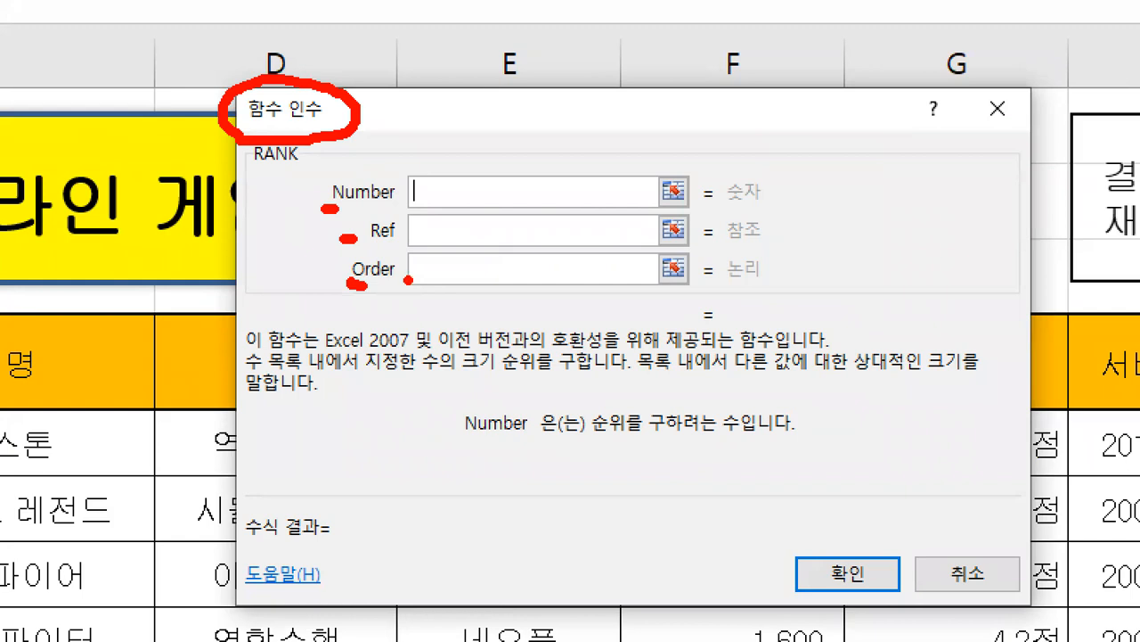
Underline the 숫자, 참조 and 논리 hints, outline the start of the Number box and underline its description in the magnified view.
{"action": "left_click_drag", "start_coordinate": [720, 212], "coordinate": [752, 211]}
{"action": "left_click_drag", "start_coordinate": [724, 248], "coordinate": [771, 248]}
{"action": "left_click_drag", "start_coordinate": [718, 286], "coordinate": [771, 289]}
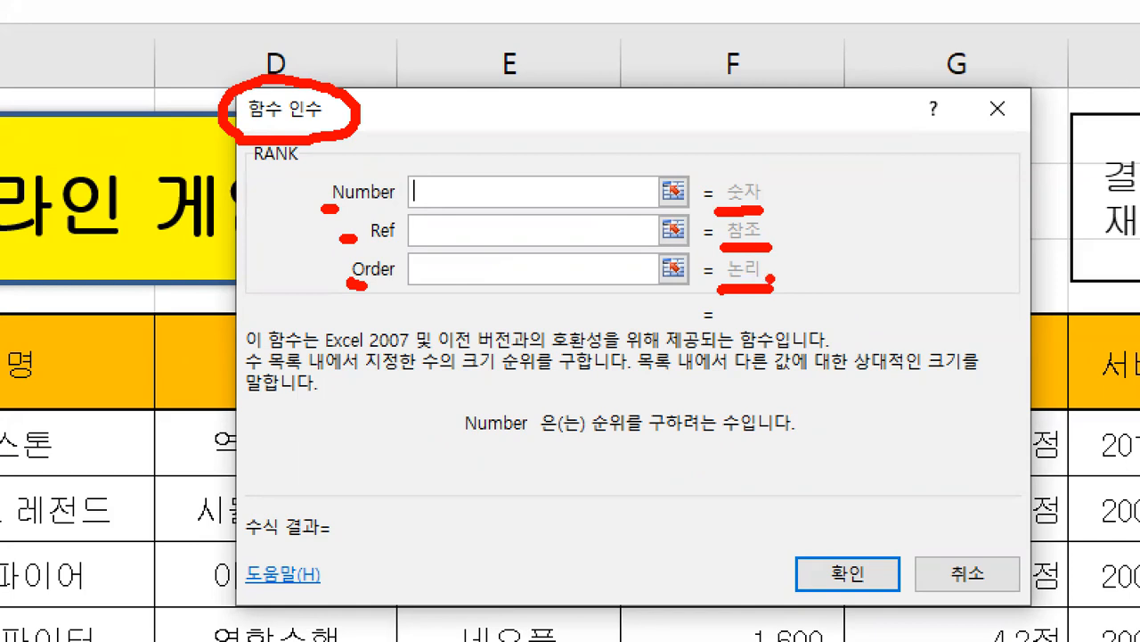
{"action": "mouse_move", "coordinate": [440, 197]}
{"action": "left_mouse_down"}
{"action": "mouse_move", "coordinate": [410, 211]}
{"action": "mouse_move", "coordinate": [437, 167]}
{"action": "mouse_move", "coordinate": [450, 206]}
{"action": "left_mouse_up"}
{"action": "left_click_drag", "start_coordinate": [457, 448], "coordinate": [788, 439]}
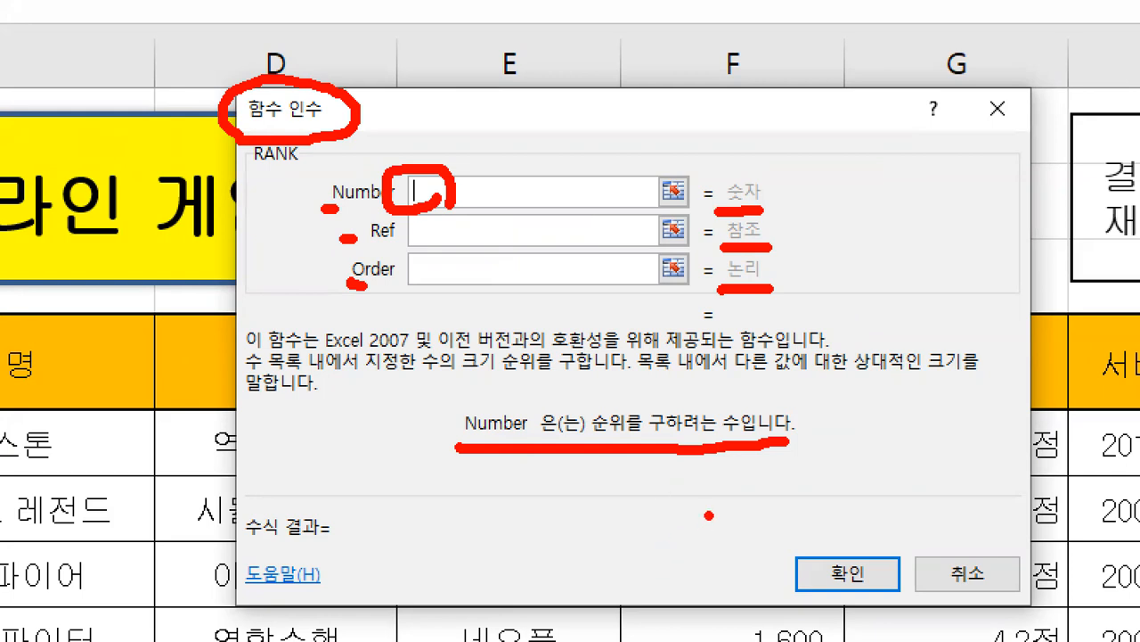
{"action": "key", "text": "Escape"}
Circle the 2014-01-14 date under 서비스시작 in the magnified view and set the Number argument to H5.
{"action": "key", "text": "ctrl+1"}
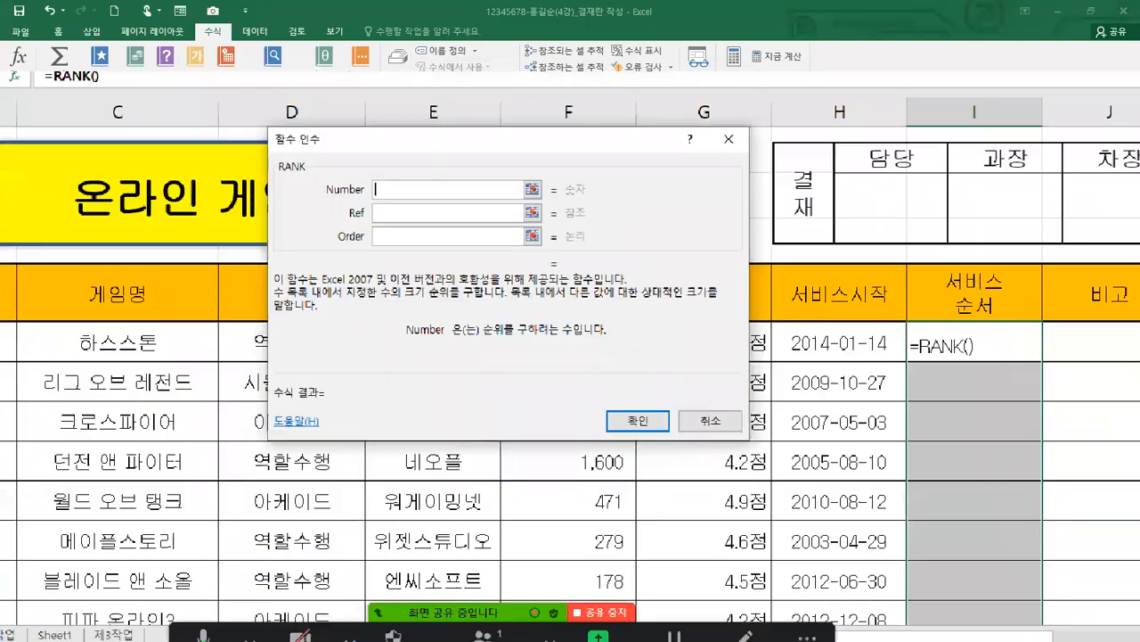
{"action": "mouse_move", "coordinate": [798, 350]}
{"action": "left_mouse_down"}
{"action": "mouse_move", "coordinate": [854, 356]}
{"action": "mouse_move", "coordinate": [795, 319]}
{"action": "mouse_move", "coordinate": [780, 356]}
{"action": "left_mouse_up"}
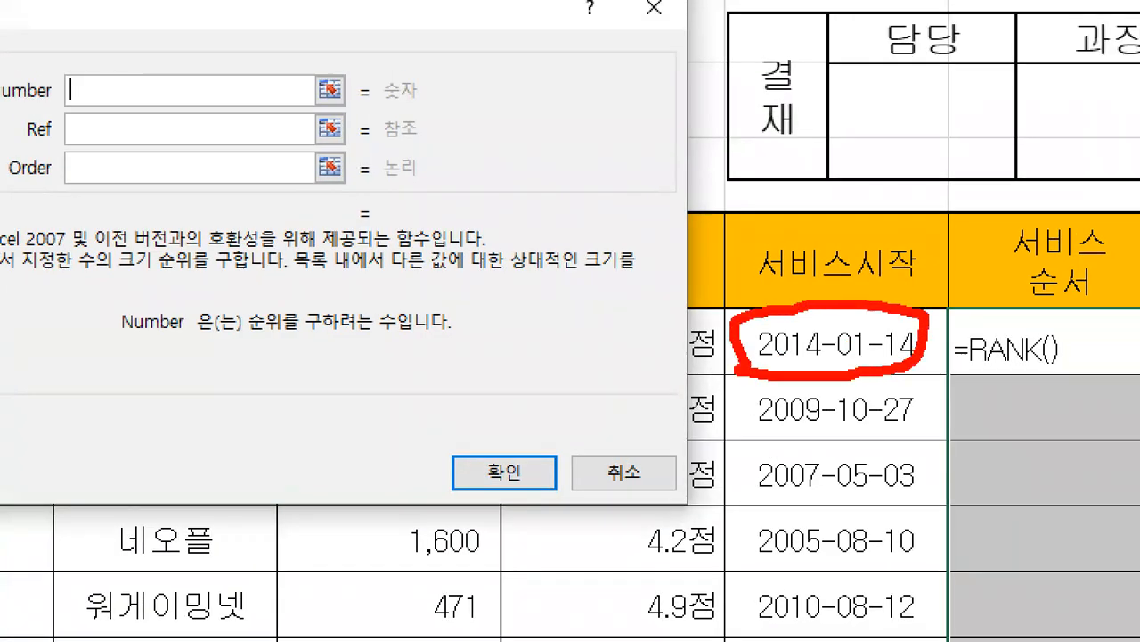
{"action": "key", "text": "Escape"}
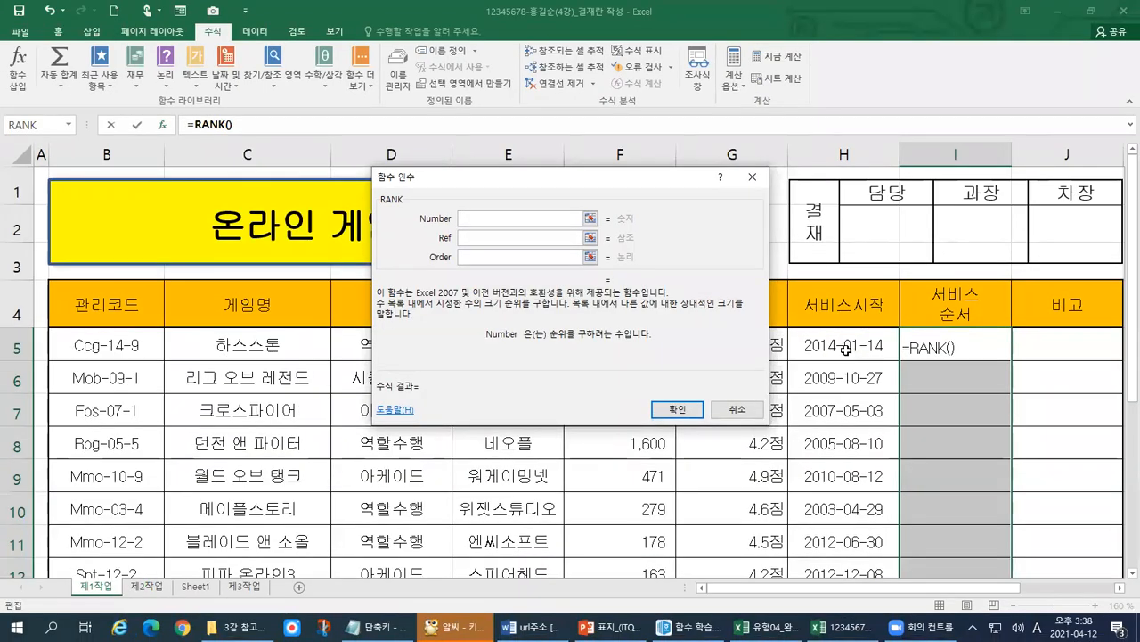
{"action": "left_click", "coordinate": [841, 355]}
Tick the picked date and underline H5 in the cell formula and in the Number argument in the magnified view.
{"action": "key", "text": "ctrl+1"}
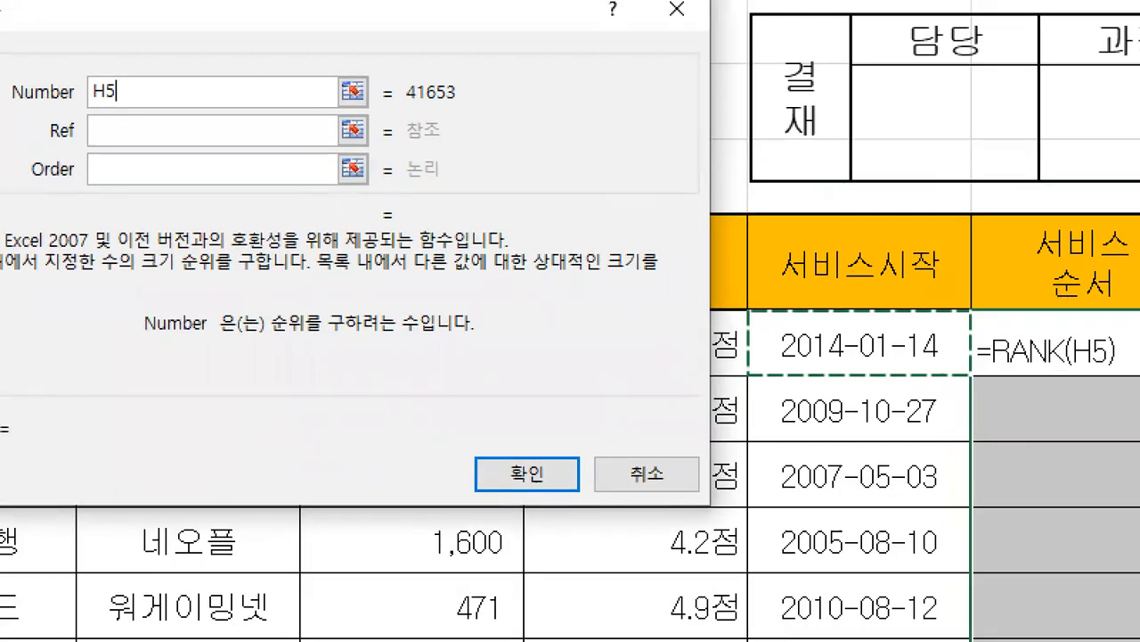
{"action": "left_click_drag", "start_coordinate": [817, 330], "coordinate": [834, 320]}
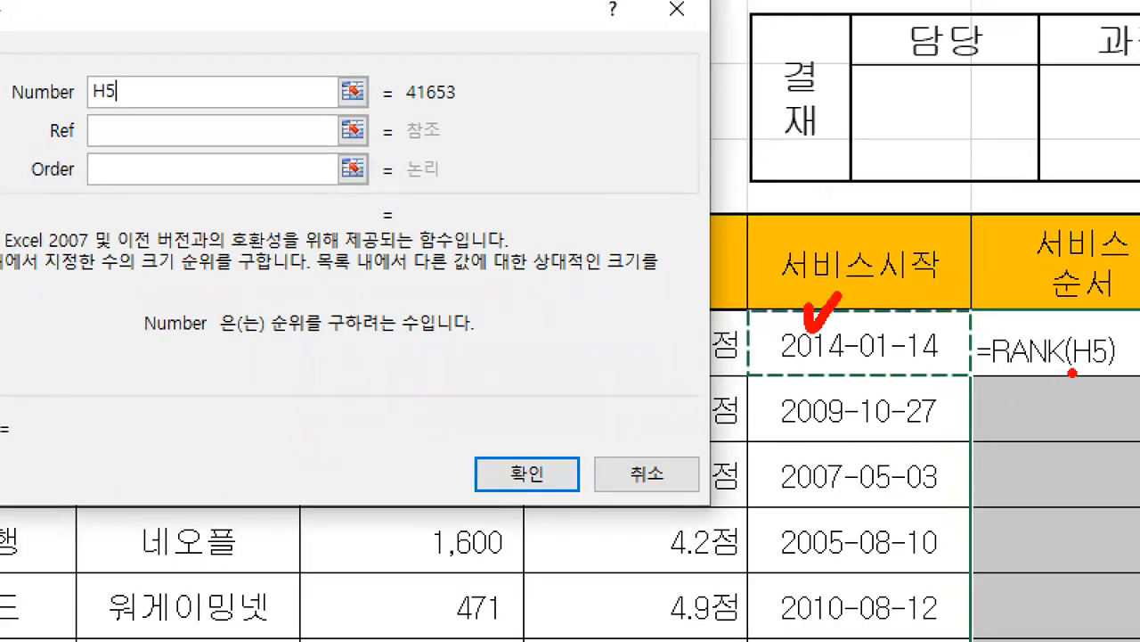
{"action": "left_click_drag", "start_coordinate": [1074, 373], "coordinate": [1117, 372]}
{"action": "left_click_drag", "start_coordinate": [91, 106], "coordinate": [127, 110]}
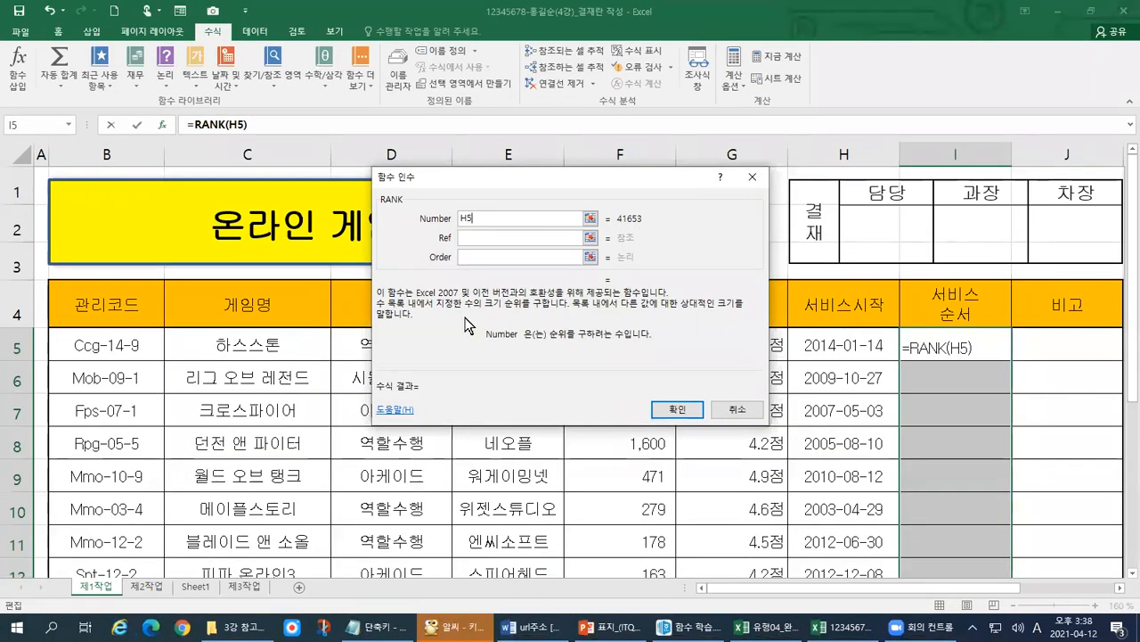
Activate the Ref argument, mark its box and 참조 hint, circle its description and underline the phrases on arrays, cell addresses and excluded values.
{"action": "left_click", "coordinate": [489, 236]}
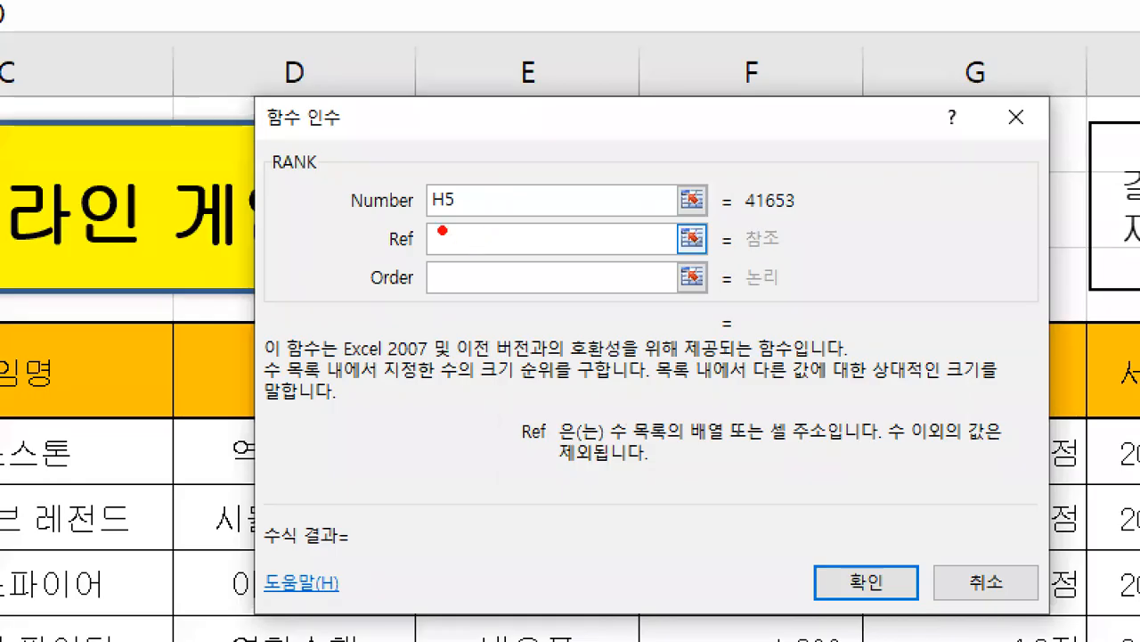
{"action": "left_click_drag", "start_coordinate": [463, 232], "coordinate": [467, 247]}
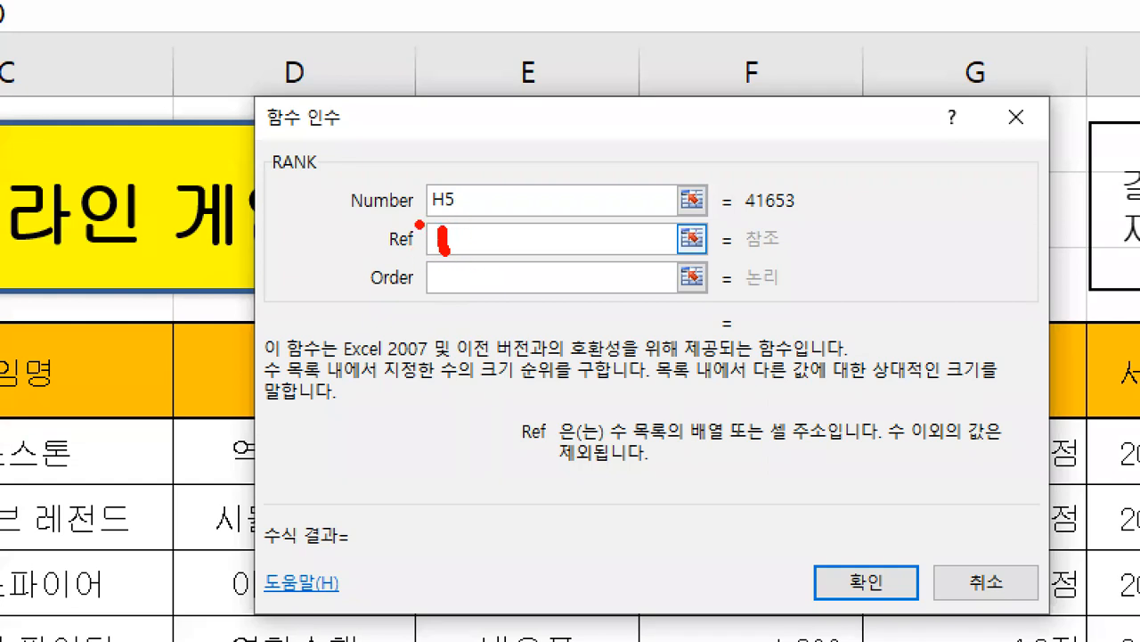
{"action": "mouse_move", "coordinate": [506, 489]}
{"action": "left_mouse_down"}
{"action": "mouse_move", "coordinate": [847, 490]}
{"action": "mouse_move", "coordinate": [1023, 444]}
{"action": "mouse_move", "coordinate": [745, 396]}
{"action": "mouse_move", "coordinate": [517, 399]}
{"action": "mouse_move", "coordinate": [506, 489]}
{"action": "left_mouse_up"}
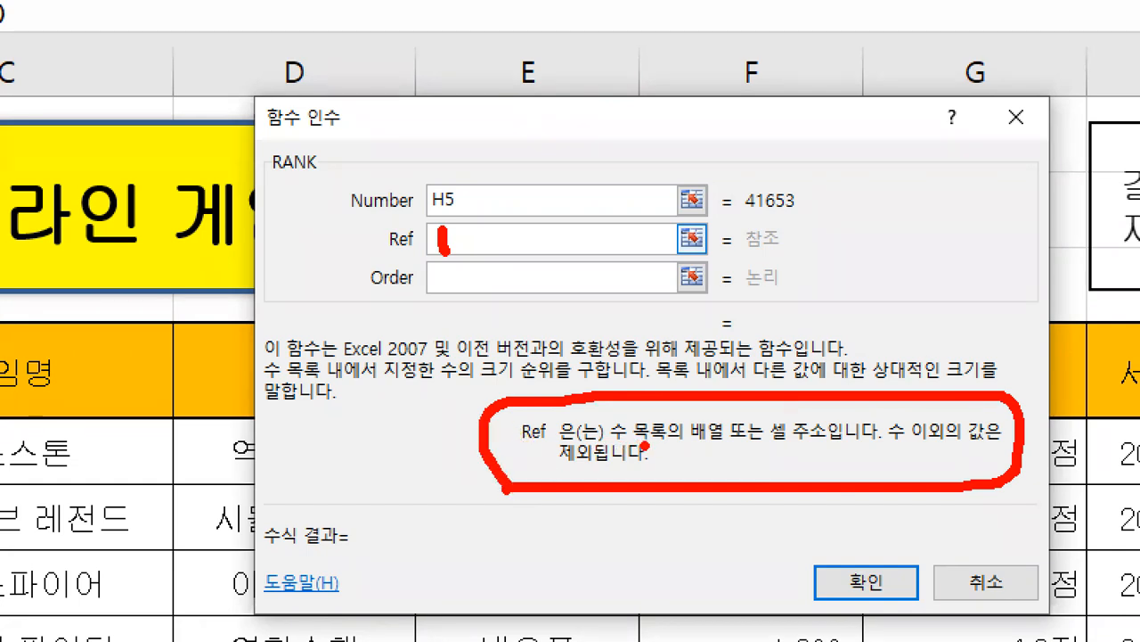
{"action": "left_click_drag", "start_coordinate": [665, 447], "coordinate": [843, 448]}
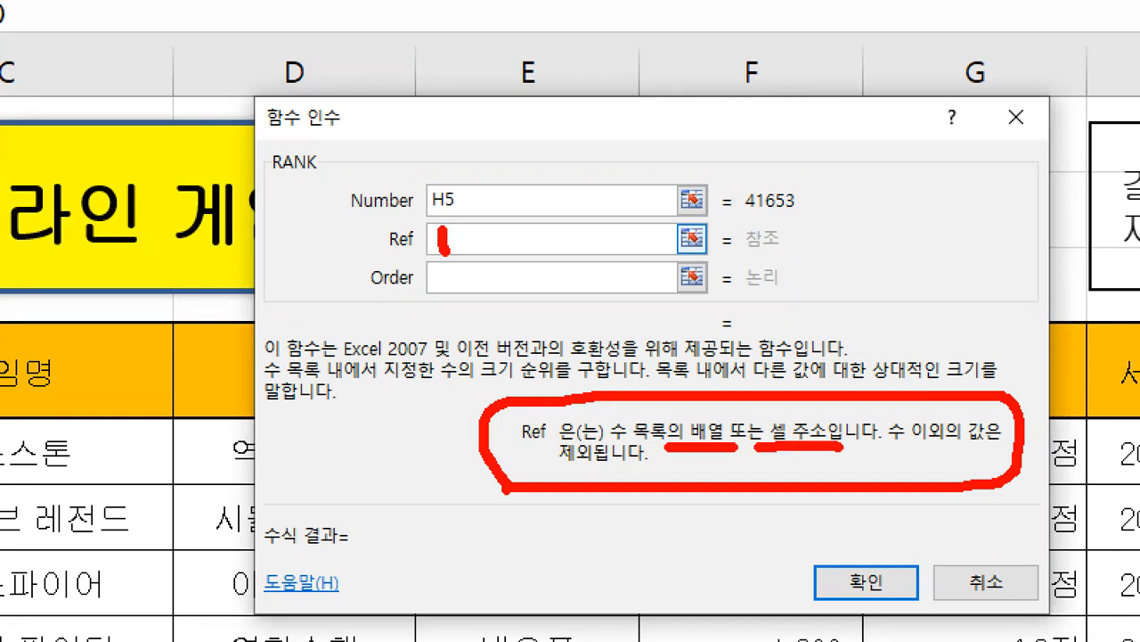
{"action": "left_click_drag", "start_coordinate": [893, 449], "coordinate": [1000, 454]}
{"action": "left_click_drag", "start_coordinate": [536, 469], "coordinate": [643, 463]}
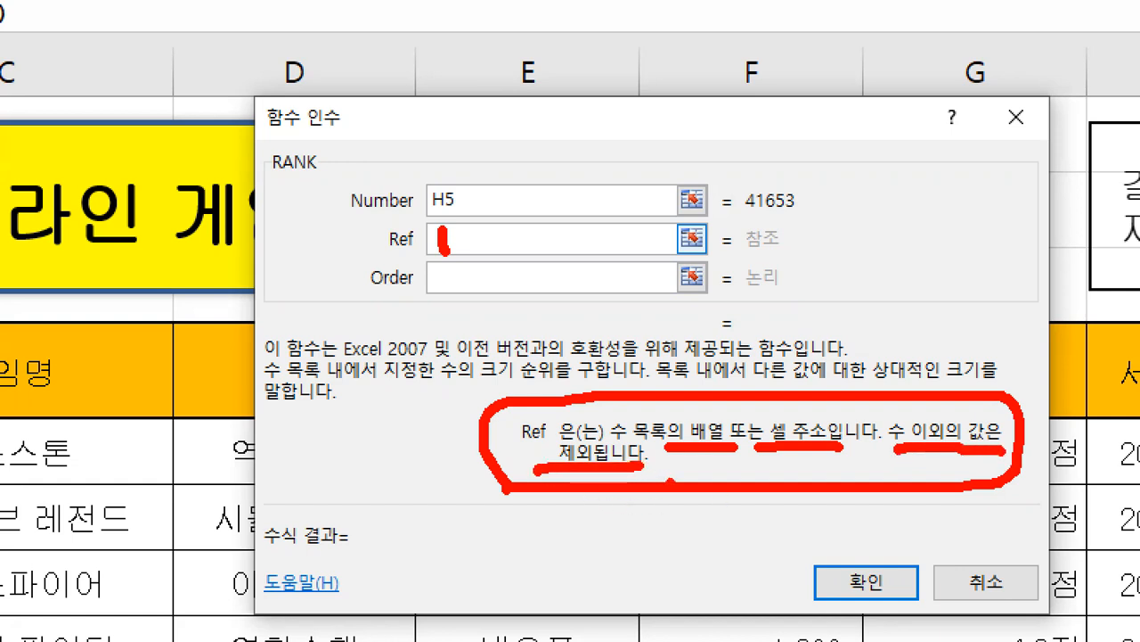
{"action": "left_click_drag", "start_coordinate": [741, 255], "coordinate": [798, 255]}
{"action": "key", "text": "Escape"}
Set the Ref argument to the absolute range $H$5:$H$12 and underline it in the magnified view.
{"action": "mouse_move", "coordinate": [864, 345]}
{"action": "left_mouse_down"}
{"action": "mouse_move", "coordinate": [878, 596]}
{"action": "mouse_move", "coordinate": [855, 472]}
{"action": "left_mouse_up"}
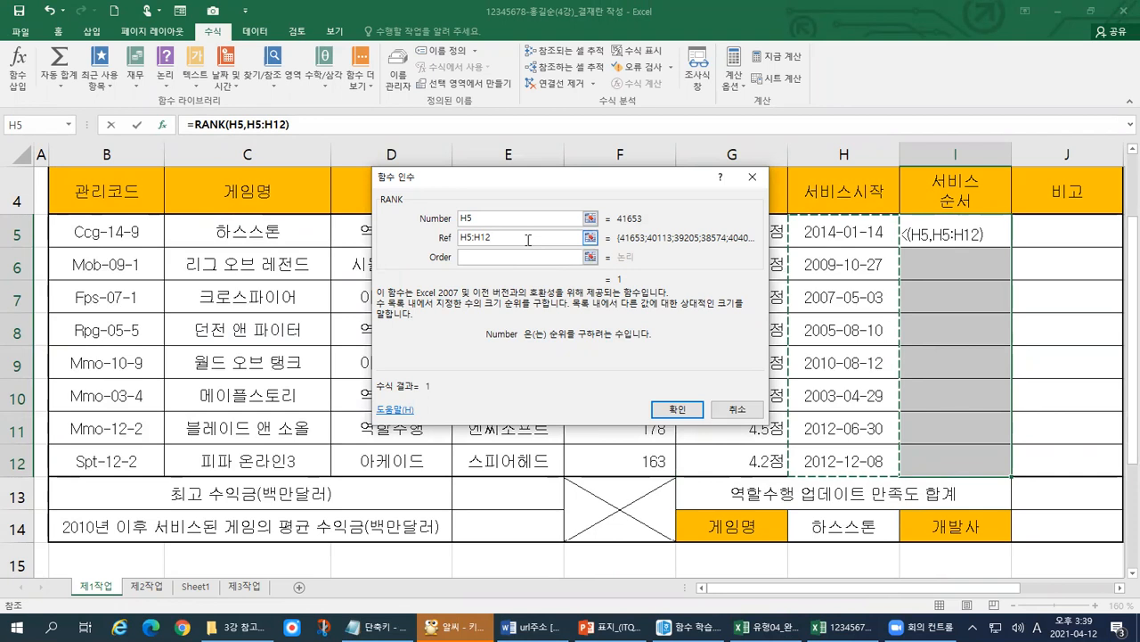
{"action": "key", "text": "F4"}
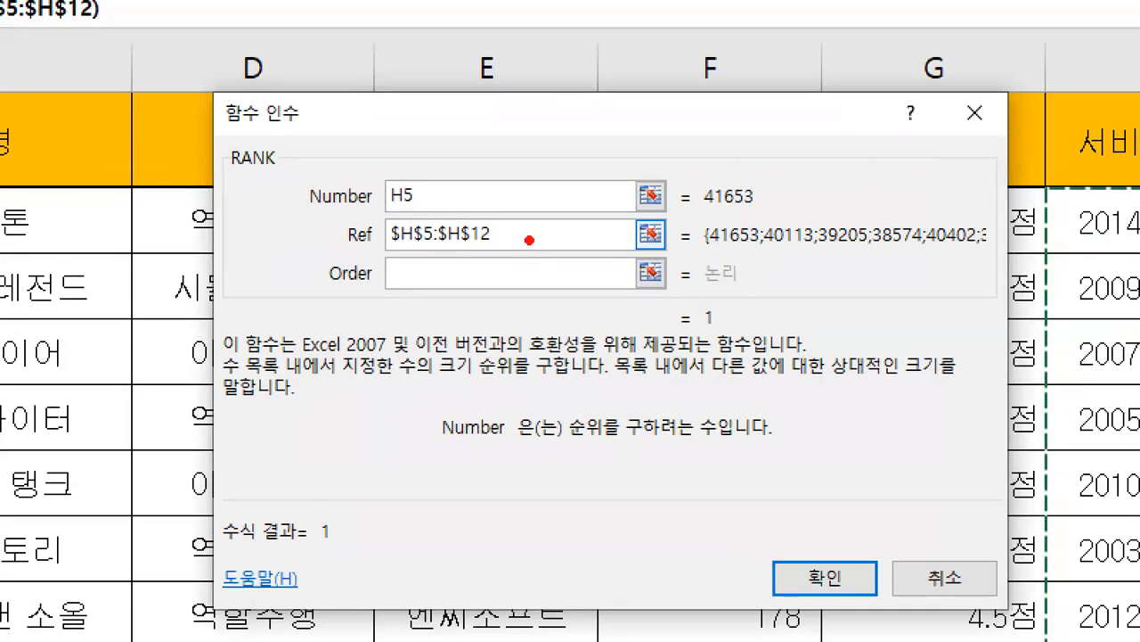
{"action": "left_click_drag", "start_coordinate": [458, 249], "coordinate": [517, 250]}
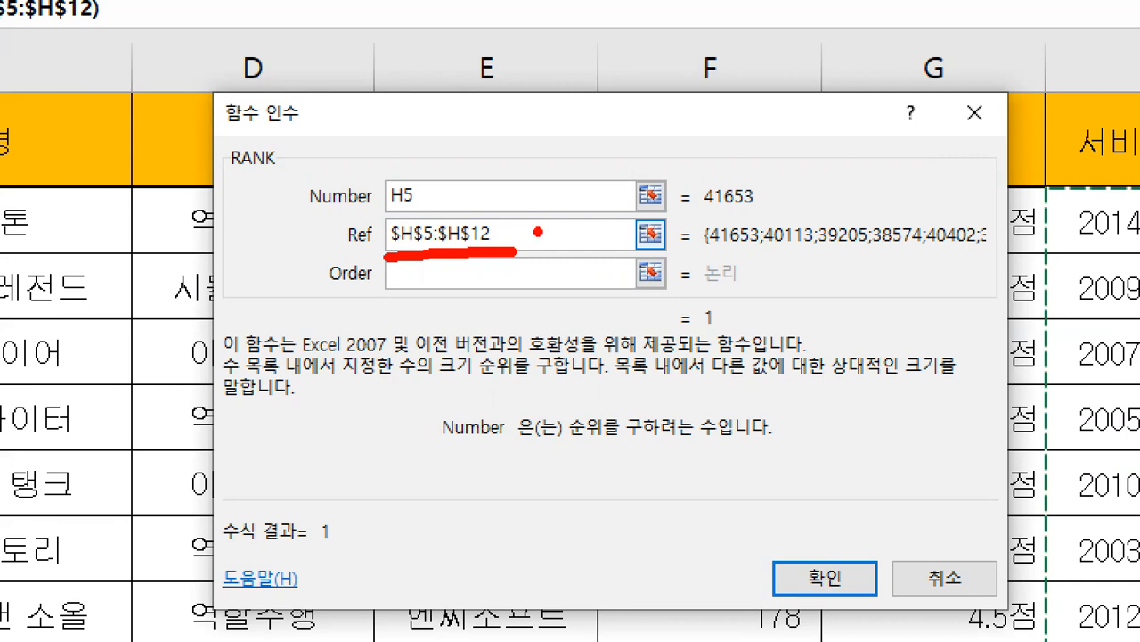
{"action": "key", "text": "Escape"}
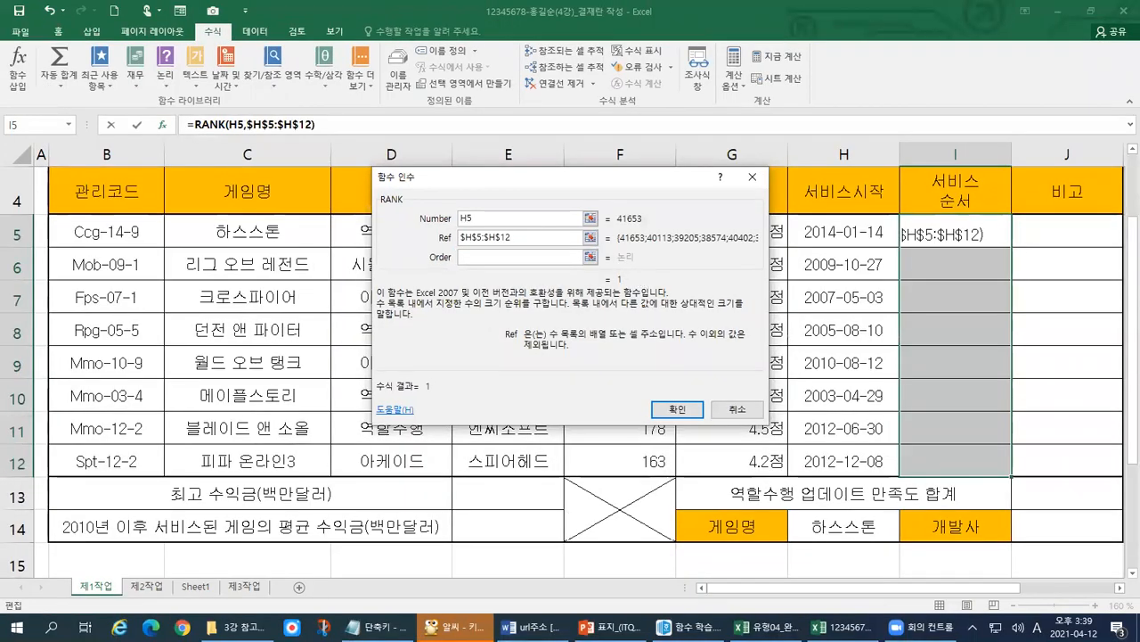
{"action": "key", "text": "ctrl+1"}
{"action": "left_click", "coordinate": [972, 290]}
{"action": "key", "text": "Escape"}
{"action": "type", "text": "+"}
{"action": "left_click", "coordinate": [941, 234]}
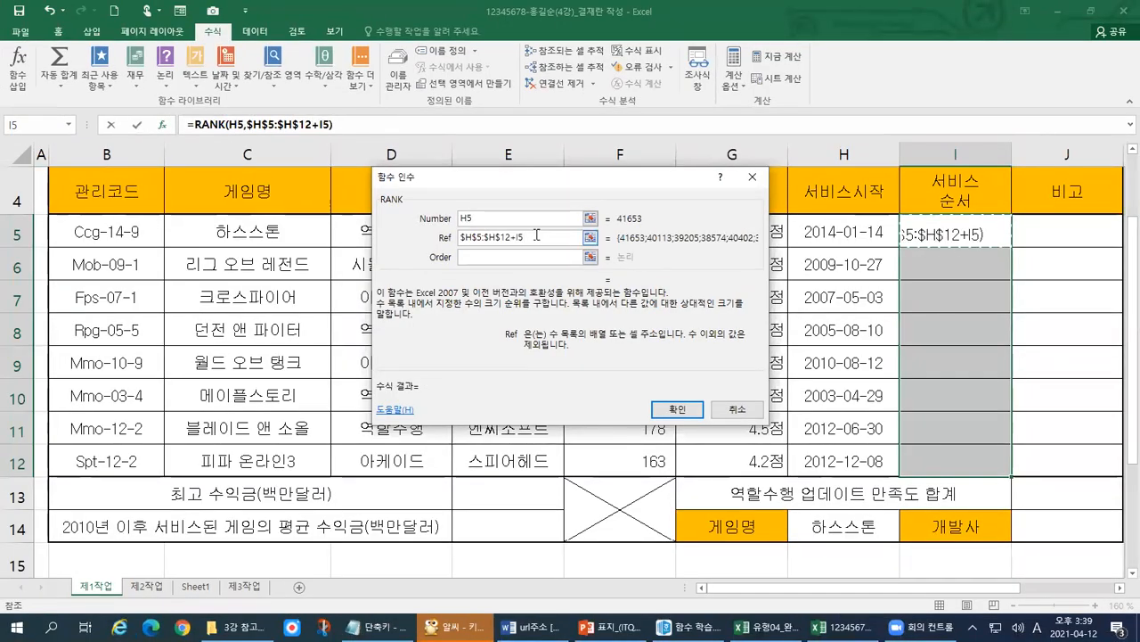
{"action": "key", "text": "BackSpace"}
{"action": "key", "text": "BackSpace"}
{"action": "key", "text": "BackSpace"}
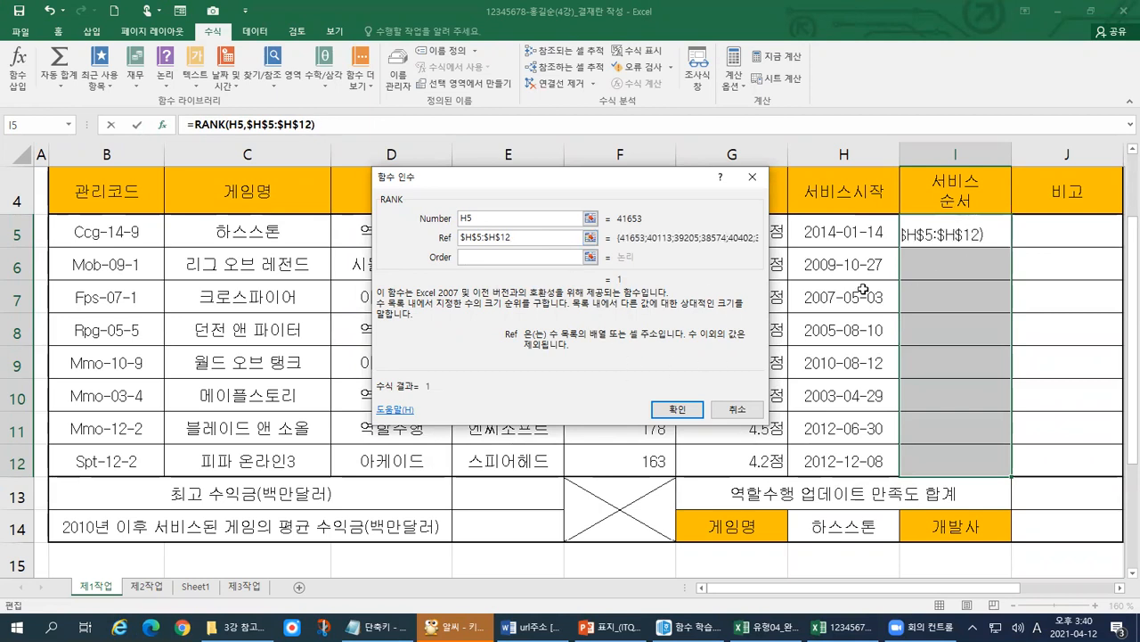
Underline the RANK formula shown in cell I5 in the magnified view and clear the mark.
{"action": "key", "text": "ctrl+1"}
{"action": "left_click", "coordinate": [928, 249]}
{"action": "left_click_drag", "start_coordinate": [785, 250], "coordinate": [938, 245]}
{"action": "key", "text": "Escape"}
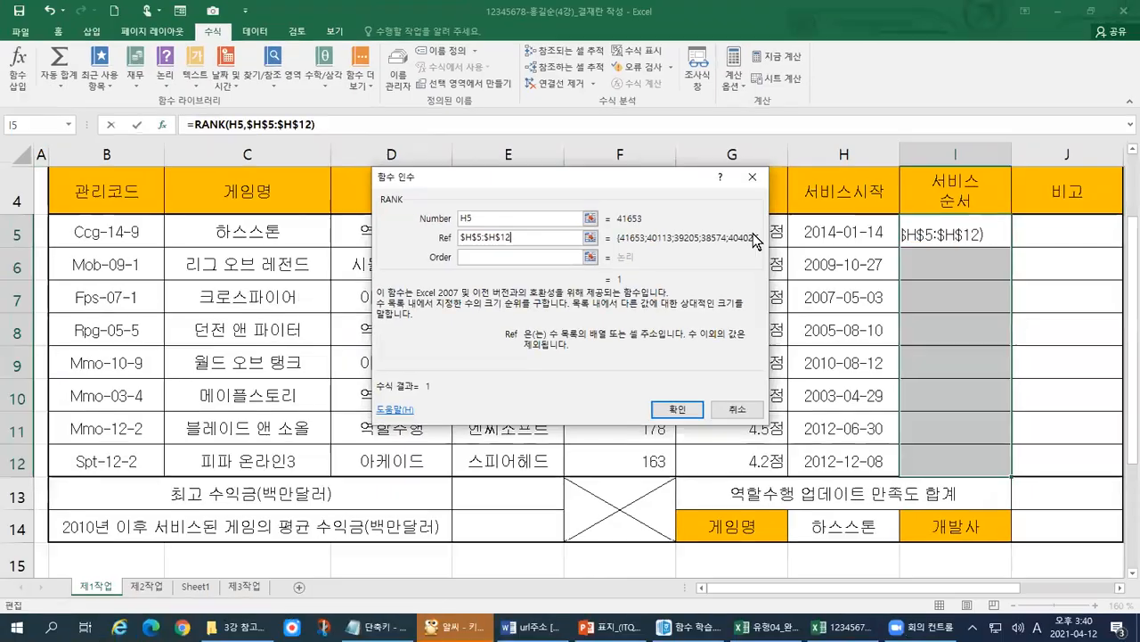
Underline the formula =RANK(H5,$H$5:$H$12) above the sheet, dot the Number and Ref values, tick the equals sign and mark the formula's end.
{"action": "key", "text": "ctrl+1"}
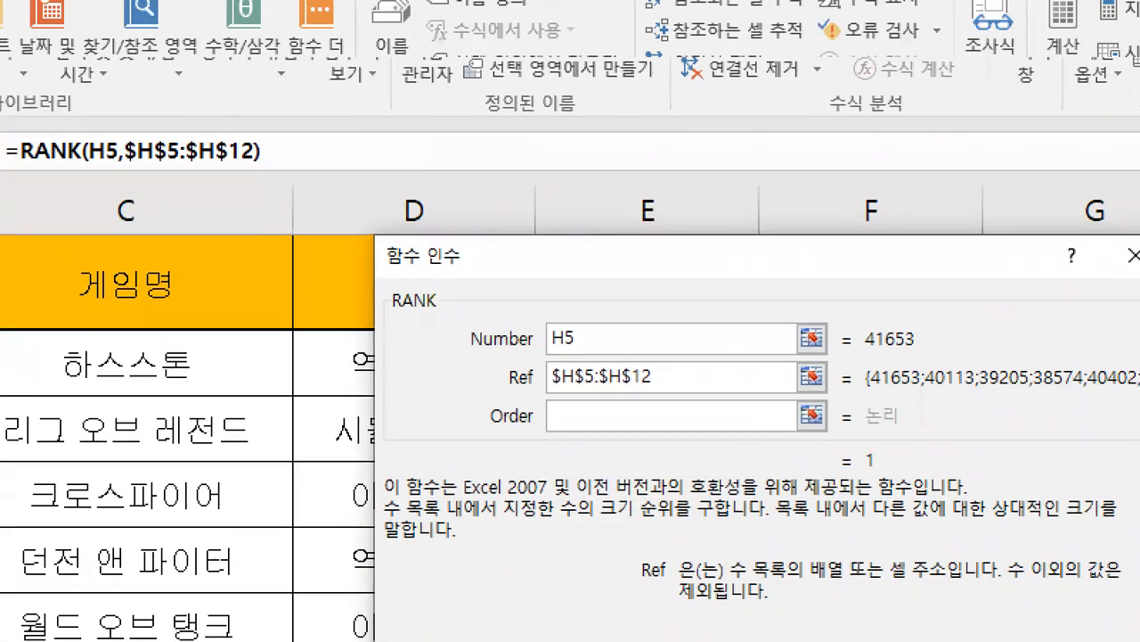
{"action": "left_click", "coordinate": [185, 101]}
{"action": "mouse_move", "coordinate": [61, 165]}
{"action": "left_mouse_down"}
{"action": "mouse_move", "coordinate": [260, 181]}
{"action": "mouse_move", "coordinate": [345, 159]}
{"action": "left_mouse_up"}
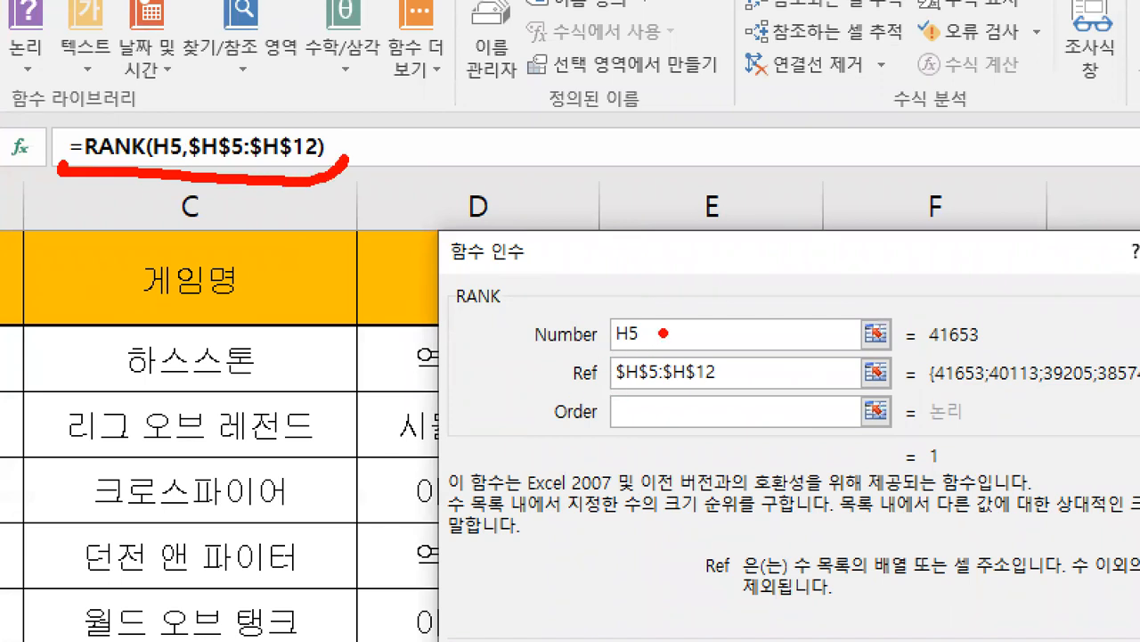
{"action": "left_click", "coordinate": [733, 372]}
{"action": "mouse_move", "coordinate": [75, 109]}
{"action": "left_mouse_down"}
{"action": "mouse_move", "coordinate": [86, 124]}
{"action": "mouse_move", "coordinate": [104, 95]}
{"action": "left_mouse_up"}
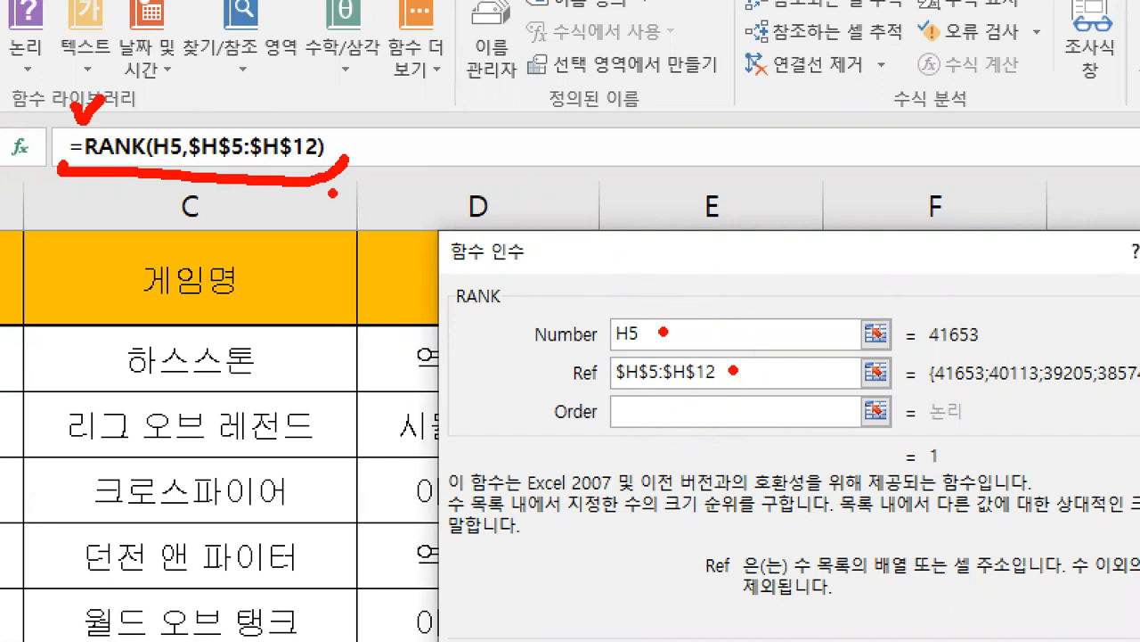
{"action": "left_click_drag", "start_coordinate": [362, 150], "coordinate": [419, 143]}
{"action": "left_click_drag", "start_coordinate": [366, 118], "coordinate": [351, 159]}
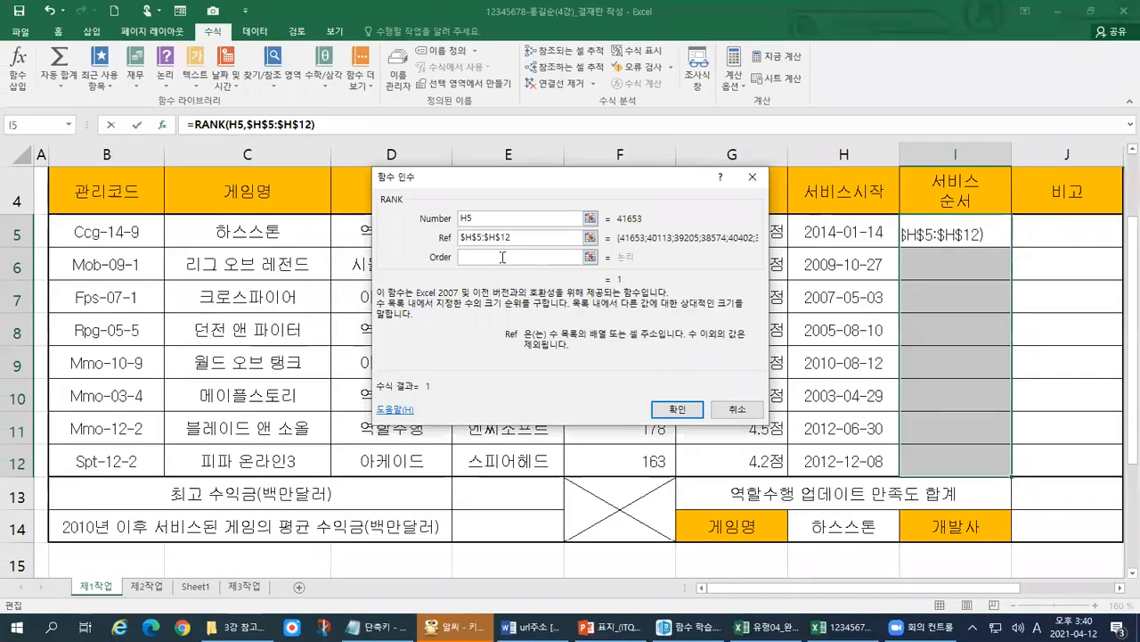
Activate the Order argument, mark its box, circle its description and underline 오름차순 and 내림차순 in the magnified view.
{"action": "left_click", "coordinate": [473, 260]}
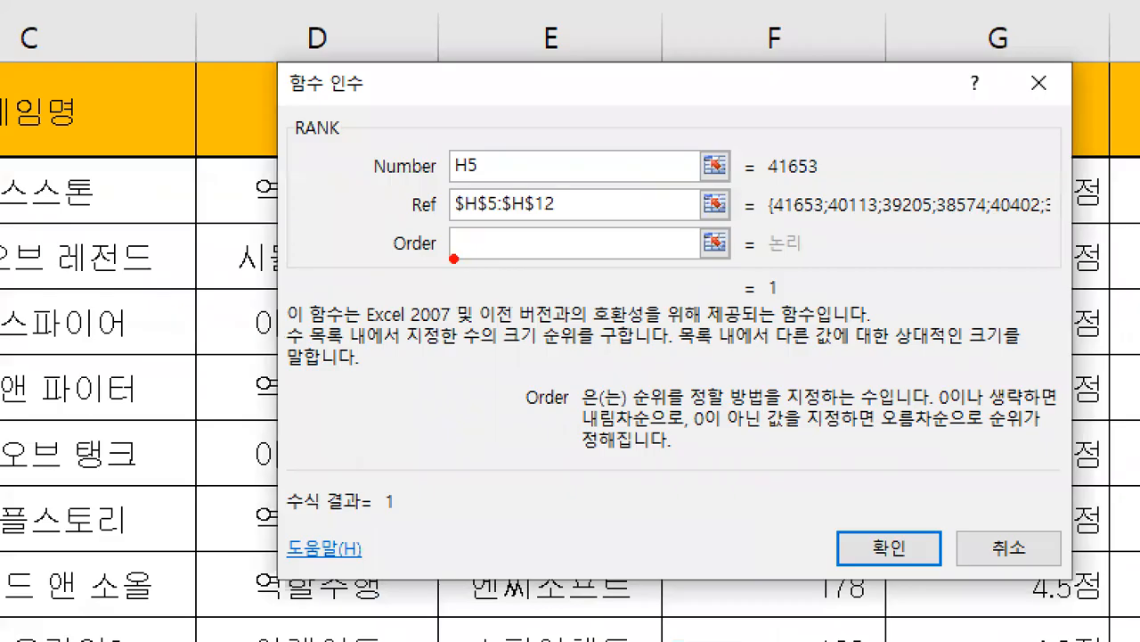
{"action": "left_click_drag", "start_coordinate": [469, 255], "coordinate": [470, 265]}
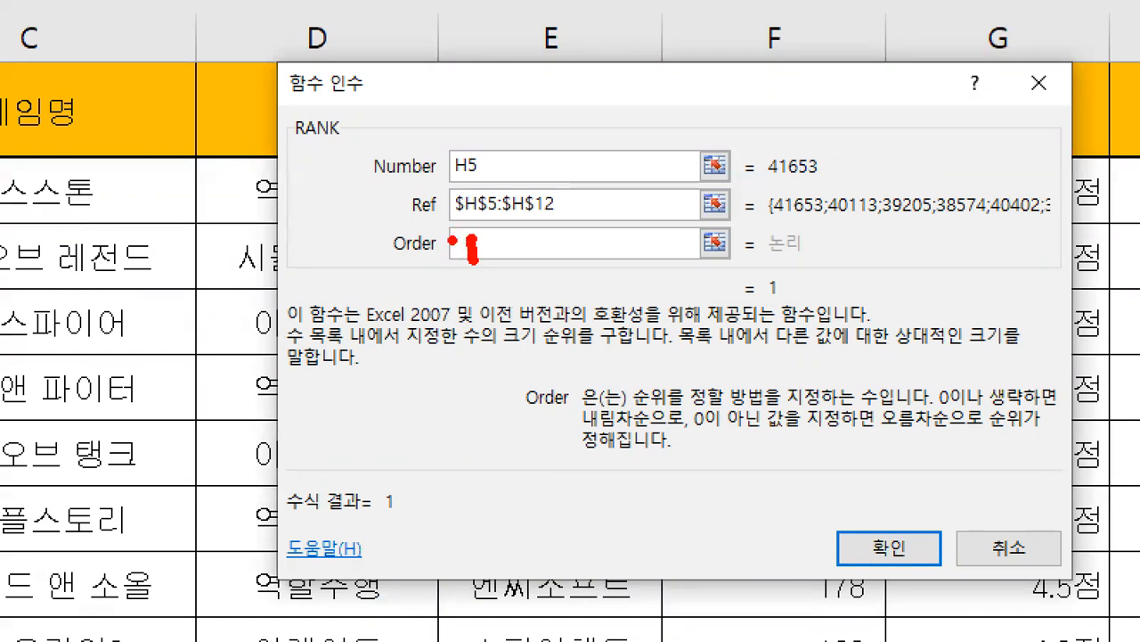
{"action": "mouse_move", "coordinate": [527, 369]}
{"action": "left_mouse_down"}
{"action": "mouse_move", "coordinate": [499, 397]}
{"action": "mouse_move", "coordinate": [773, 478]}
{"action": "mouse_move", "coordinate": [1103, 396]}
{"action": "mouse_move", "coordinate": [771, 367]}
{"action": "mouse_move", "coordinate": [531, 370]}
{"action": "left_mouse_up"}
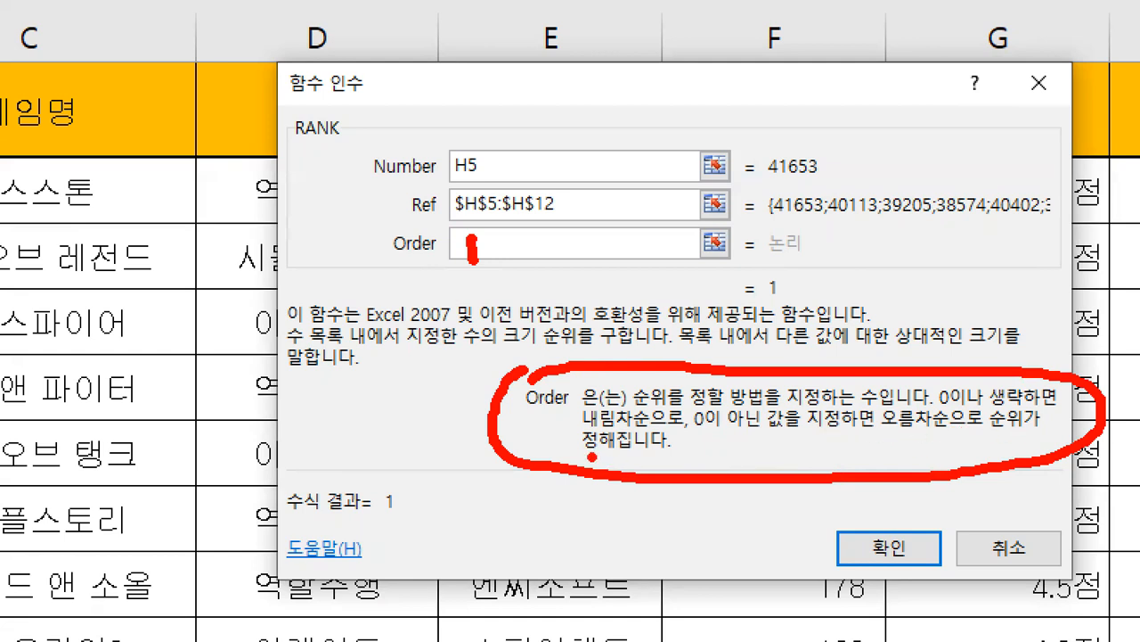
{"action": "left_click_drag", "start_coordinate": [710, 445], "coordinate": [698, 452]}
{"action": "left_click_drag", "start_coordinate": [877, 439], "coordinate": [1031, 436]}
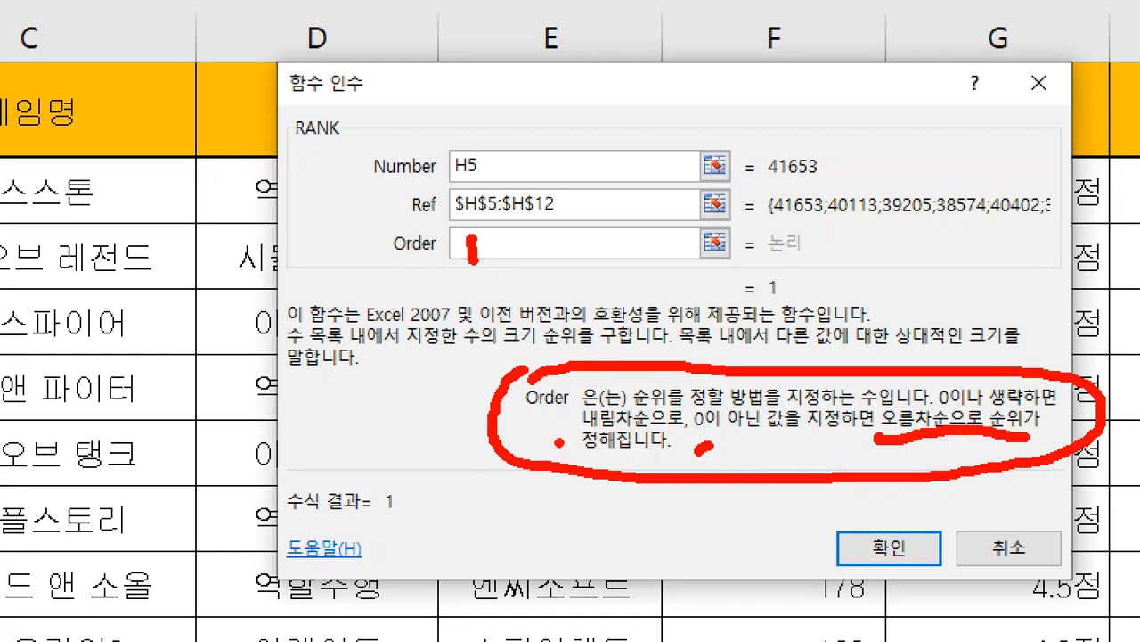
{"action": "left_click_drag", "start_coordinate": [567, 434], "coordinate": [624, 431]}
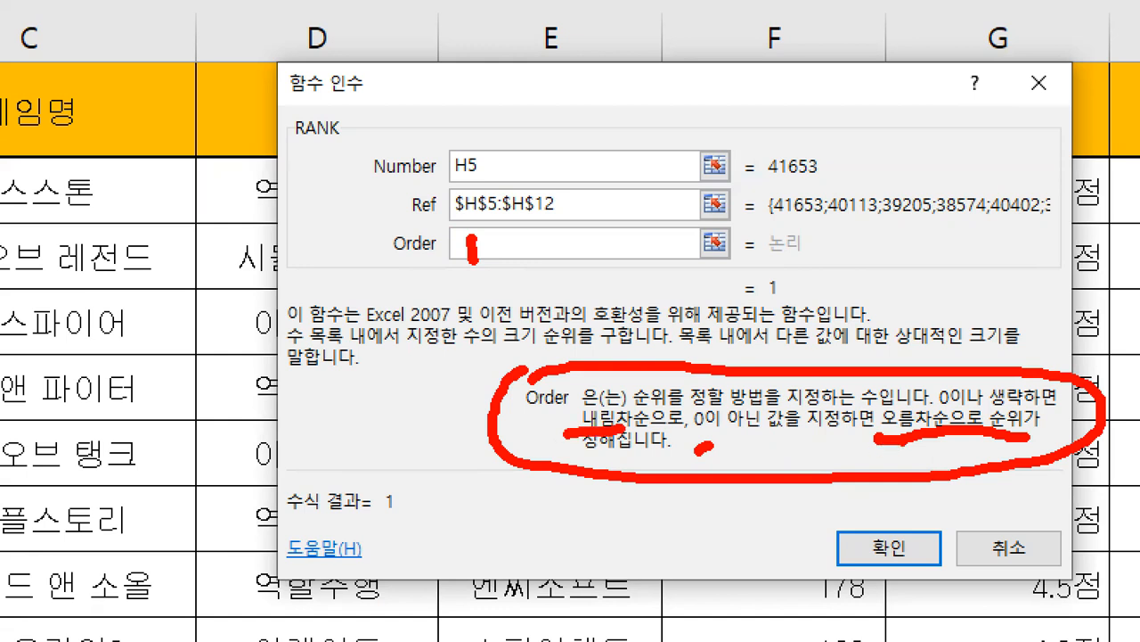
{"action": "left_click_drag", "start_coordinate": [856, 444], "coordinate": [857, 469]}
{"action": "left_click", "coordinate": [868, 466]}
{"action": "key", "text": "Escape"}
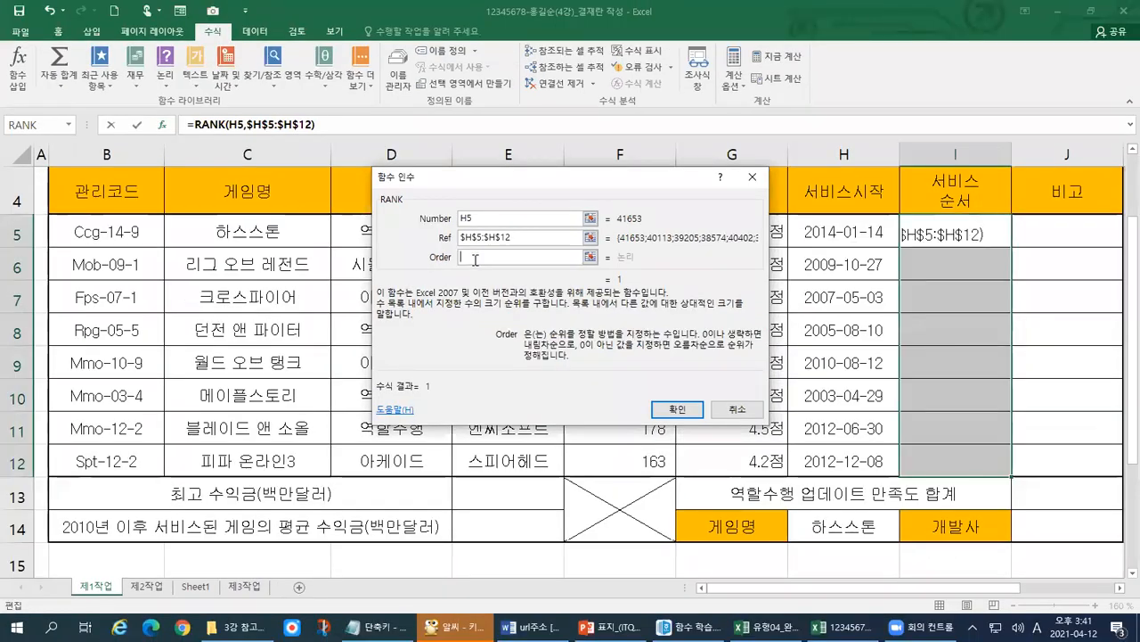
Set the Order argument to 1, underline it and tick 확인 in the magnified view.
{"action": "type", "text": "1"}
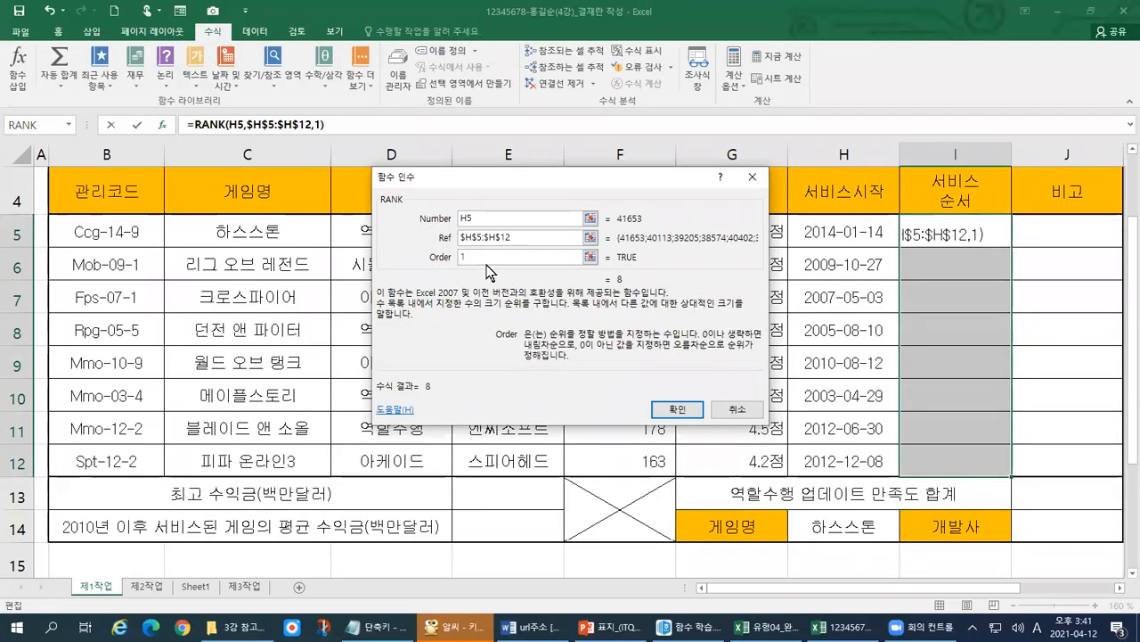
{"action": "key", "text": "ctrl+1"}
{"action": "left_click", "coordinate": [493, 267]}
{"action": "left_click_drag", "start_coordinate": [424, 262], "coordinate": [450, 265]}
{"action": "left_click_drag", "start_coordinate": [816, 515], "coordinate": [877, 524]}
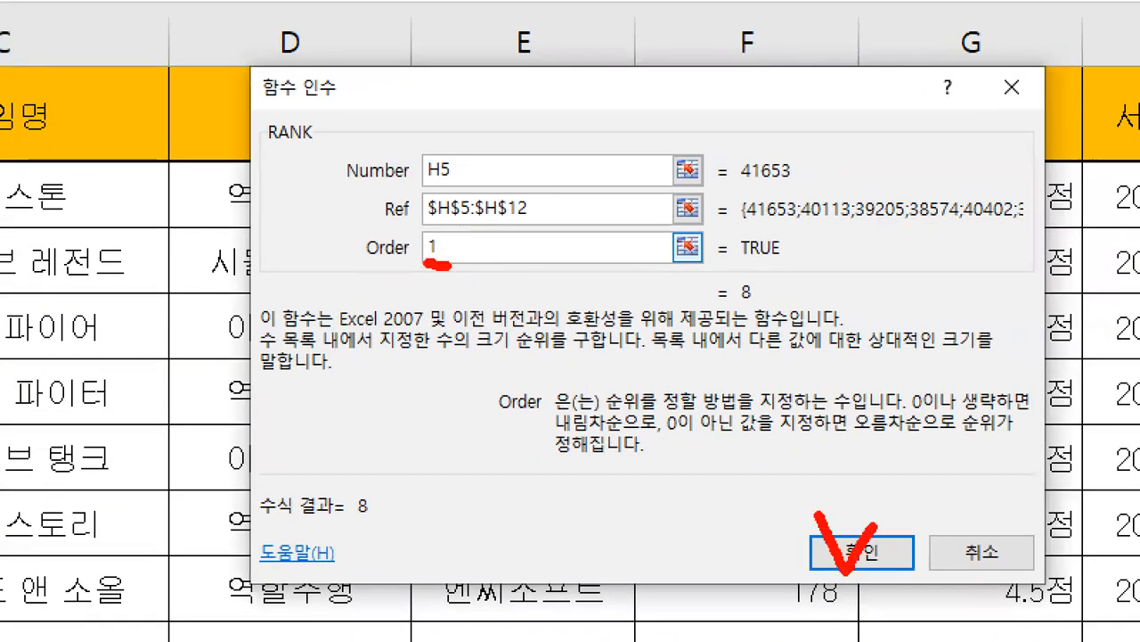
{"action": "key", "text": "Escape"}
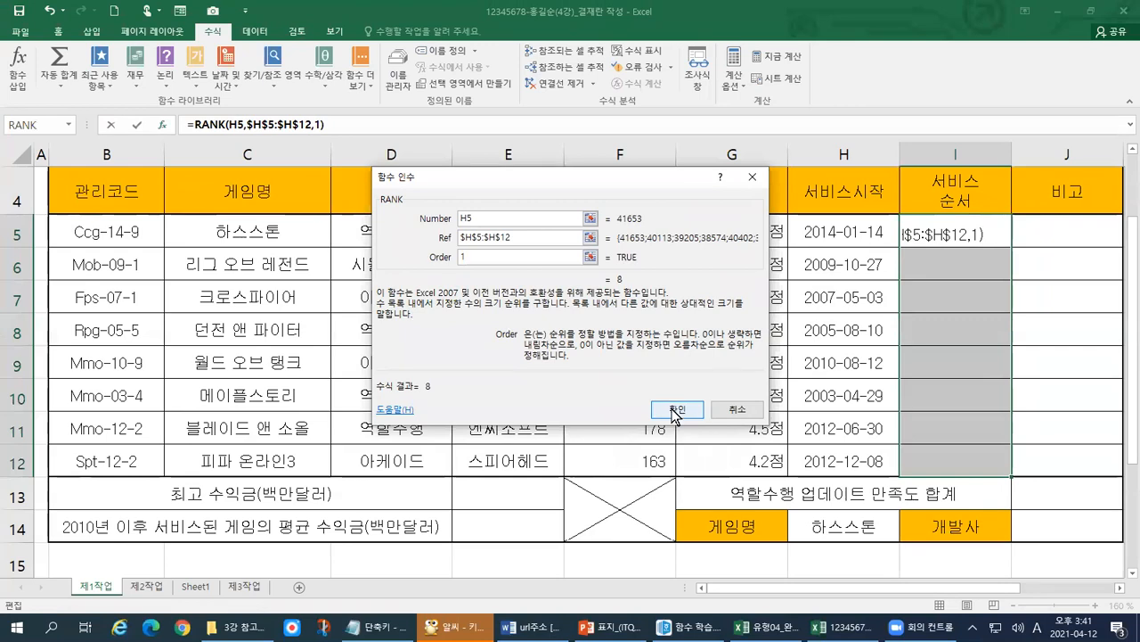
Underline the formula =RANK(H5,$H$5:$H$12,1) above the sheet and trace its closing bracket in the magnified view.
{"action": "key", "text": "ctrl+1"}
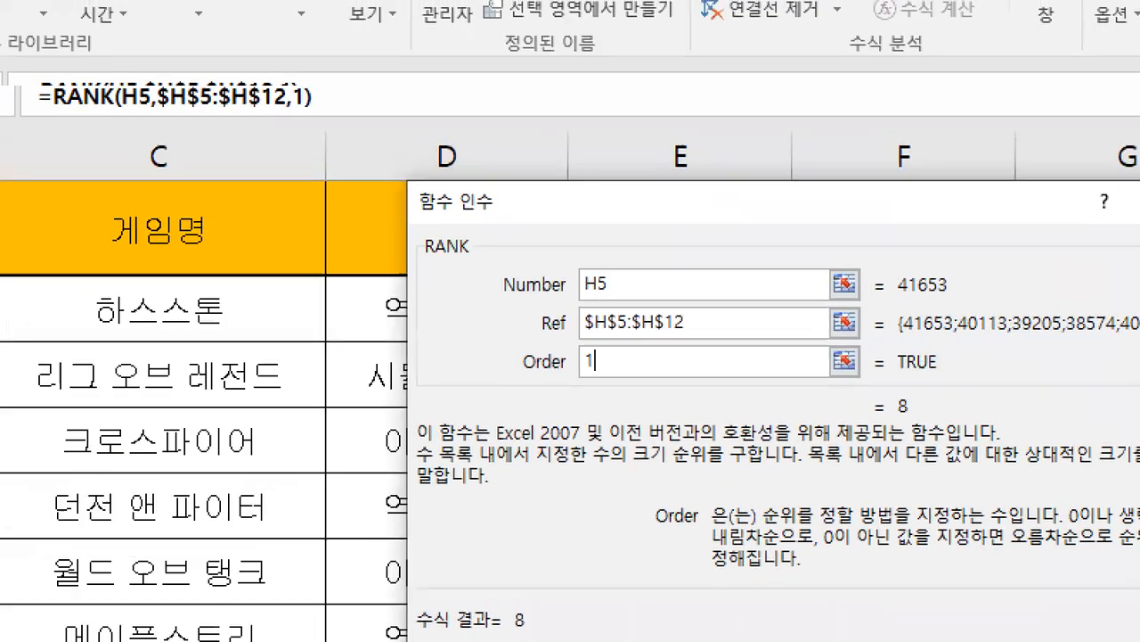
{"action": "left_click", "coordinate": [329, 150]}
{"action": "mouse_move", "coordinate": [32, 114]}
{"action": "left_mouse_down"}
{"action": "mouse_move", "coordinate": [345, 130]}
{"action": "mouse_move", "coordinate": [352, 118]}
{"action": "left_mouse_up"}
{"action": "mouse_move", "coordinate": [311, 72]}
{"action": "left_mouse_down"}
{"action": "mouse_move", "coordinate": [323, 118]}
{"action": "mouse_move", "coordinate": [303, 126]}
{"action": "left_mouse_up"}
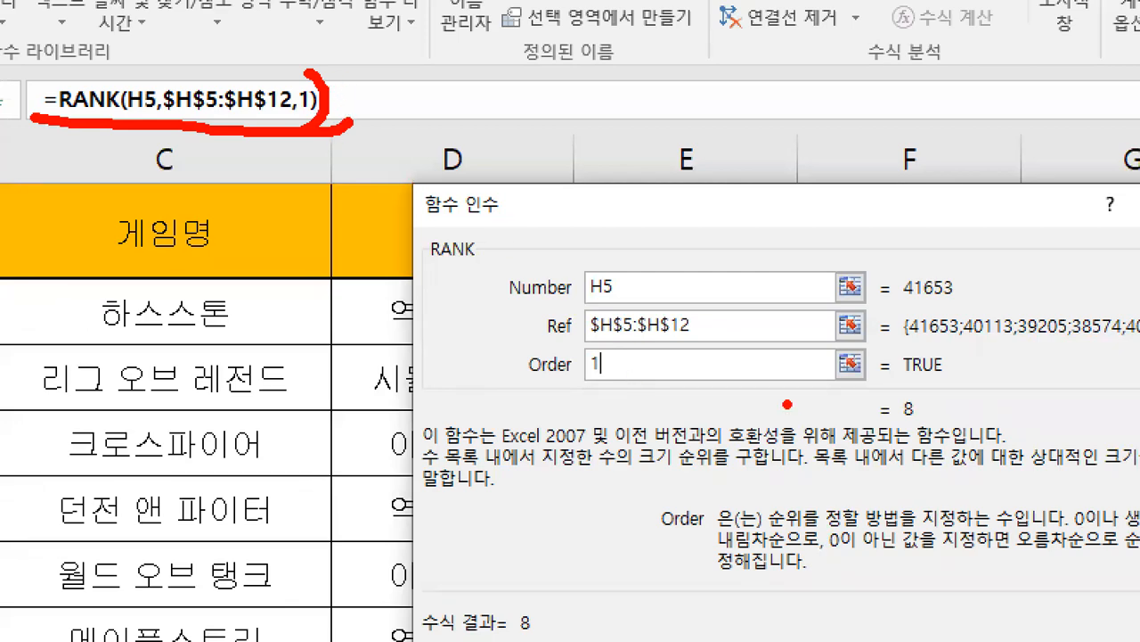
Accept the RANK arguments to place =RANK(H5,$H$5:$H$12,1) in I5, and examine the sheet in the magnified view.
{"action": "key", "text": "Escape"}
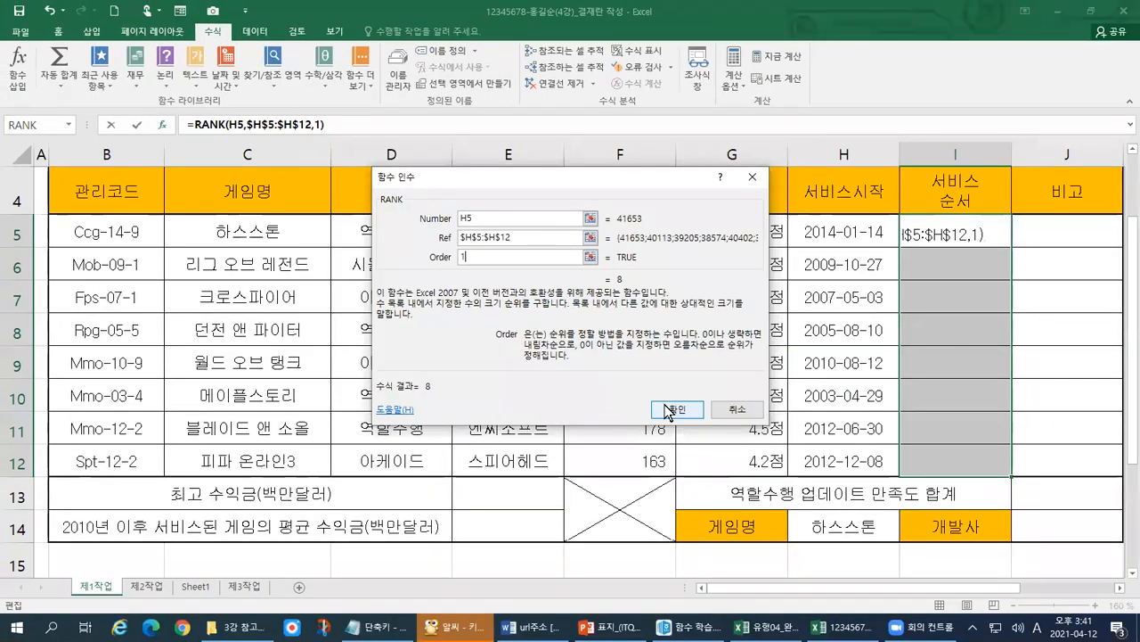
{"action": "left_click", "coordinate": [668, 409]}
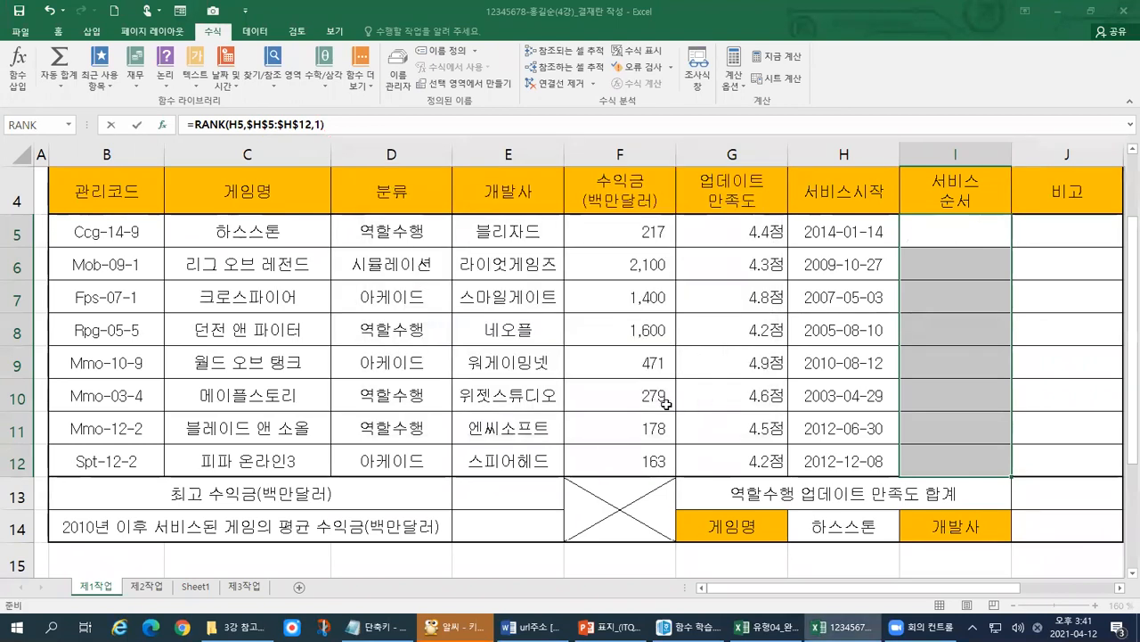
{"action": "key", "text": "ctrl+1"}
{"action": "left_click", "coordinate": [989, 190]}
{"action": "mouse_move", "coordinate": [670, 142]}
{"action": "left_mouse_down"}
{"action": "mouse_move", "coordinate": [764, 142]}
{"action": "mouse_move", "coordinate": [861, 107]}
{"action": "mouse_move", "coordinate": [695, 88]}
{"action": "mouse_move", "coordinate": [674, 139]}
{"action": "left_mouse_up"}
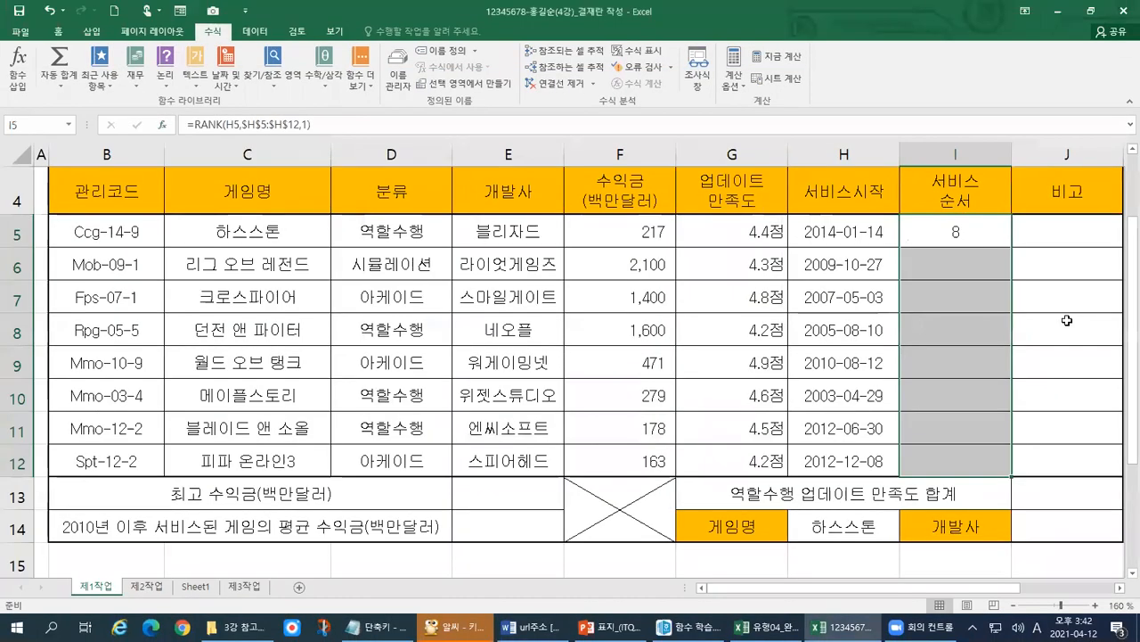
Try filling the RANK formula from I5 down to I12, and undo the fill.
{"action": "left_click", "coordinate": [852, 115]}
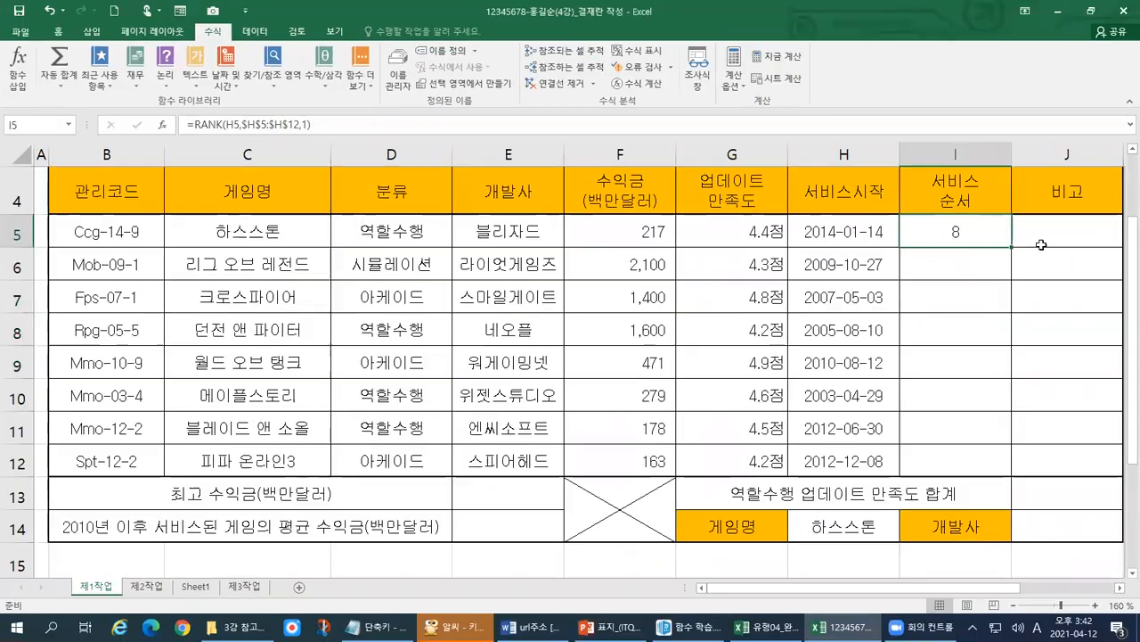
{"action": "left_click_drag", "start_coordinate": [1011, 245], "coordinate": [1006, 476]}
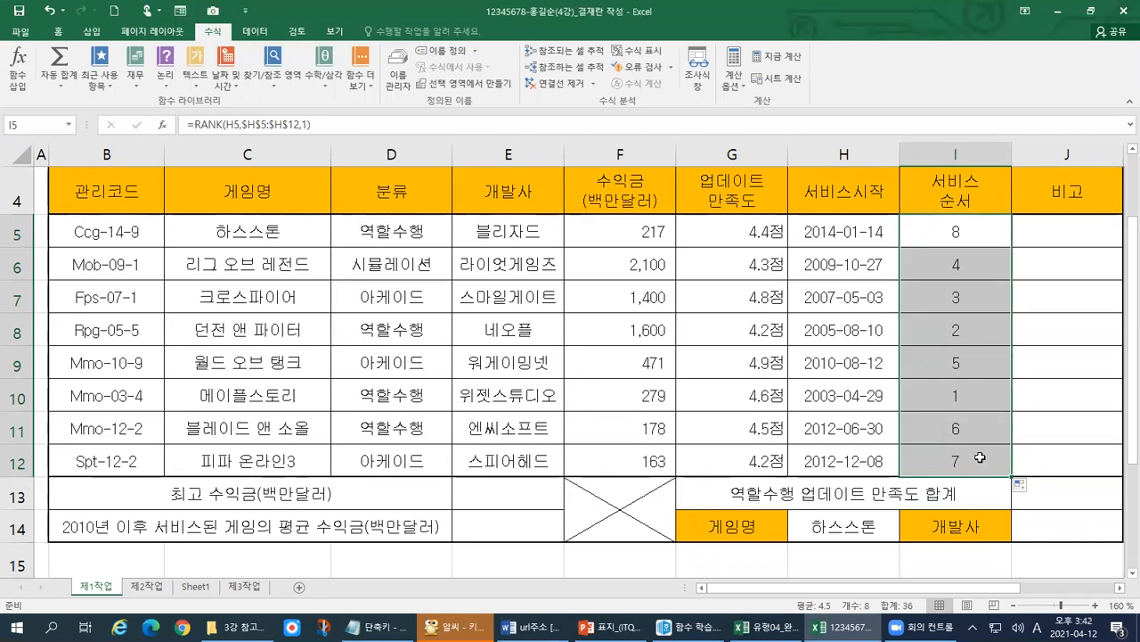
{"action": "key", "text": "ctrl+z"}
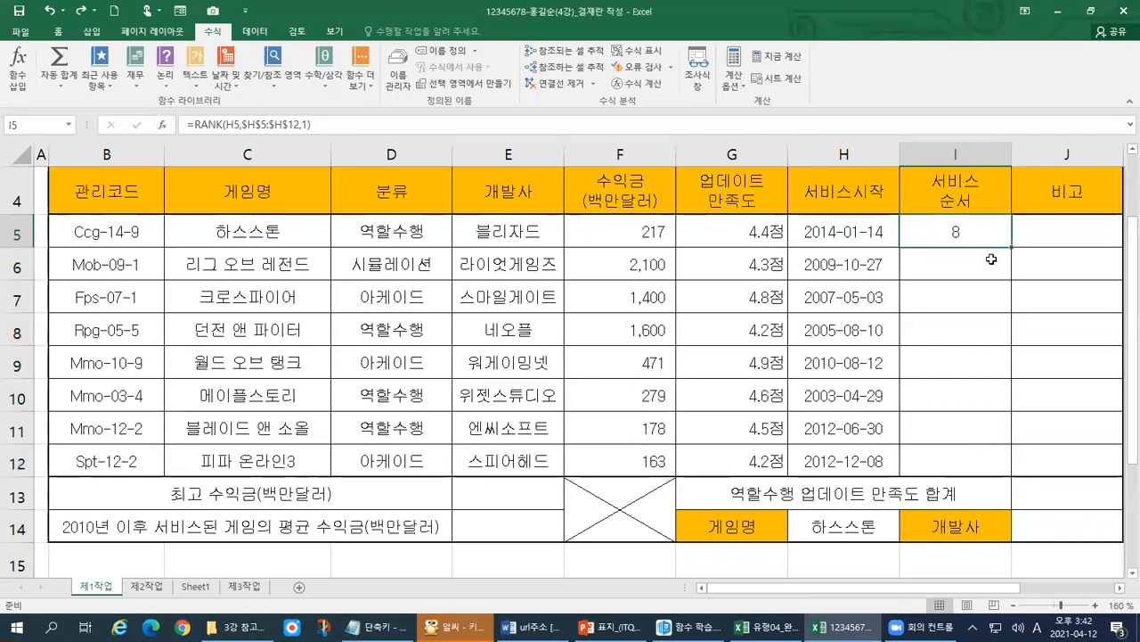
Switch to the 유형04_완성 workbook, underline &연산자 in condition (1) in the magnified view, and return to the exercise workbook.
{"action": "key", "text": "alt+Tab"}
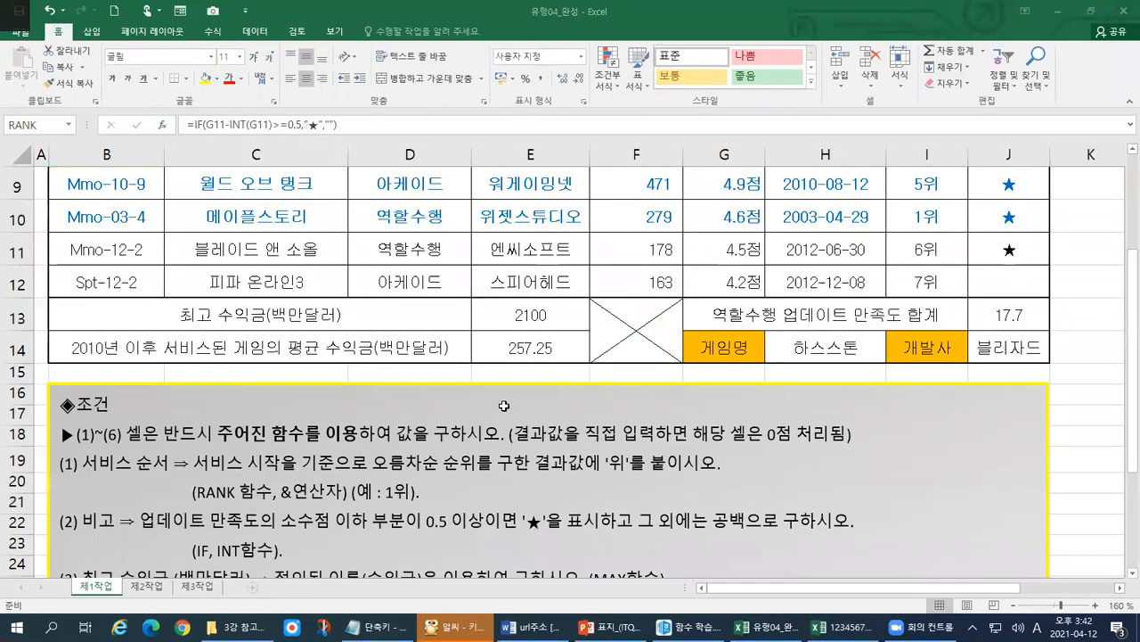
{"action": "left_click_drag", "start_coordinate": [287, 491], "coordinate": [331, 496]}
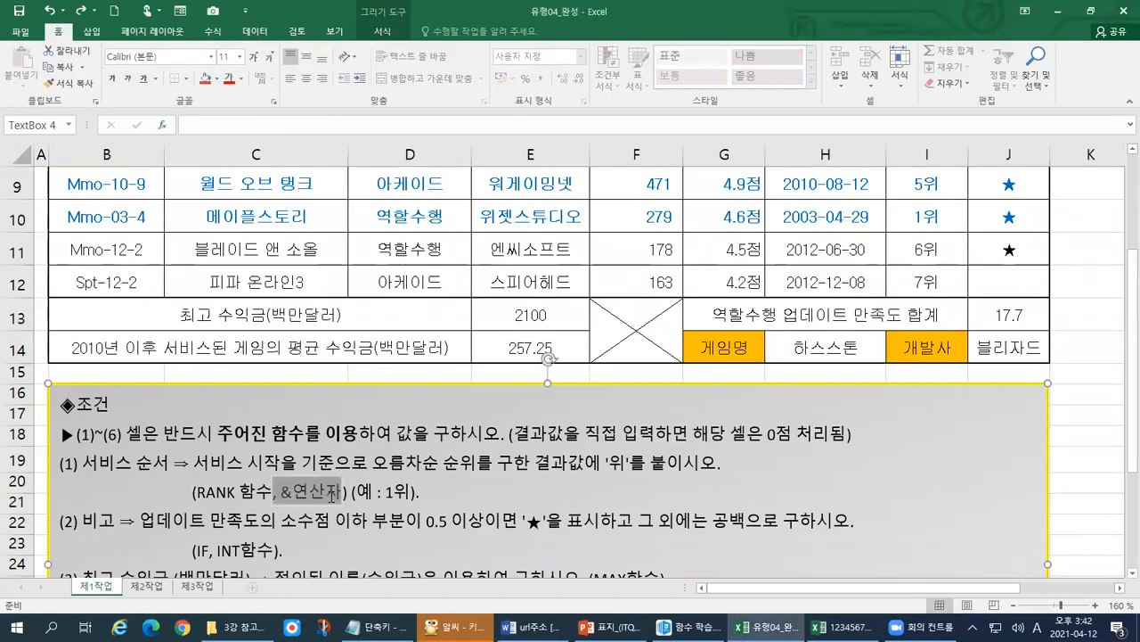
{"action": "key", "text": "ctrl+1"}
{"action": "left_click", "coordinate": [329, 507]}
{"action": "left_click_drag", "start_coordinate": [212, 503], "coordinate": [341, 501]}
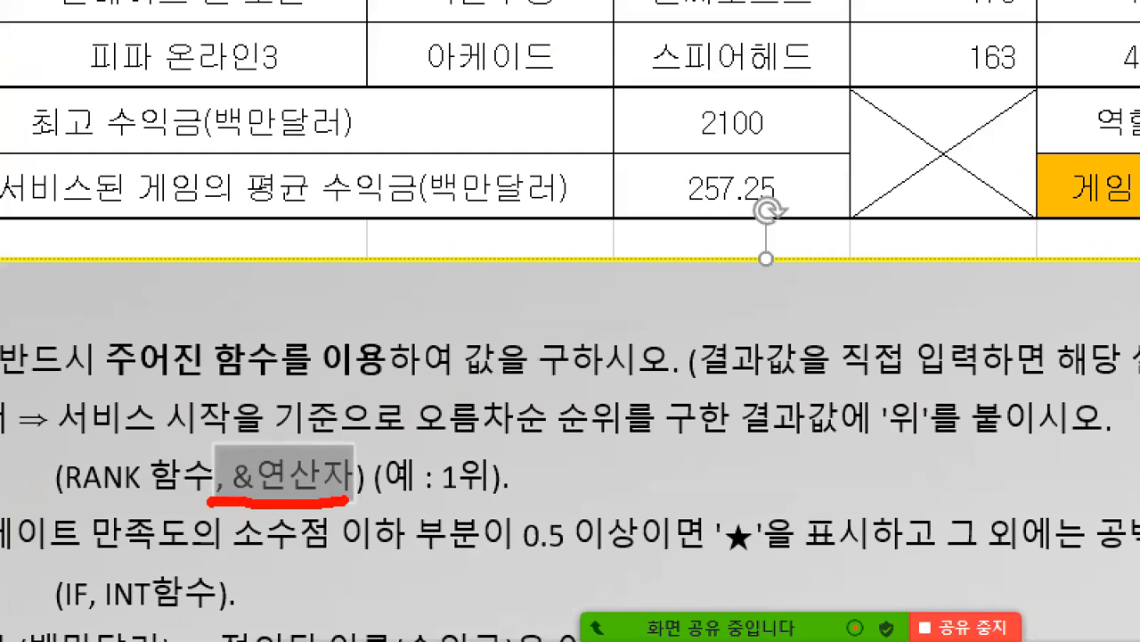
{"action": "key", "text": "Escape"}
{"action": "key", "text": "alt+Tab"}
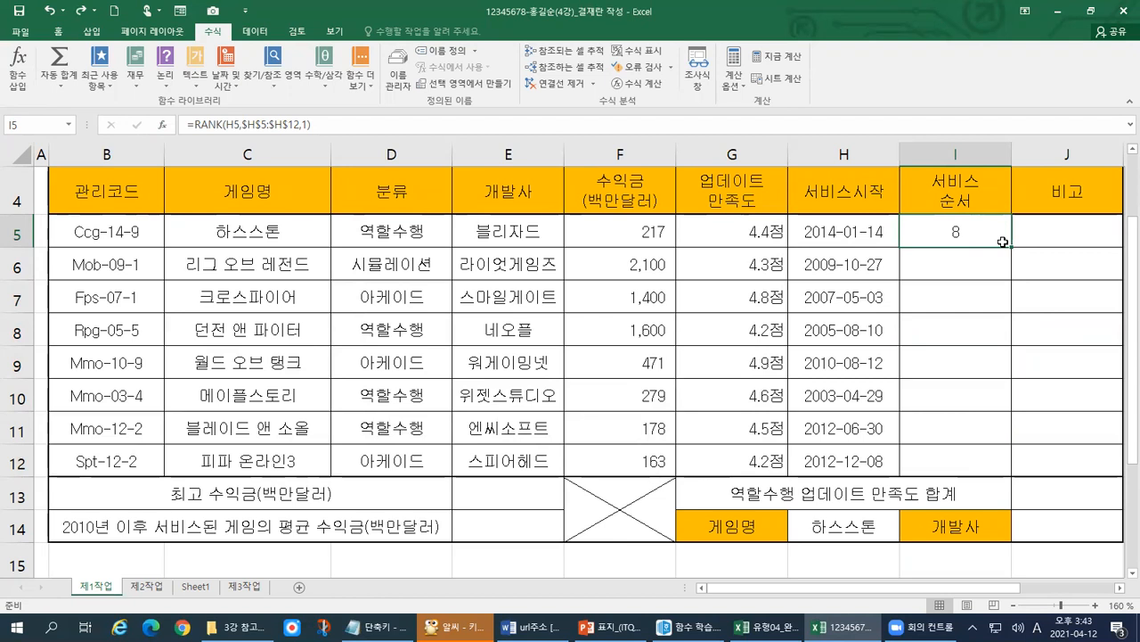
{"action": "double_click", "coordinate": [1003, 242]}
{"action": "left_click", "coordinate": [964, 237]}
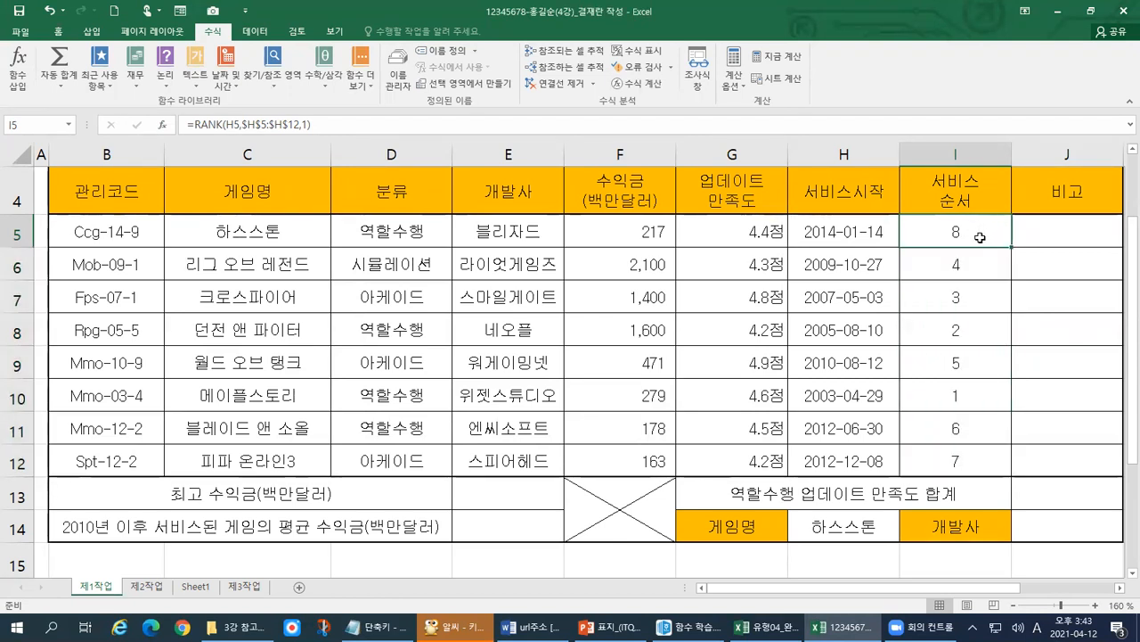
{"action": "left_click_drag", "start_coordinate": [1013, 247], "coordinate": [1001, 470]}
{"action": "key", "text": "ctrl+z"}
{"action": "key", "text": "ctrl+y"}
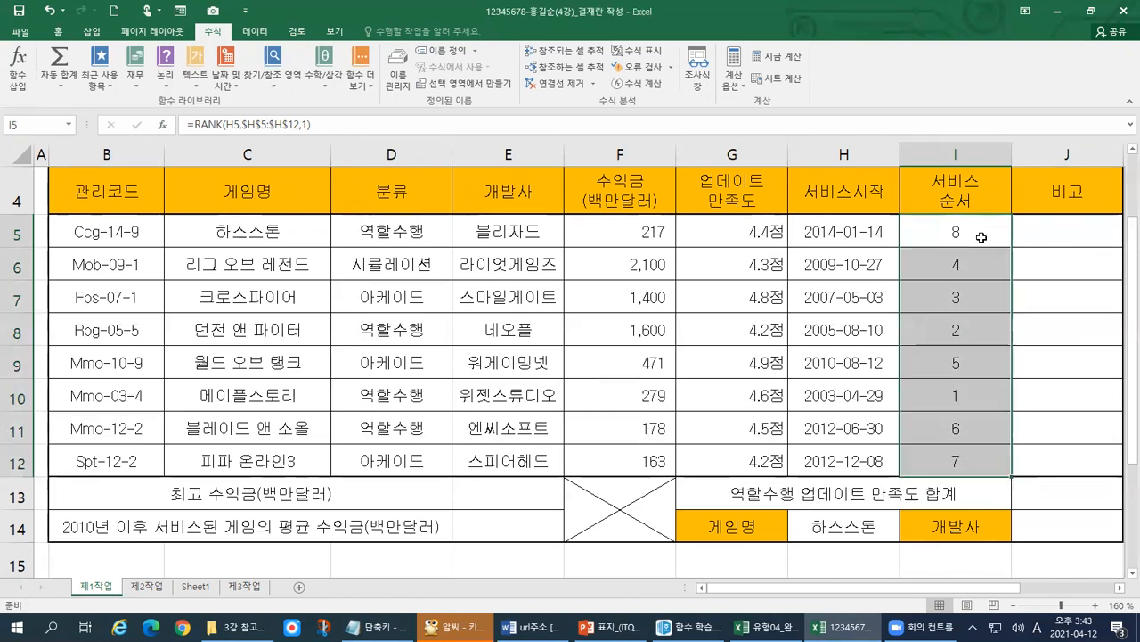
{"action": "key", "text": "ctrl+z"}
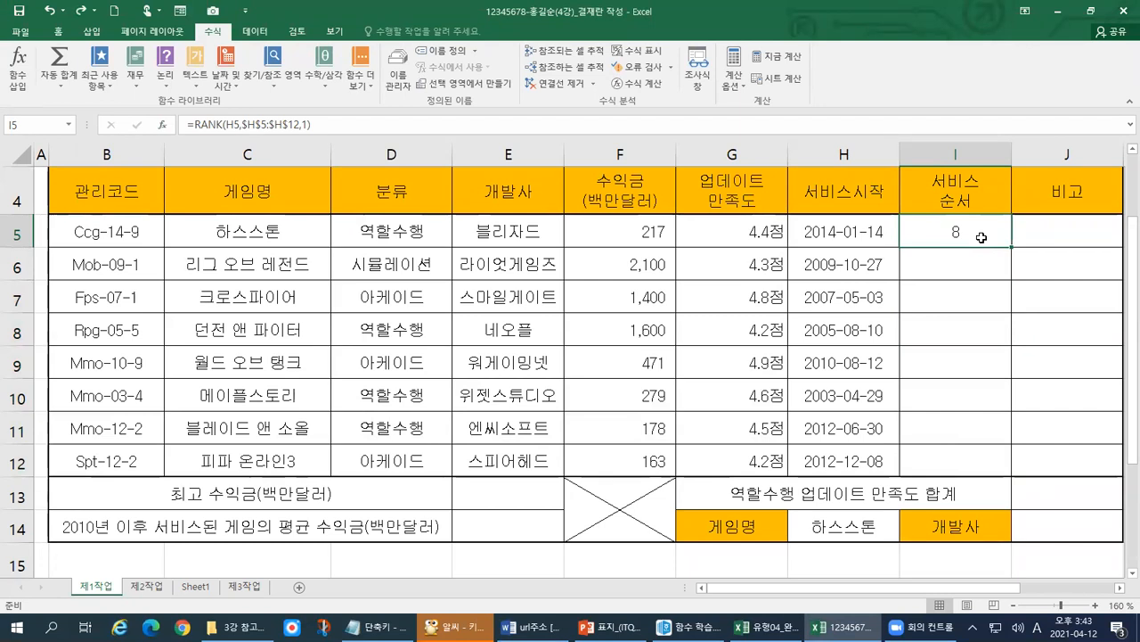
Append &"위" to the RANK formula in I5 so it reads =RANK(H5,$H$5:$H$12,1)&"위".
{"action": "key", "text": "F2"}
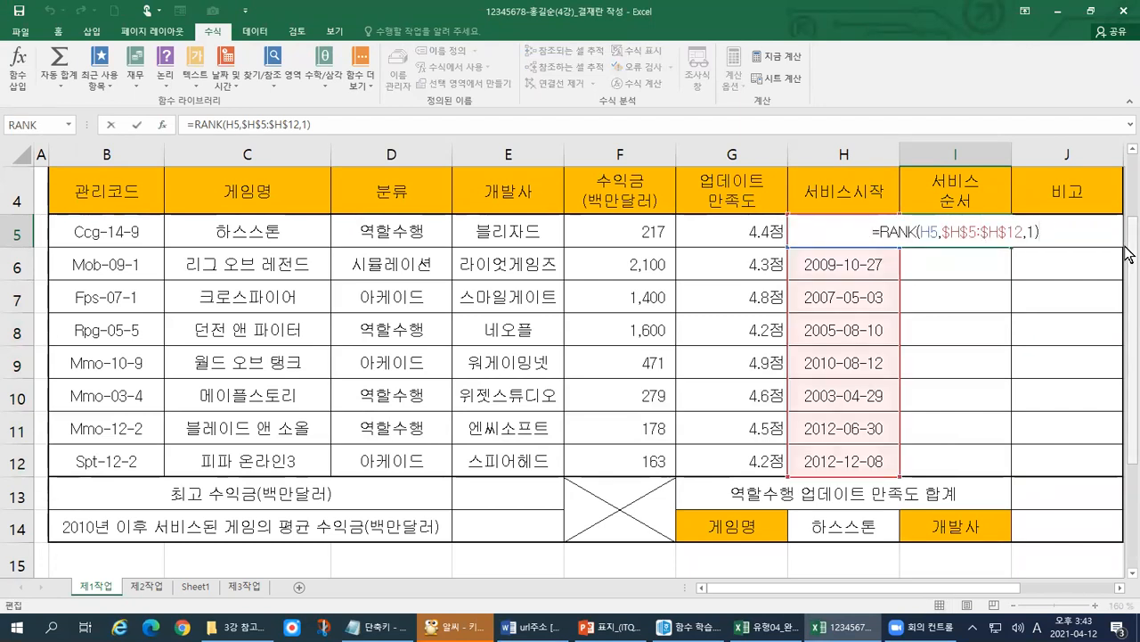
{"action": "type", "text": "&"}
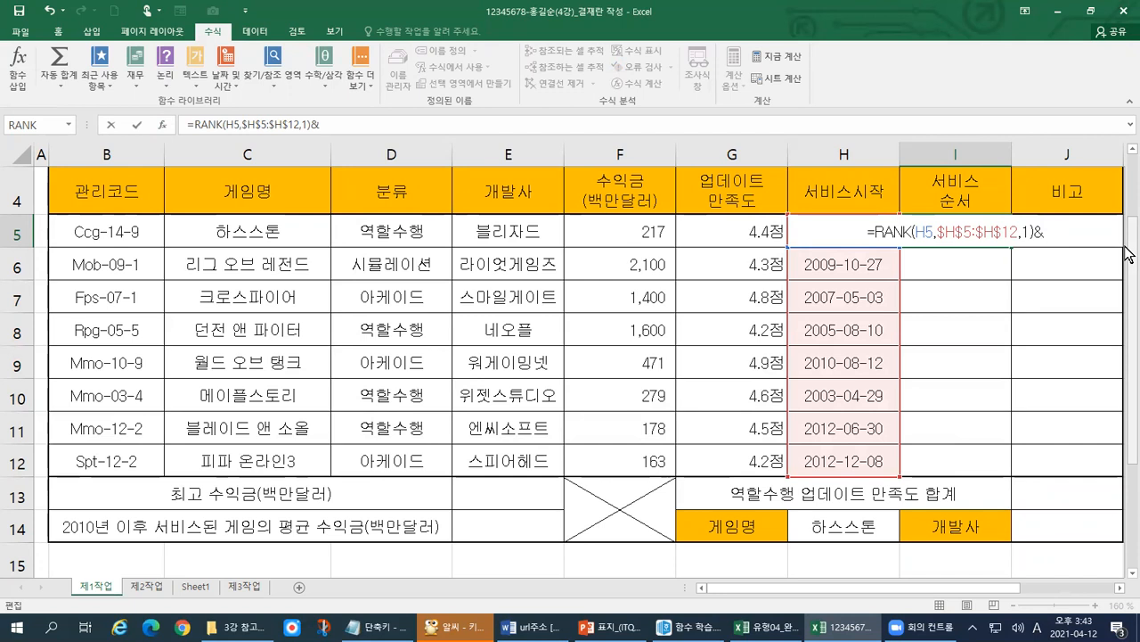
{"action": "type", "text": "\""}
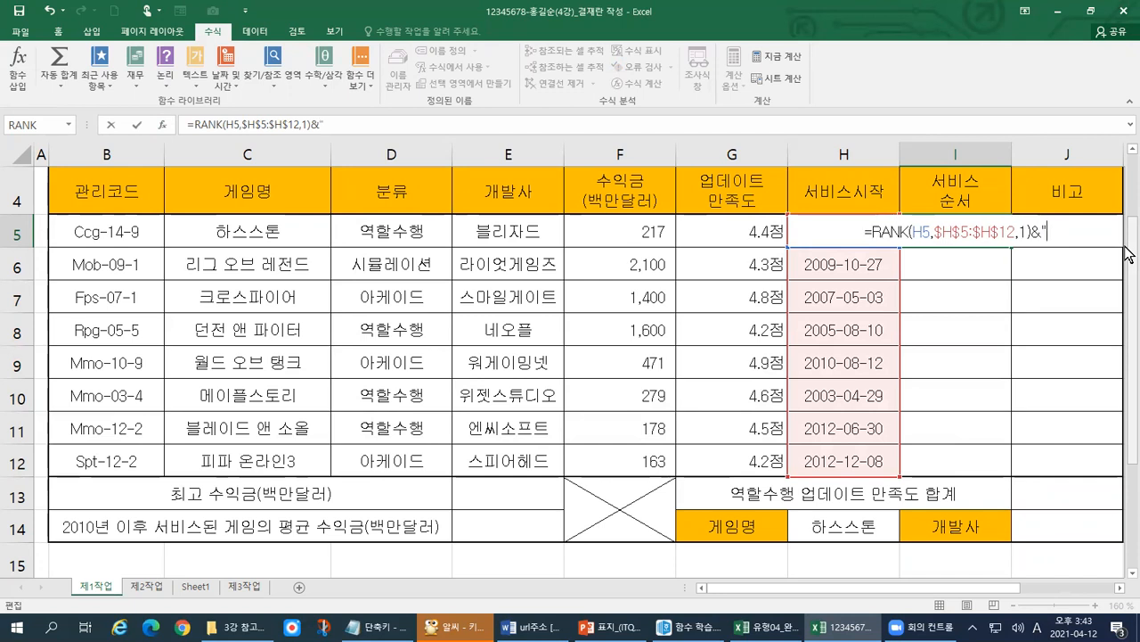
{"action": "type", "text": "dnl"}
{"action": "key", "text": "BackSpace"}
{"action": "key", "text": "BackSpace"}
{"action": "key", "text": "BackSpace"}
{"action": "key", "text": "Hangul"}
{"action": "type", "text": "ㅇnl"}
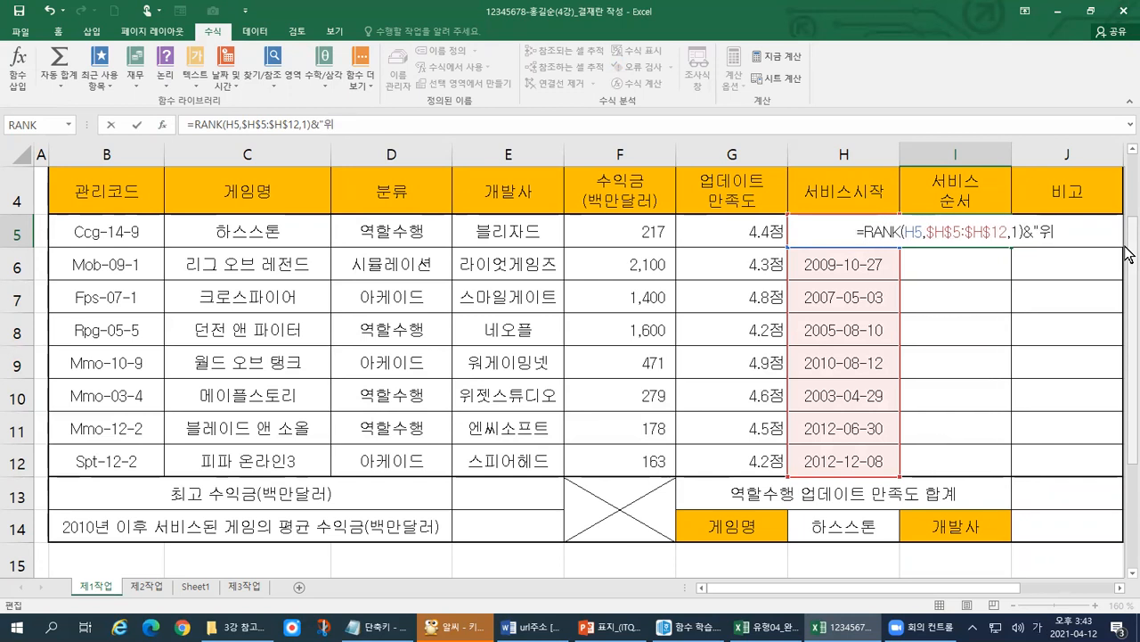
{"action": "type", "text": "\""}
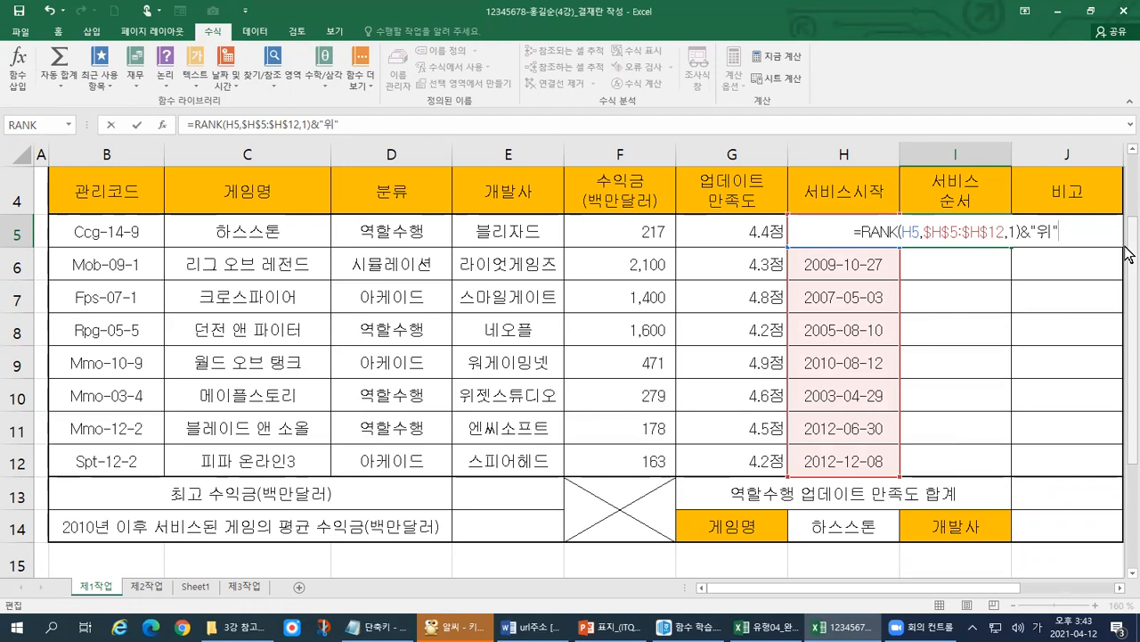
{"action": "key", "text": "Return"}
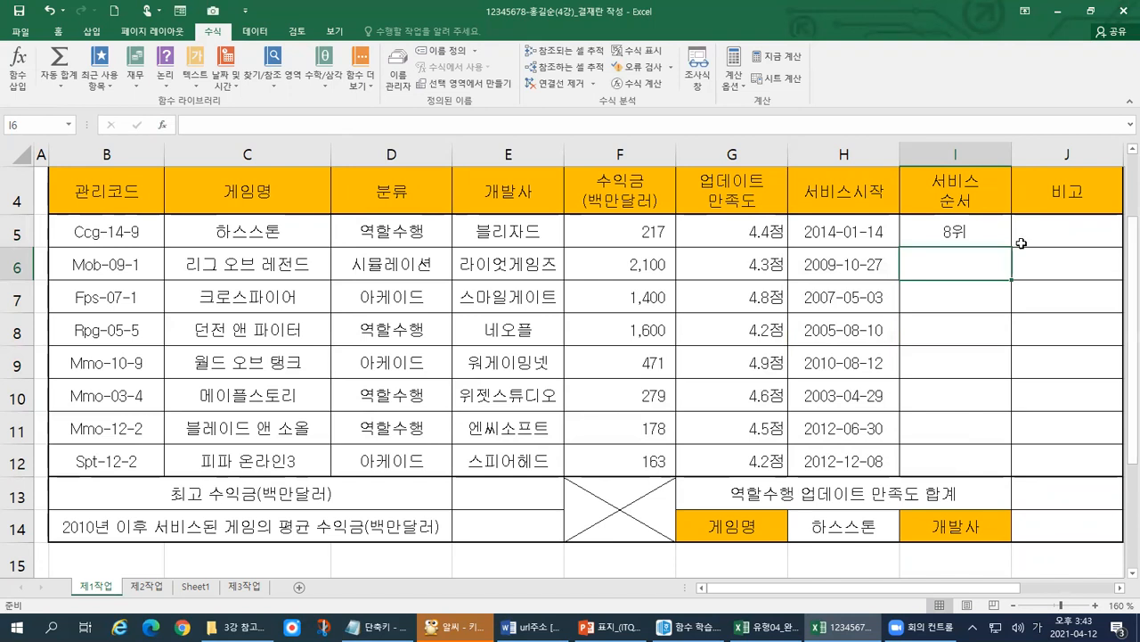
Fill the completed 서비스 순서 formula from I5 down to I12.
{"action": "left_click", "coordinate": [992, 225]}
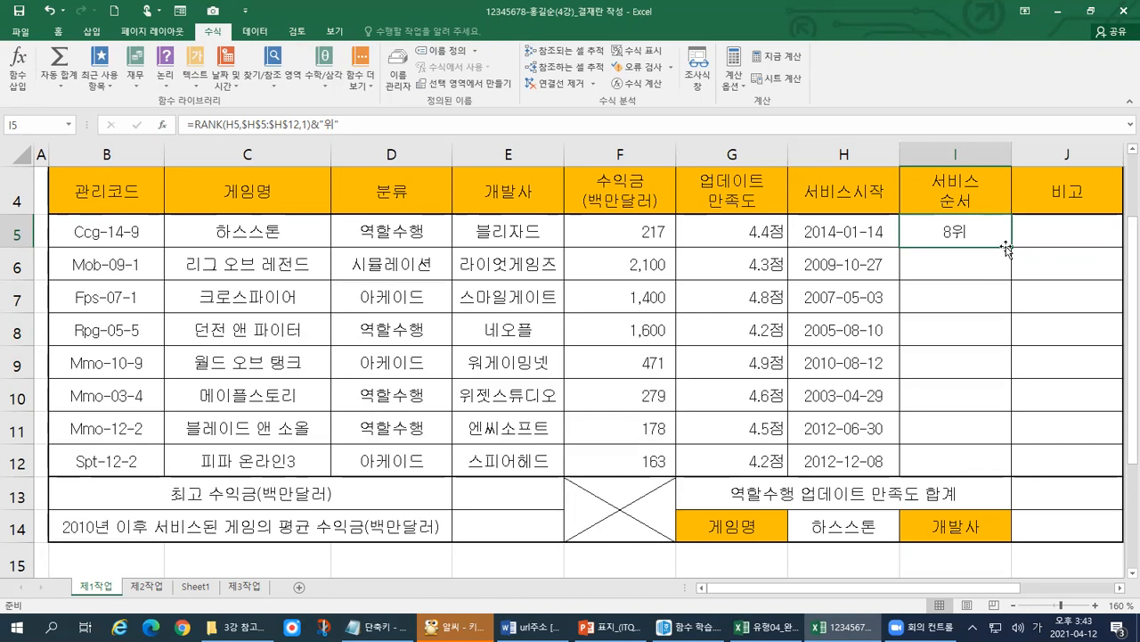
{"action": "mouse_move", "coordinate": [1010, 247]}
{"action": "left_mouse_down"}
{"action": "mouse_move", "coordinate": [1014, 468]}
{"action": "mouse_move", "coordinate": [1025, 297]}
{"action": "mouse_move", "coordinate": [1014, 247]}
{"action": "left_mouse_up"}
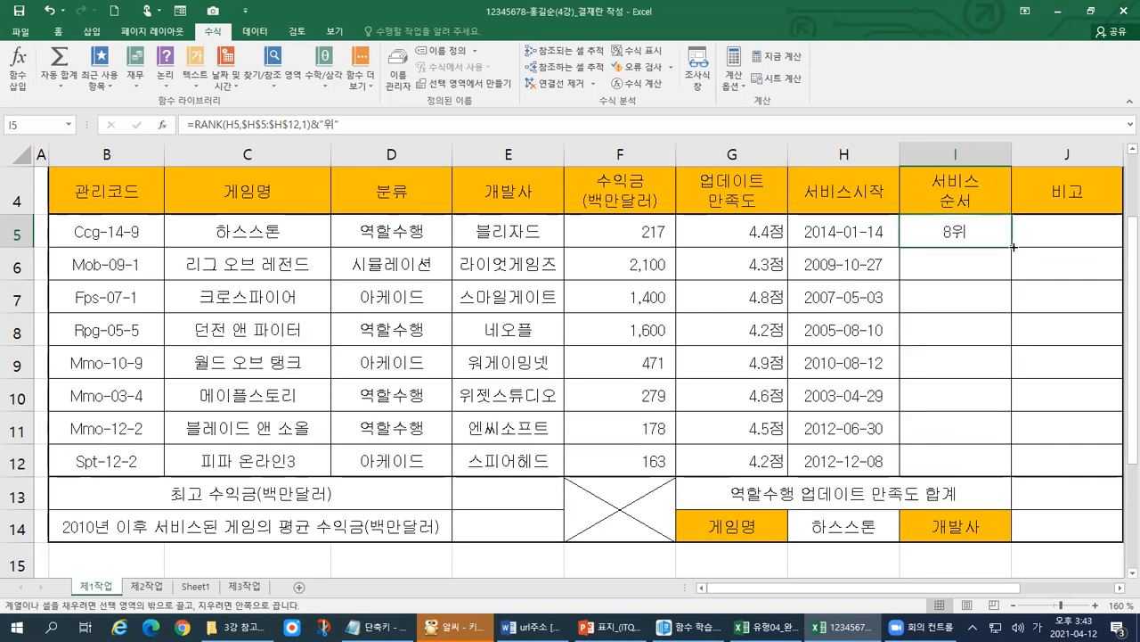
{"action": "left_click_drag", "start_coordinate": [1014, 247], "coordinate": [1004, 462]}
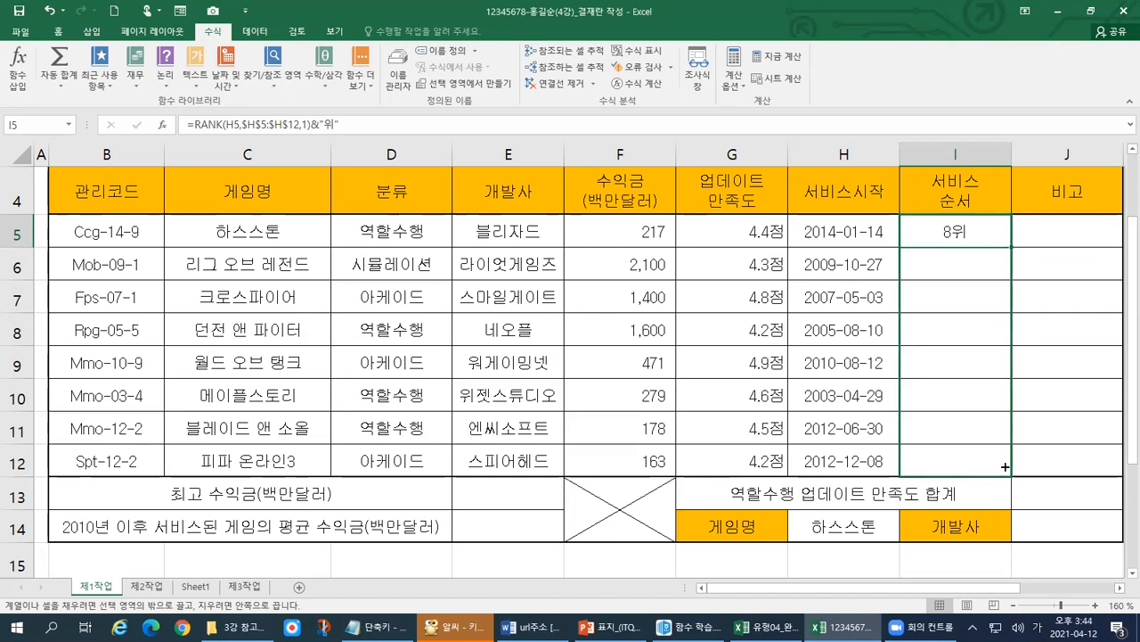
{"action": "left_click_drag", "start_coordinate": [1005, 466], "coordinate": [1005, 466]}
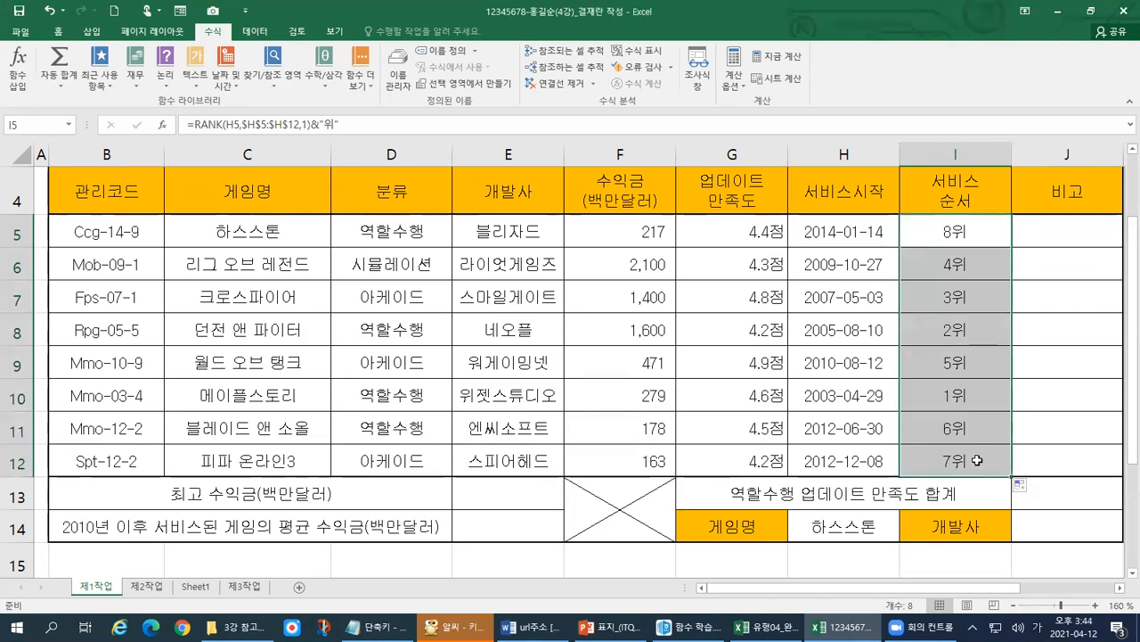
{"action": "left_click_drag", "start_coordinate": [973, 420], "coordinate": [981, 450]}
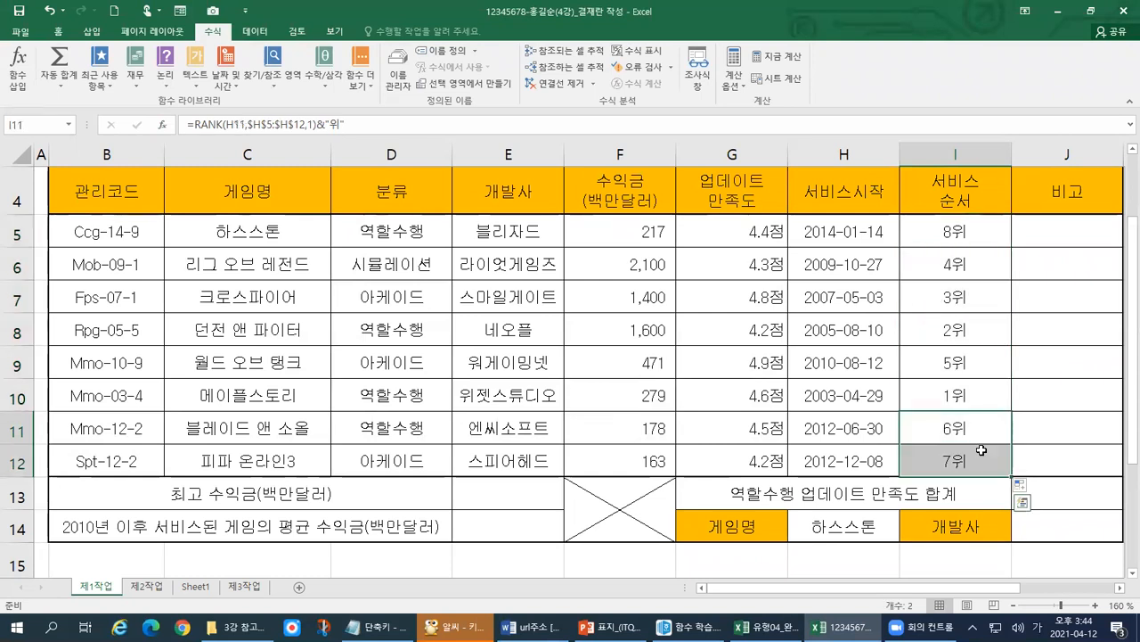
{"action": "left_click", "coordinate": [987, 235]}
{"action": "left_click_drag", "start_coordinate": [989, 247], "coordinate": [987, 460]}
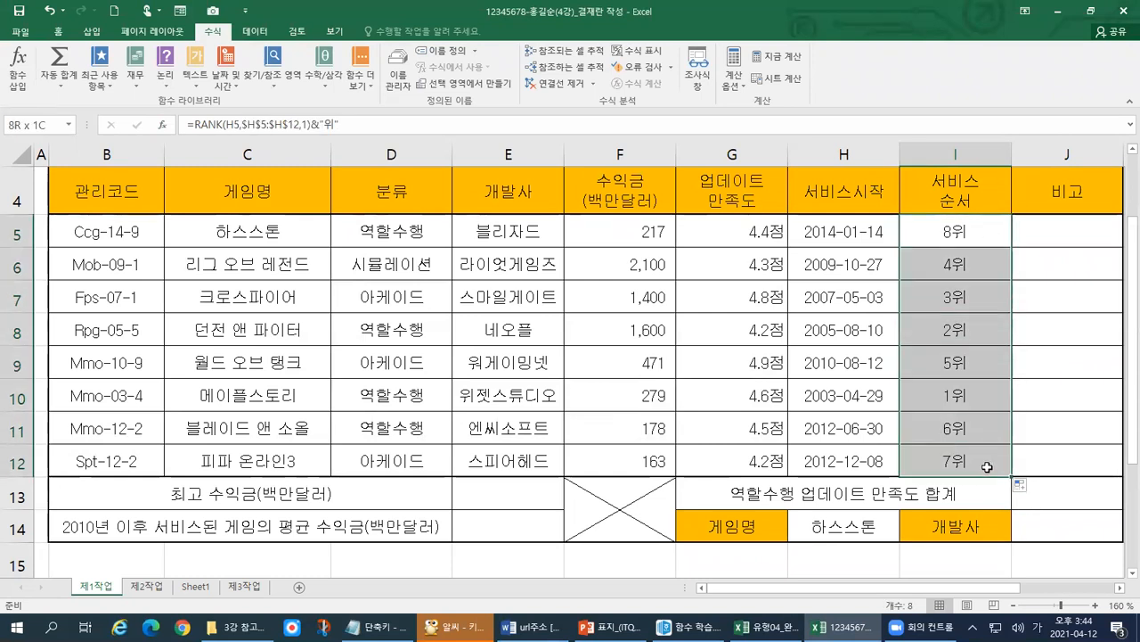
{"action": "left_click_drag", "start_coordinate": [991, 234], "coordinate": [993, 459]}
{"action": "type", "text": "(1)"}
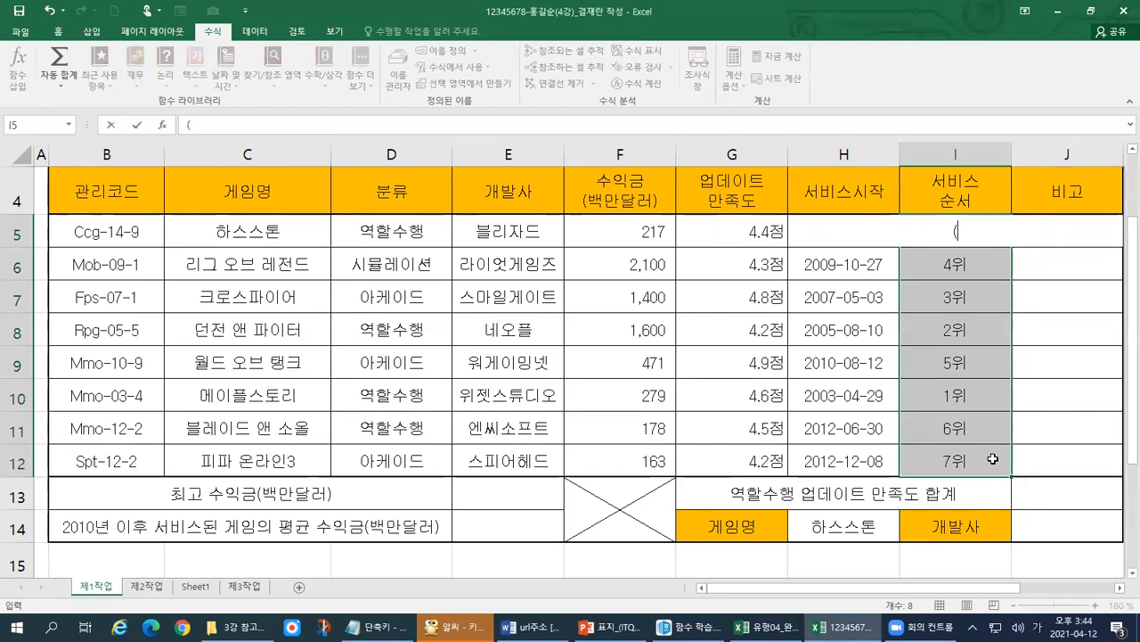
{"action": "key", "text": "Return"}
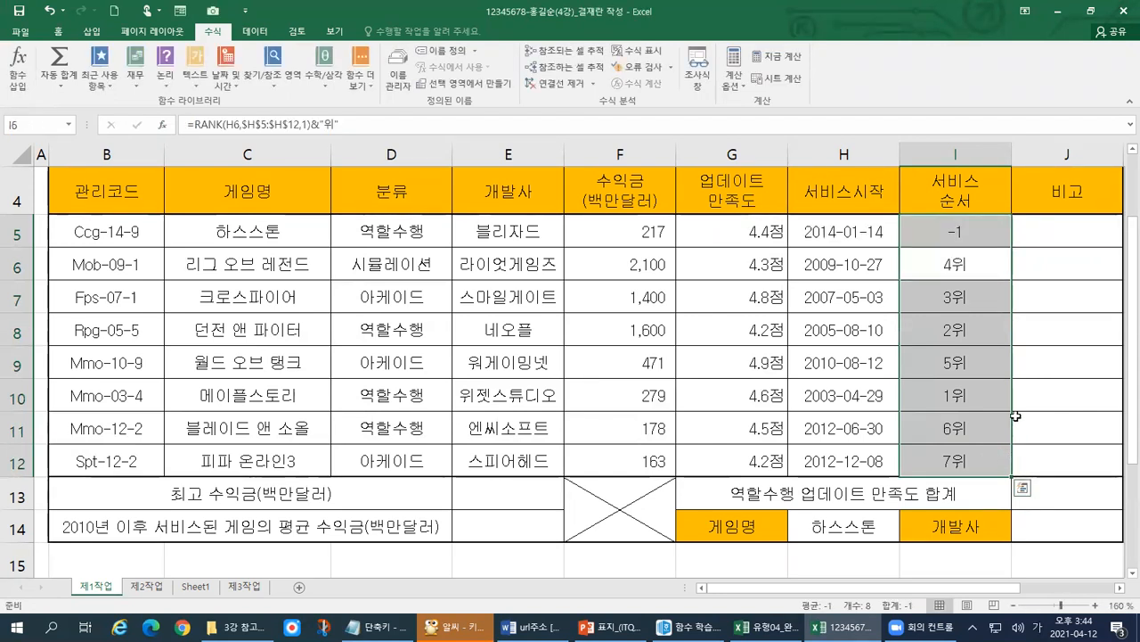
{"action": "key", "text": "ctrl+z"}
Clear the 서비스 순서 formulas from the range I5:I12.
{"action": "left_click", "coordinate": [981, 232]}
{"action": "left_click_drag", "start_coordinate": [981, 232], "coordinate": [969, 463]}
{"action": "key", "text": "Delete"}
{"action": "left_click", "coordinate": [968, 232]}
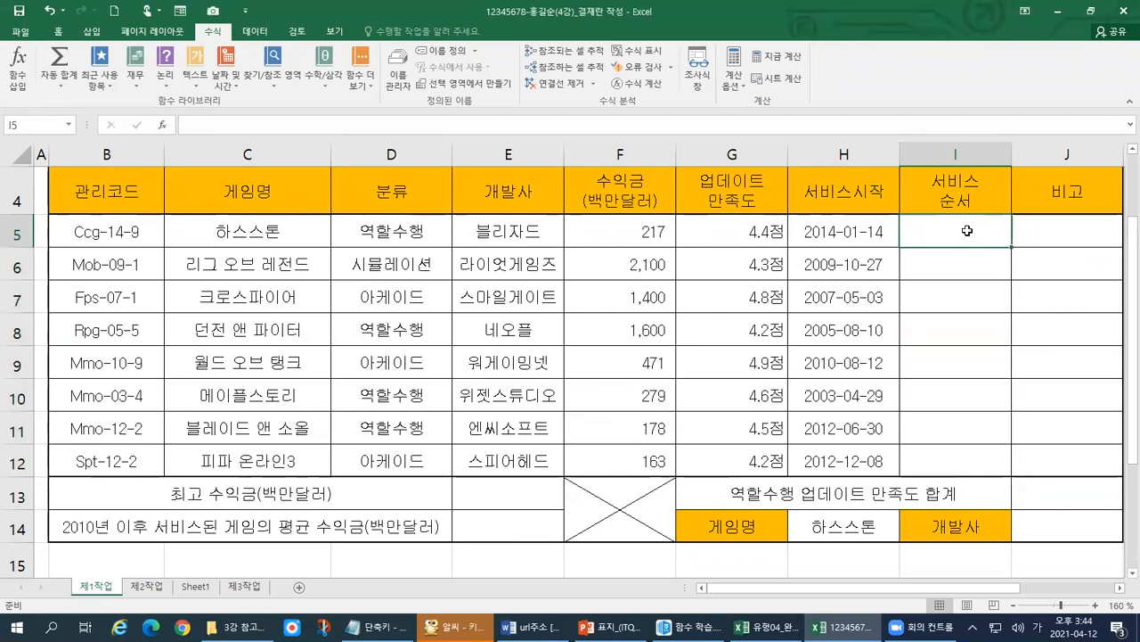
{"action": "type", "text": "(1_)"}
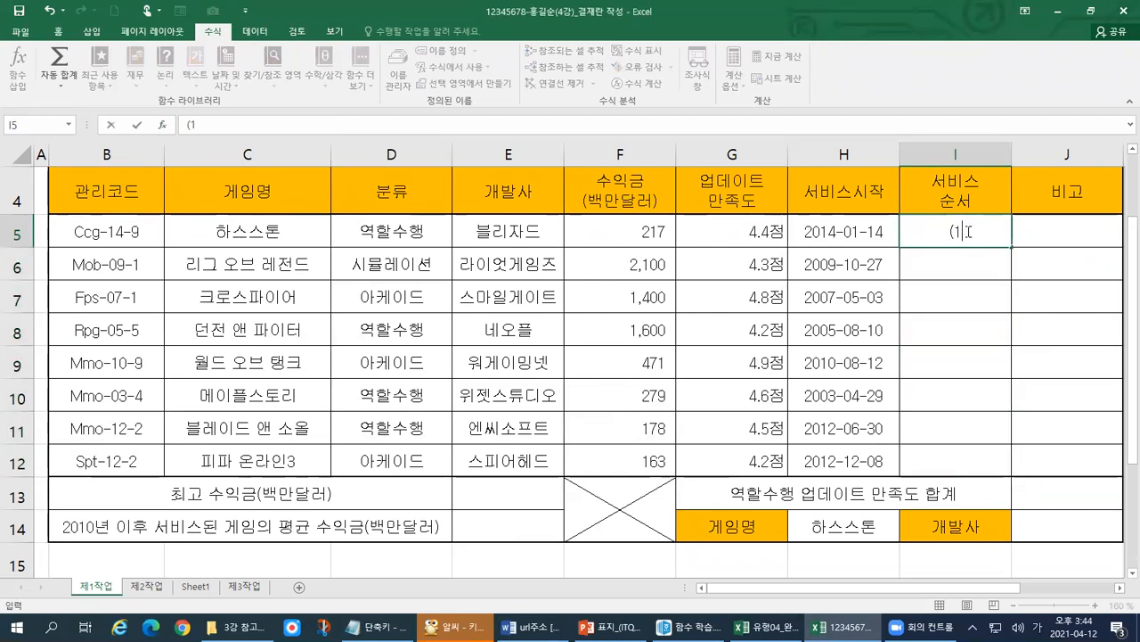
{"action": "left_click", "coordinate": [990, 239]}
{"action": "left_click", "coordinate": [1031, 238]}
{"action": "left_click", "coordinate": [953, 232]}
{"action": "key", "text": "ctrl+c"}
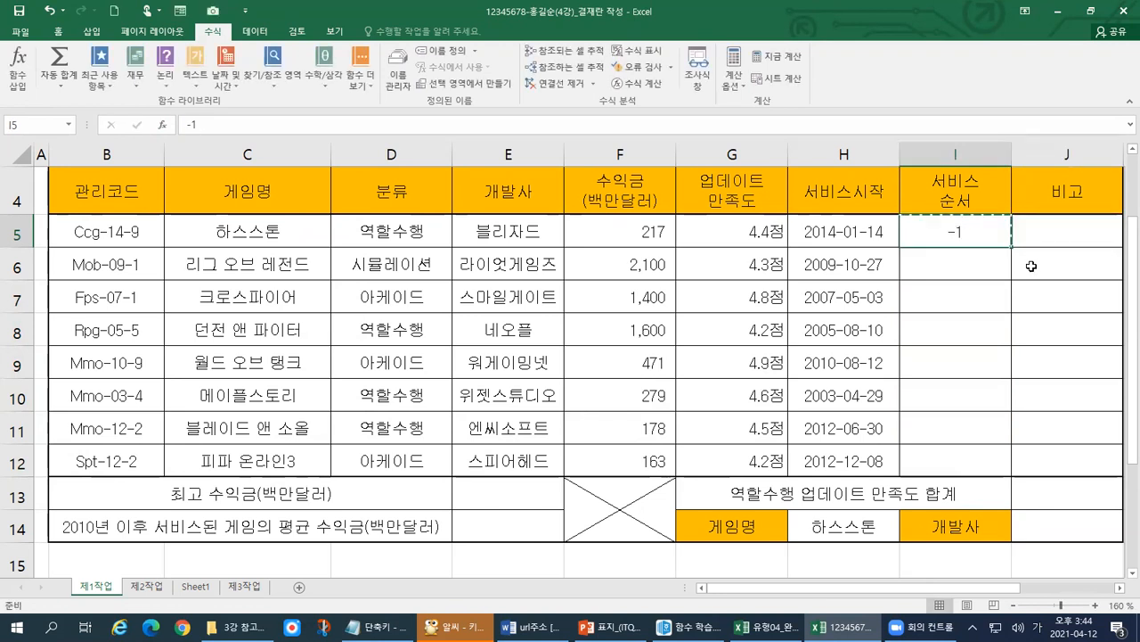
{"action": "key", "text": "ctrl+z"}
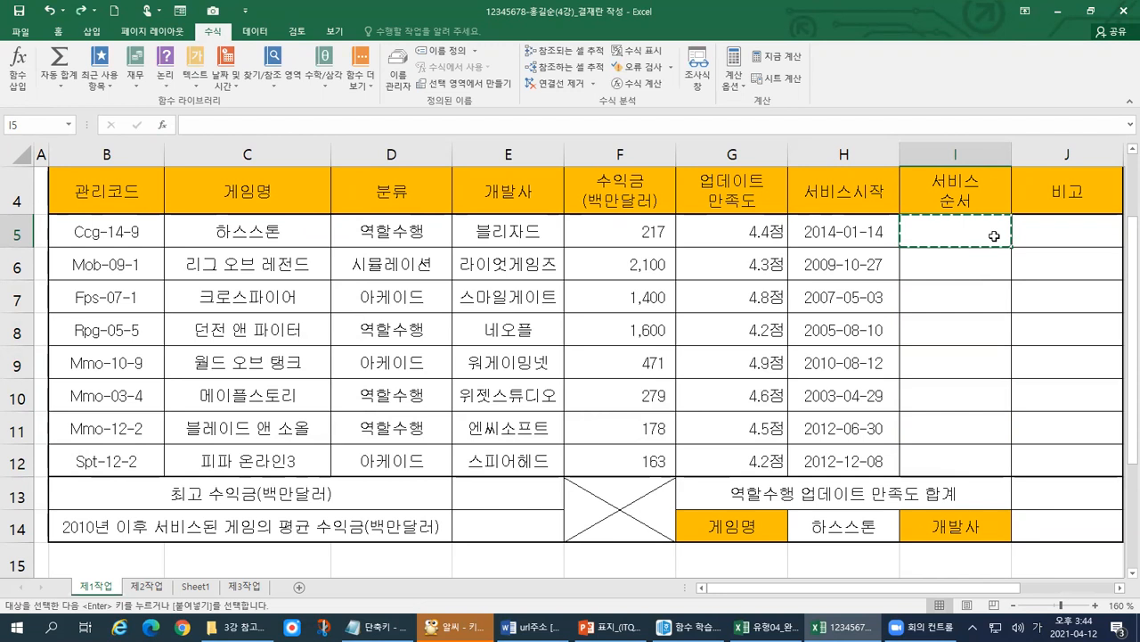
{"action": "type", "text": "ㅂ"}
{"action": "key", "text": "BackSpace"}
{"action": "type", "text": "(1"}
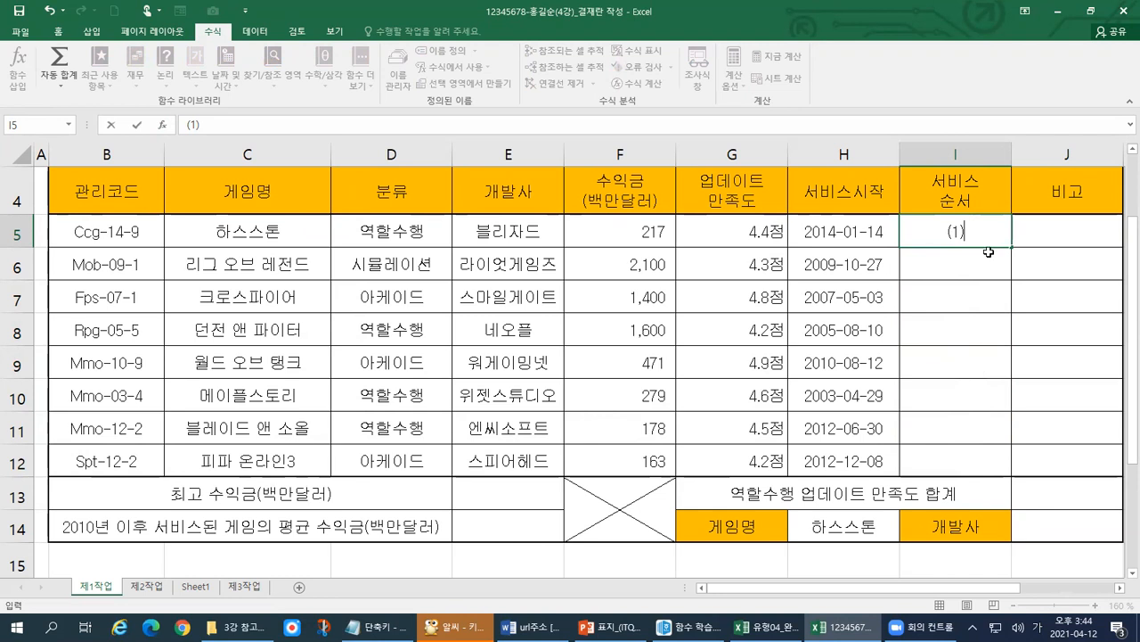
{"action": "key", "text": "ctrl+z"}
{"action": "key", "text": "ctrl+z"}
{"action": "key", "text": "ctrl+z"}
{"action": "key", "text": "ctrl+z"}
{"action": "key", "text": "ctrl+z"}
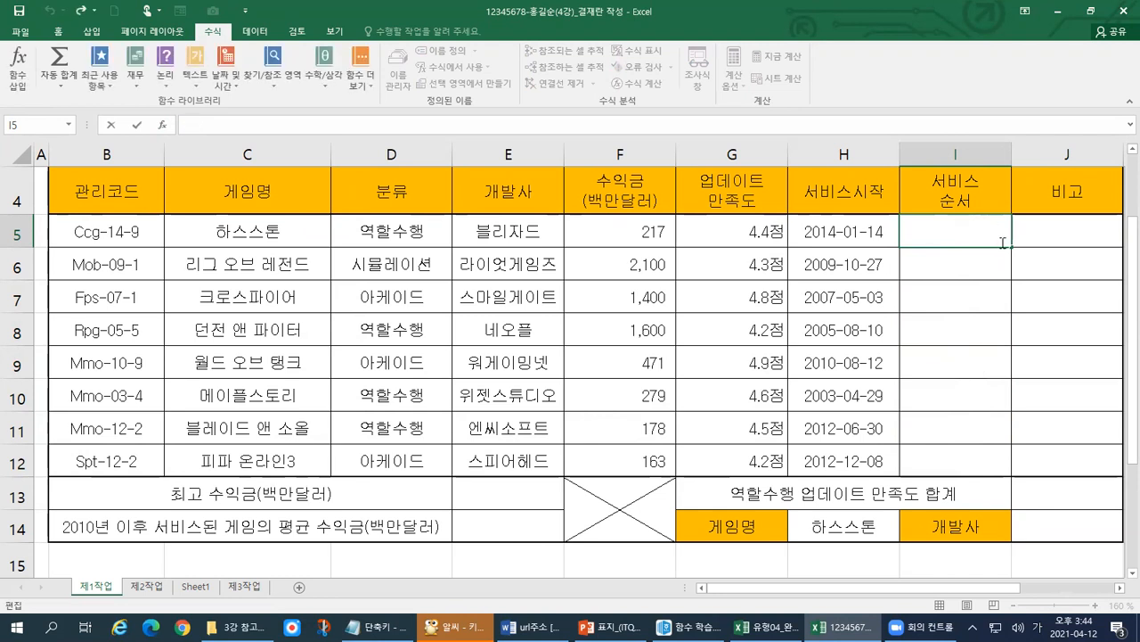
{"action": "key", "text": "Escape"}
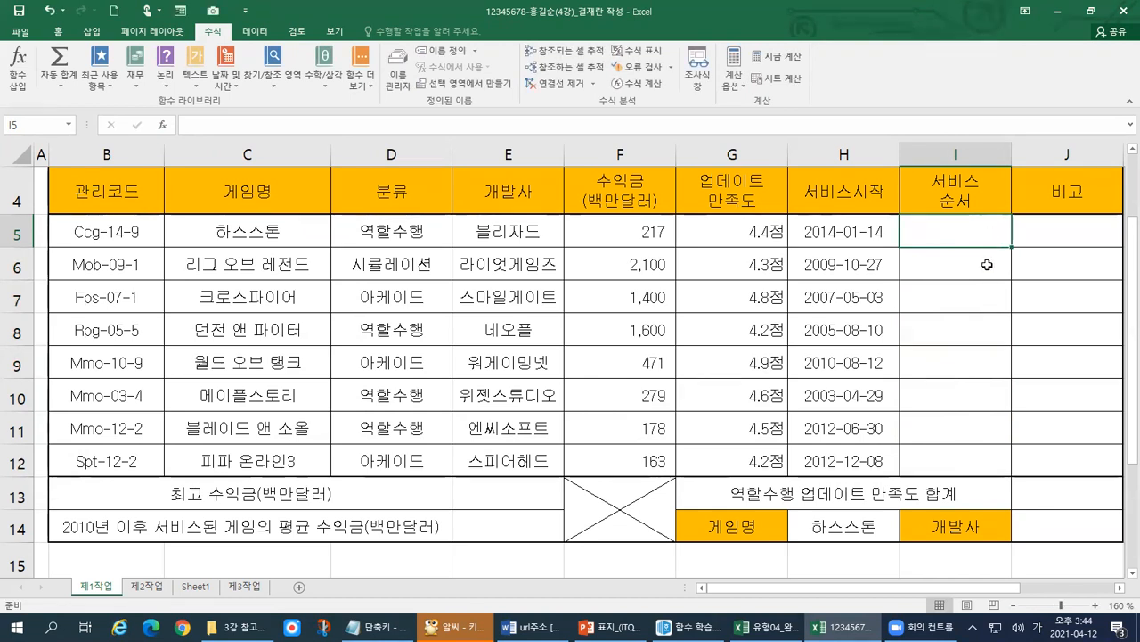
Start a RANK formula in I5 with H5 as the number and the absolute range $H$5:$H$12 as the reference.
{"action": "type", "text": "="}
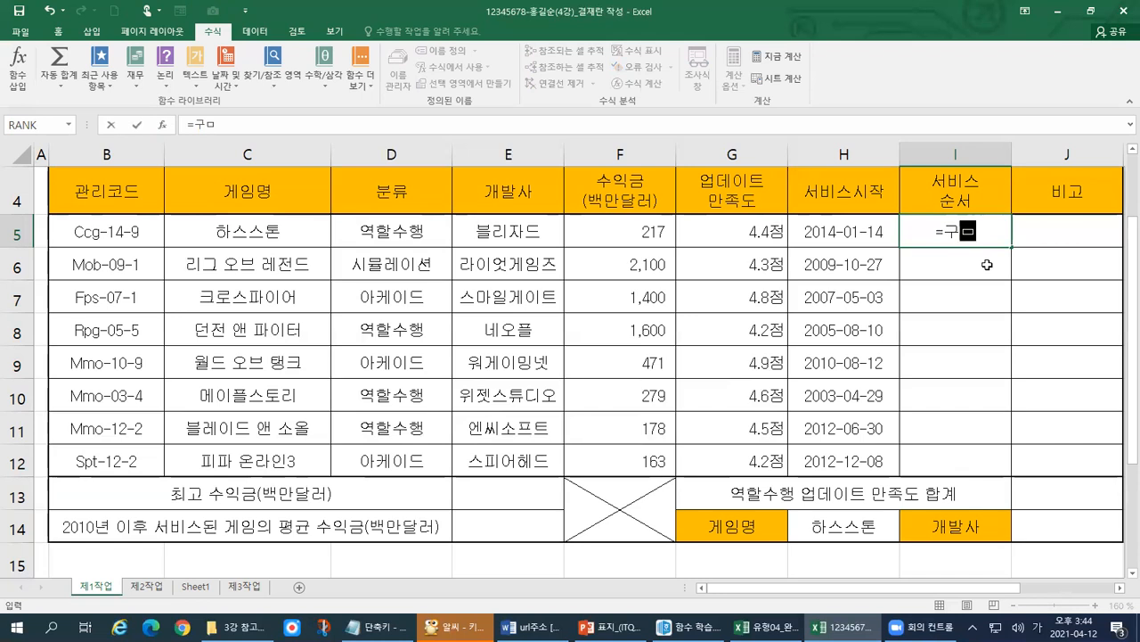
{"action": "type", "text": "RNAK"}
{"action": "key", "text": "BackSpace"}
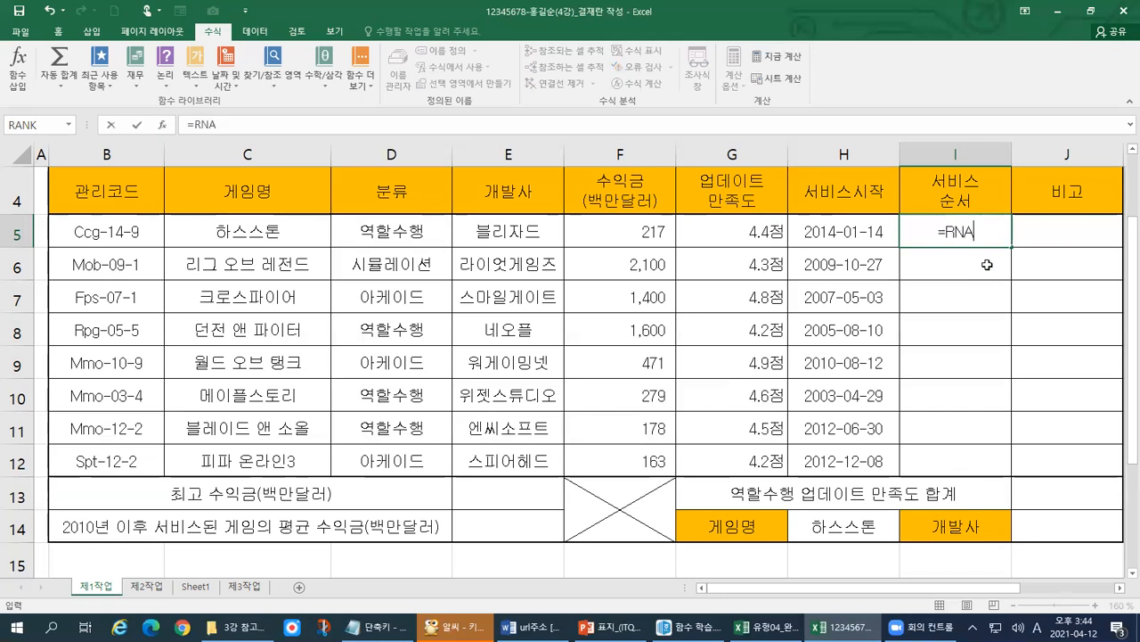
{"action": "key", "text": "BackSpace"}
{"action": "key", "text": "BackSpace"}
{"action": "type", "text": "ANK("}
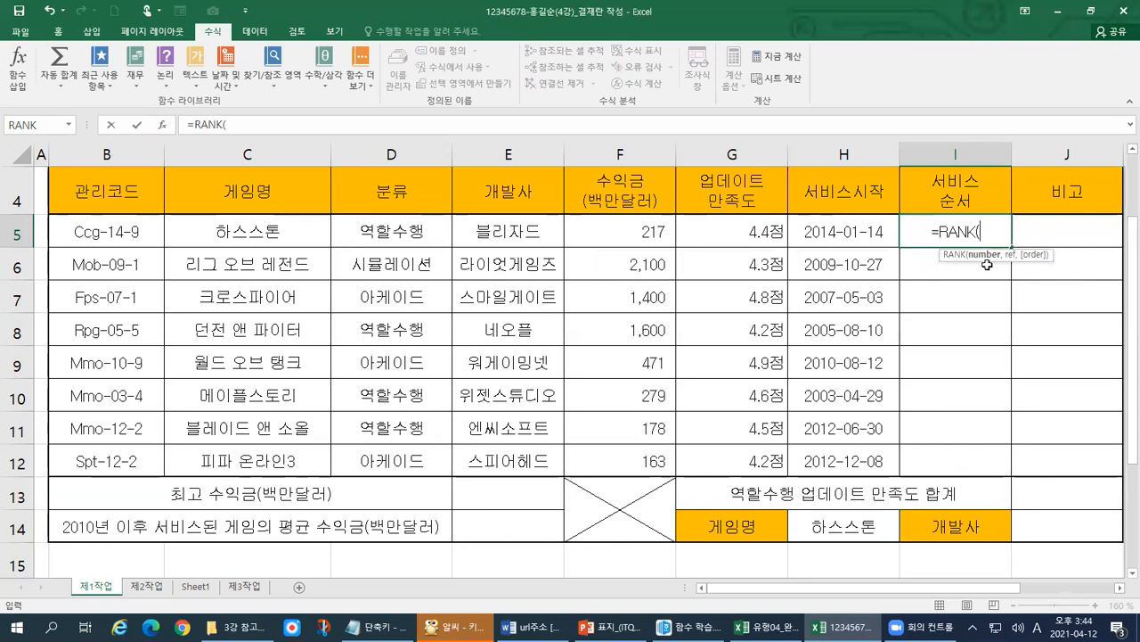
{"action": "left_click", "coordinate": [809, 229]}
{"action": "type", "text": ","}
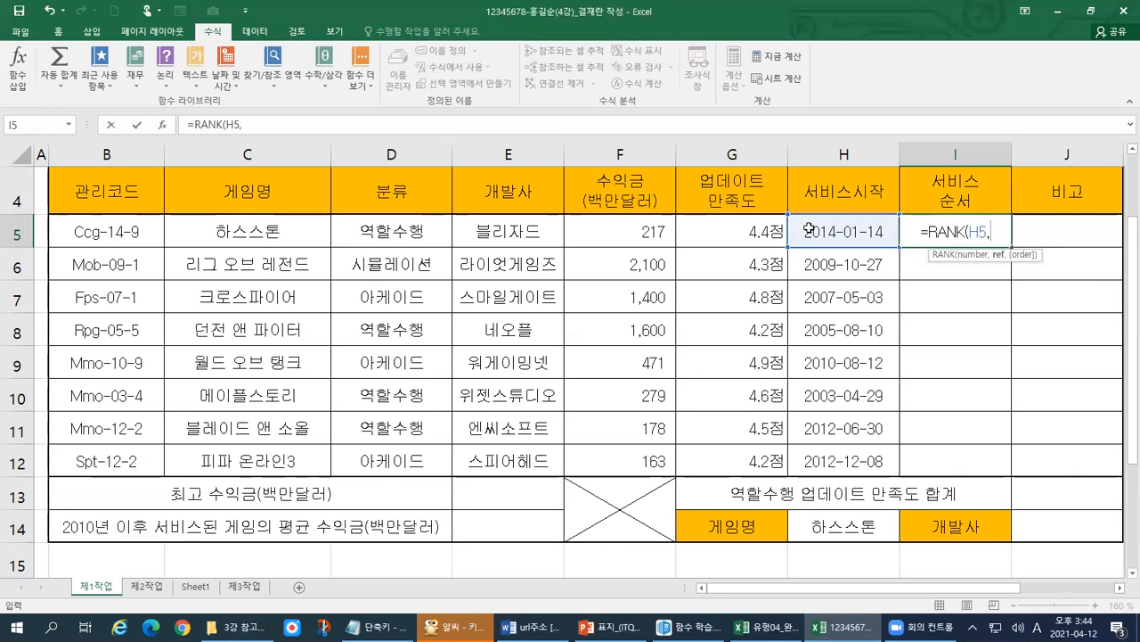
{"action": "left_click_drag", "start_coordinate": [808, 229], "coordinate": [818, 460]}
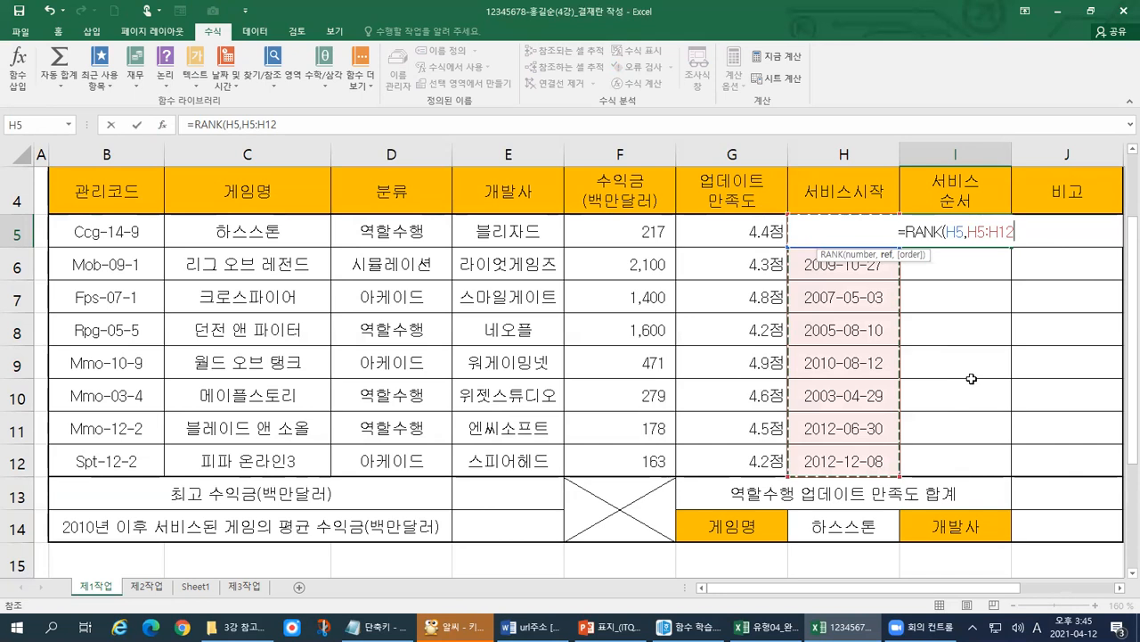
{"action": "key", "text": "F4"}
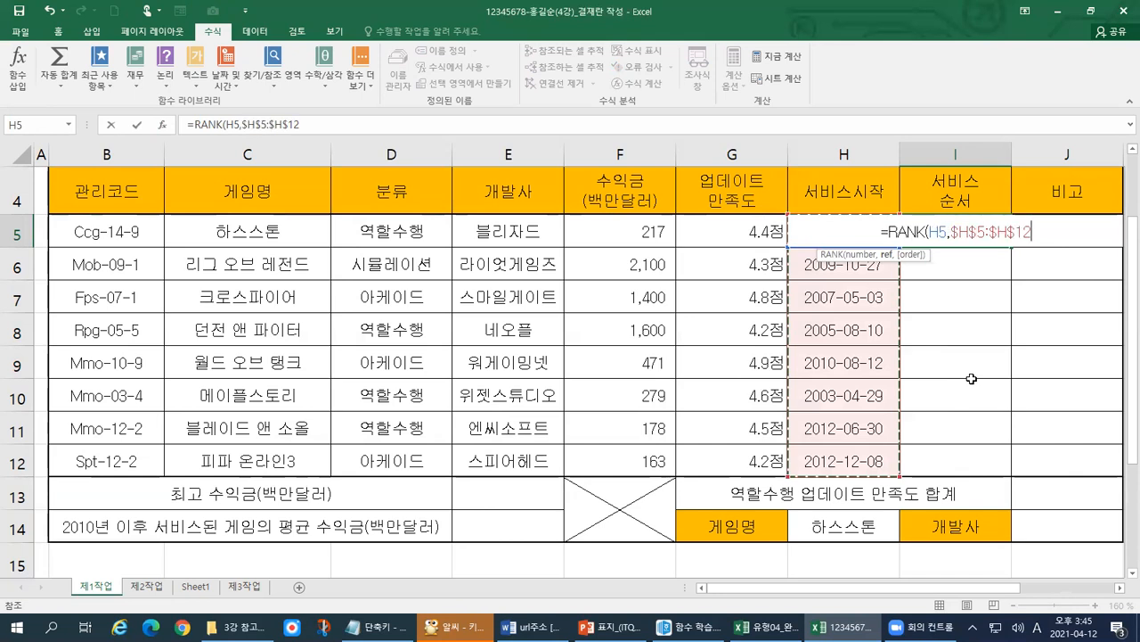
{"action": "type", "text": ","}
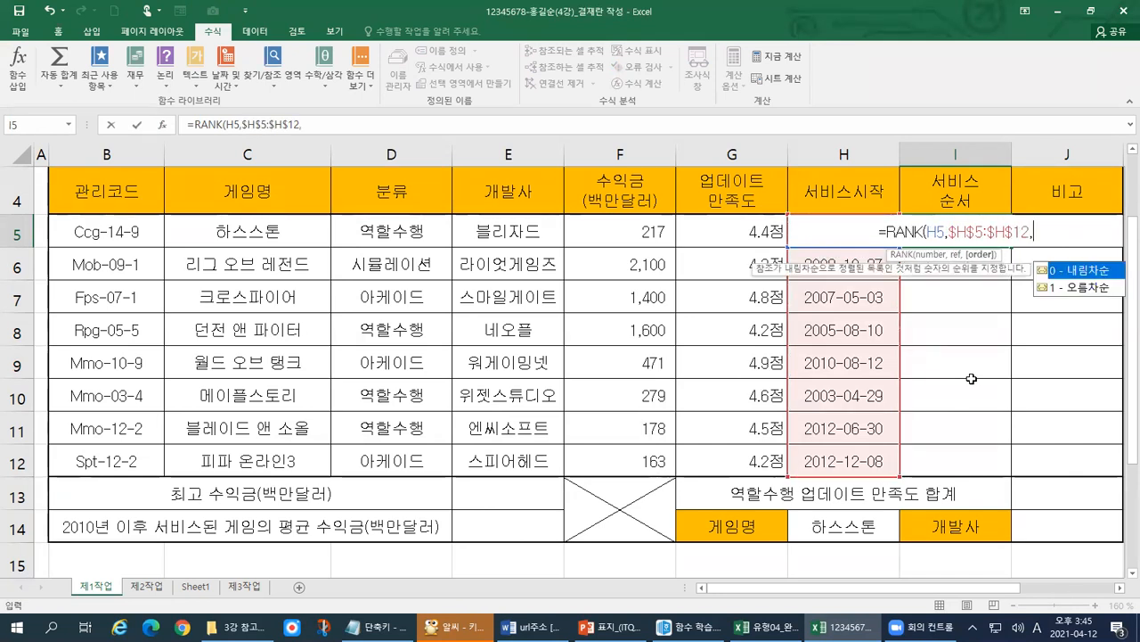
{"action": "key", "text": "Left"}
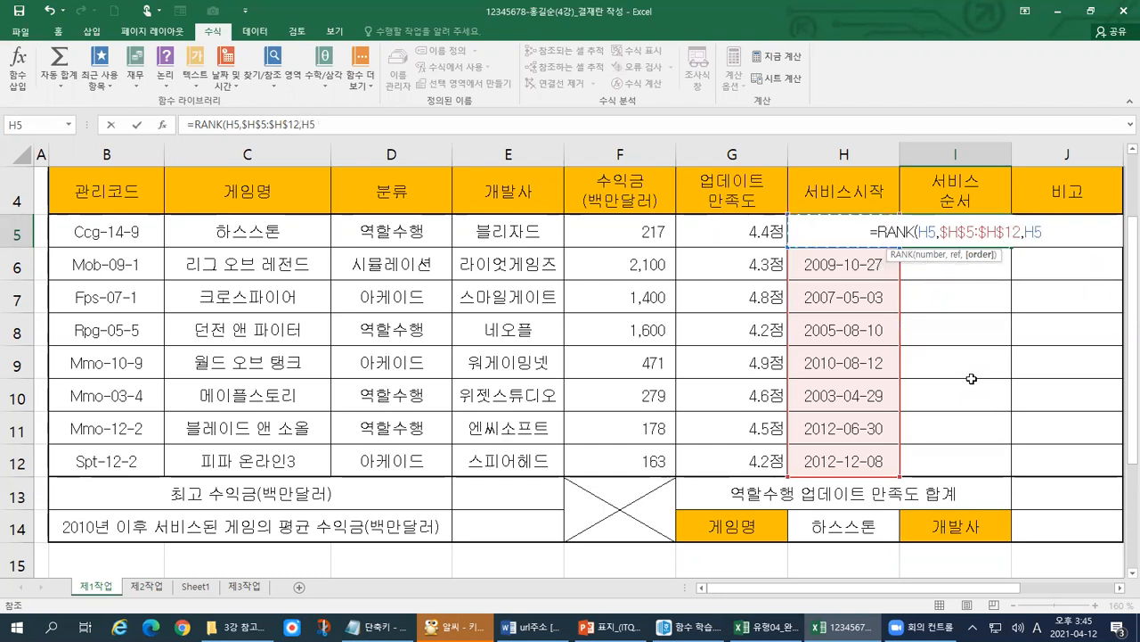
{"action": "key", "text": "shift+Left"}
{"action": "key", "text": "shift+Left"}
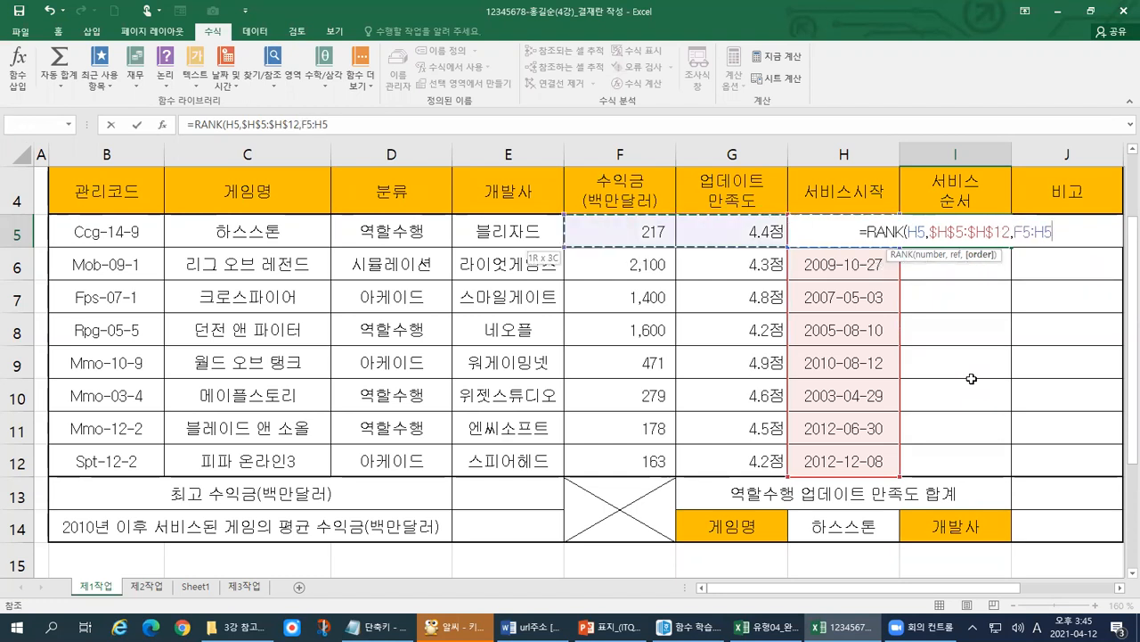
{"action": "key", "text": "shift+Right"}
{"action": "key", "text": "shift+Right"}
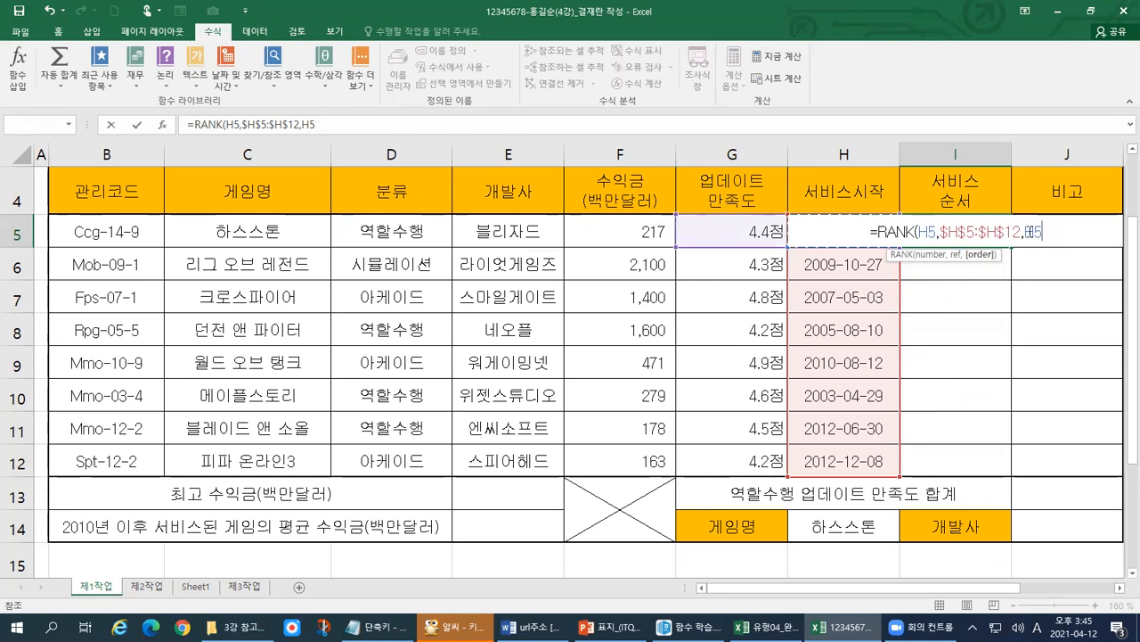
Complete the I5 formula with order 1 and the suffix, giving =RANK(H5,$H$5:$H$12,1)&"위".
{"action": "type", "text": "1"}
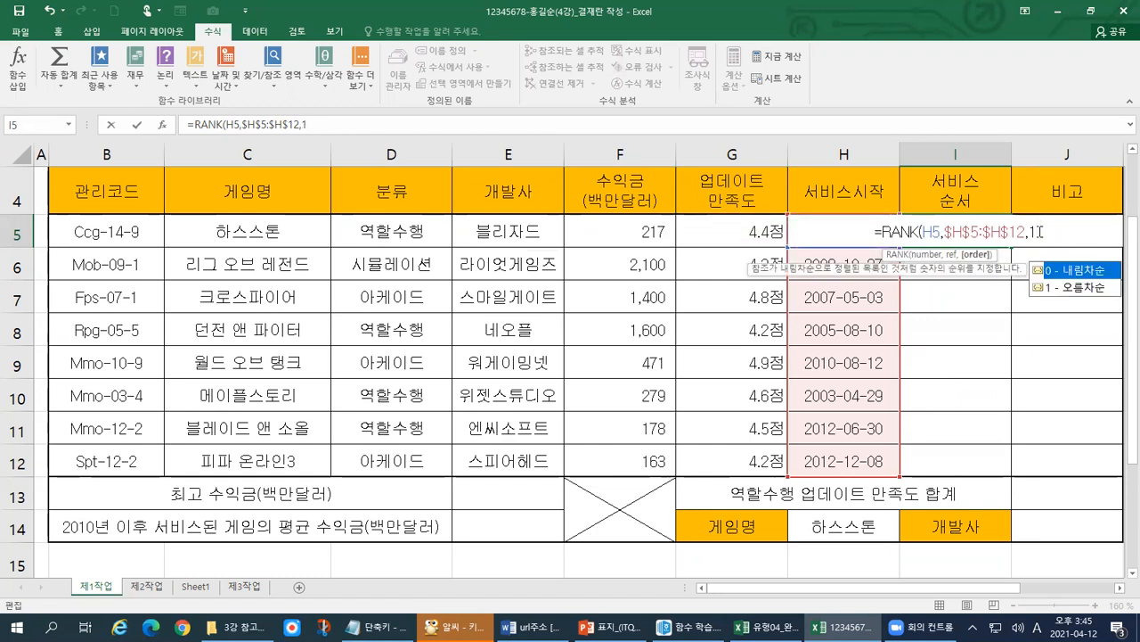
{"action": "type", "text": ")"}
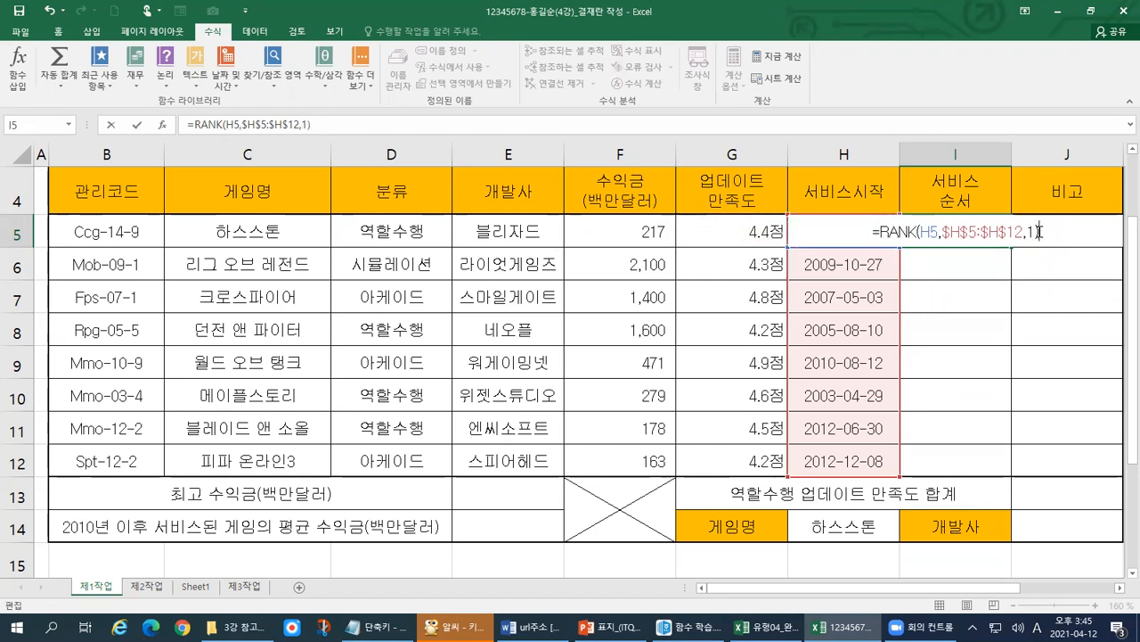
{"action": "type", "text": "&"}
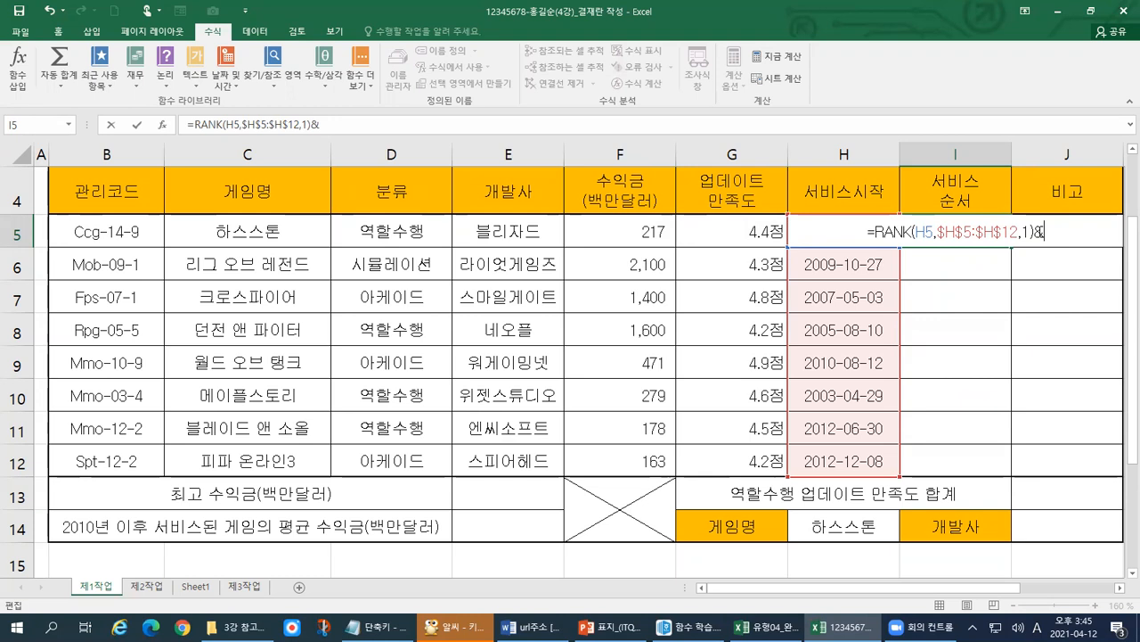
{"action": "type", "text": "\""}
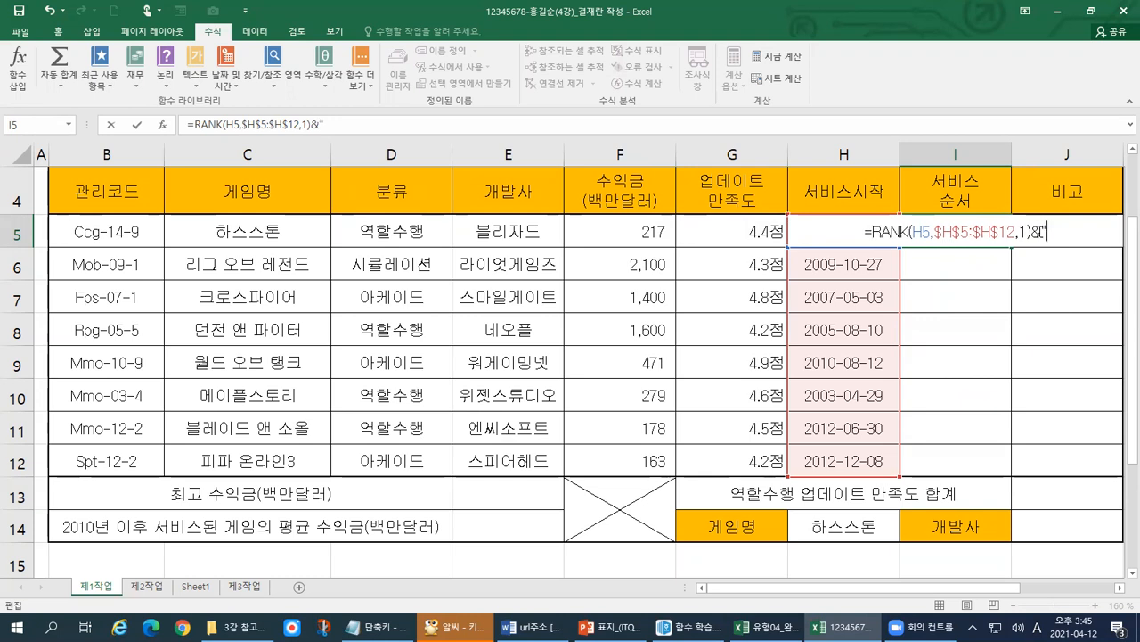
{"action": "type", "text": "위\""}
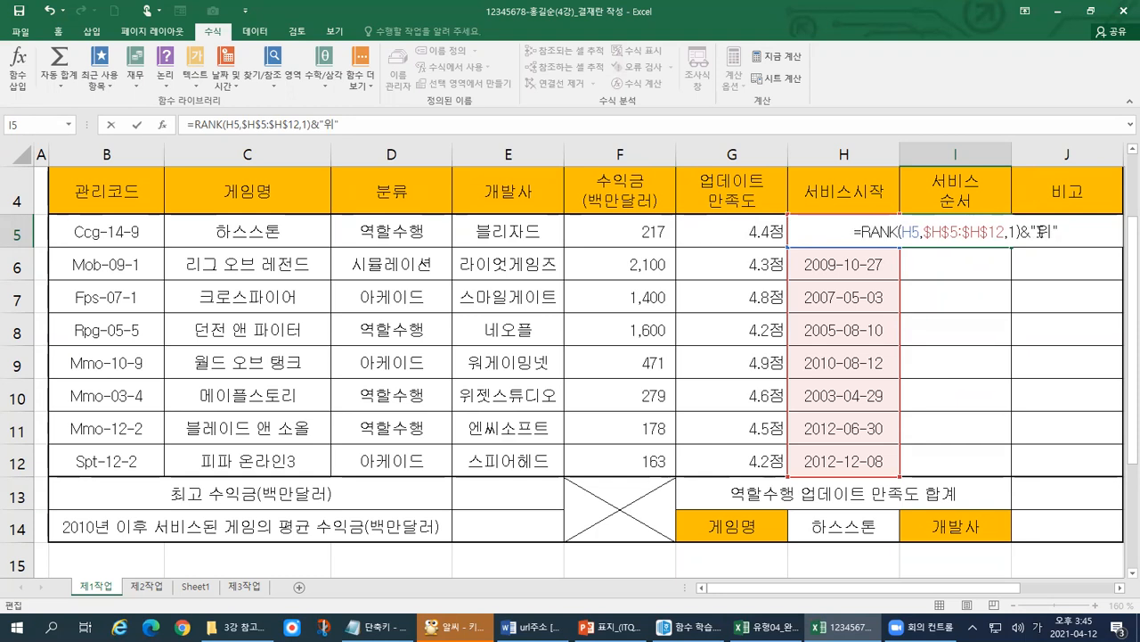
{"action": "key", "text": "Return"}
Fill the directly entered 서비스 순서 formula from I5 down to I12.
{"action": "left_click", "coordinate": [985, 231]}
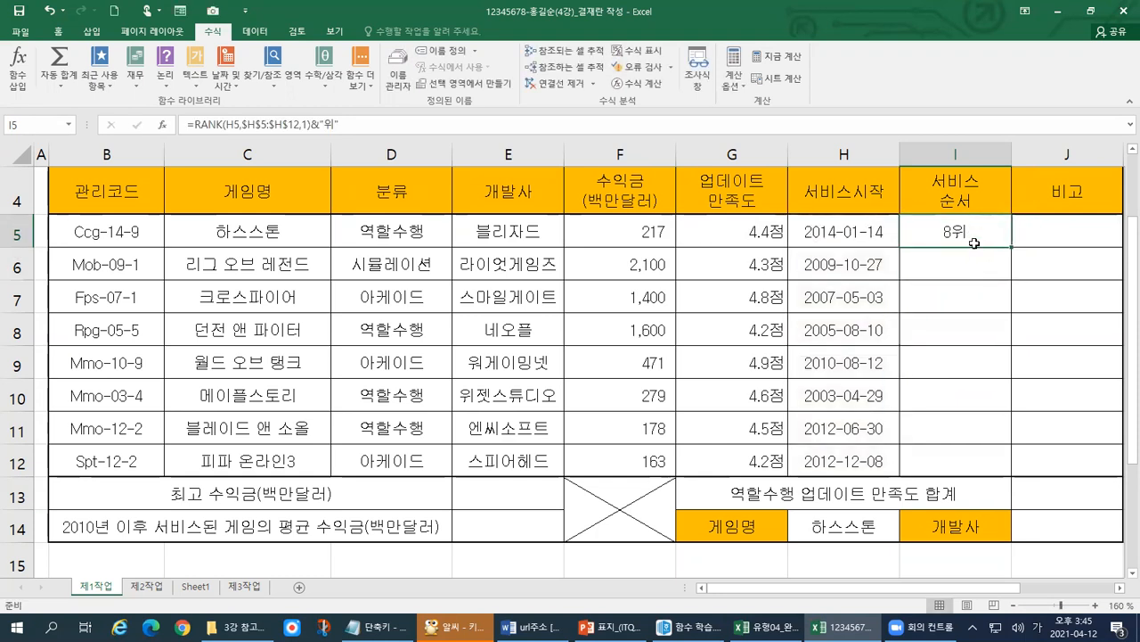
{"action": "left_click_drag", "start_coordinate": [1012, 245], "coordinate": [1007, 470]}
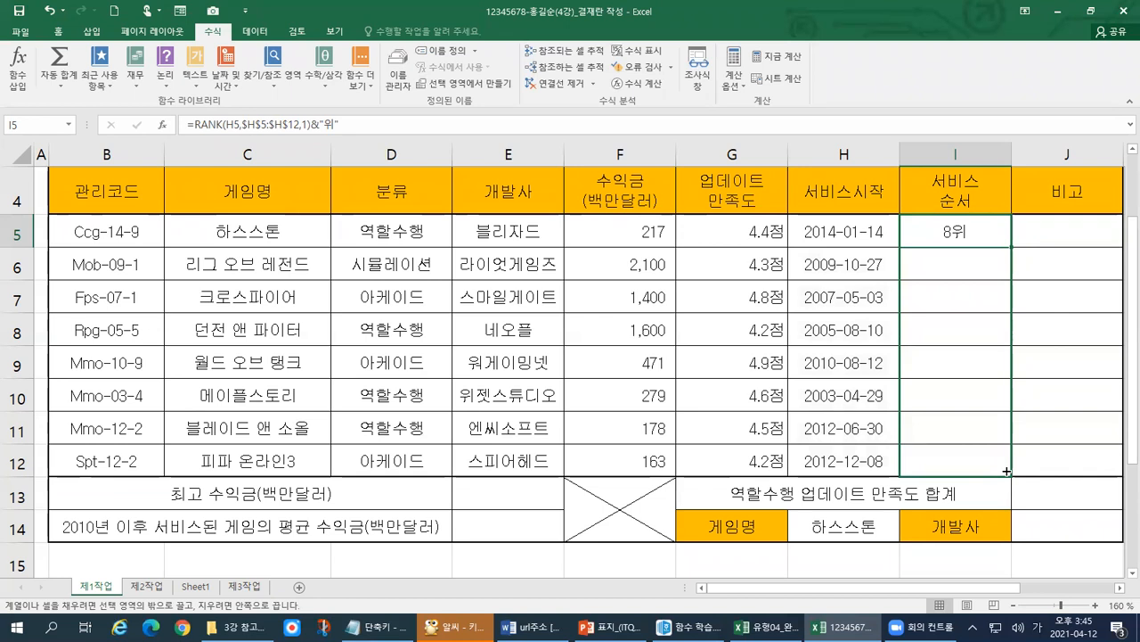
{"action": "left_click_drag", "start_coordinate": [1007, 470], "coordinate": [1007, 471]}
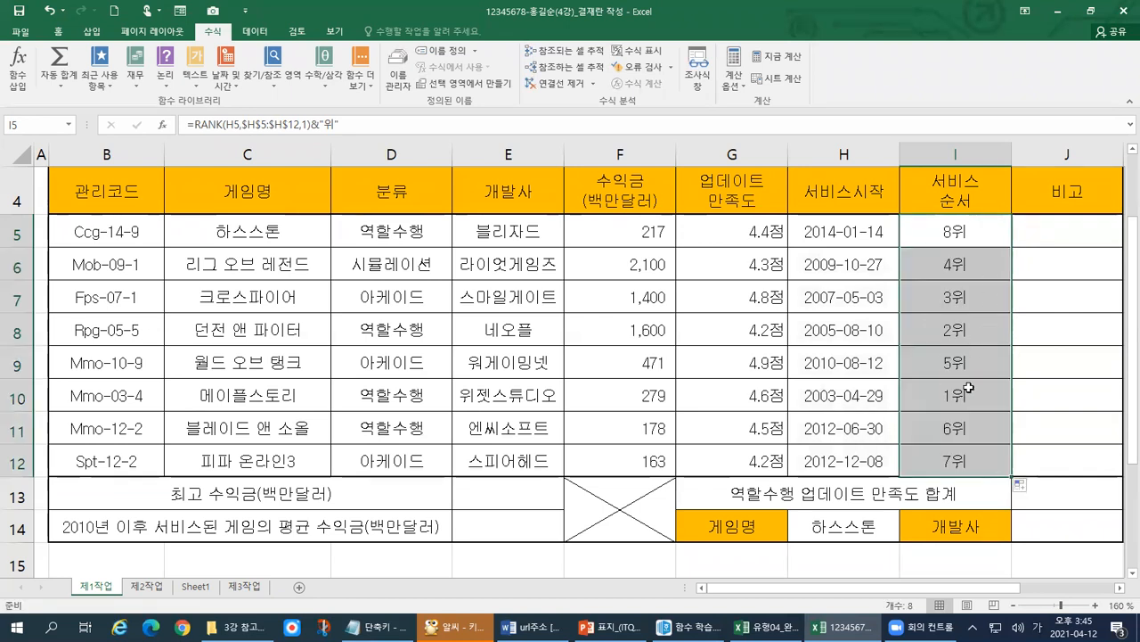
Switch to the 유형04_완성 workbook, underline (1) 서비스 순서 in the magnified conditions, and return to the exercise workbook.
{"action": "key", "text": "alt+Tab"}
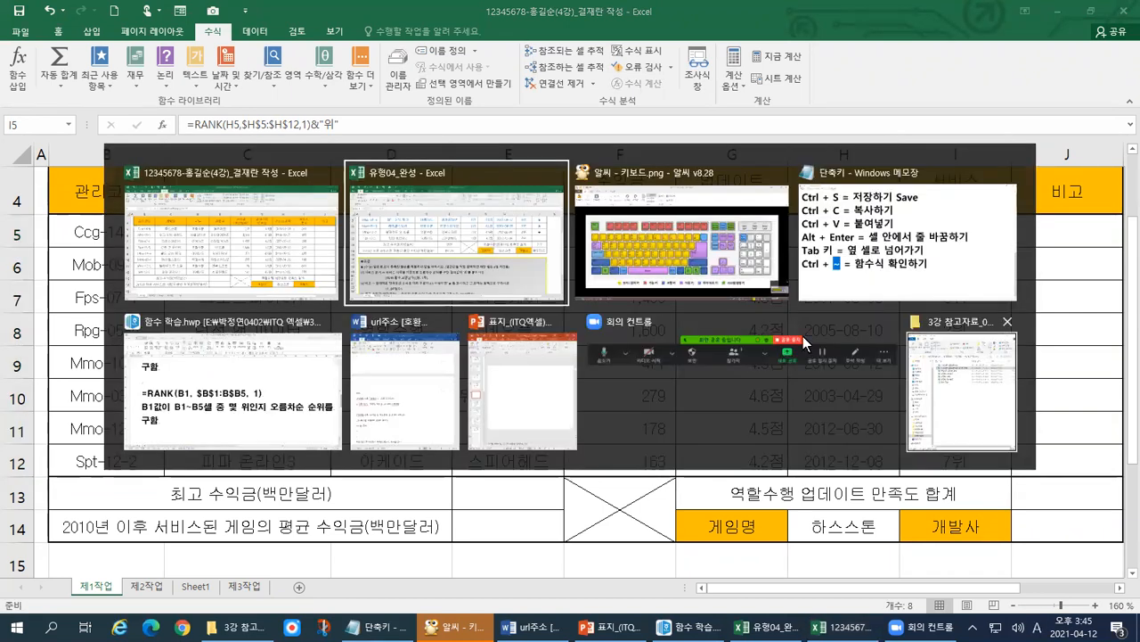
{"action": "left_click", "coordinate": [484, 261]}
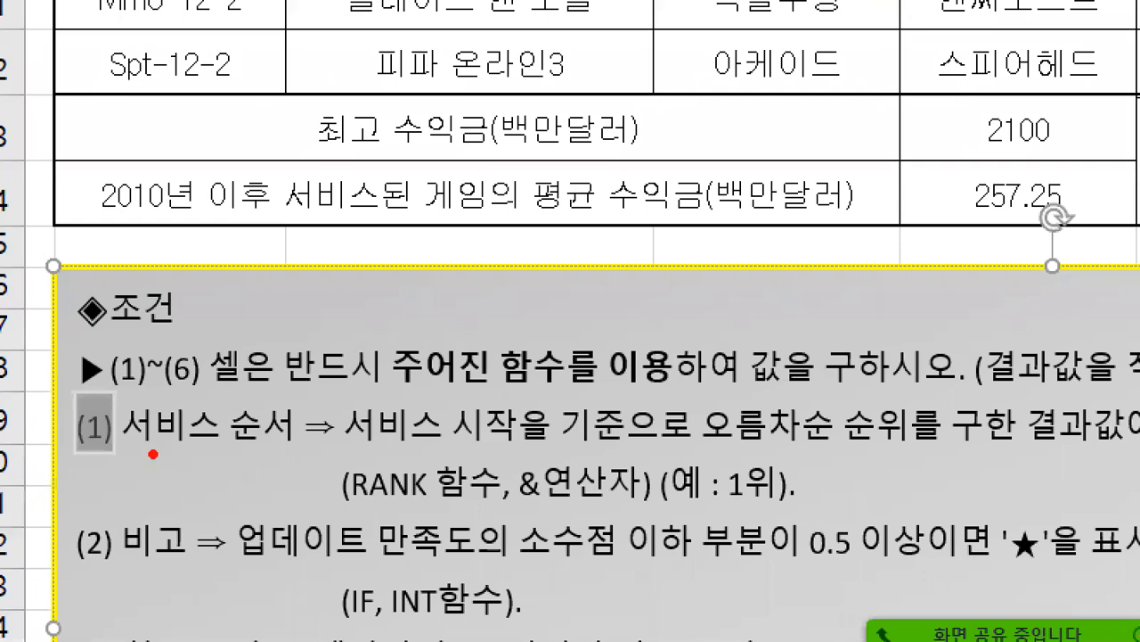
{"action": "left_click_drag", "start_coordinate": [62, 474], "coordinate": [107, 474]}
{"action": "left_click_drag", "start_coordinate": [172, 451], "coordinate": [303, 454]}
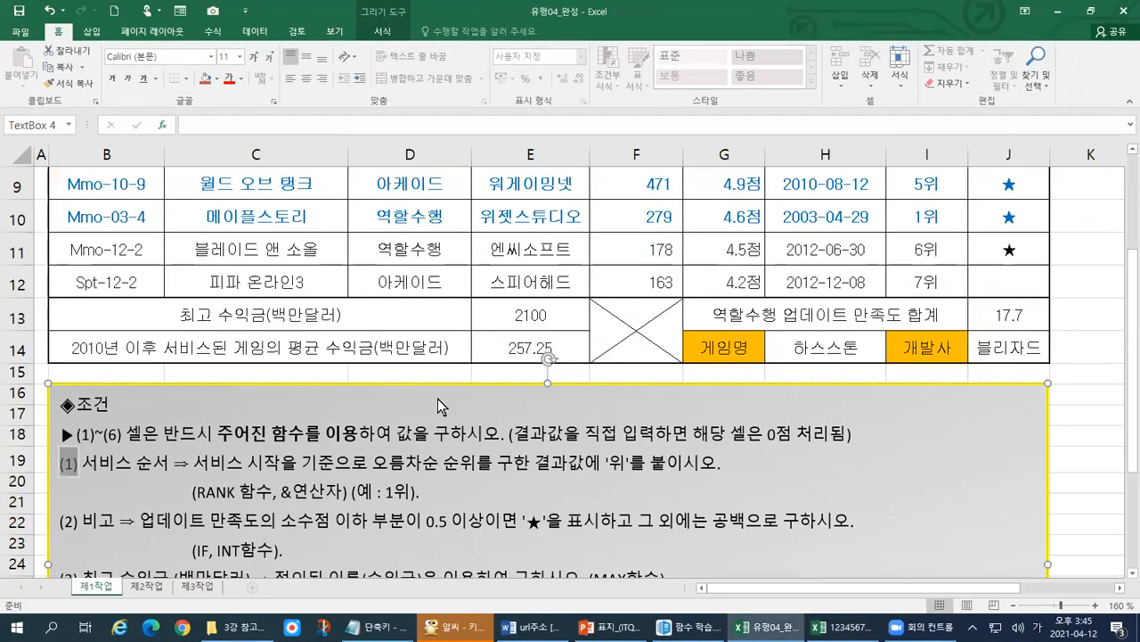
{"action": "key", "text": "alt+Tab"}
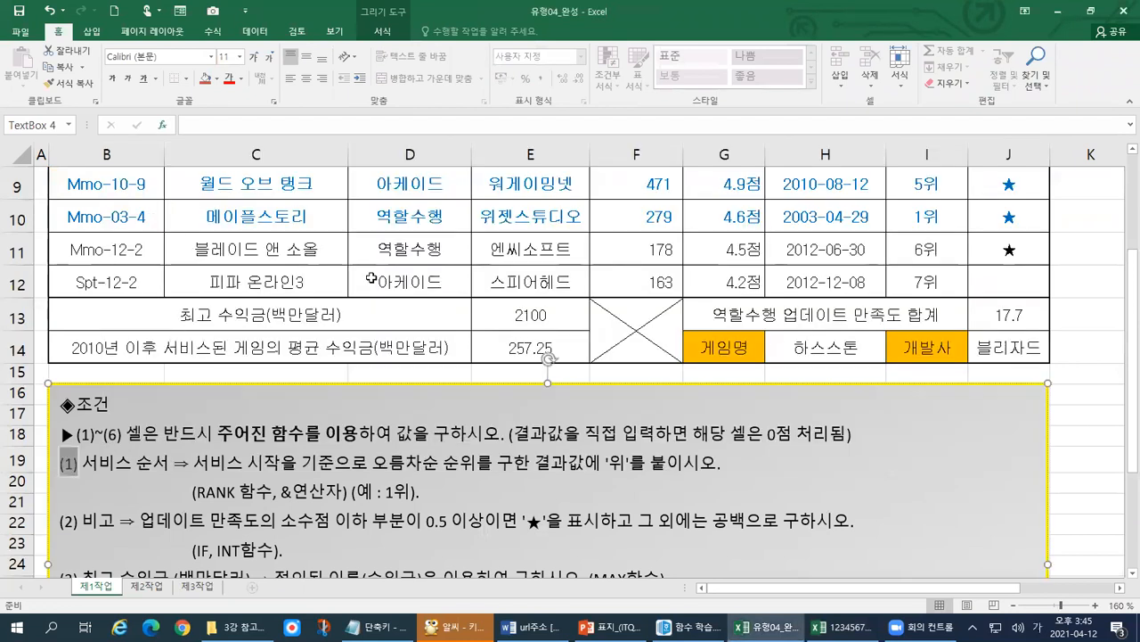
{"action": "key", "text": "alt+Tab"}
Select the range I5:I12 and mark the 수식 and 함수 삽입 commands in the magnified view.
{"action": "left_click_drag", "start_coordinate": [932, 233], "coordinate": [936, 468]}
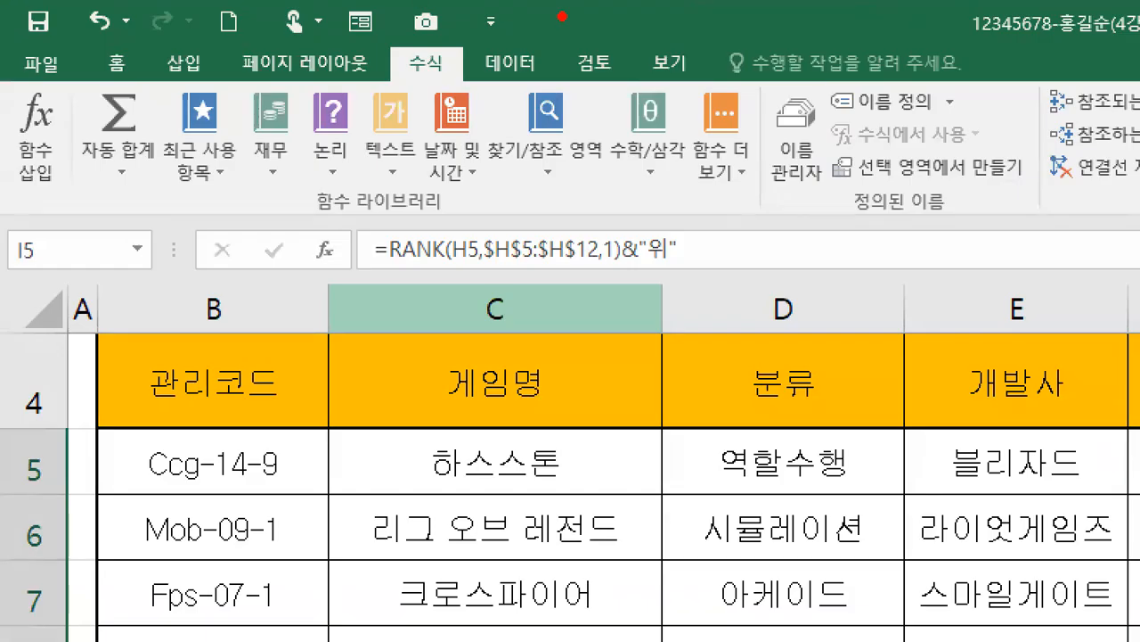
{"action": "mouse_move", "coordinate": [450, 87]}
{"action": "left_mouse_down"}
{"action": "mouse_move", "coordinate": [379, 41]}
{"action": "mouse_move", "coordinate": [456, 69]}
{"action": "mouse_move", "coordinate": [441, 80]}
{"action": "left_mouse_up"}
{"action": "mouse_move", "coordinate": [59, 187]}
{"action": "left_mouse_down"}
{"action": "mouse_move", "coordinate": [11, 206]}
{"action": "mouse_move", "coordinate": [13, 66]}
{"action": "mouse_move", "coordinate": [64, 184]}
{"action": "mouse_move", "coordinate": [52, 219]}
{"action": "left_mouse_up"}
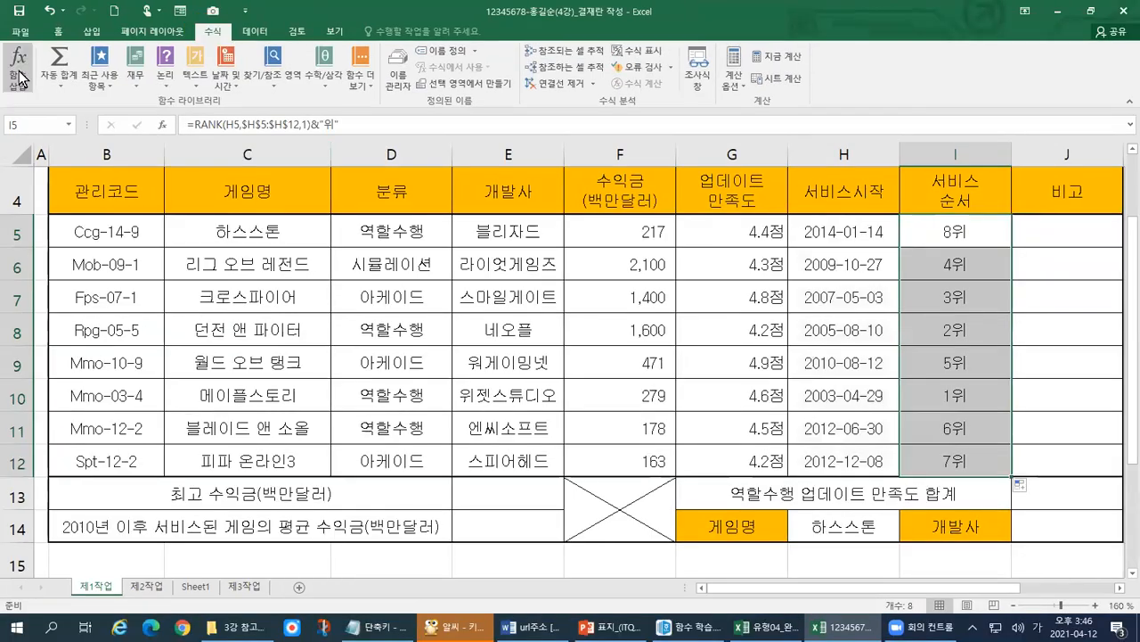
Open the function wizard for J5 and mark the dialog, its search box, 검색 command and function list in the magnified view.
{"action": "left_click", "coordinate": [37, 149]}
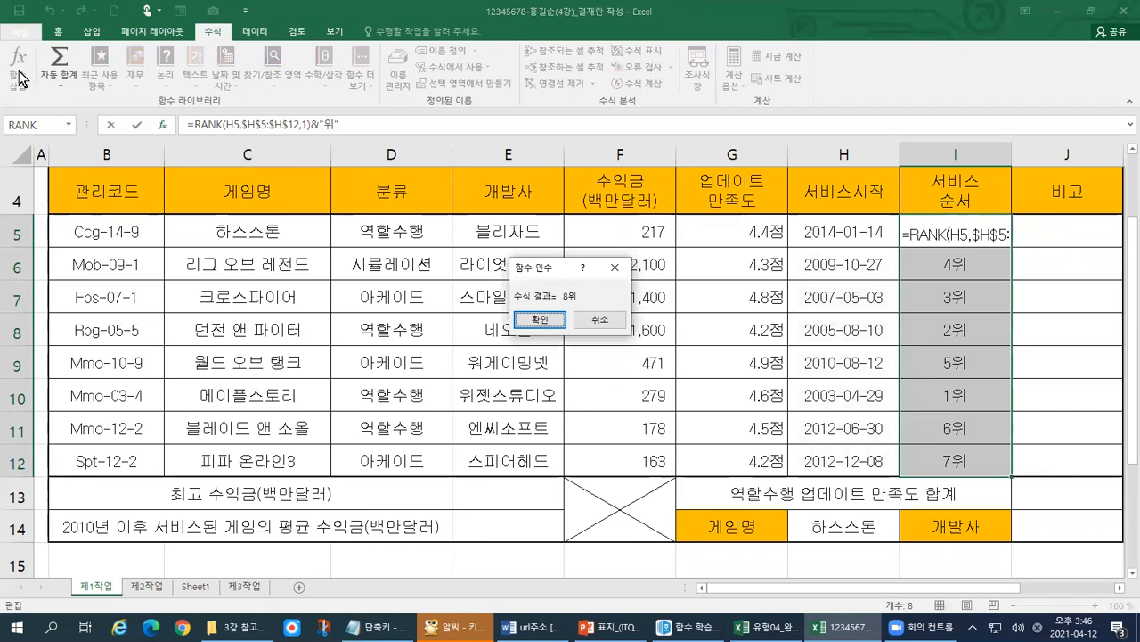
{"action": "key", "text": "Return"}
{"action": "key", "text": "Right"}
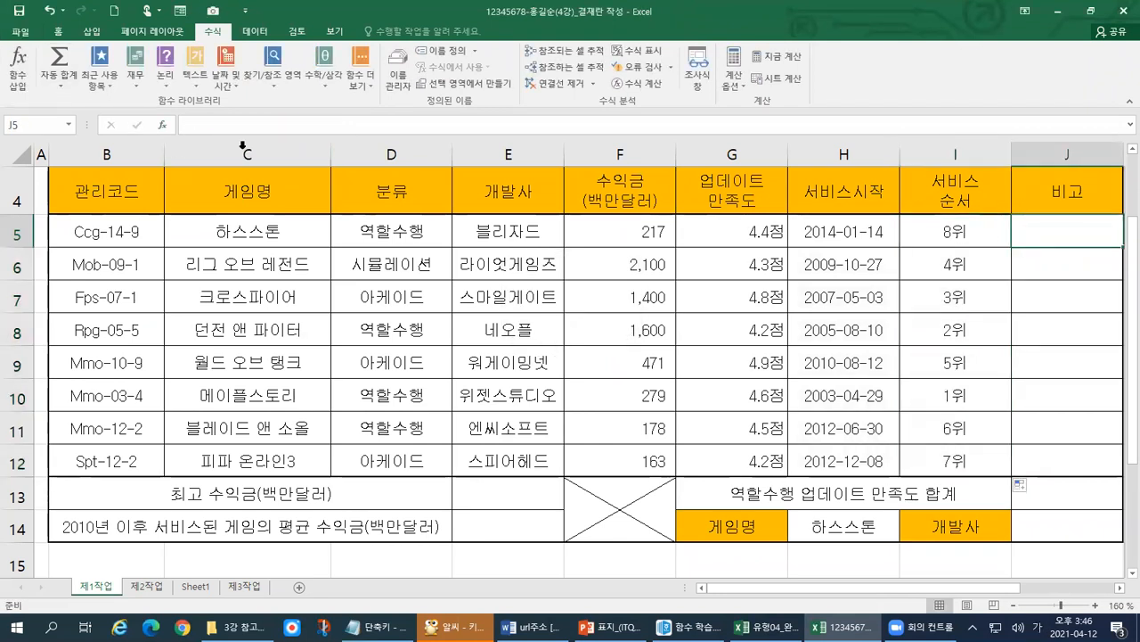
{"action": "left_click", "coordinate": [10, 83]}
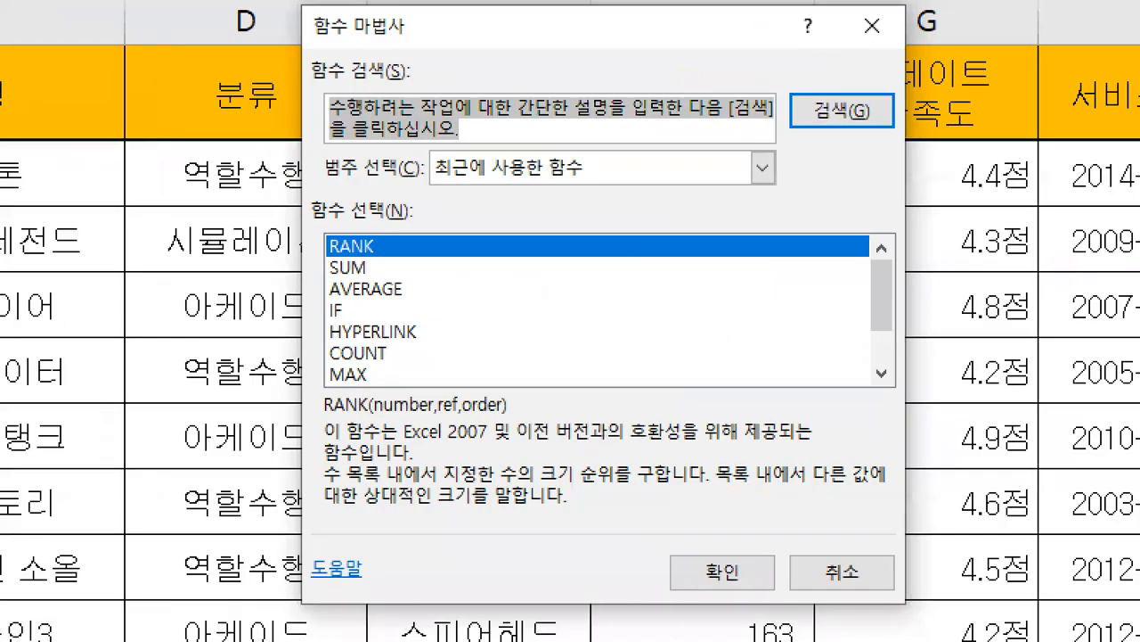
{"action": "mouse_move", "coordinate": [772, 592]}
{"action": "left_mouse_down"}
{"action": "mouse_move", "coordinate": [509, 570]}
{"action": "mouse_move", "coordinate": [247, 250]}
{"action": "mouse_move", "coordinate": [592, 22]}
{"action": "mouse_move", "coordinate": [931, 284]}
{"action": "mouse_move", "coordinate": [865, 610]}
{"action": "mouse_move", "coordinate": [768, 614]}
{"action": "left_mouse_up"}
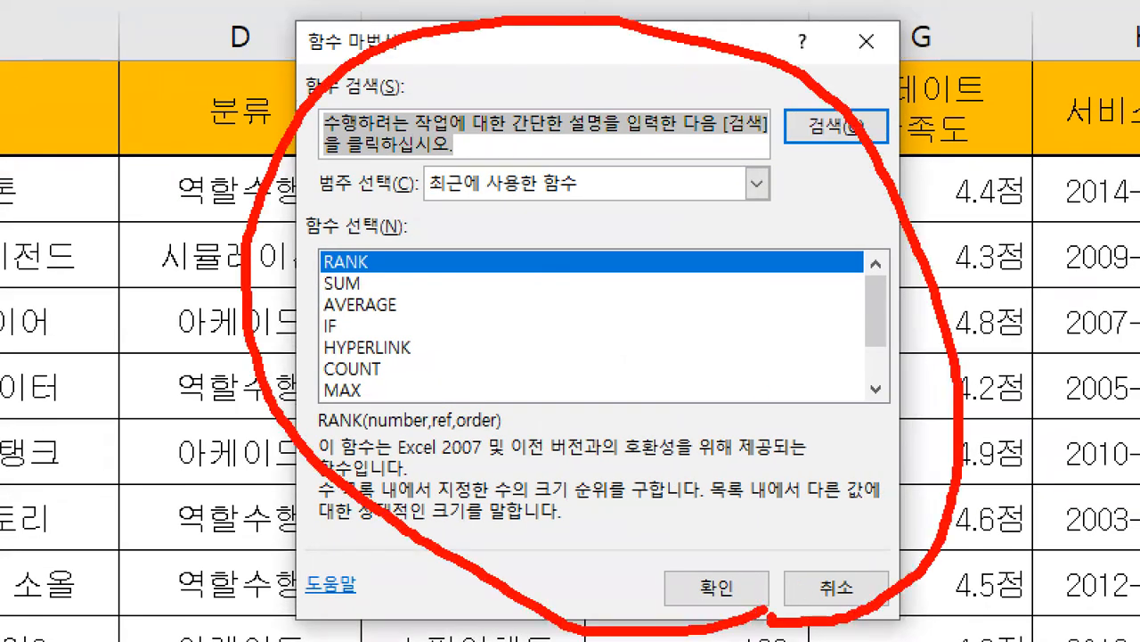
{"action": "mouse_move", "coordinate": [478, 128]}
{"action": "left_mouse_down"}
{"action": "mouse_move", "coordinate": [485, 136]}
{"action": "mouse_move", "coordinate": [511, 119]}
{"action": "left_mouse_up"}
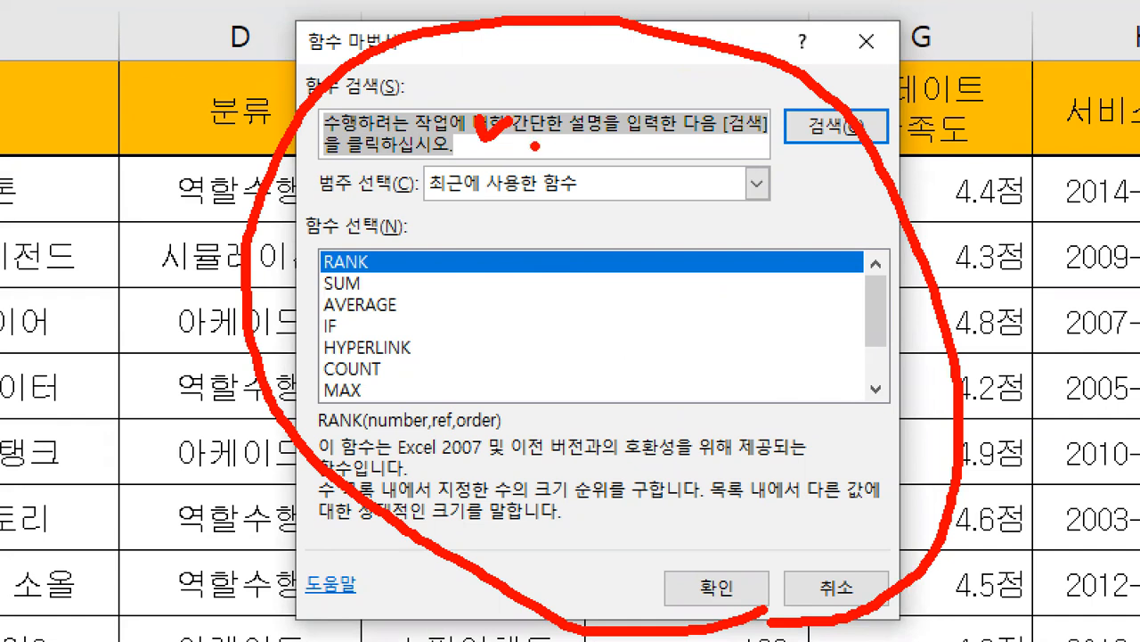
{"action": "left_click_drag", "start_coordinate": [802, 98], "coordinate": [814, 112]}
{"action": "mouse_move", "coordinate": [420, 387]}
{"action": "left_mouse_down"}
{"action": "mouse_move", "coordinate": [330, 411]}
{"action": "mouse_move", "coordinate": [390, 216]}
{"action": "mouse_move", "coordinate": [412, 392]}
{"action": "left_mouse_up"}
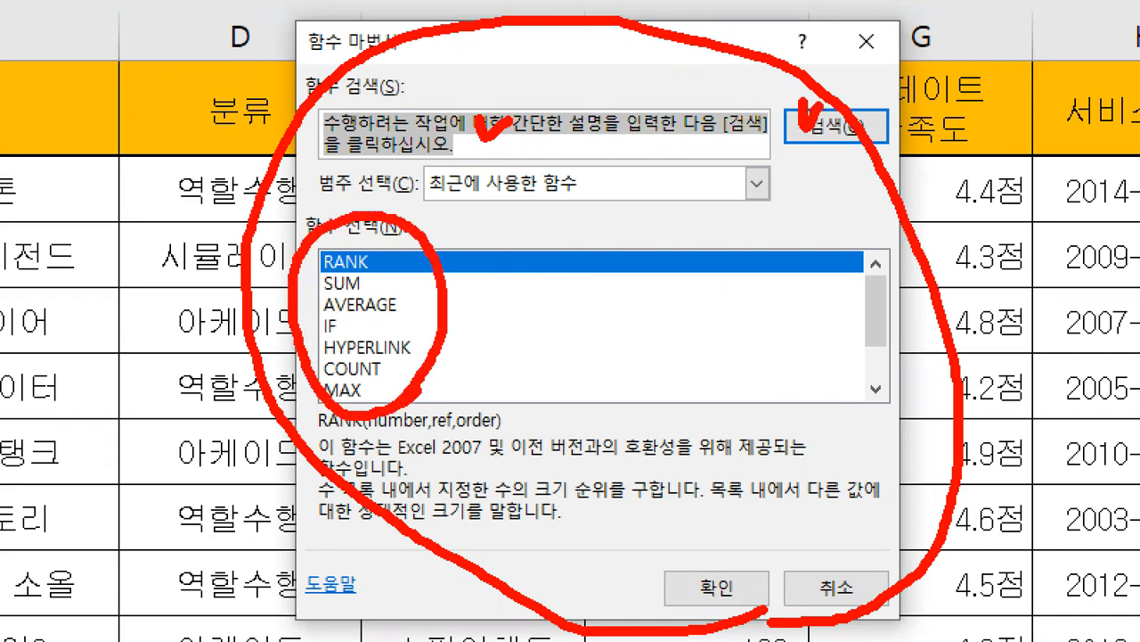
{"action": "key", "text": "Escape"}
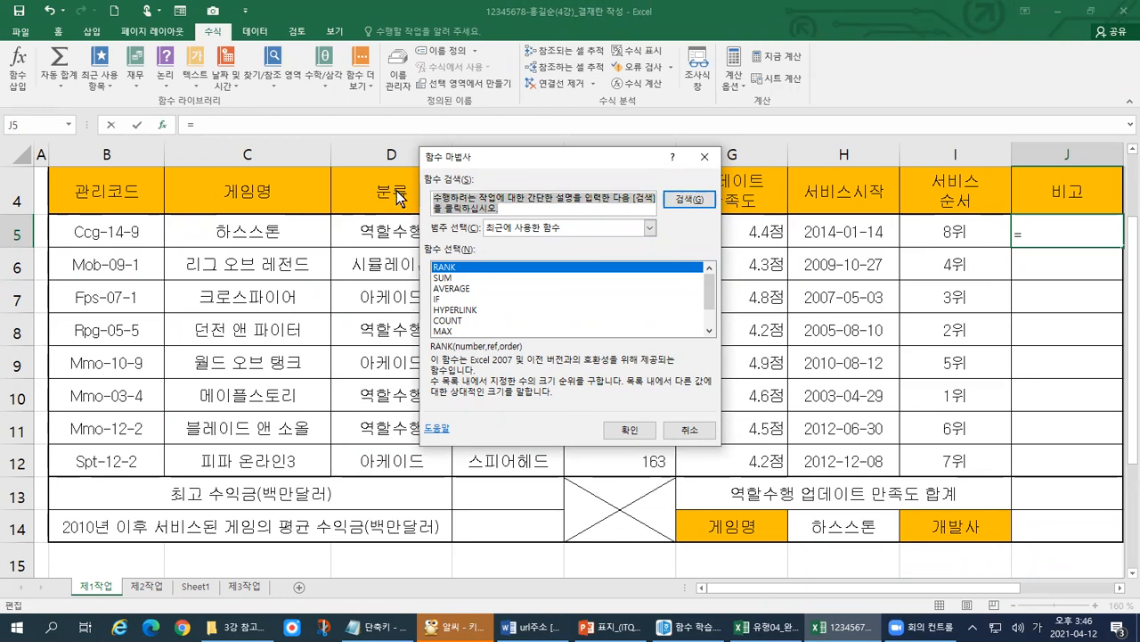
Search the function wizard for RANK, open its arguments for J5 and set Number to H5.
{"action": "type", "text": "RANK"}
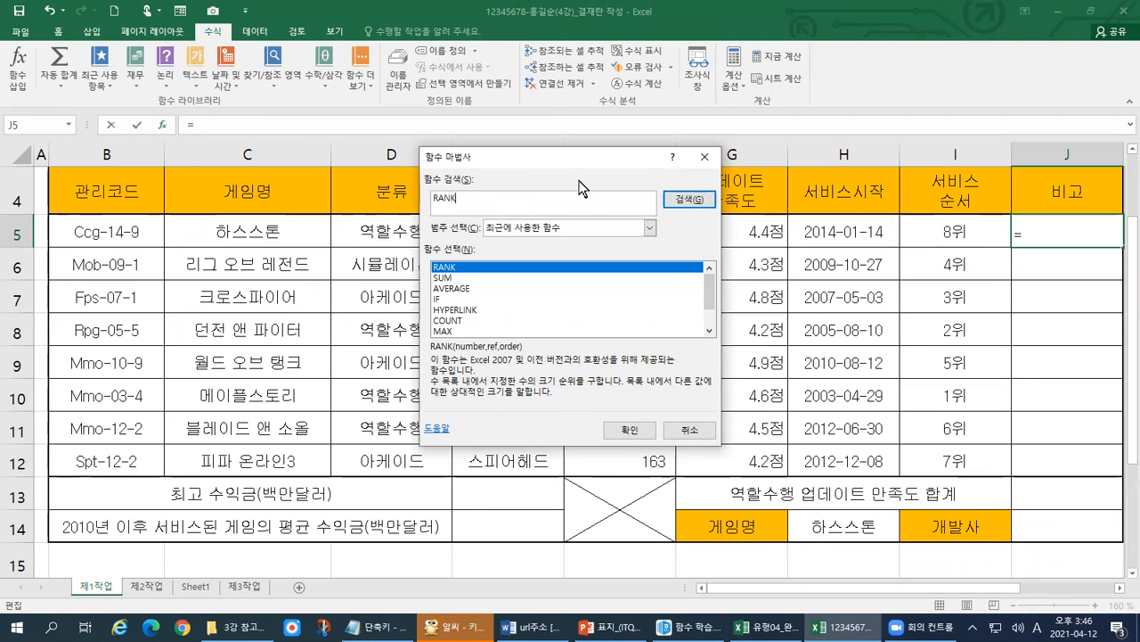
{"action": "left_click", "coordinate": [675, 200]}
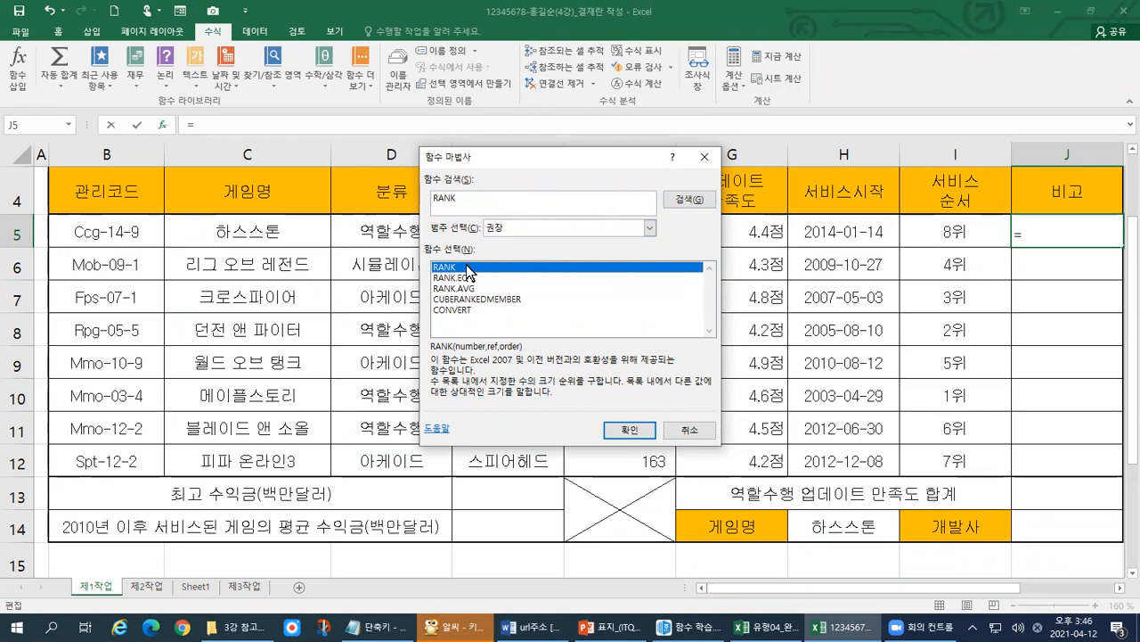
{"action": "left_click", "coordinate": [613, 430]}
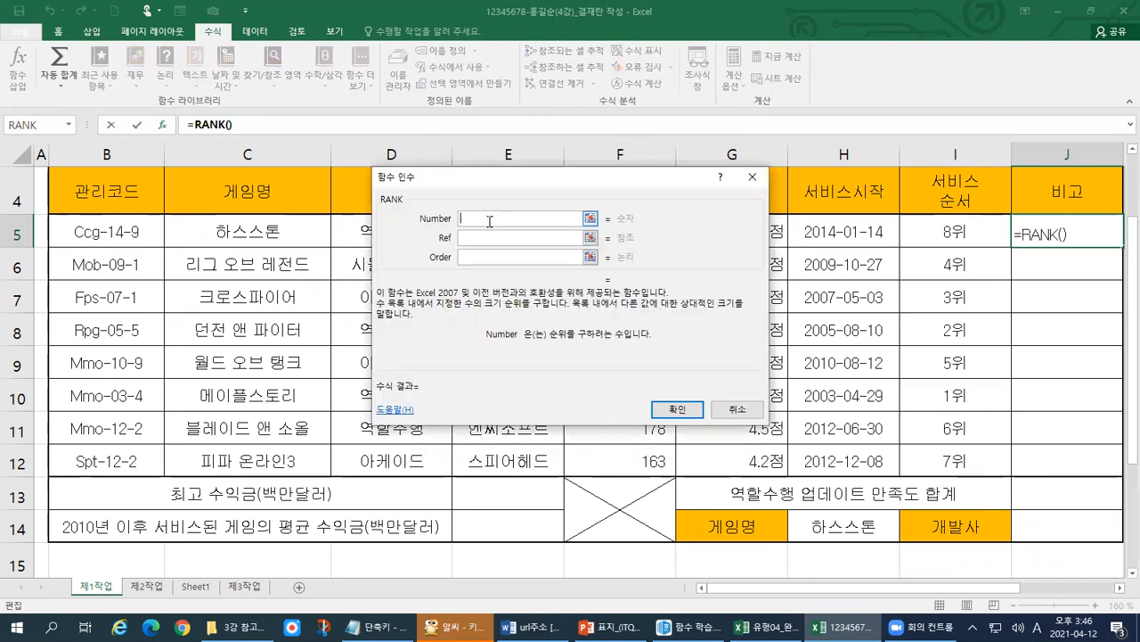
{"action": "left_click", "coordinate": [824, 237]}
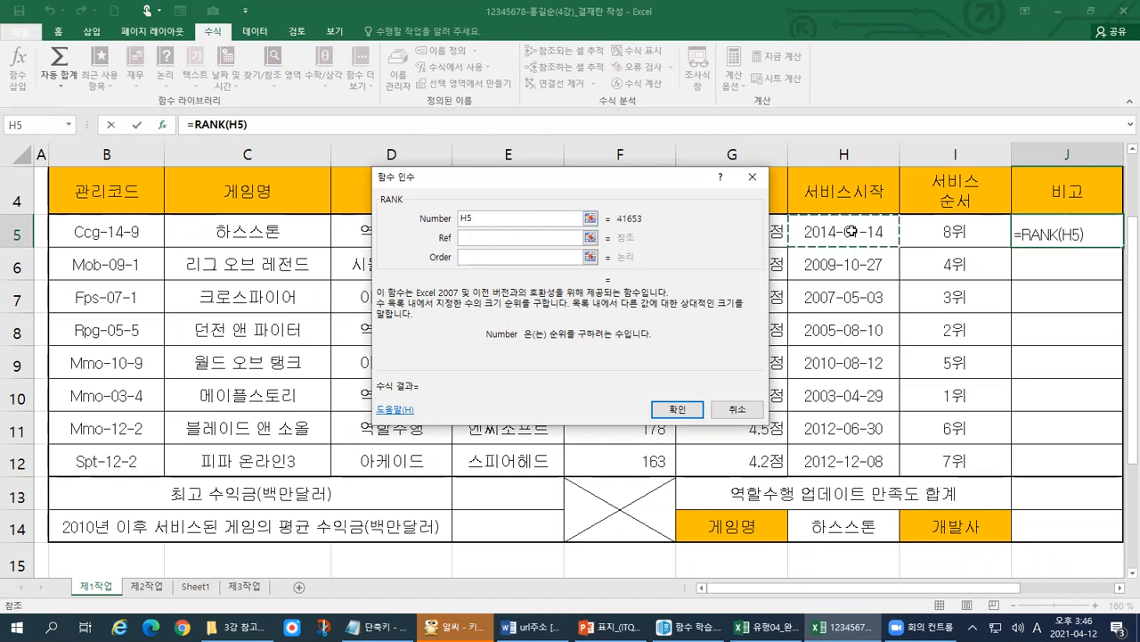
{"action": "left_click", "coordinate": [481, 237]}
{"action": "type", "text": "SSSSS"}
{"action": "left_click_drag", "start_coordinate": [508, 238], "coordinate": [385, 239]}
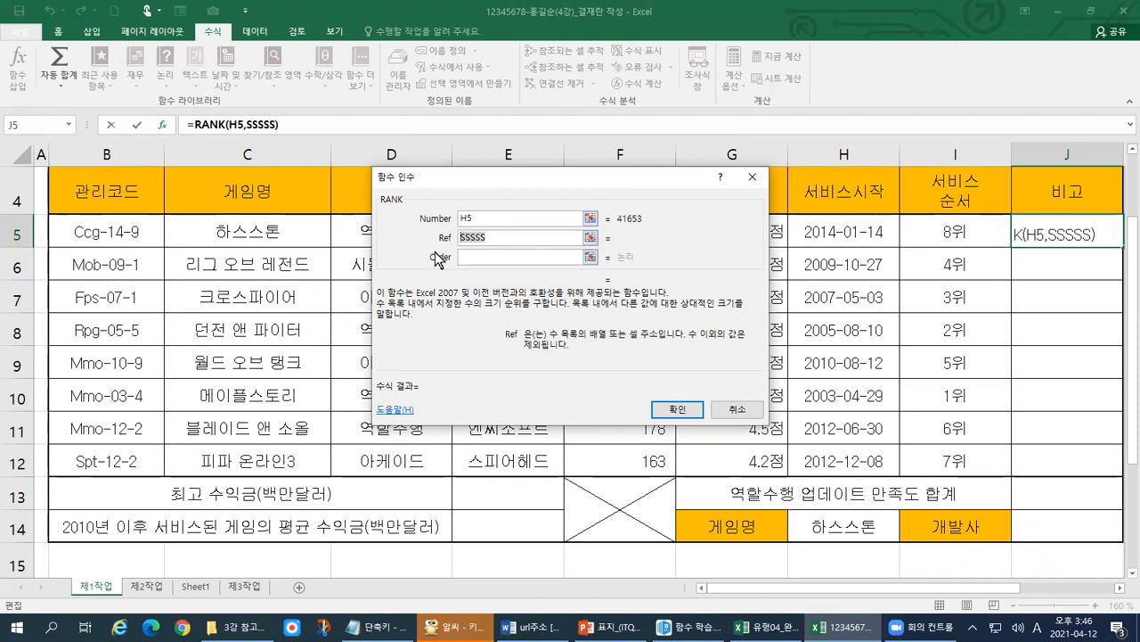
{"action": "key", "text": "Delete"}
{"action": "key", "text": "shift+Tab"}
{"action": "key", "text": "End"}
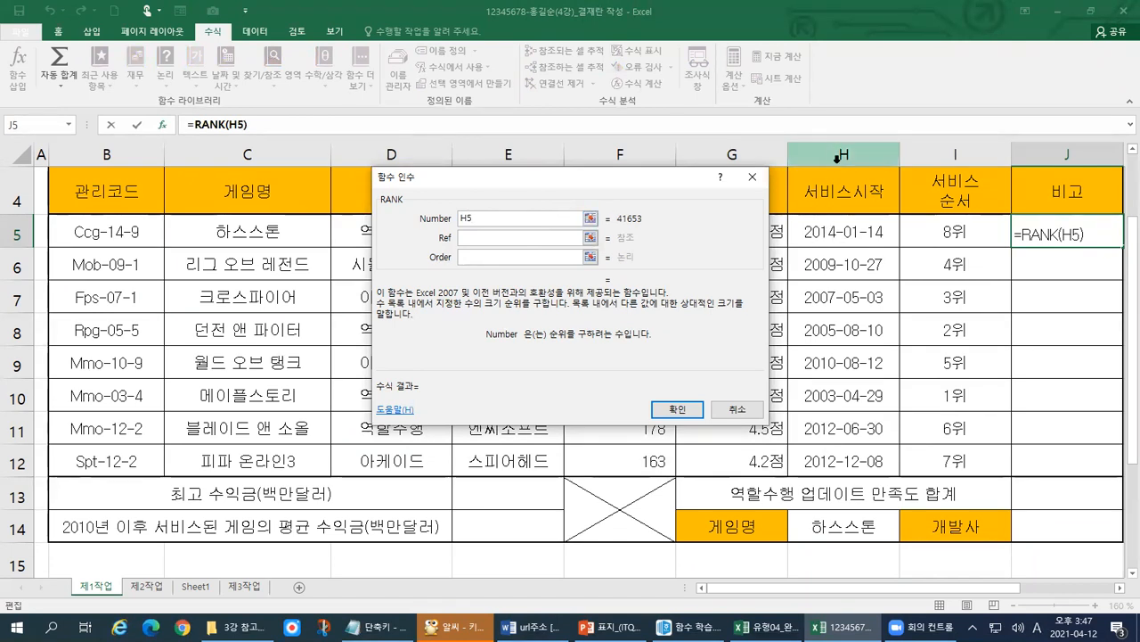
Try adding a second reference to the Number argument as H5+H5 and H5+5:5, and reset Number to H5.
{"action": "type", "text": "+"}
{"action": "left_click", "coordinate": [841, 228]}
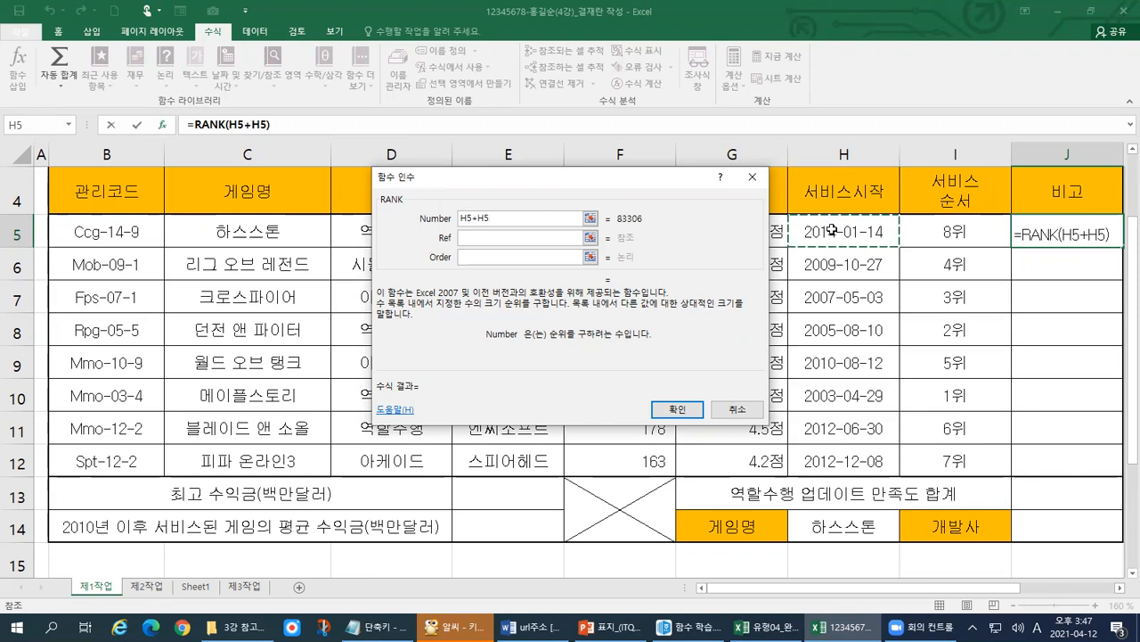
{"action": "left_click", "coordinate": [838, 154]}
{"action": "left_click", "coordinate": [12, 231]}
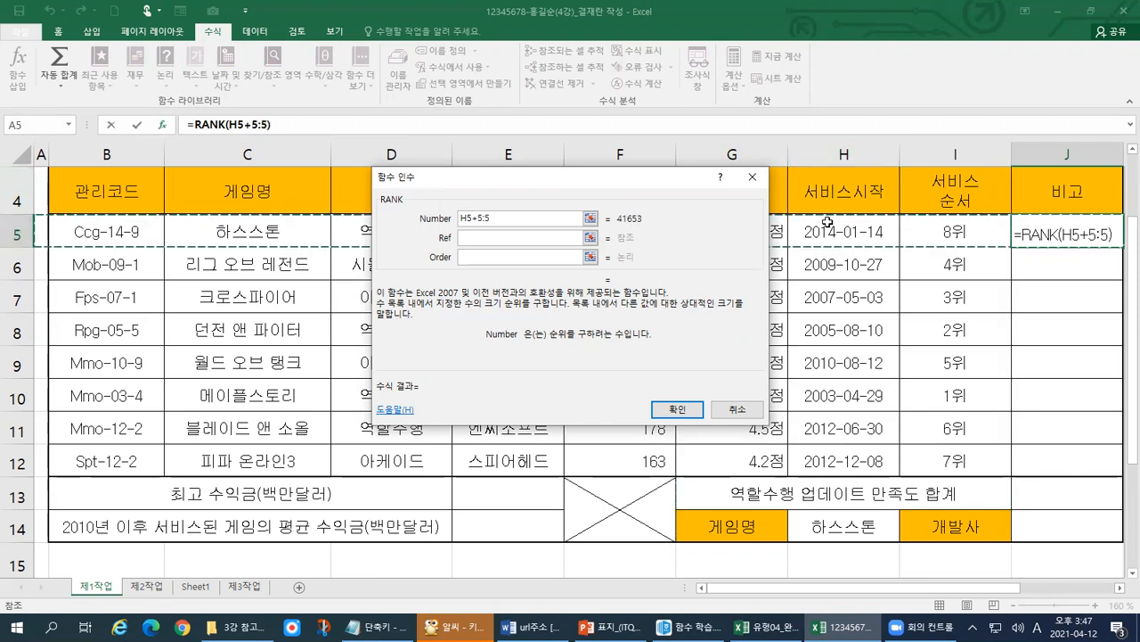
{"action": "left_click", "coordinate": [838, 153]}
{"action": "left_click", "coordinate": [18, 230]}
{"action": "left_click", "coordinate": [854, 232]}
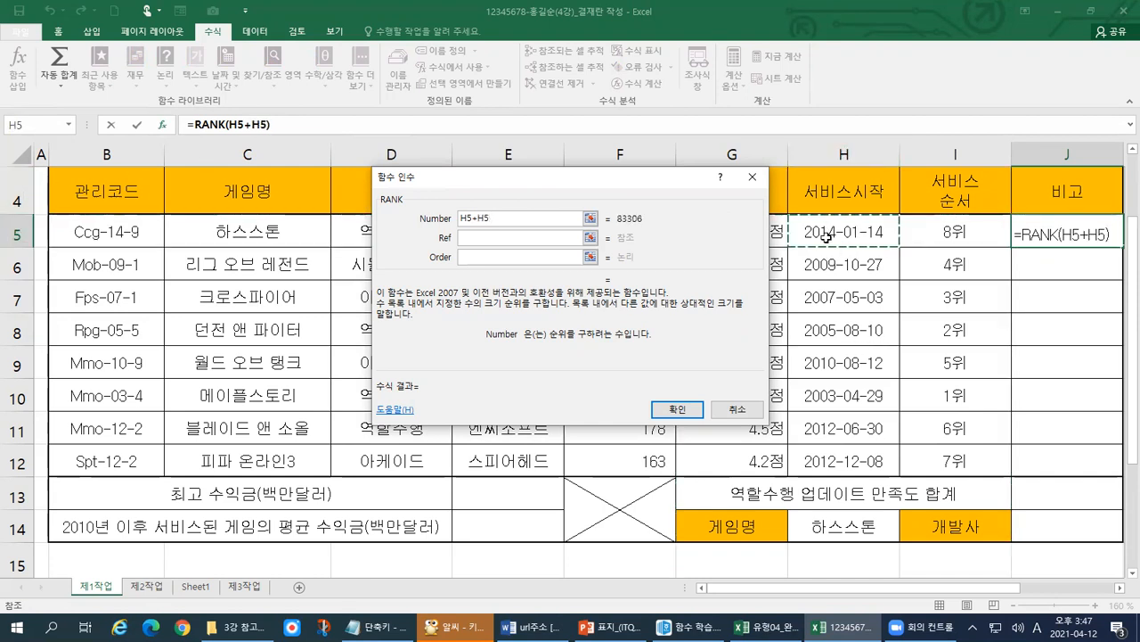
{"action": "left_click_drag", "start_coordinate": [491, 218], "coordinate": [460, 218]}
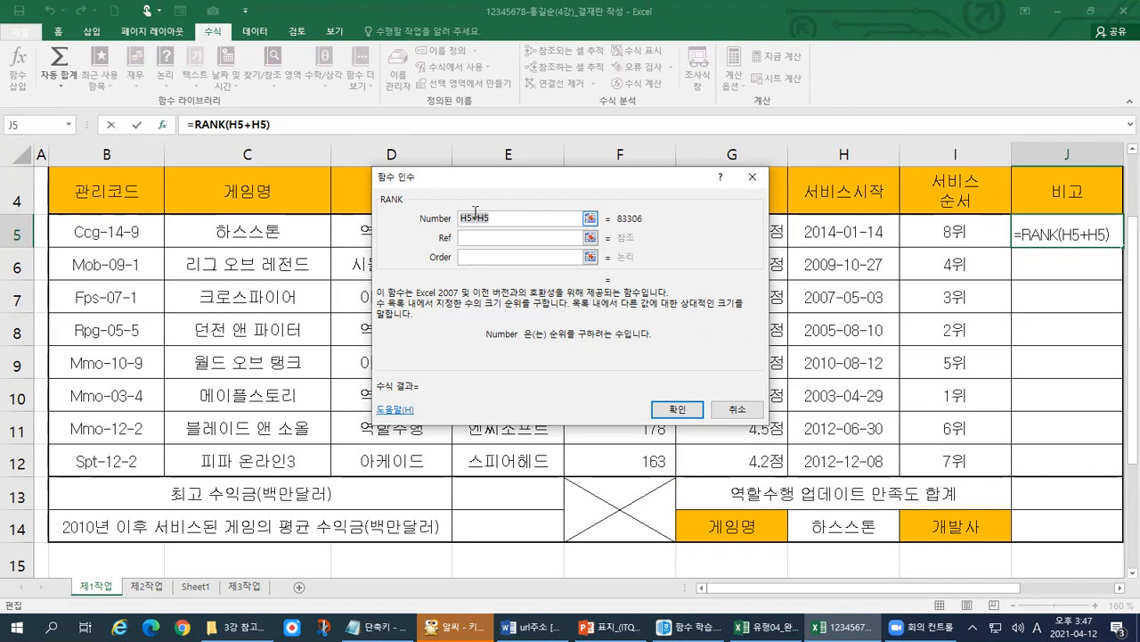
{"action": "key", "text": "BackSpace"}
{"action": "type", "text": "H"}
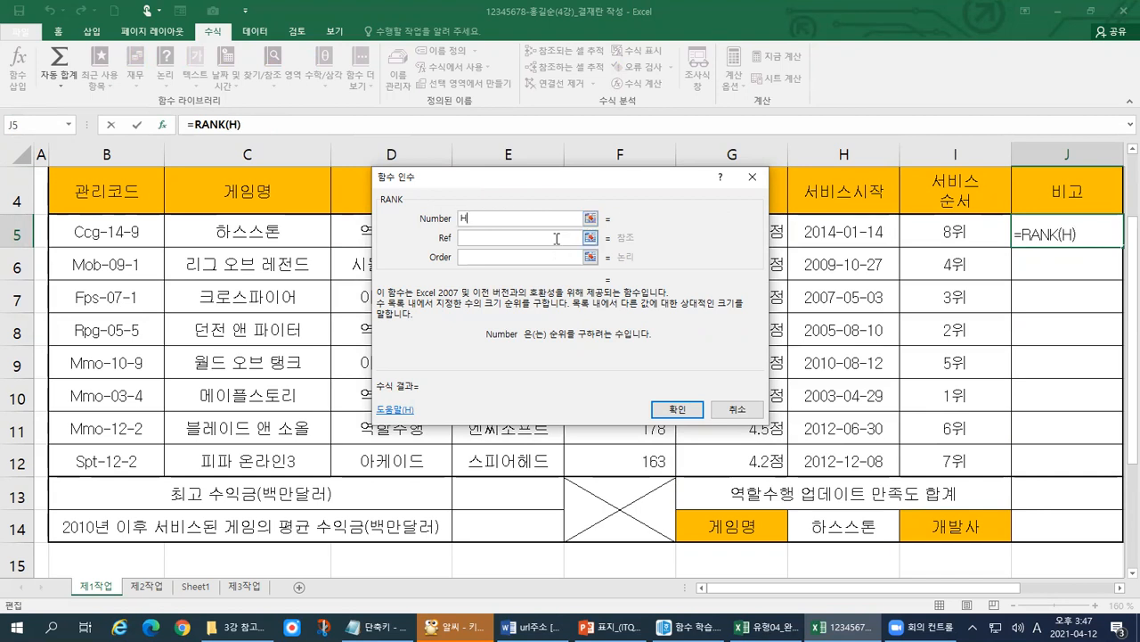
{"action": "type", "text": "5"}
Set Ref to the absolute range $H$5:$H$12 and Order to 1, and insert the RANK formula in J5.
{"action": "left_click", "coordinate": [544, 239]}
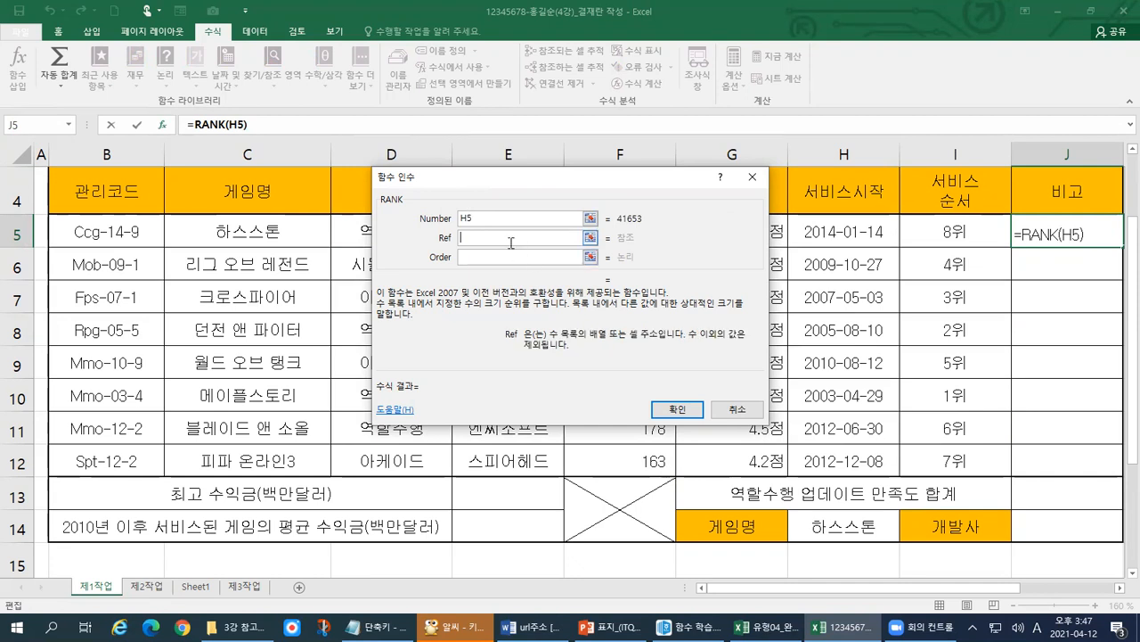
{"action": "left_click", "coordinate": [855, 228]}
{"action": "left_click_drag", "start_coordinate": [854, 226], "coordinate": [831, 467]}
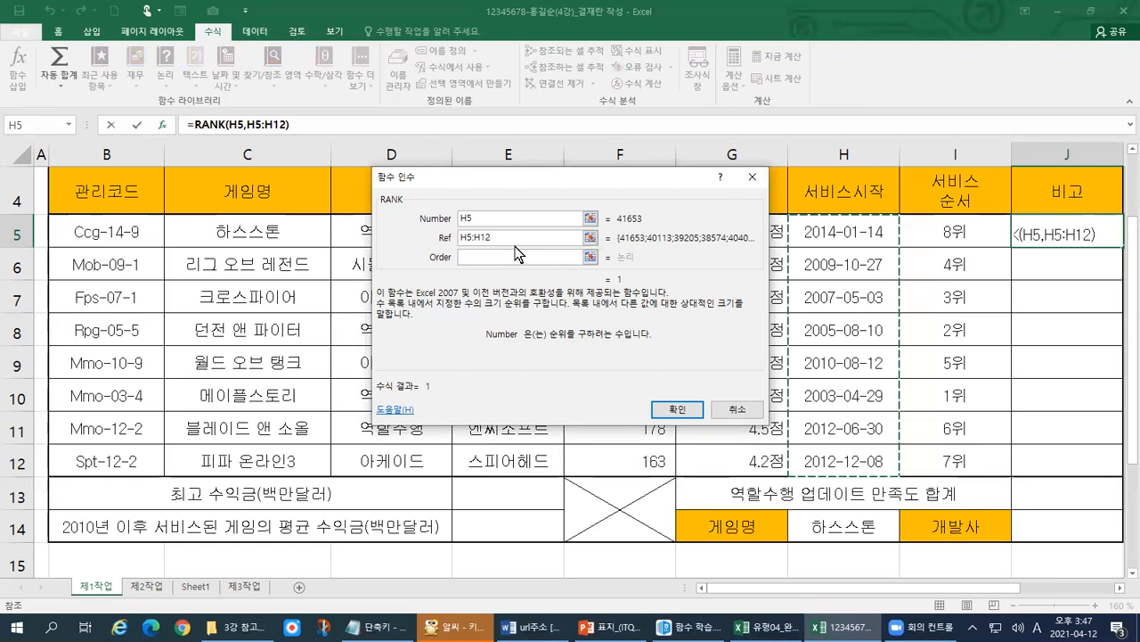
{"action": "key", "text": "F4"}
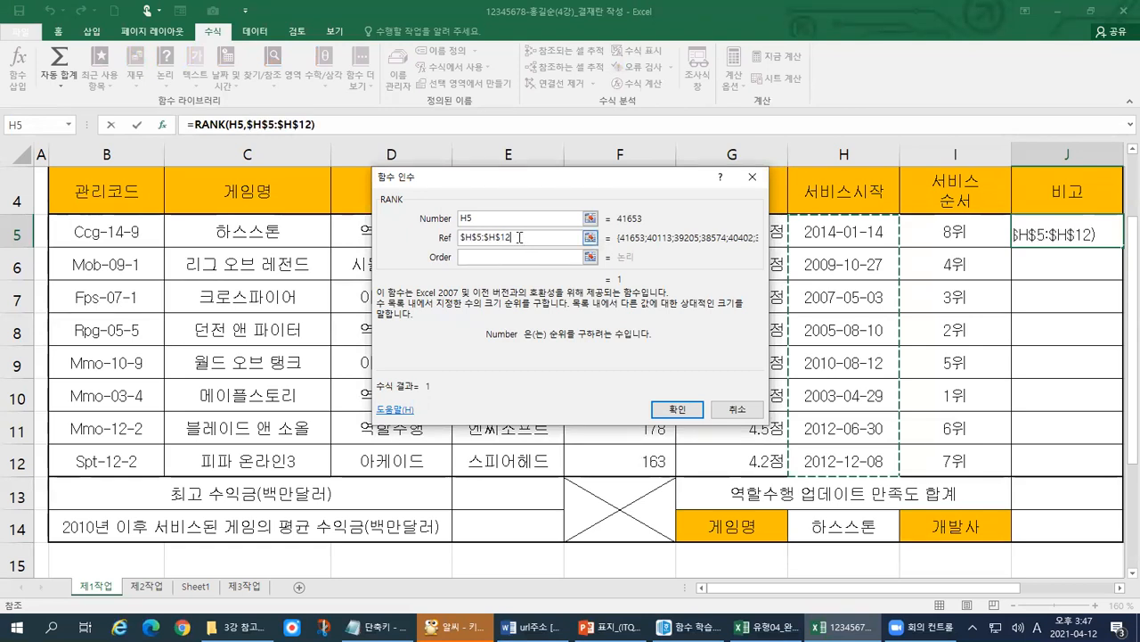
{"action": "left_click", "coordinate": [476, 258]}
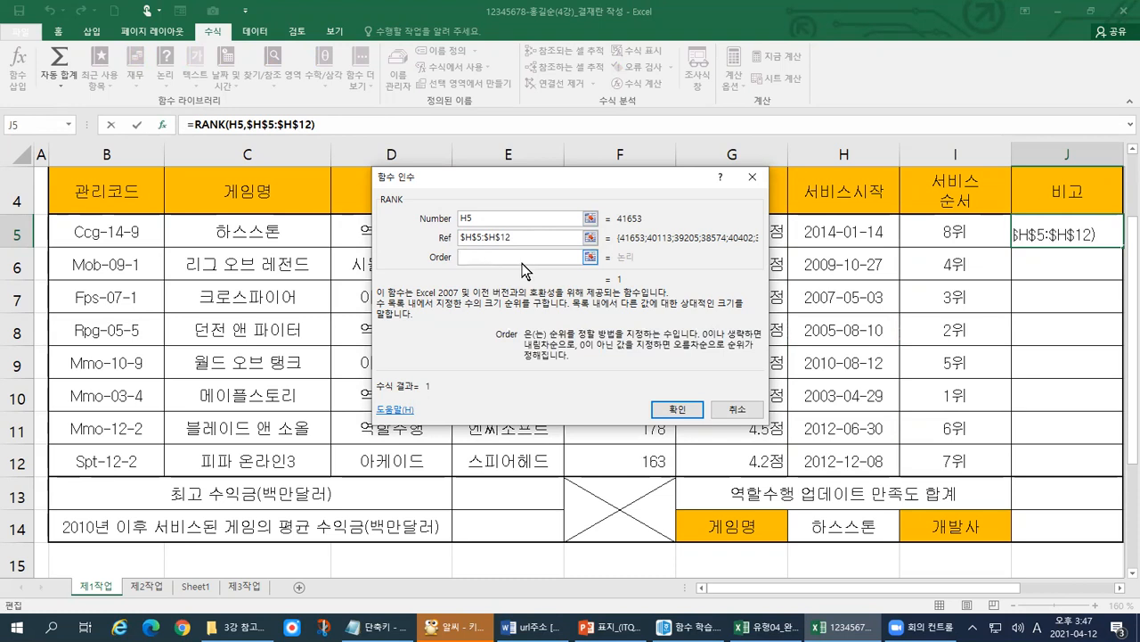
{"action": "type", "text": "1"}
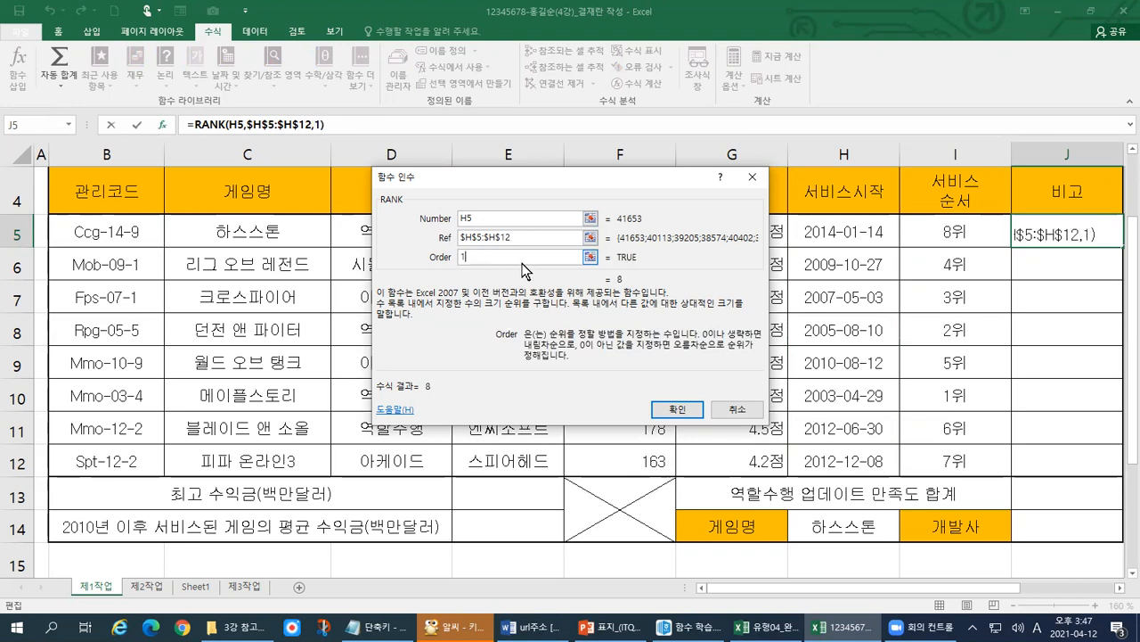
{"action": "left_click", "coordinate": [673, 411]}
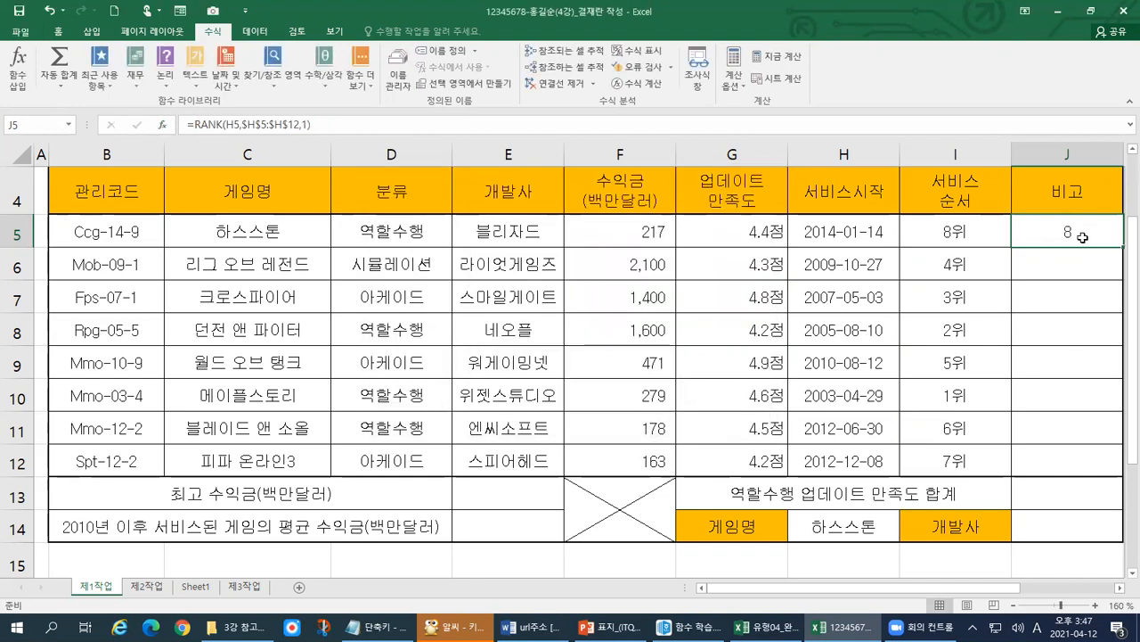
Append &"위" to the end of the RANK formula in J5.
{"action": "double_click", "coordinate": [1083, 235]}
{"action": "left_click_drag", "start_coordinate": [982, 588], "coordinate": [1081, 596]}
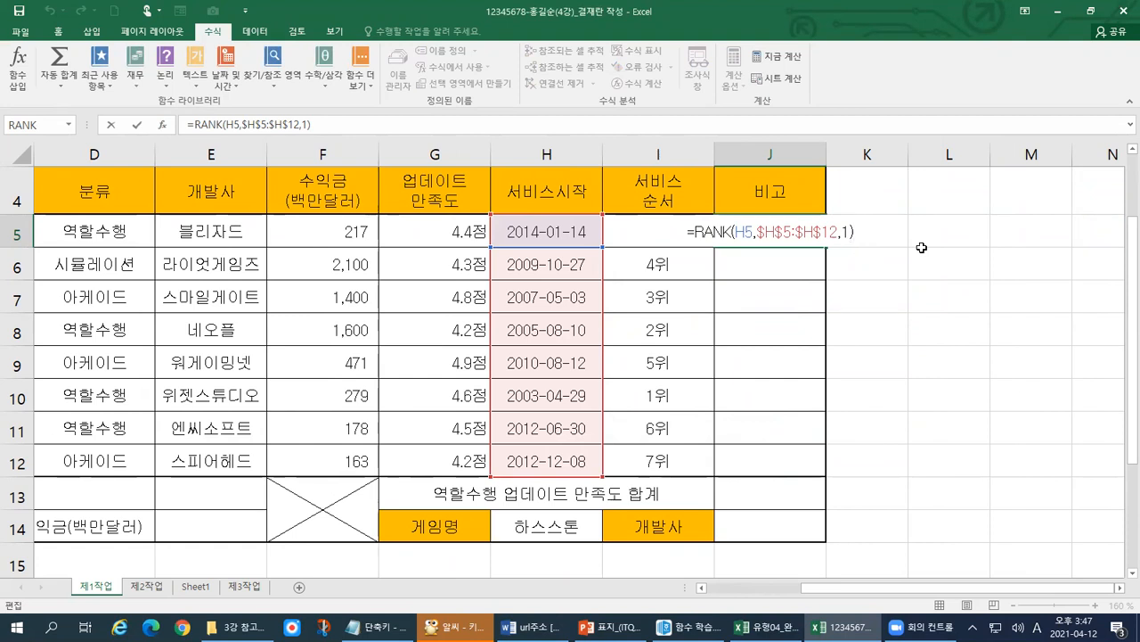
{"action": "type", "text": "&\""}
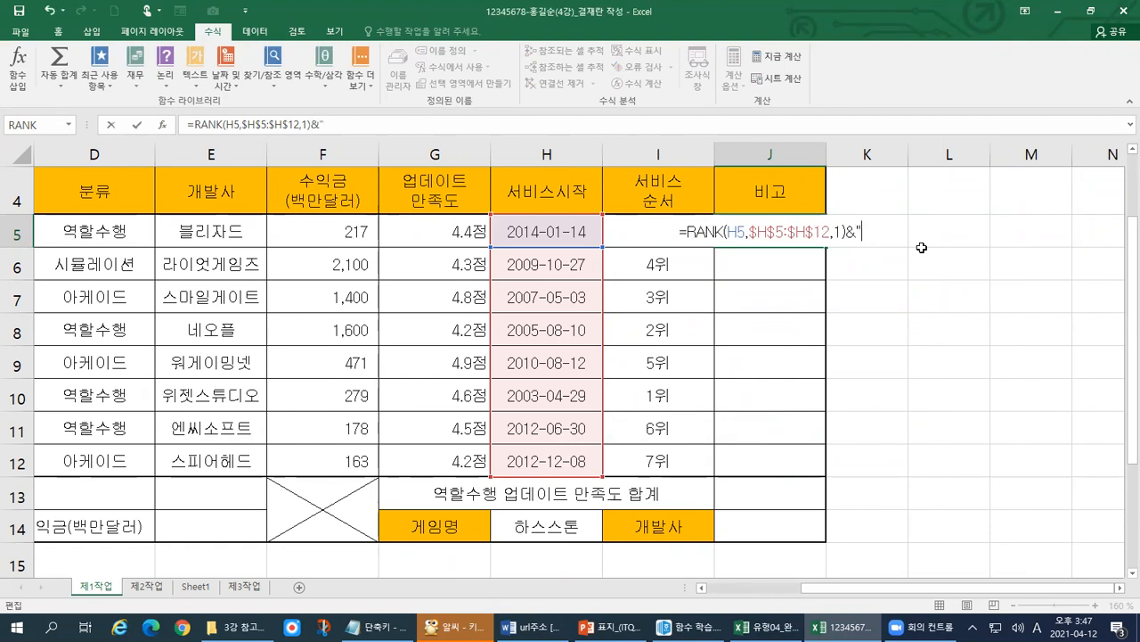
{"action": "type", "text": "DNL"}
{"action": "key", "text": "BackSpace"}
{"action": "key", "text": "BackSpace"}
{"action": "key", "text": "BackSpace"}
{"action": "key", "text": "BackSpace"}
{"action": "type", "text": "\"위\""}
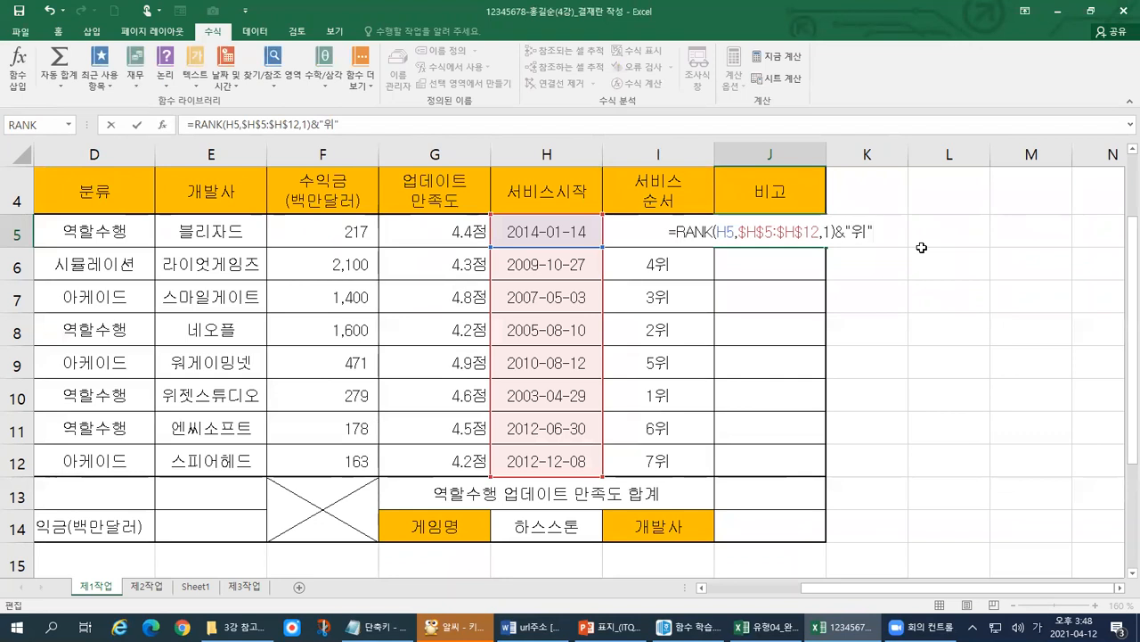
{"action": "key", "text": "shift+Left"}
{"action": "key", "text": "Left"}
{"action": "key", "text": "shift+Right"}
{"action": "key", "text": "shift+Right"}
{"action": "key", "text": "Right"}
{"action": "key", "text": "Return"}
Fill the RANK formula from J5 down to J12.
{"action": "left_click_drag", "start_coordinate": [664, 232], "coordinate": [724, 232]}
{"action": "left_click", "coordinate": [770, 241]}
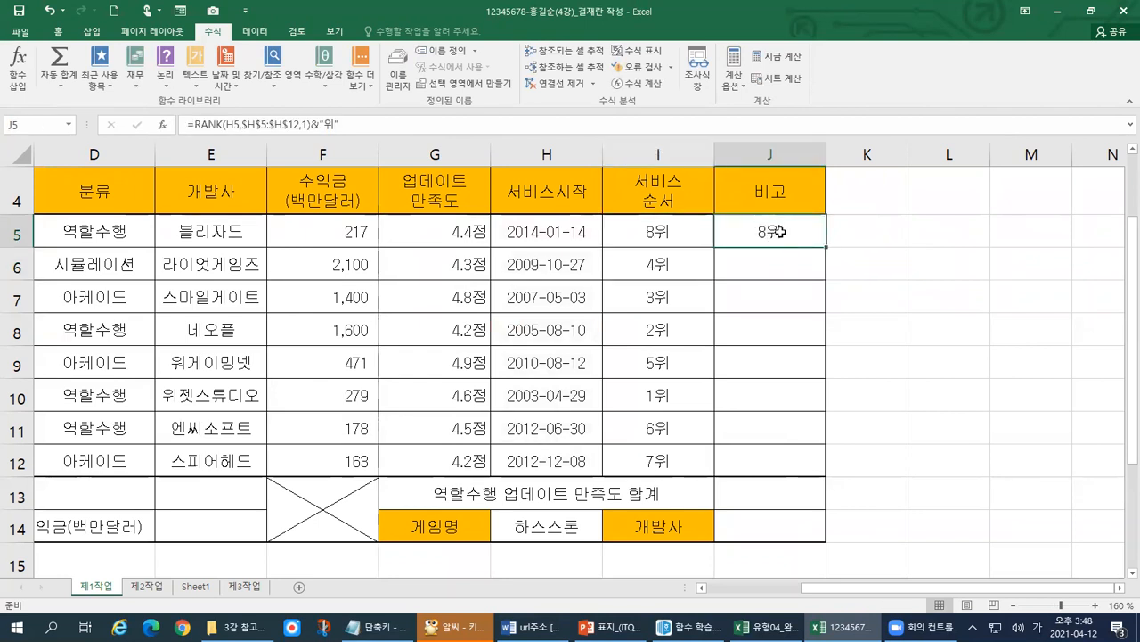
{"action": "left_click_drag", "start_coordinate": [828, 252], "coordinate": [822, 479]}
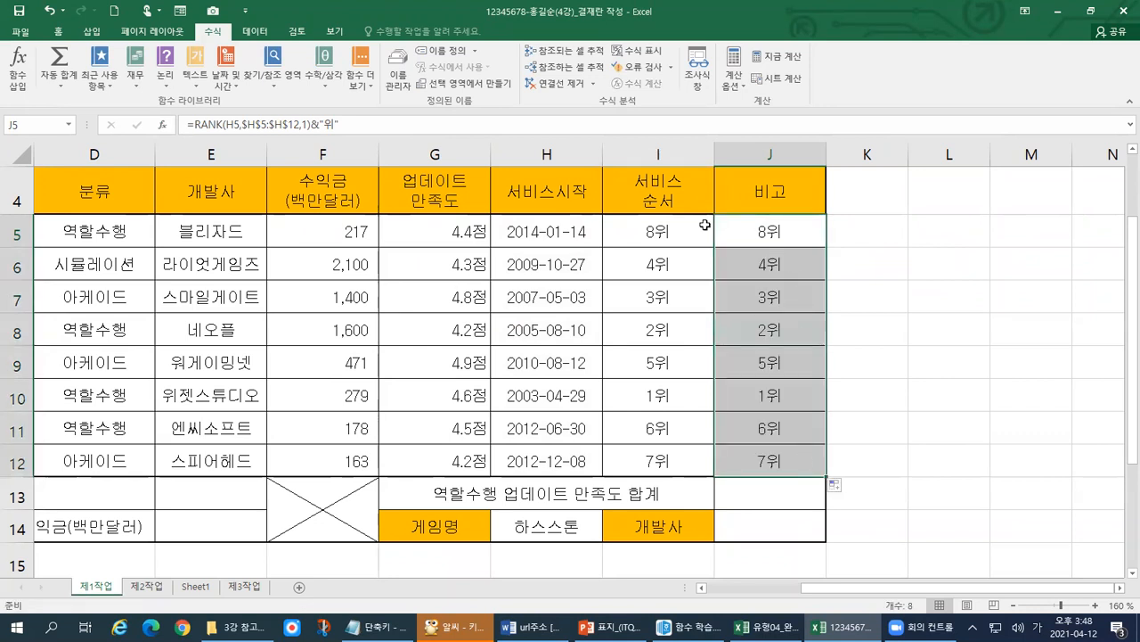
Clear the practice ranks from the range J5:J12 in the 비고 column.
{"action": "left_click_drag", "start_coordinate": [788, 228], "coordinate": [805, 460]}
{"action": "key", "text": "Delete"}
{"action": "left_click_drag", "start_coordinate": [907, 595], "coordinate": [811, 595]}
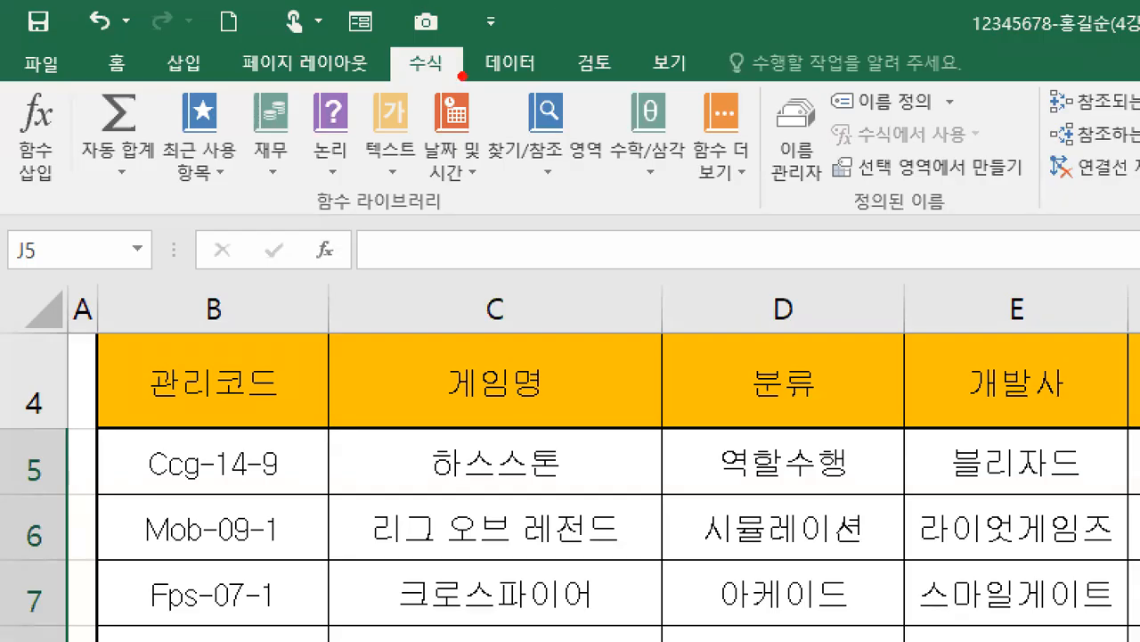
Mark the 수식 and 함수 삽입 commands in the magnified view and leave the magnifier.
{"action": "mouse_move", "coordinate": [463, 76]}
{"action": "left_mouse_down"}
{"action": "mouse_move", "coordinate": [367, 37]}
{"action": "mouse_move", "coordinate": [431, 100]}
{"action": "left_mouse_up"}
{"action": "mouse_move", "coordinate": [60, 206]}
{"action": "left_mouse_down"}
{"action": "mouse_move", "coordinate": [32, 86]}
{"action": "mouse_move", "coordinate": [26, 215]}
{"action": "left_mouse_up"}
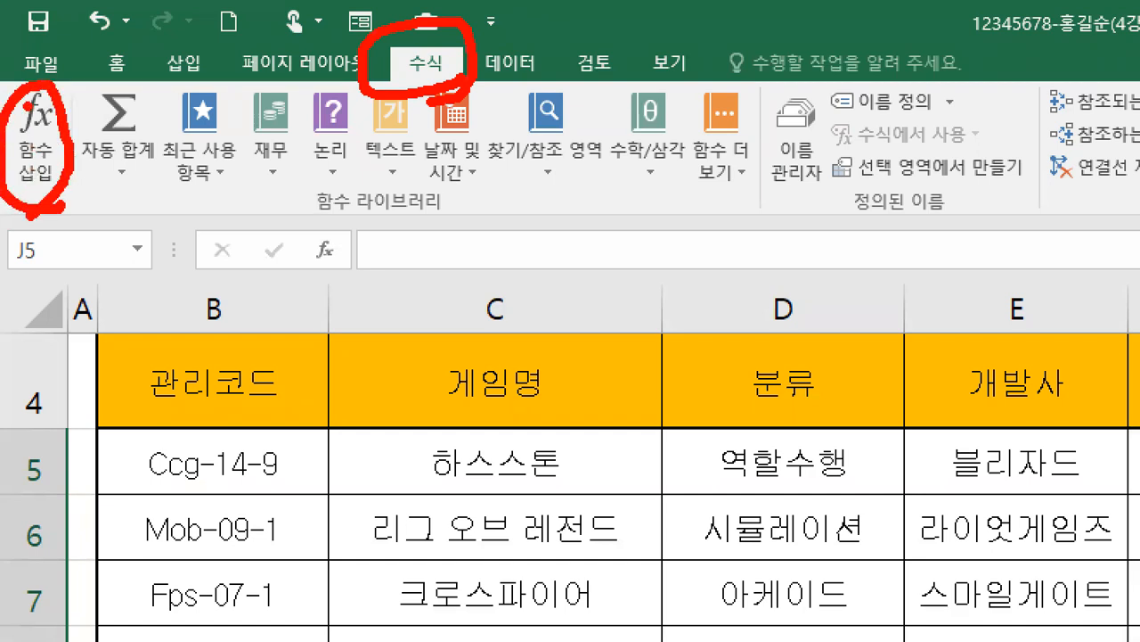
{"action": "left_click_drag", "start_coordinate": [25, 102], "coordinate": [55, 107]}
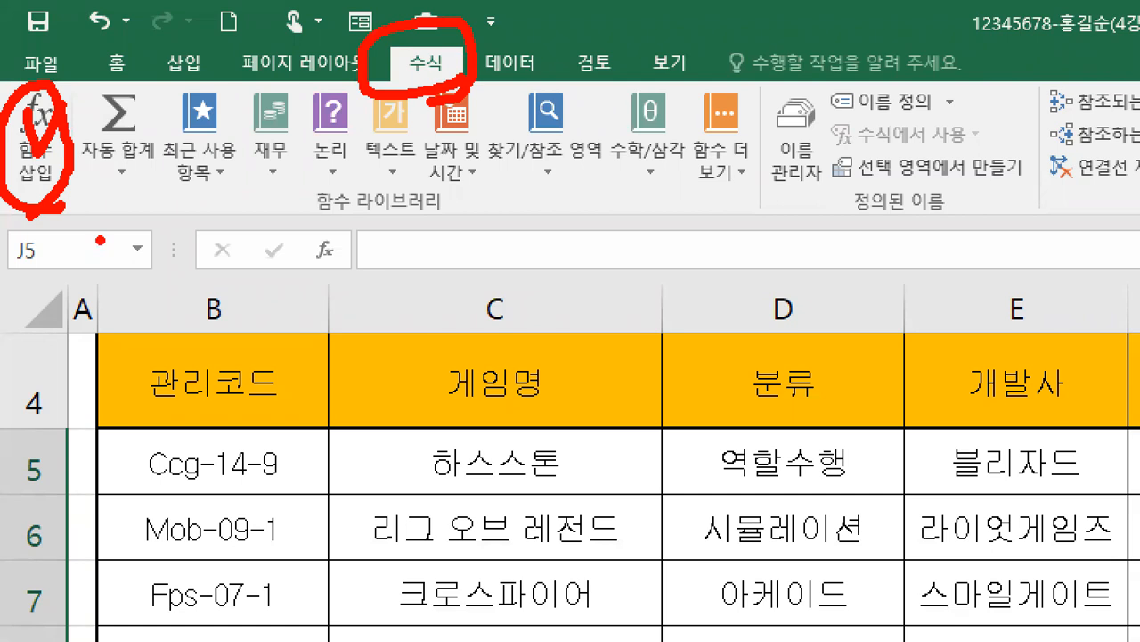
{"action": "key", "text": "Escape"}
Open the function wizard for the empty cell J5 and close it without inserting a function.
{"action": "left_click", "coordinate": [59, 32]}
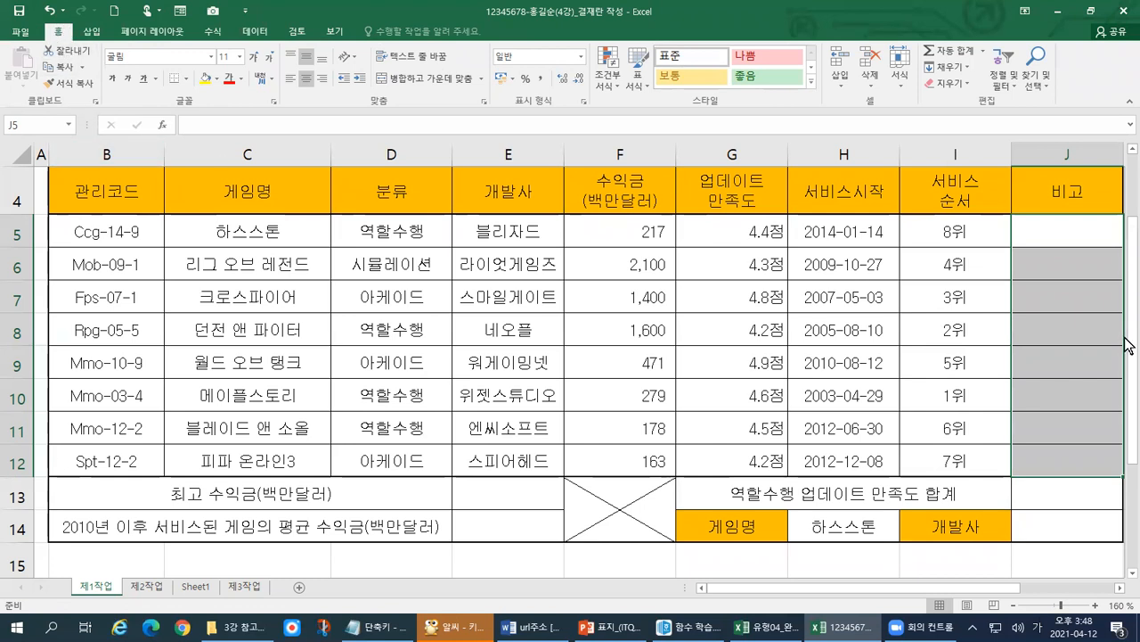
{"action": "key", "text": "Down"}
{"action": "left_click", "coordinate": [1074, 234]}
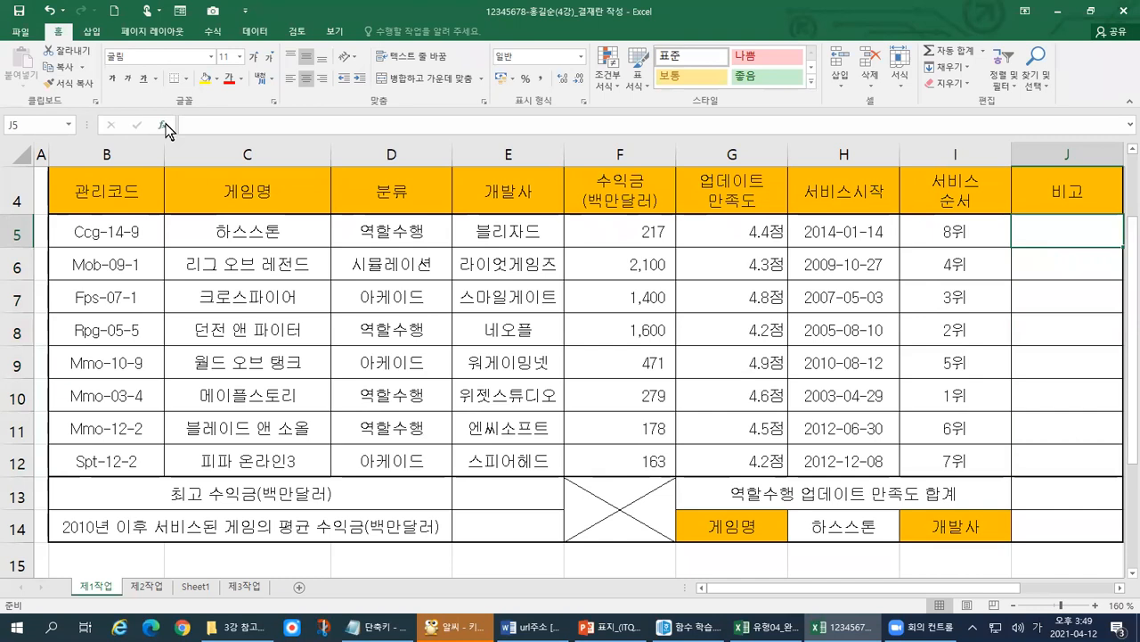
{"action": "left_click", "coordinate": [164, 126]}
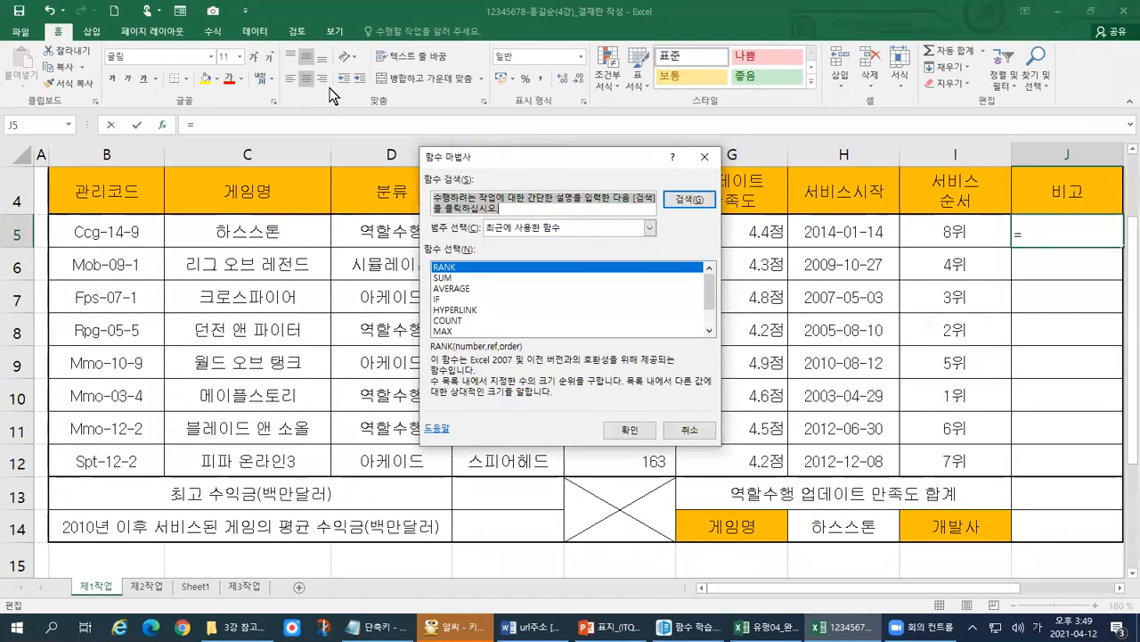
{"action": "key", "text": "Escape"}
{"action": "left_click", "coordinate": [219, 34]}
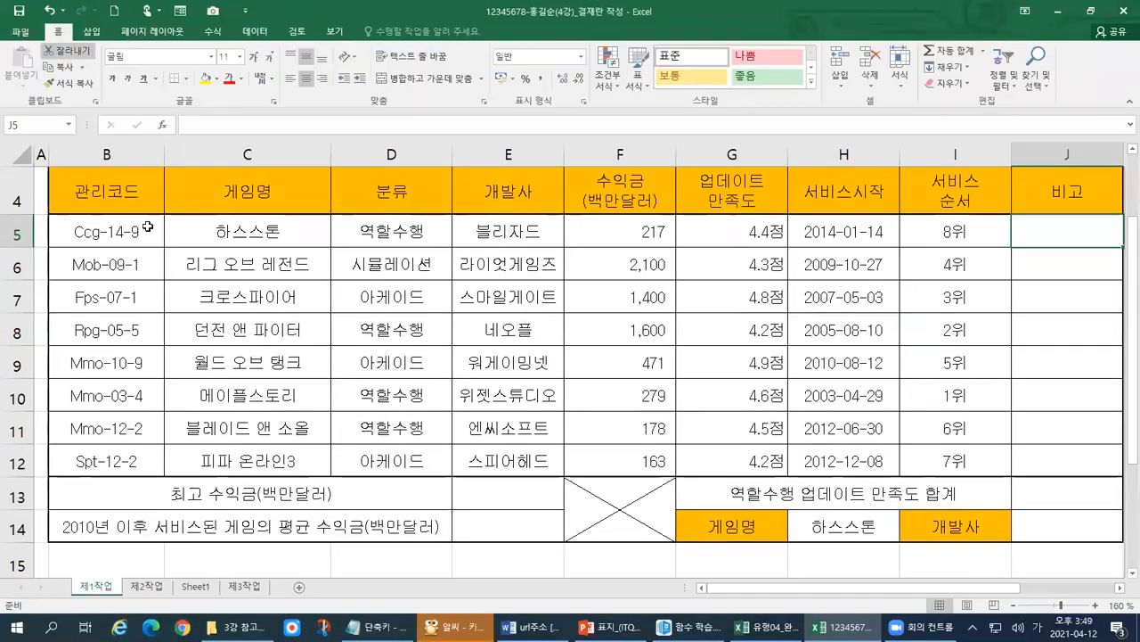
{"action": "left_click", "coordinate": [56, 33]}
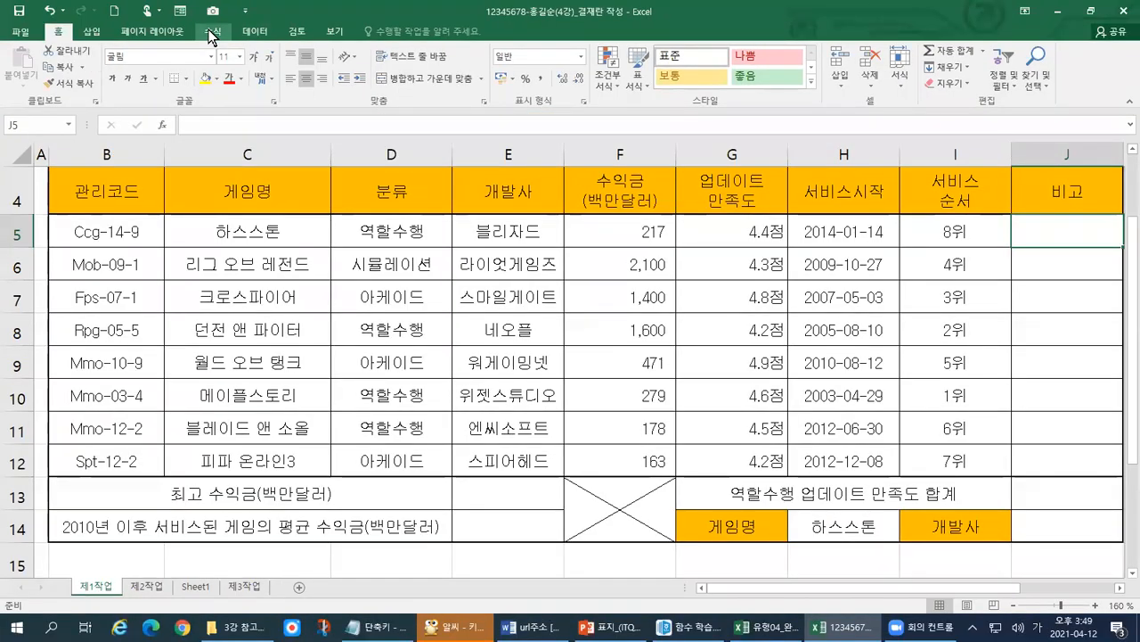
{"action": "left_click", "coordinate": [425, 62]}
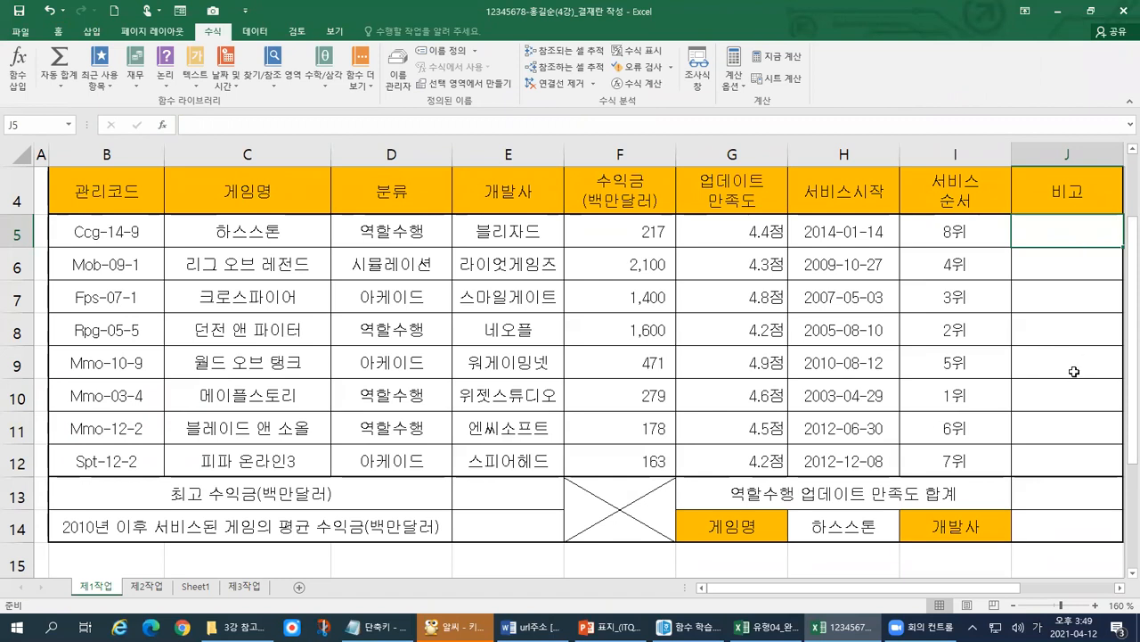
Switch to the 유형04_완성 workbook, highlight condition (2) 비고 and underline its star rule and IF, INT functions in the magnified view.
{"action": "key", "text": "alt+Tab"}
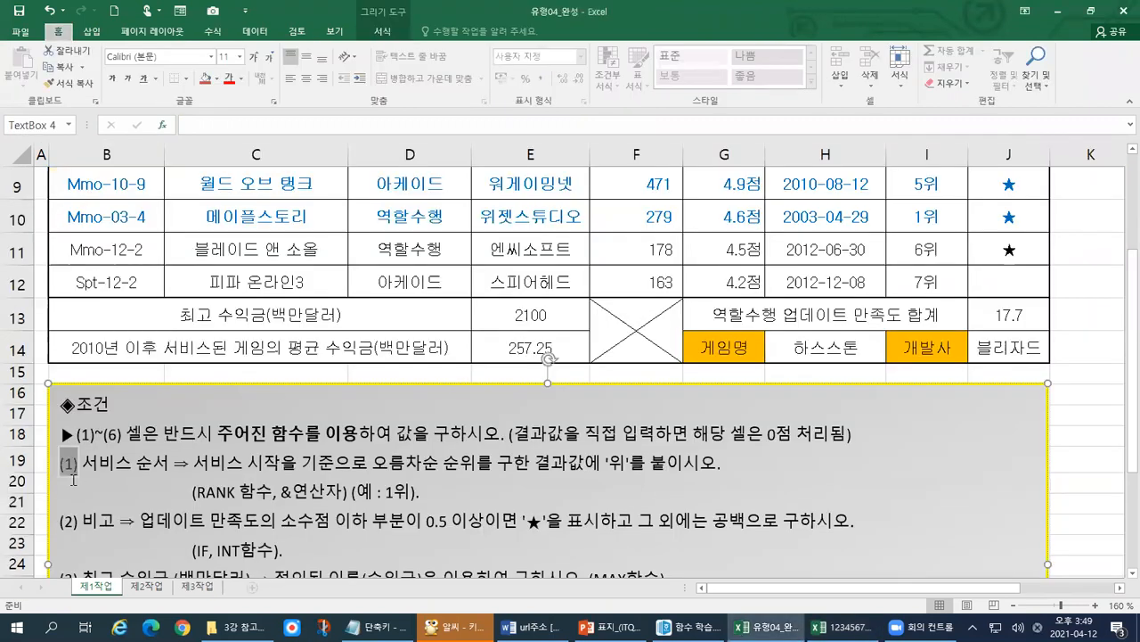
{"action": "left_click_drag", "start_coordinate": [59, 519], "coordinate": [296, 541]}
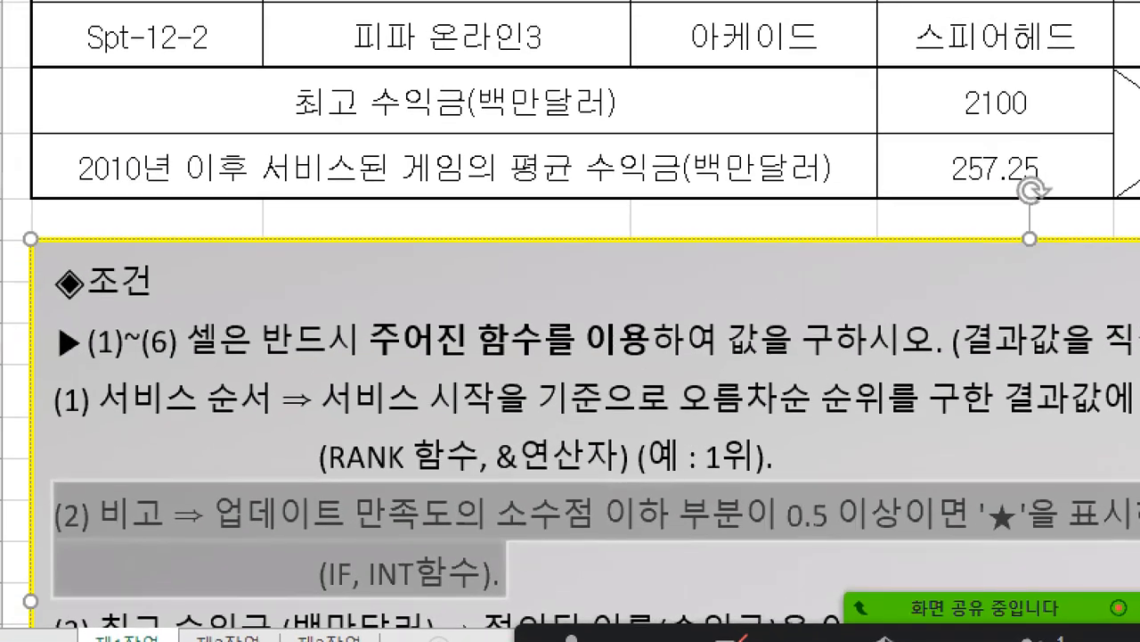
{"action": "left_click", "coordinate": [122, 515]}
{"action": "left_click_drag", "start_coordinate": [285, 579], "coordinate": [531, 587]}
{"action": "left_click_drag", "start_coordinate": [232, 538], "coordinate": [1139, 538]}
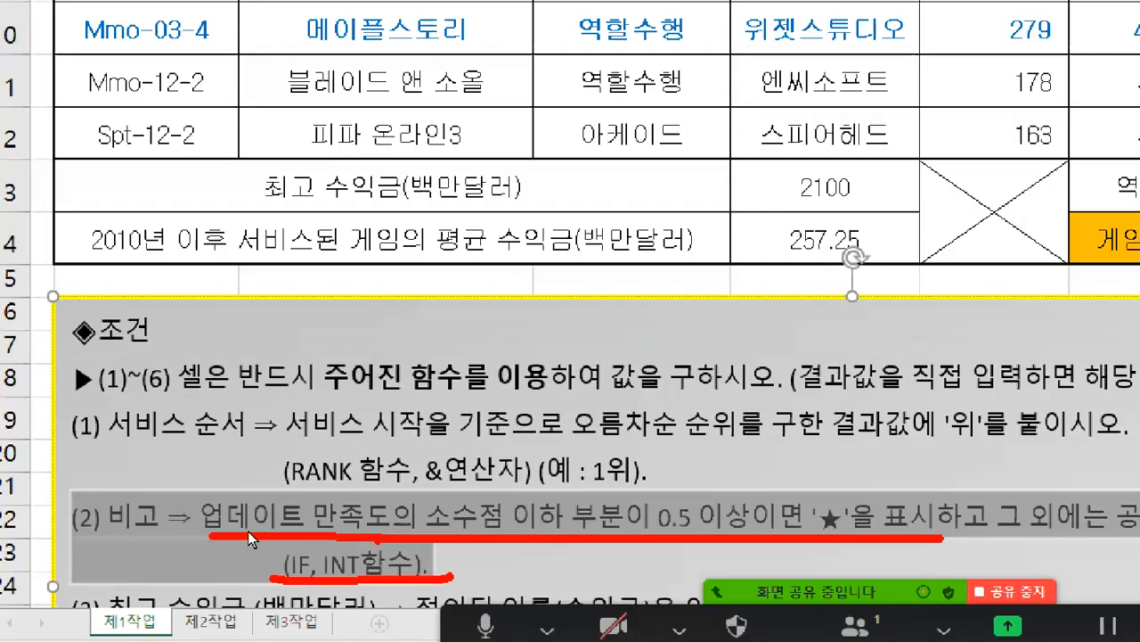
Switch to the url주소 document in Word.
{"action": "key", "text": "alt+Tab"}
{"action": "left_click", "coordinate": [407, 375]}
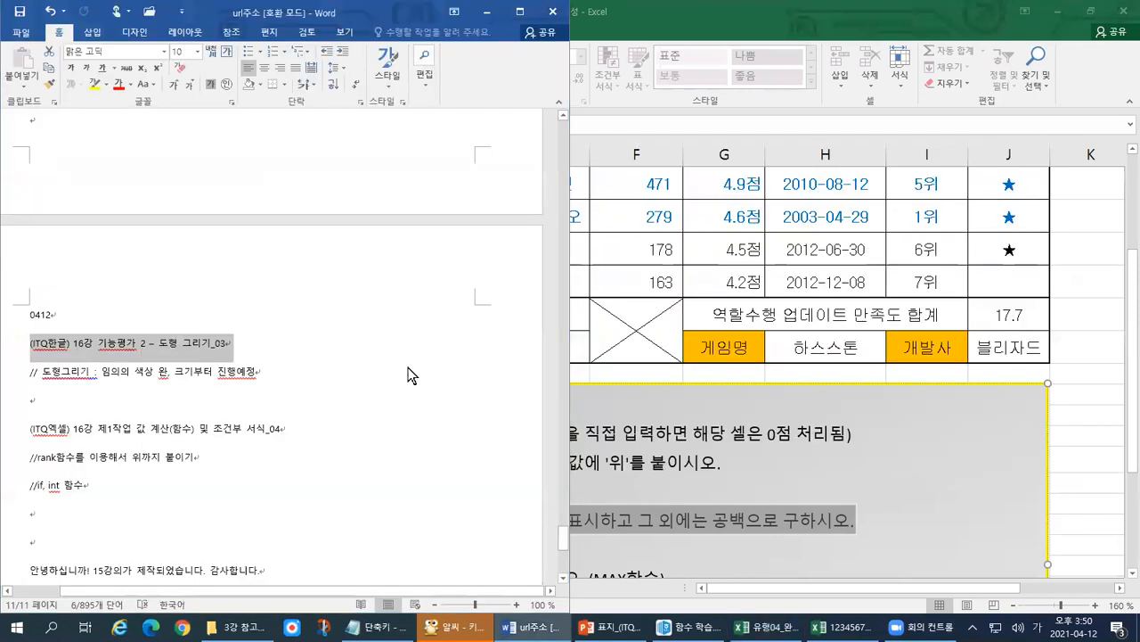
Switch to the 함수 학습 document in Hangul and highlight the INT함수 heading.
{"action": "key", "text": "alt+Tab"}
{"action": "left_click", "coordinate": [339, 389]}
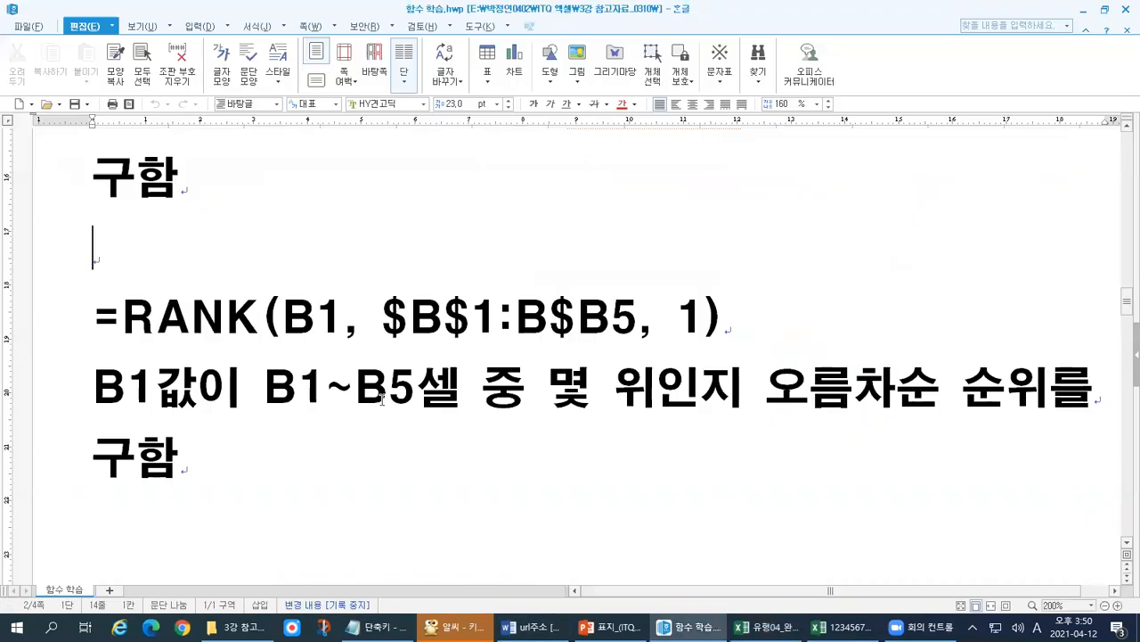
{"action": "scroll", "coordinate": [1024, 401], "scroll_direction": "down", "scroll_amount": 10}
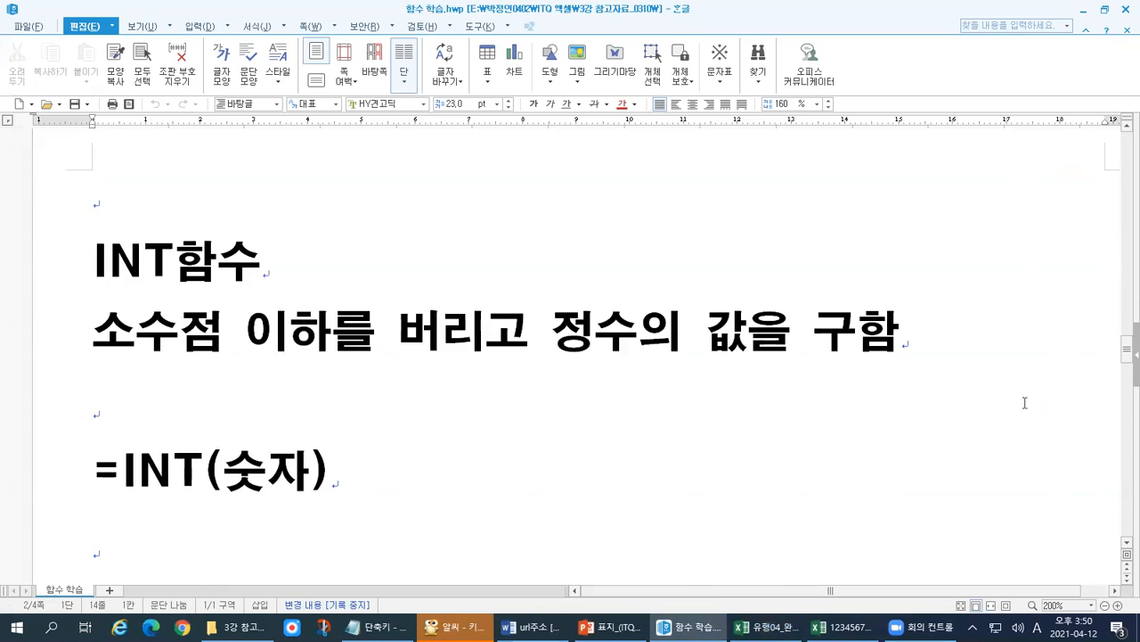
{"action": "left_click", "coordinate": [488, 382]}
{"action": "left_click", "coordinate": [73, 268]}
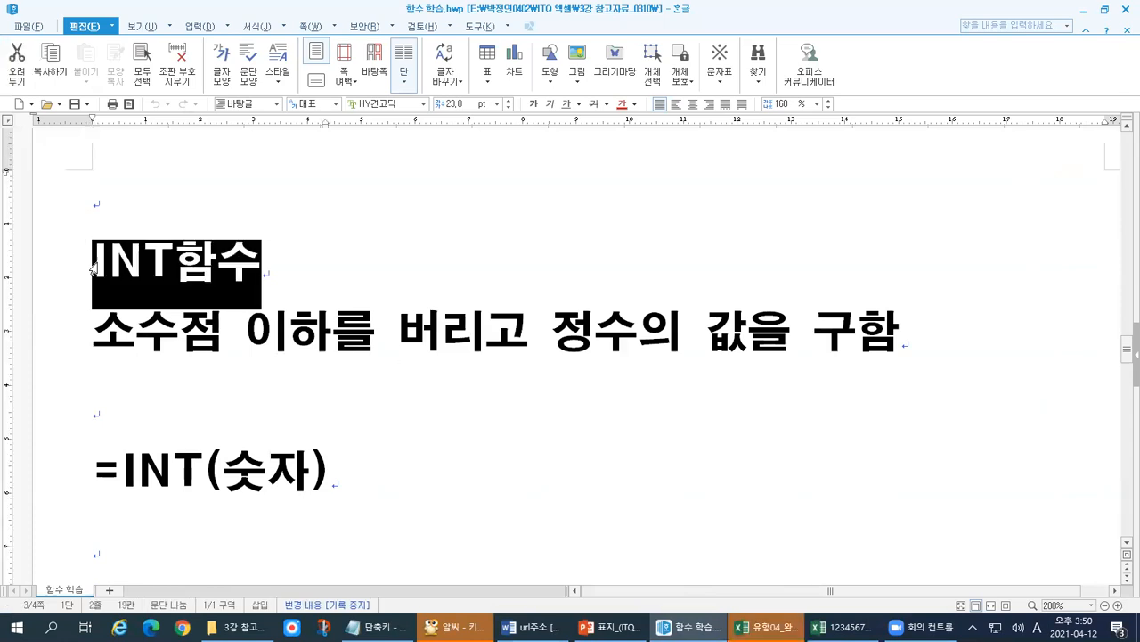
Highlight the word INT in the INT함수 heading, look it up in the dictionary and dismiss the lookup.
{"action": "left_click", "coordinate": [172, 277]}
{"action": "left_click_drag", "start_coordinate": [92, 267], "coordinate": [175, 264]}
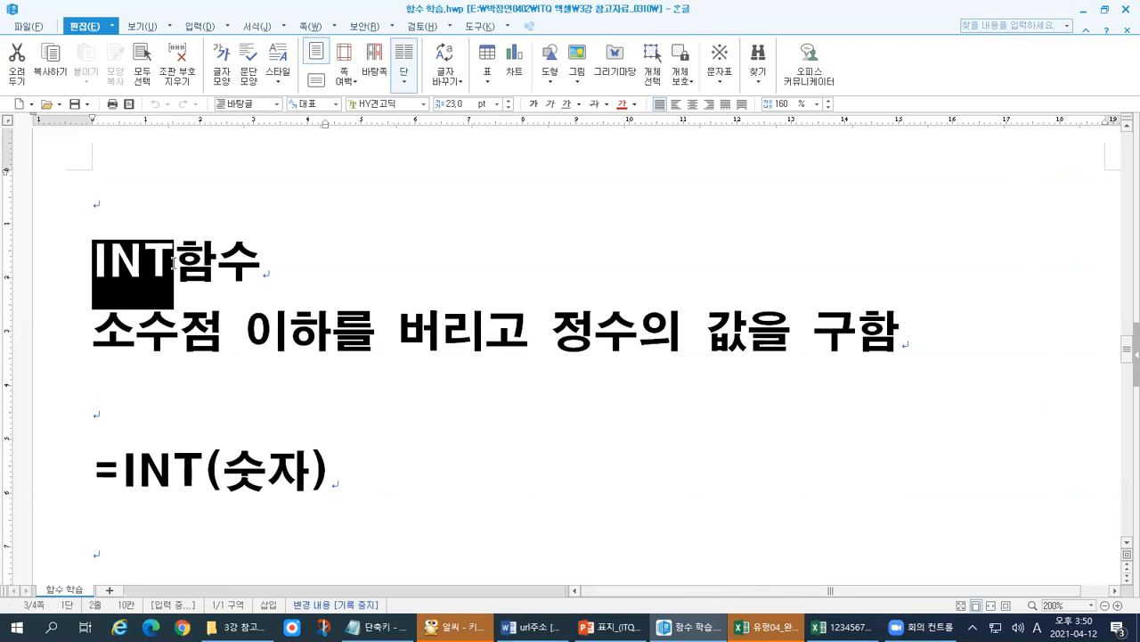
{"action": "key", "text": "F12"}
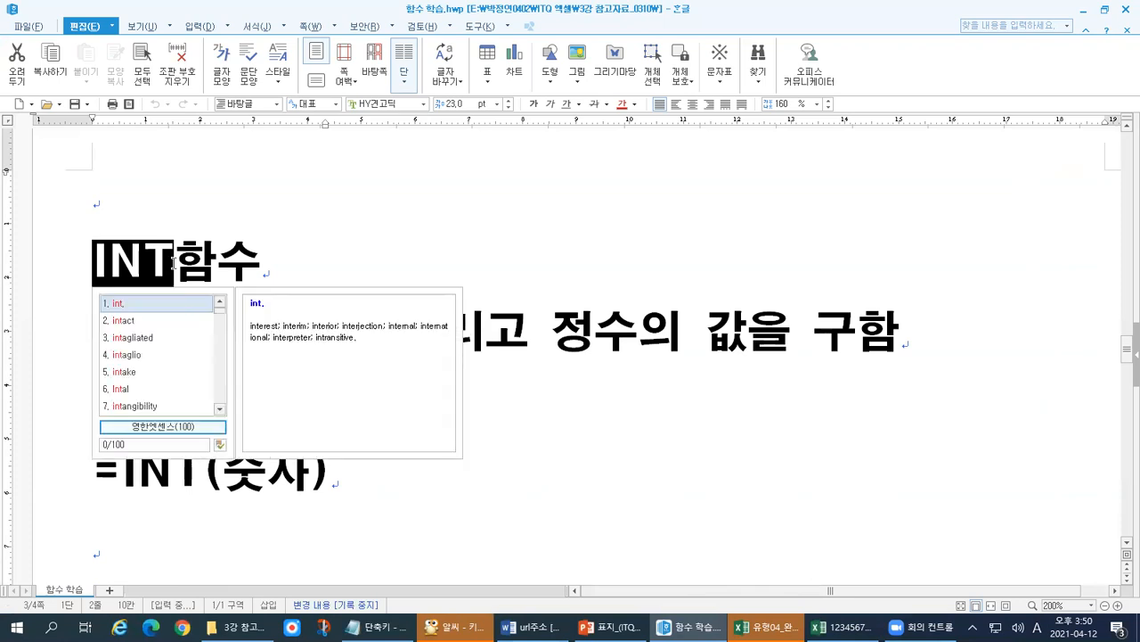
{"action": "left_click", "coordinate": [289, 253]}
{"action": "left_click_drag", "start_coordinate": [90, 268], "coordinate": [165, 259]}
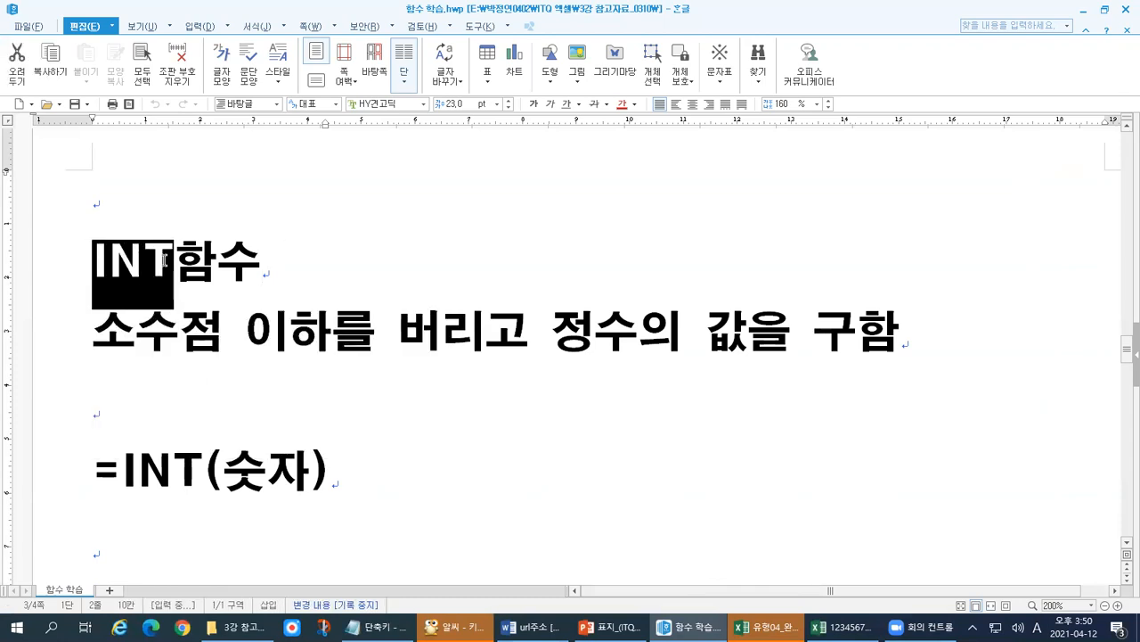
{"action": "left_click", "coordinate": [294, 257]}
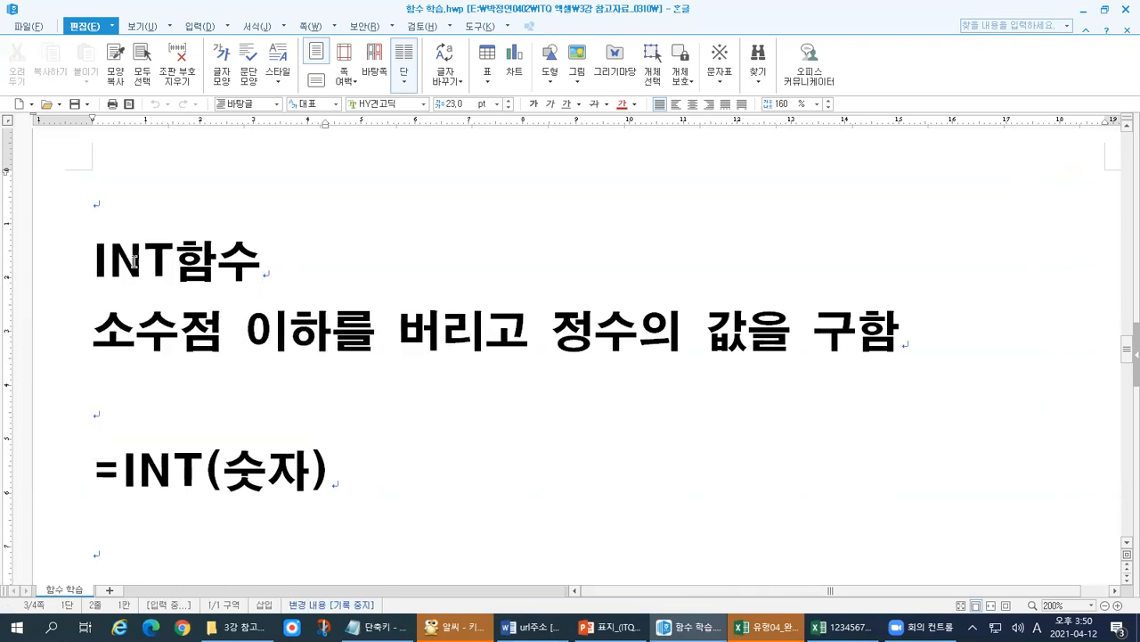
{"action": "left_click_drag", "start_coordinate": [90, 266], "coordinate": [171, 260]}
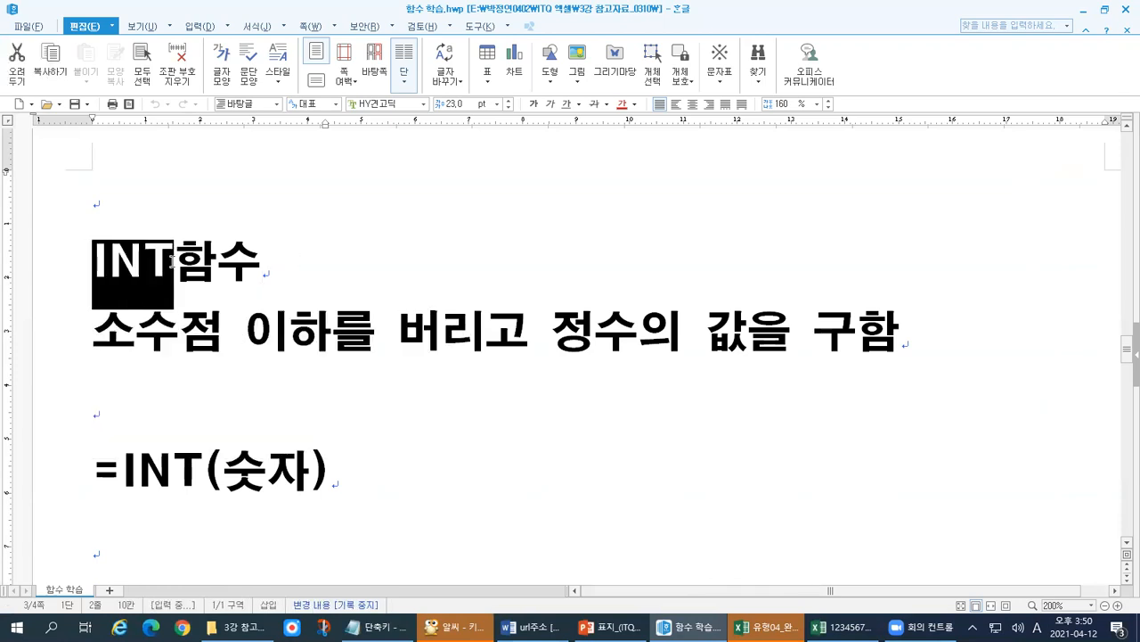
{"action": "left_click", "coordinate": [299, 265]}
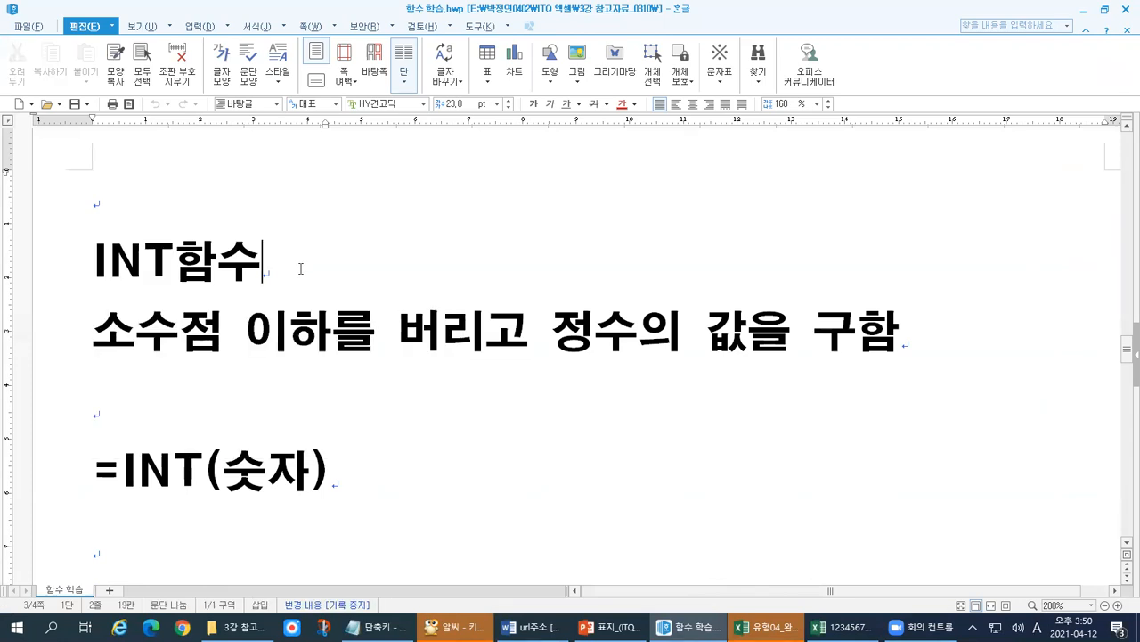
Highlight 정수의 값을 구 in the description line of the INT function.
{"action": "left_click_drag", "start_coordinate": [128, 461], "coordinate": [197, 470]}
{"action": "left_click", "coordinate": [104, 335]}
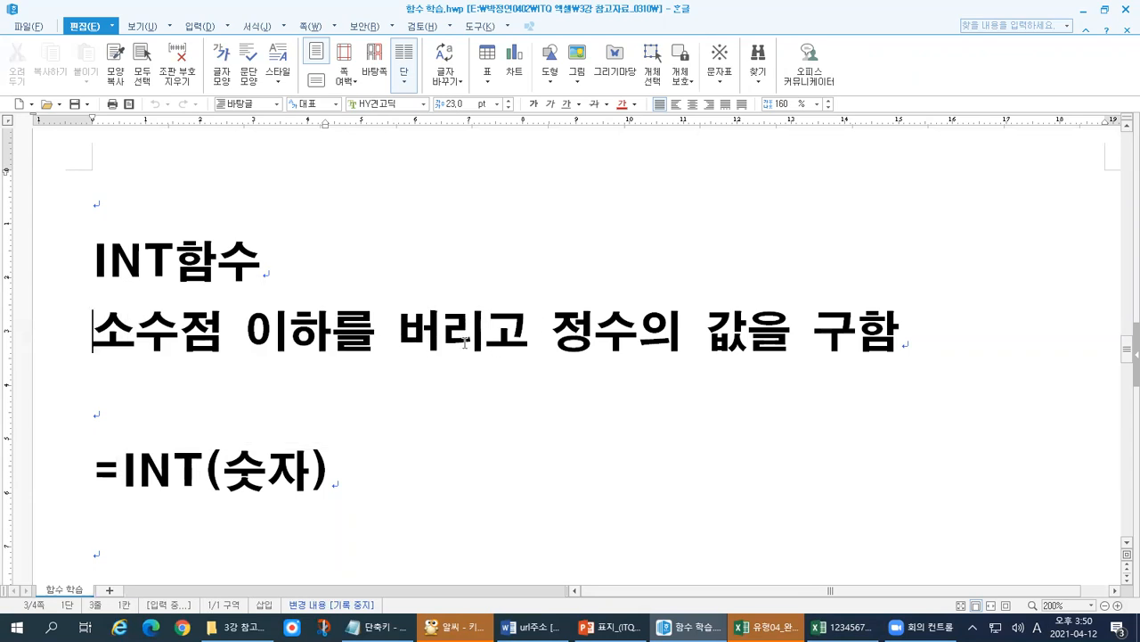
{"action": "left_click_drag", "start_coordinate": [545, 336], "coordinate": [840, 336]}
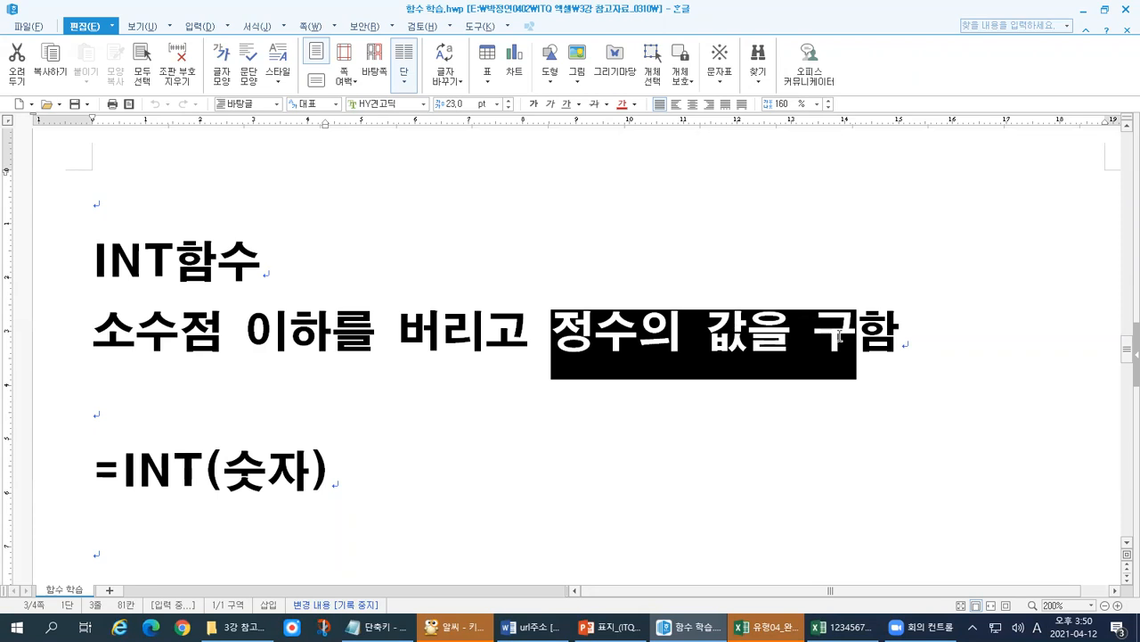
Highlight the =INT(숫자) syntax line and its equals sign.
{"action": "left_click", "coordinate": [82, 476]}
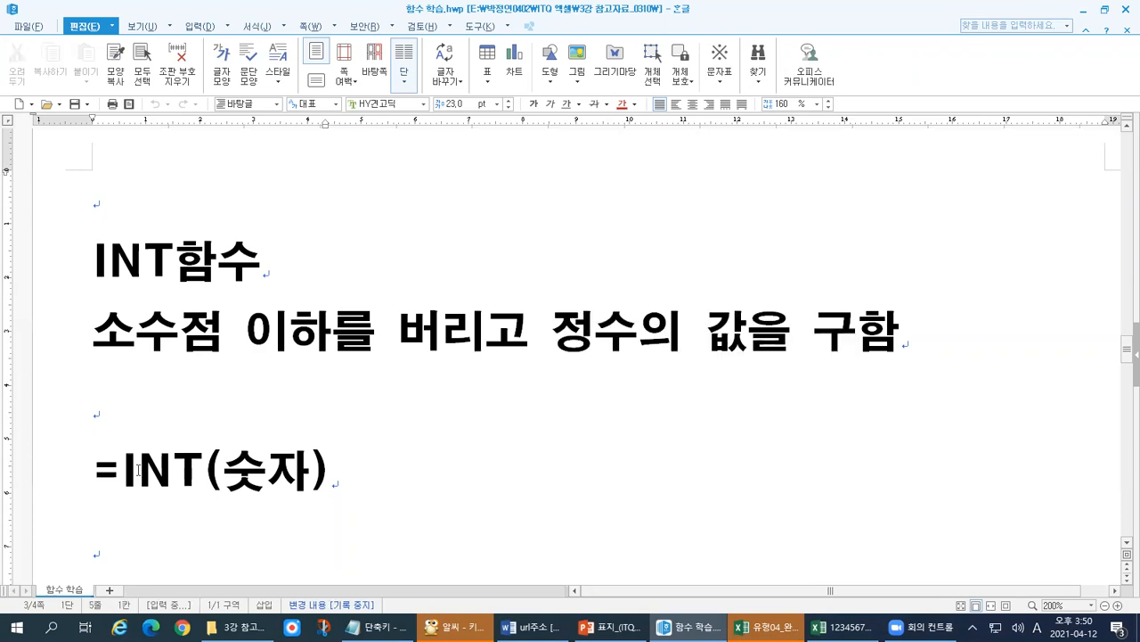
{"action": "left_click", "coordinate": [341, 461], "text": "shift"}
{"action": "left_click_drag", "start_coordinate": [97, 477], "coordinate": [114, 477]}
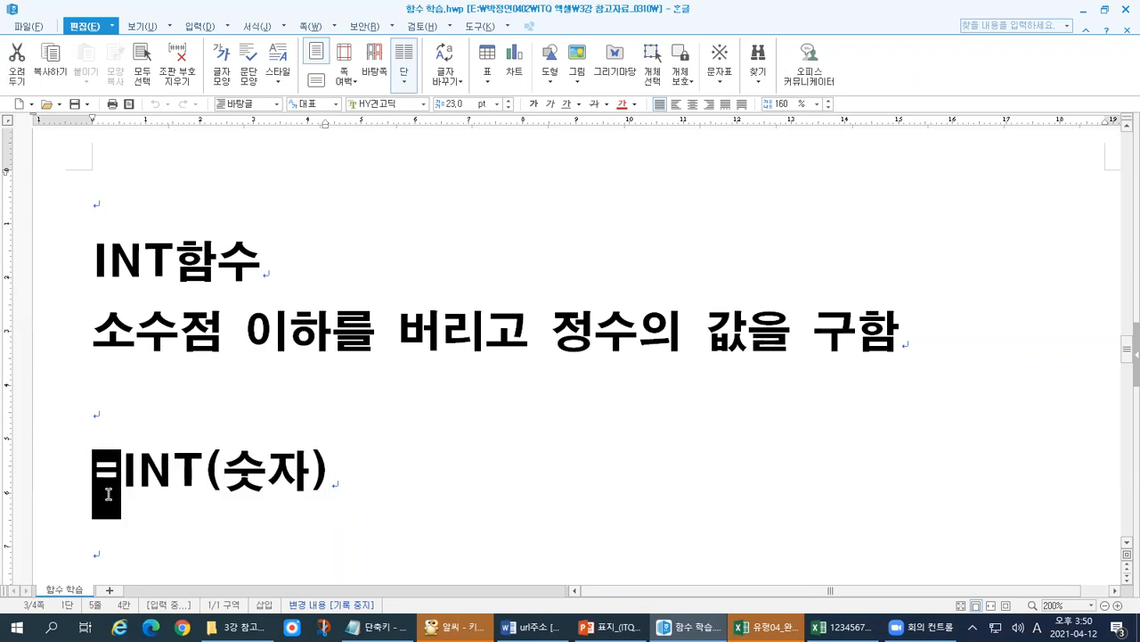
{"action": "left_click", "coordinate": [151, 489]}
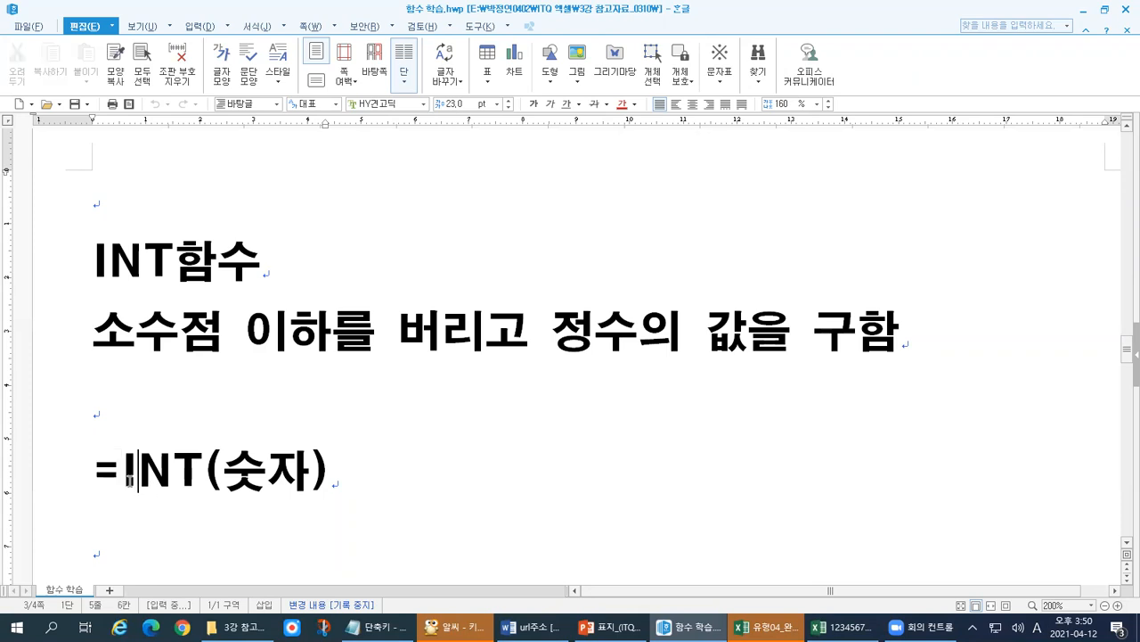
{"action": "left_click", "coordinate": [67, 475]}
{"action": "left_click", "coordinate": [117, 478]}
{"action": "left_click", "coordinate": [77, 475]}
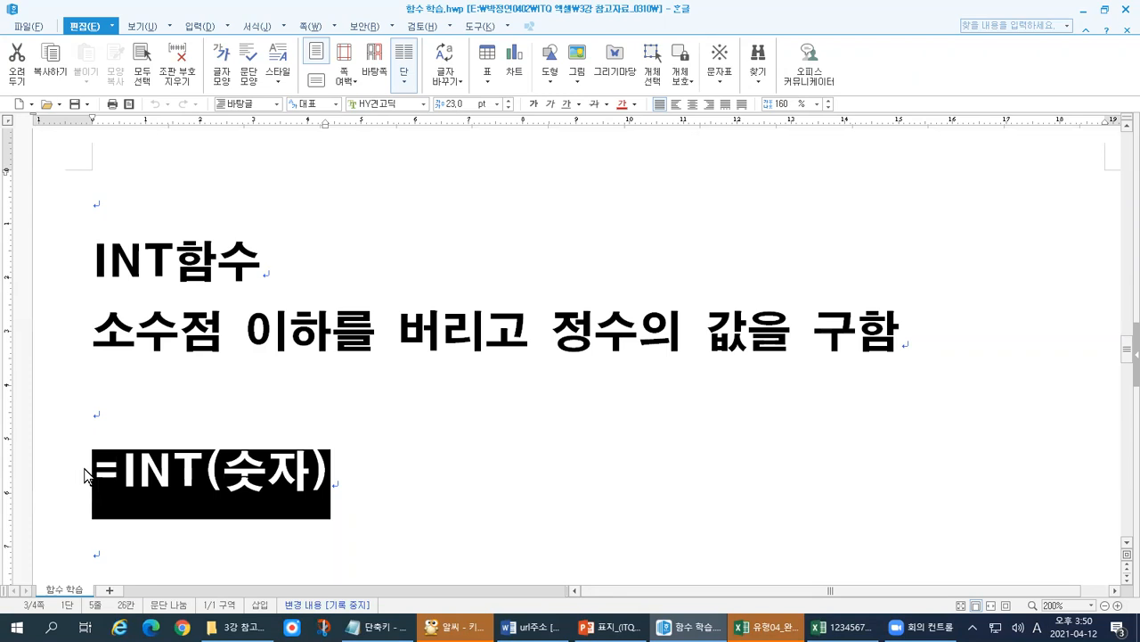
{"action": "left_click", "coordinate": [92, 473]}
{"action": "left_click_drag", "start_coordinate": [93, 469], "coordinate": [115, 470]}
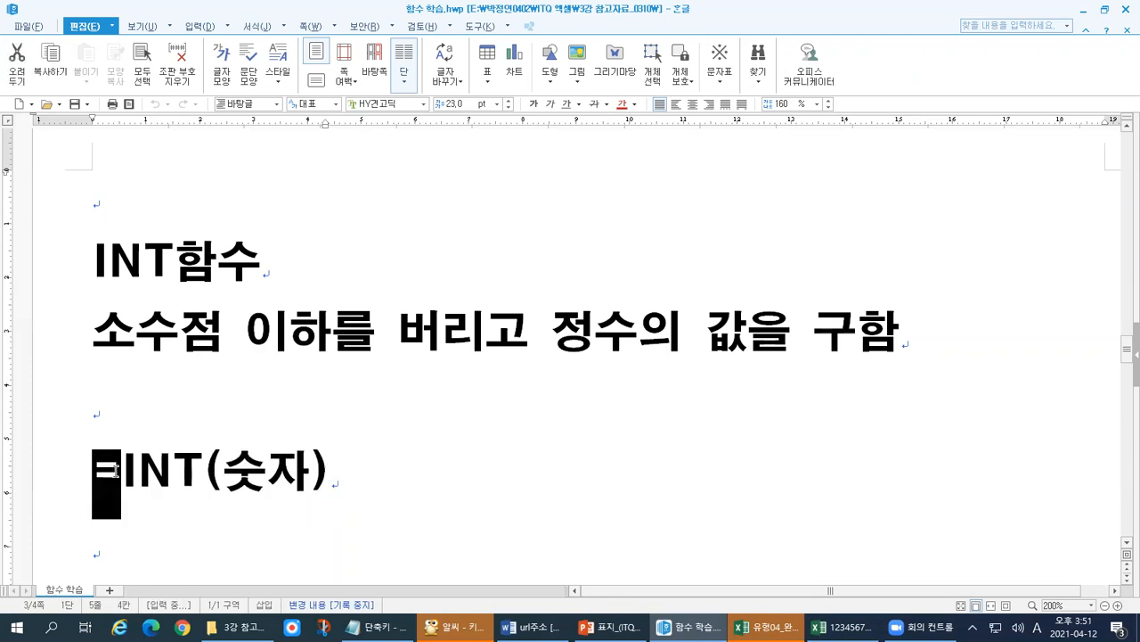
{"action": "left_click", "coordinate": [161, 476]}
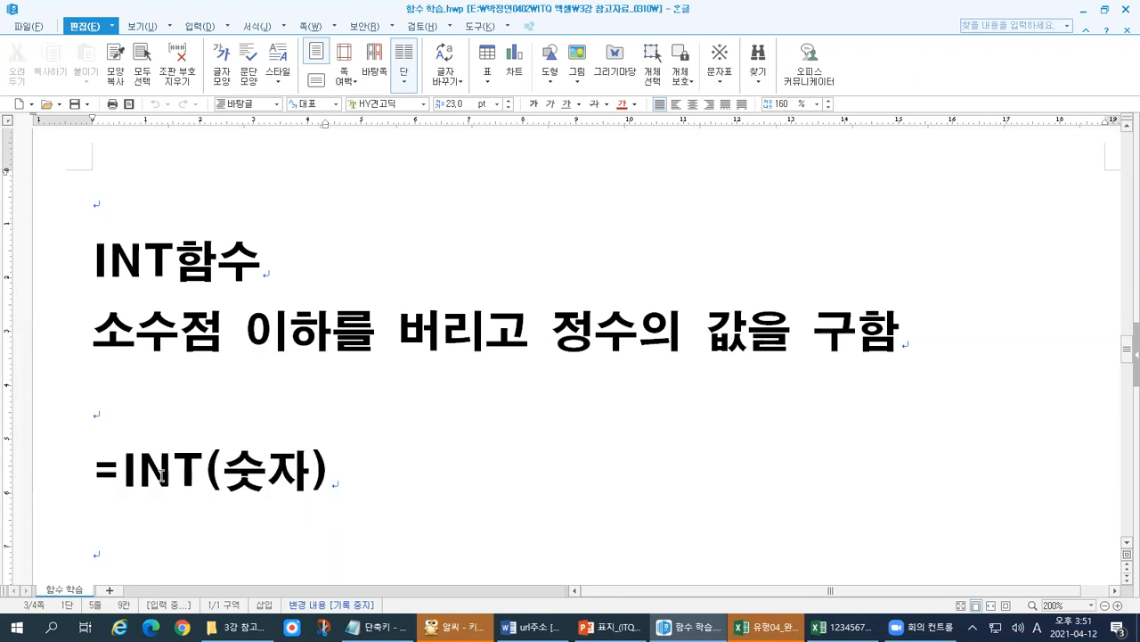
Highlight the function name, the closing parenthesis and the 숫자 argument in =INT(숫자), dismissing the dictionary lookup.
{"action": "left_click_drag", "start_coordinate": [123, 473], "coordinate": [217, 471]}
{"action": "left_click", "coordinate": [212, 470]}
{"action": "left_click", "coordinate": [321, 474]}
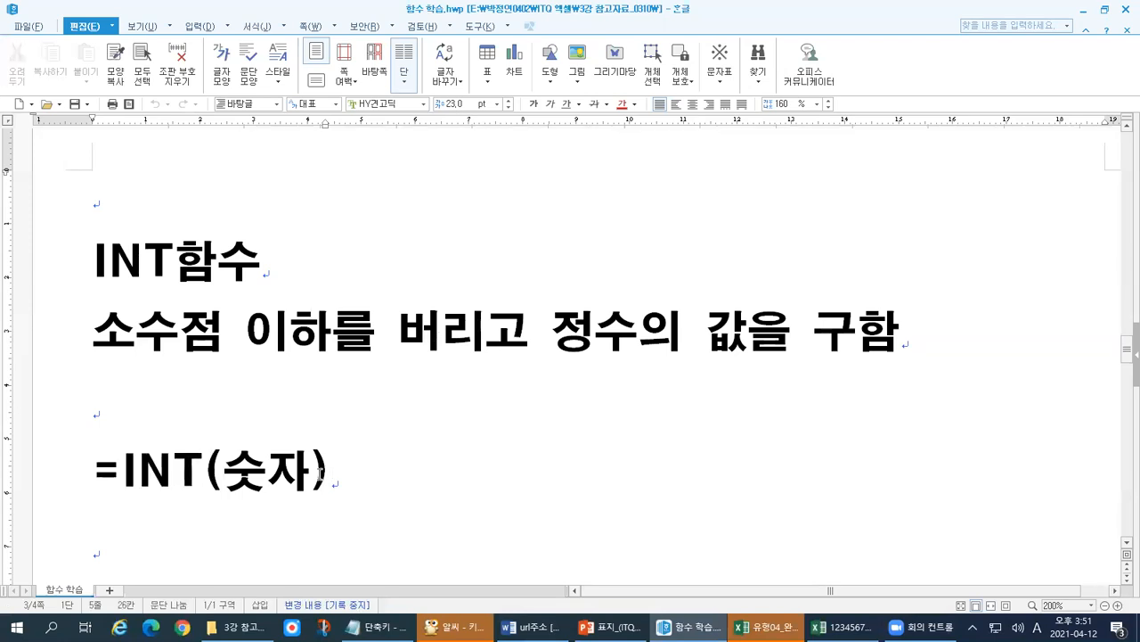
{"action": "left_click_drag", "start_coordinate": [321, 472], "coordinate": [313, 473]}
{"action": "left_click", "coordinate": [225, 472]}
{"action": "left_click_drag", "start_coordinate": [223, 473], "coordinate": [299, 468]}
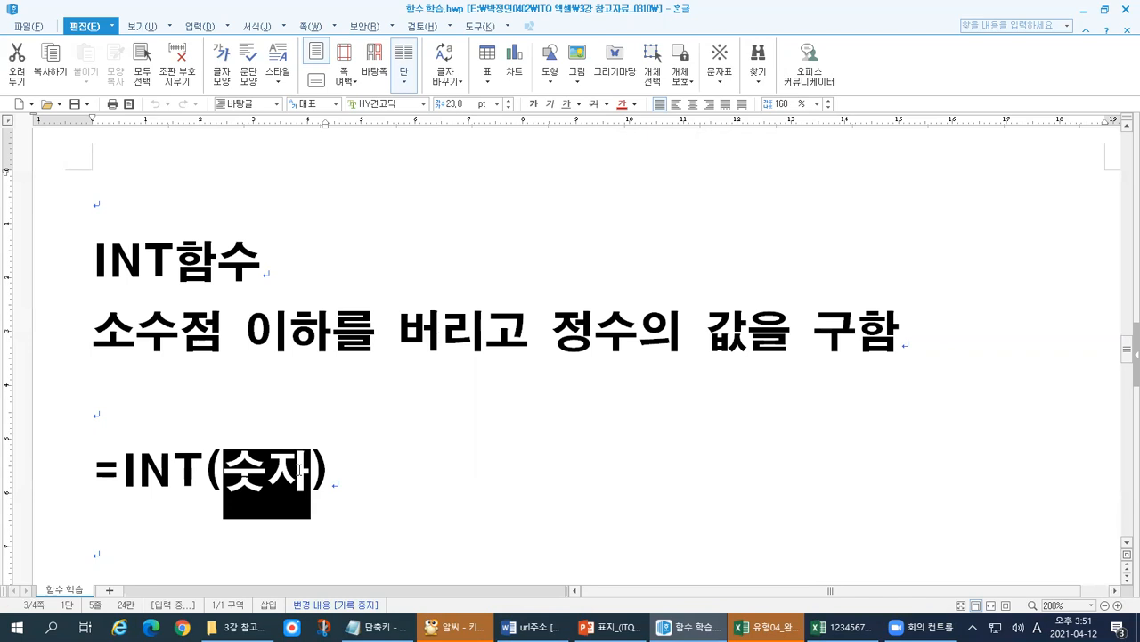
{"action": "left_click", "coordinate": [364, 524]}
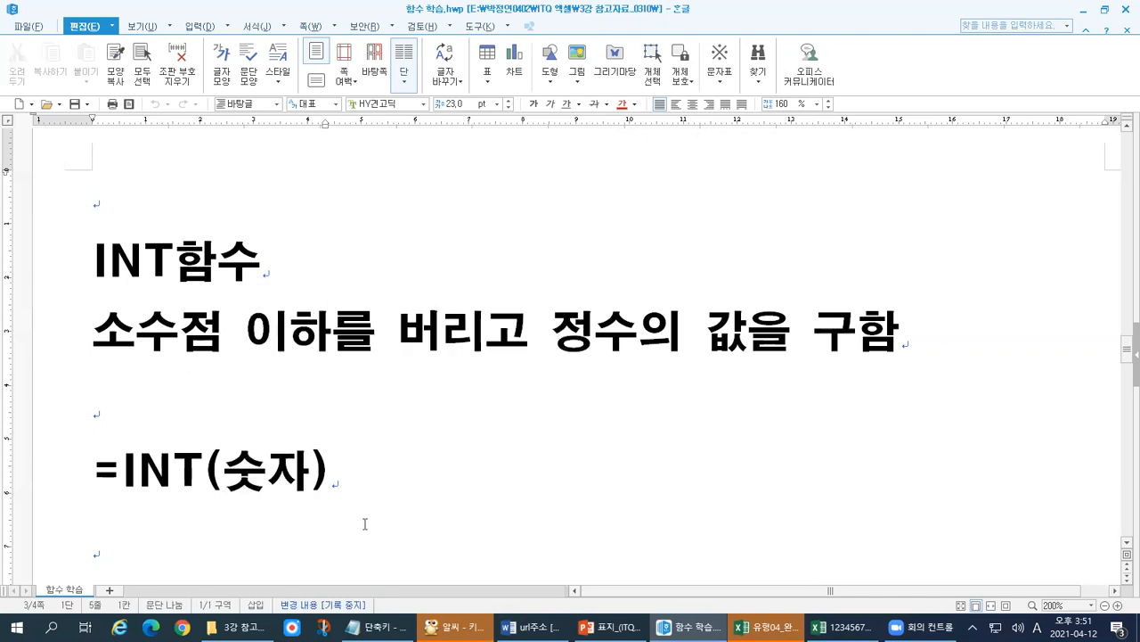
{"action": "left_click_drag", "start_coordinate": [230, 435], "coordinate": [303, 441]}
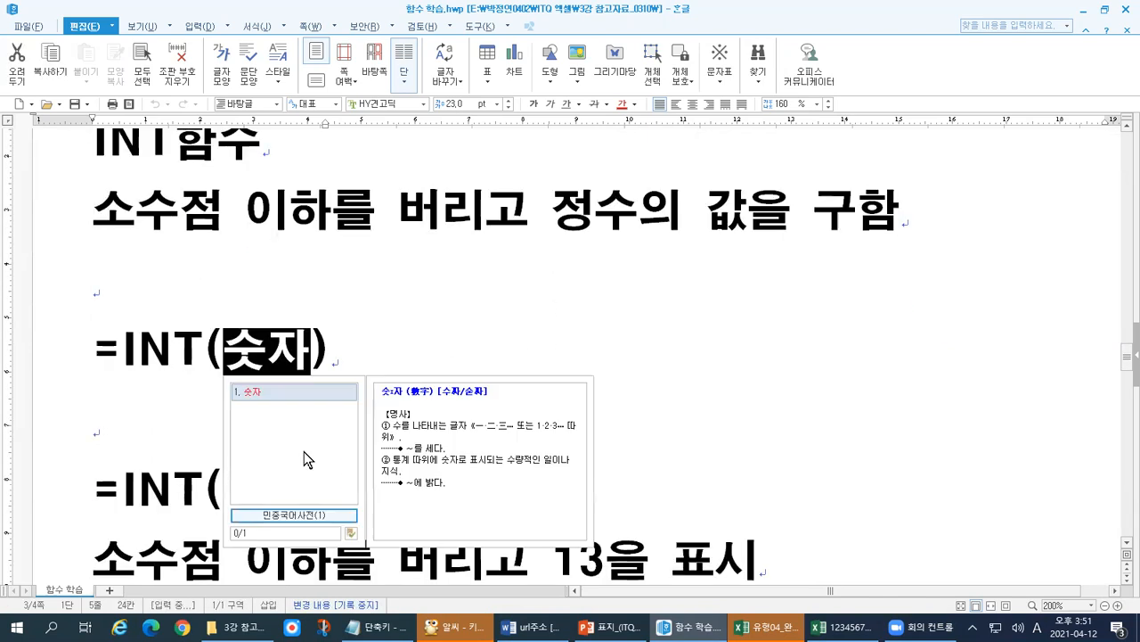
{"action": "left_click", "coordinate": [174, 431]}
Highlight 소수점 이하 in the INT description and the explanation line under the =INT(13.3) example.
{"action": "left_click_drag", "start_coordinate": [1128, 361], "coordinate": [1128, 354]}
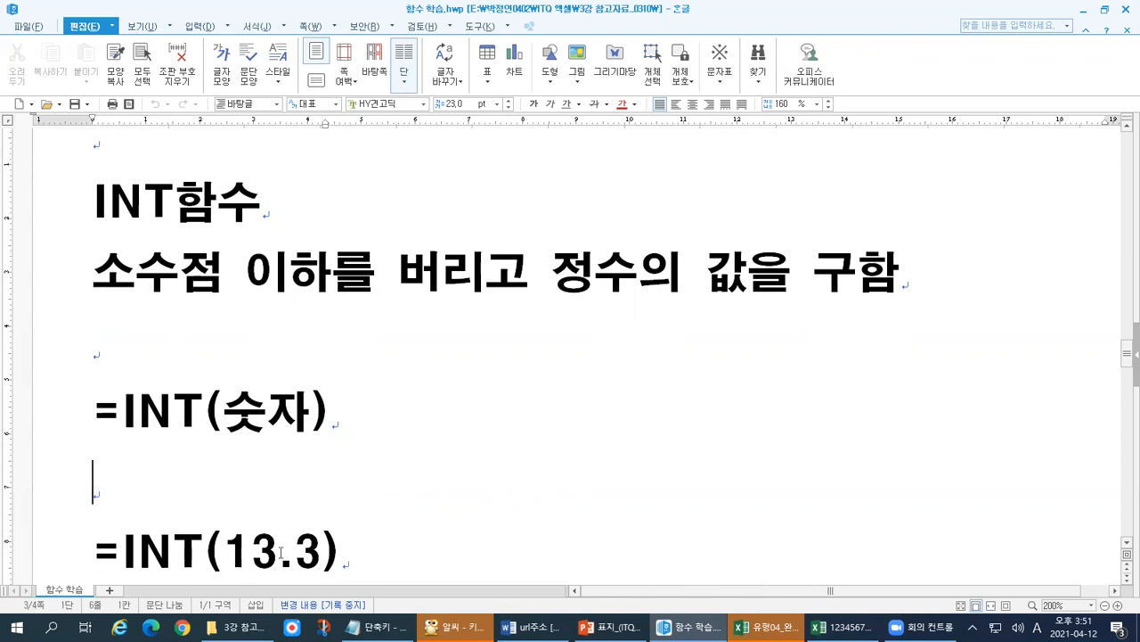
{"action": "left_click_drag", "start_coordinate": [93, 272], "coordinate": [321, 282]}
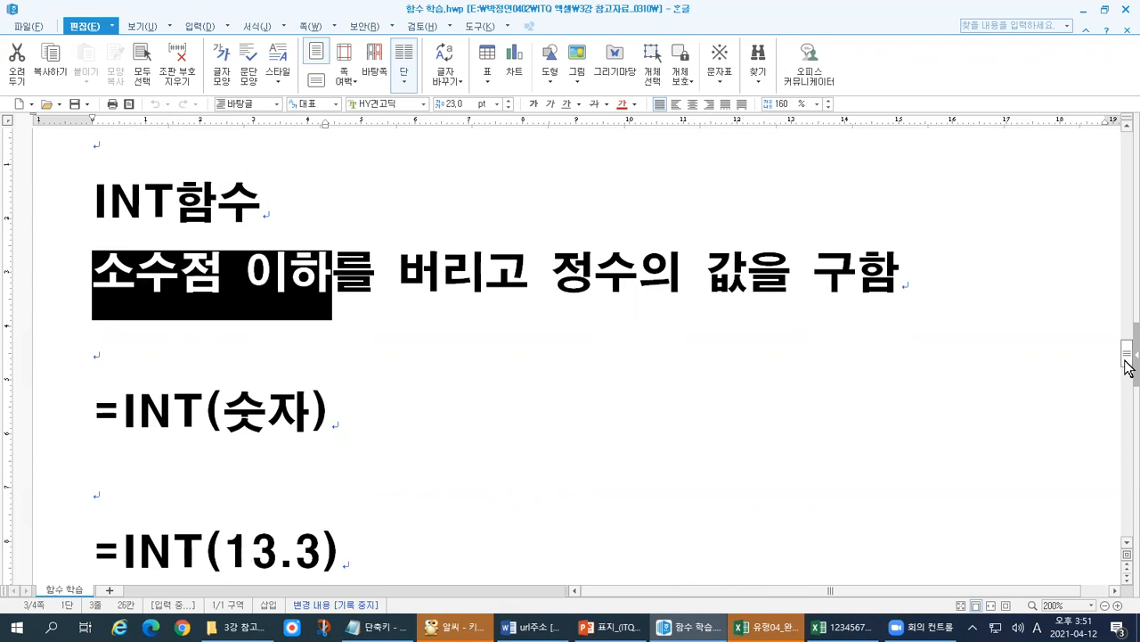
{"action": "scroll", "coordinate": [1104, 352], "scroll_direction": "down", "scroll_amount": 3}
{"action": "left_click", "coordinate": [78, 461]}
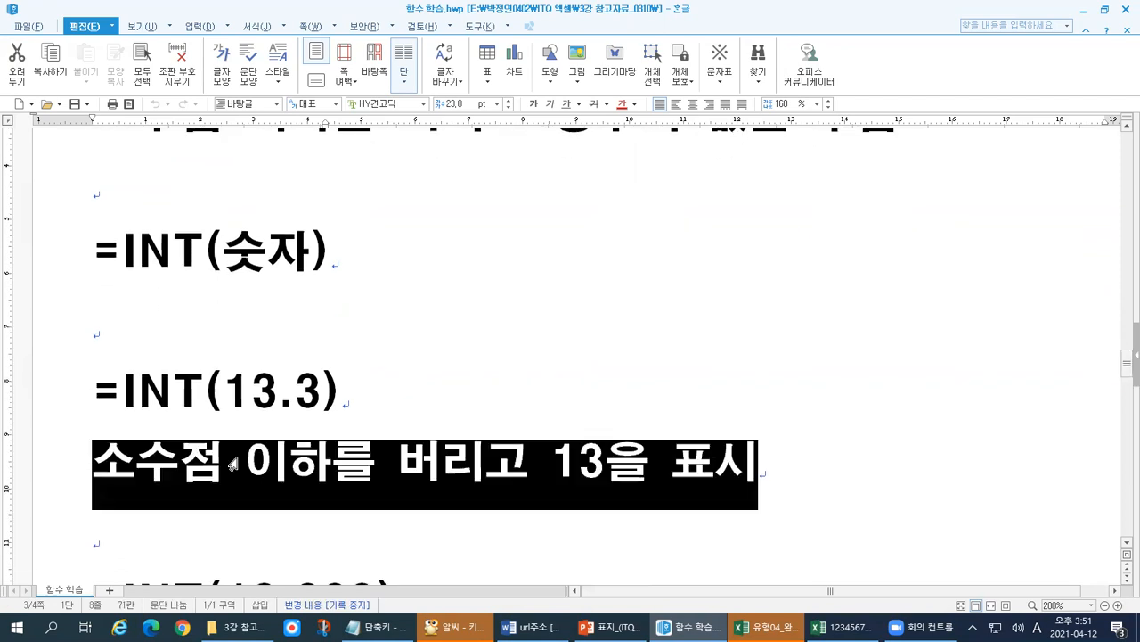
{"action": "scroll", "coordinate": [1127, 373], "scroll_direction": "down", "scroll_amount": 3}
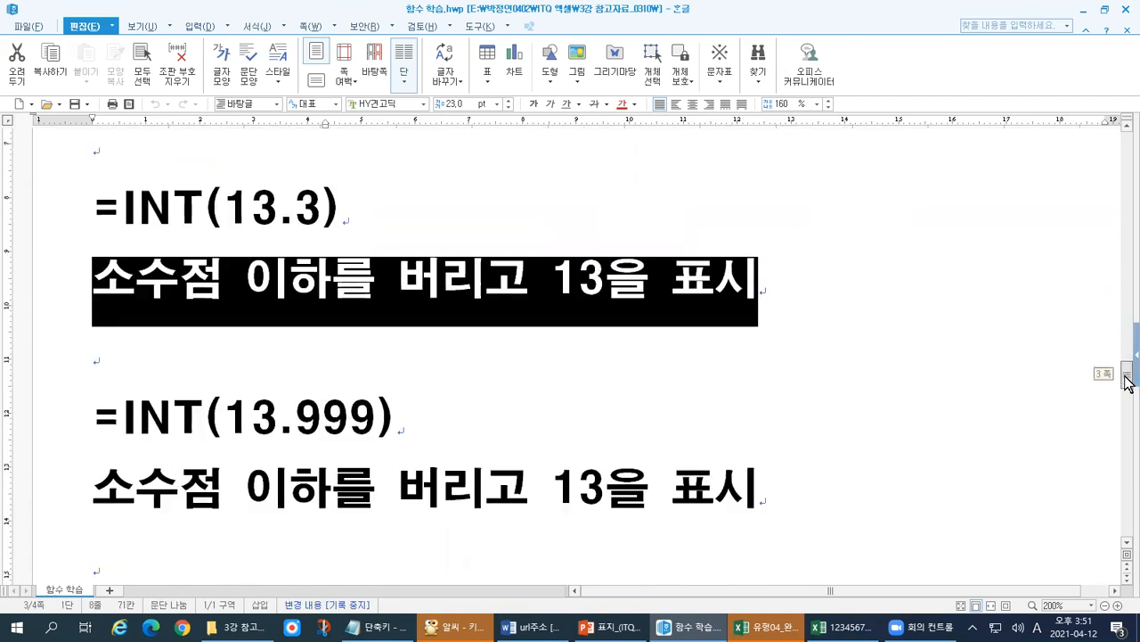
Highlight .999 and 13을 표시 in the =INT(13.999) example and the A1 argument in =INT(A1).
{"action": "left_click", "coordinate": [466, 415]}
{"action": "left_click_drag", "start_coordinate": [279, 425], "coordinate": [372, 426]}
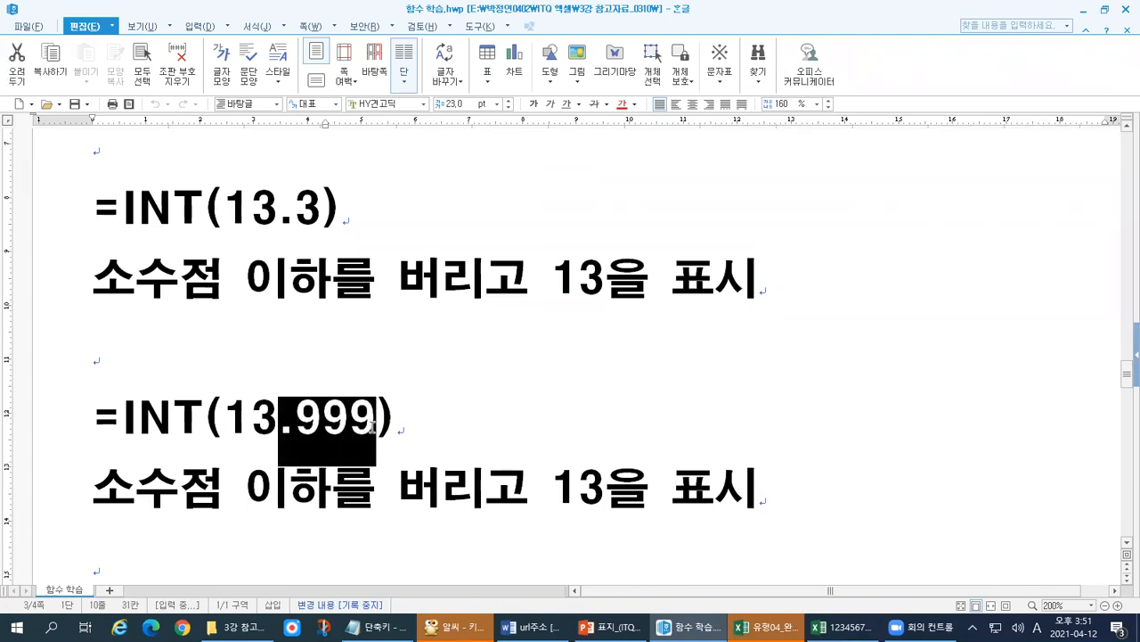
{"action": "left_click_drag", "start_coordinate": [515, 488], "coordinate": [760, 487]}
{"action": "mouse_move", "coordinate": [1127, 387]}
{"action": "left_mouse_down"}
{"action": "mouse_move", "coordinate": [1128, 417]}
{"action": "mouse_move", "coordinate": [1128, 406]}
{"action": "left_mouse_up"}
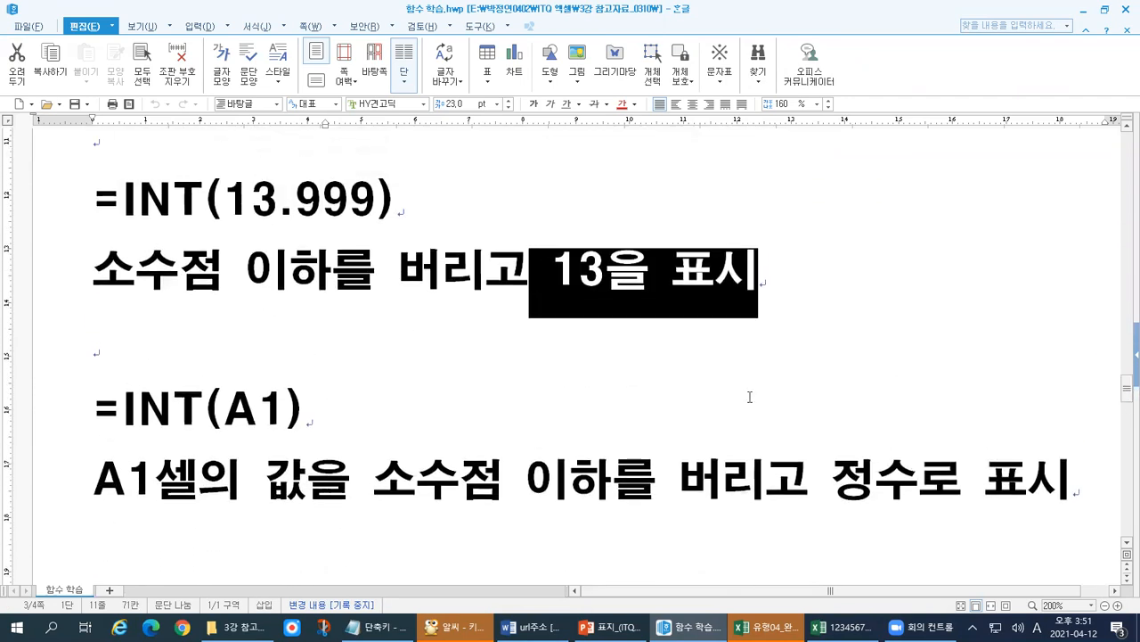
{"action": "left_click_drag", "start_coordinate": [237, 410], "coordinate": [285, 401]}
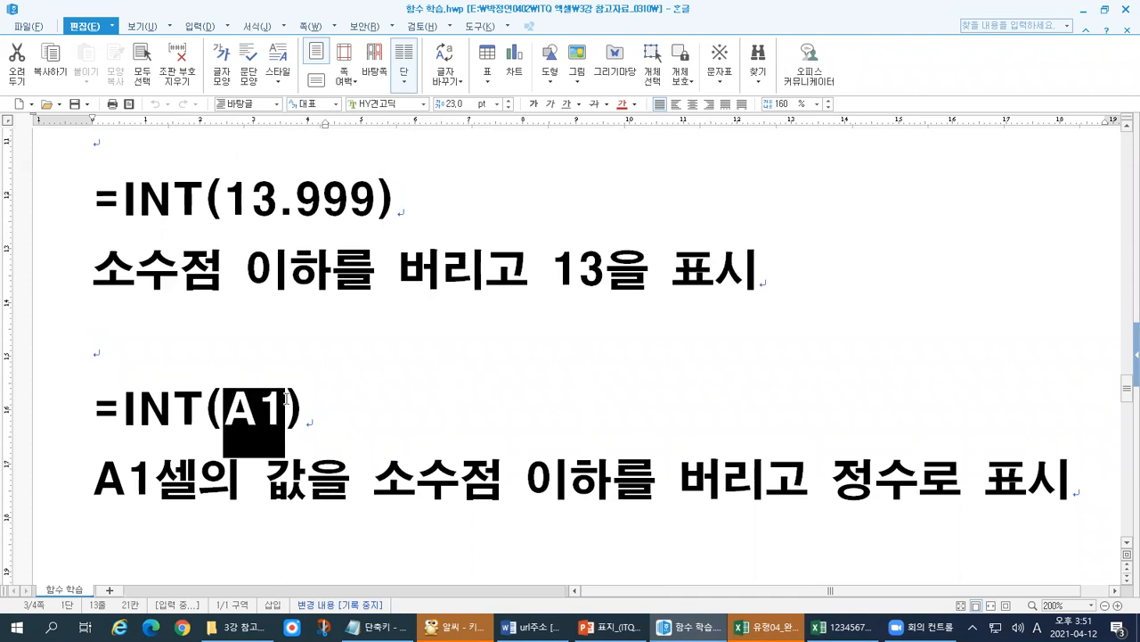
Enter the example value 15.23 on the empty line above =INT(A1) and add a blank line before it.
{"action": "left_click", "coordinate": [252, 353]}
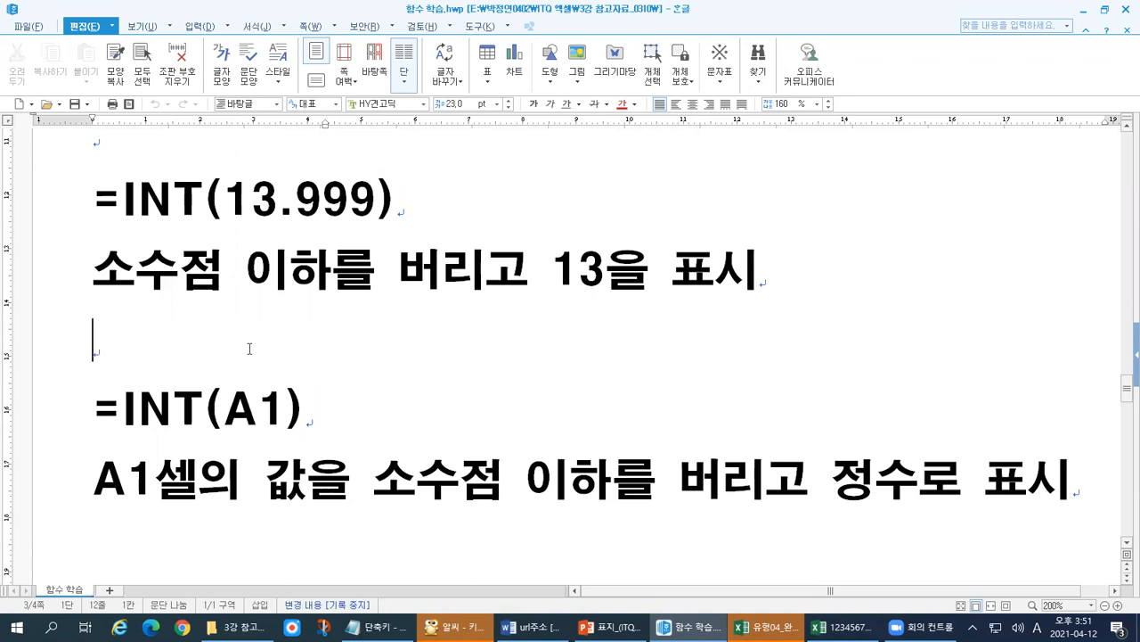
{"action": "type", "text": "15.23"}
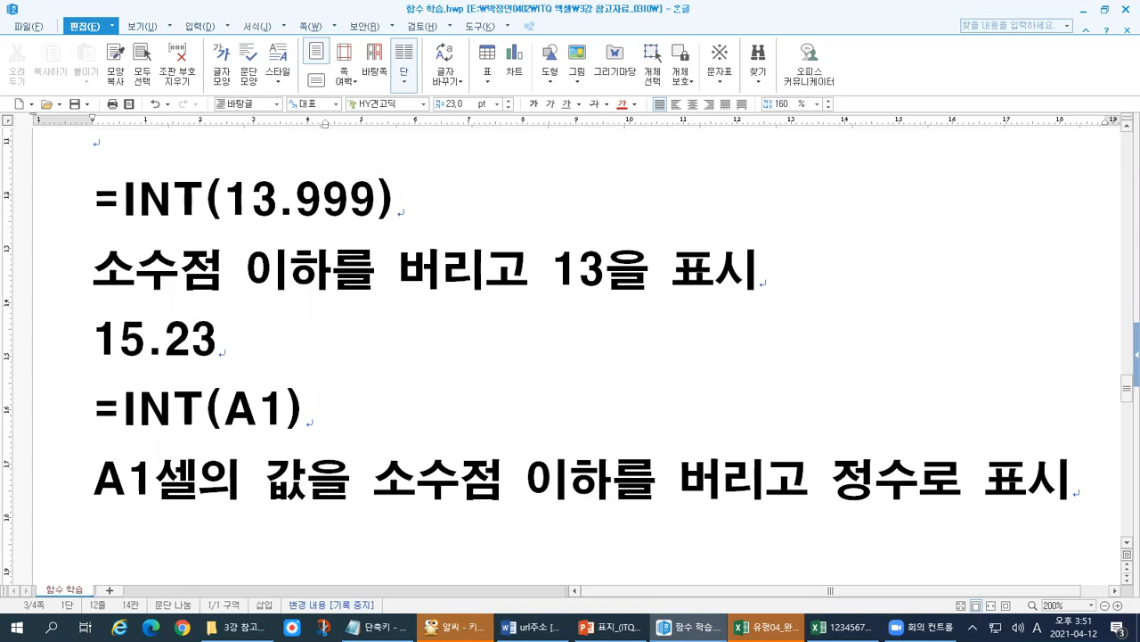
{"action": "key", "text": "Home"}
{"action": "key", "text": "Return"}
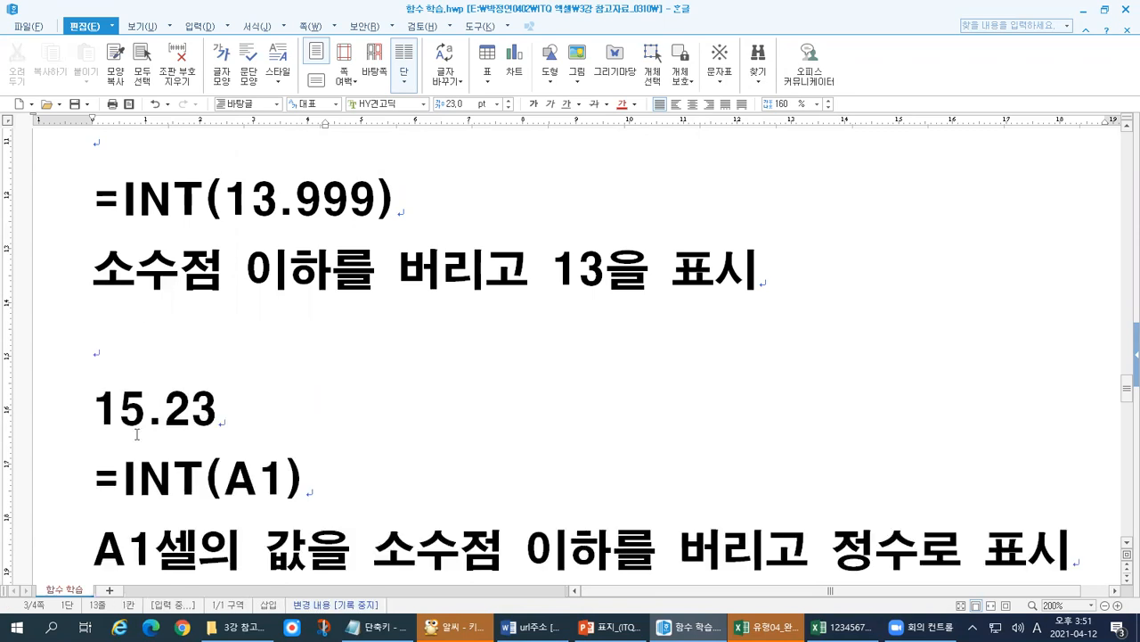
Highlight the integer part, the decimals and the whole example value 15.23, plus the A1 argument.
{"action": "scroll", "coordinate": [136, 434], "scroll_direction": "down", "scroll_amount": 1}
{"action": "key", "text": "shift+Right"}
{"action": "key", "text": "shift+Right"}
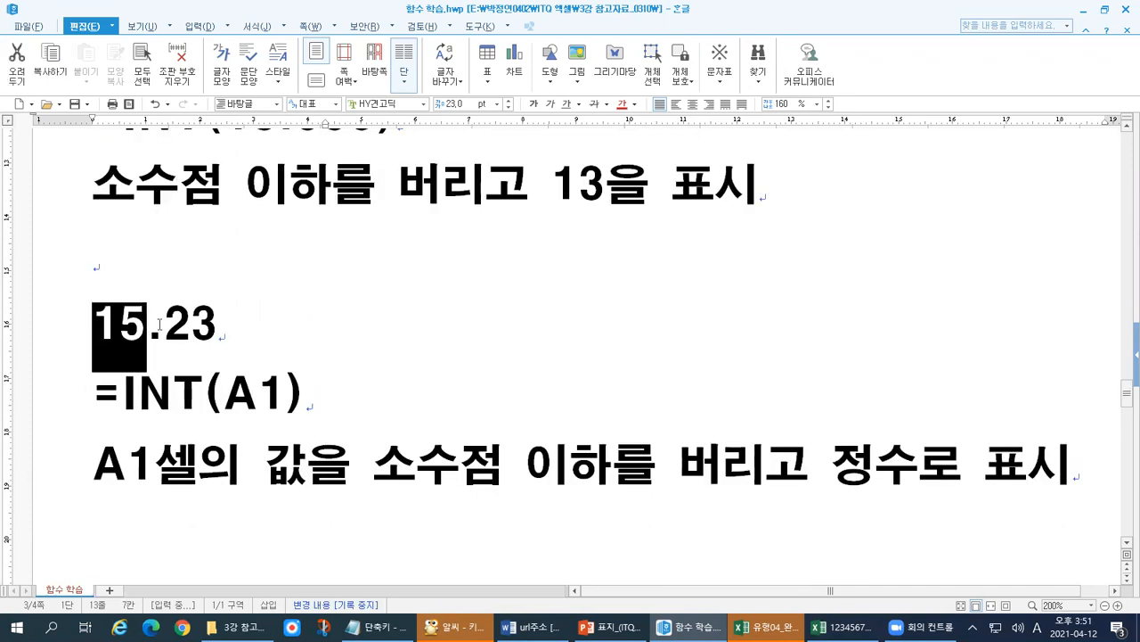
{"action": "left_click_drag", "start_coordinate": [160, 324], "coordinate": [214, 326]}
{"action": "left_click_drag", "start_coordinate": [221, 398], "coordinate": [284, 401]}
{"action": "left_click_drag", "start_coordinate": [93, 314], "coordinate": [220, 332]}
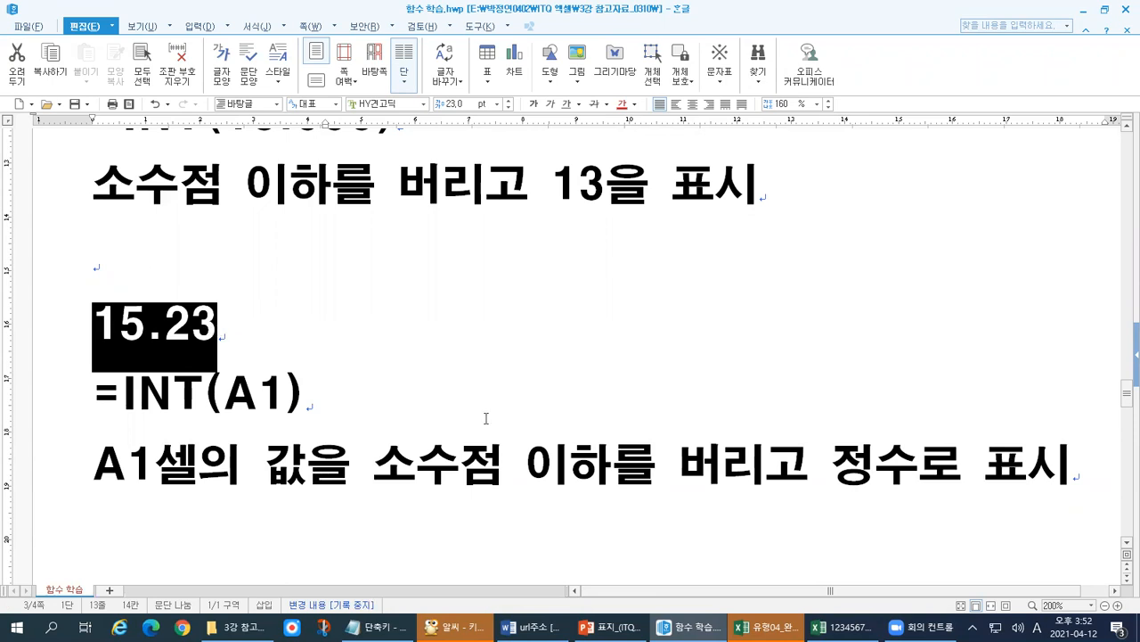
Delete the decimals .23 from the example value above =INT(A1) and remove the remaining 15.
{"action": "left_click_drag", "start_coordinate": [147, 326], "coordinate": [94, 324]}
{"action": "key", "text": "Delete"}
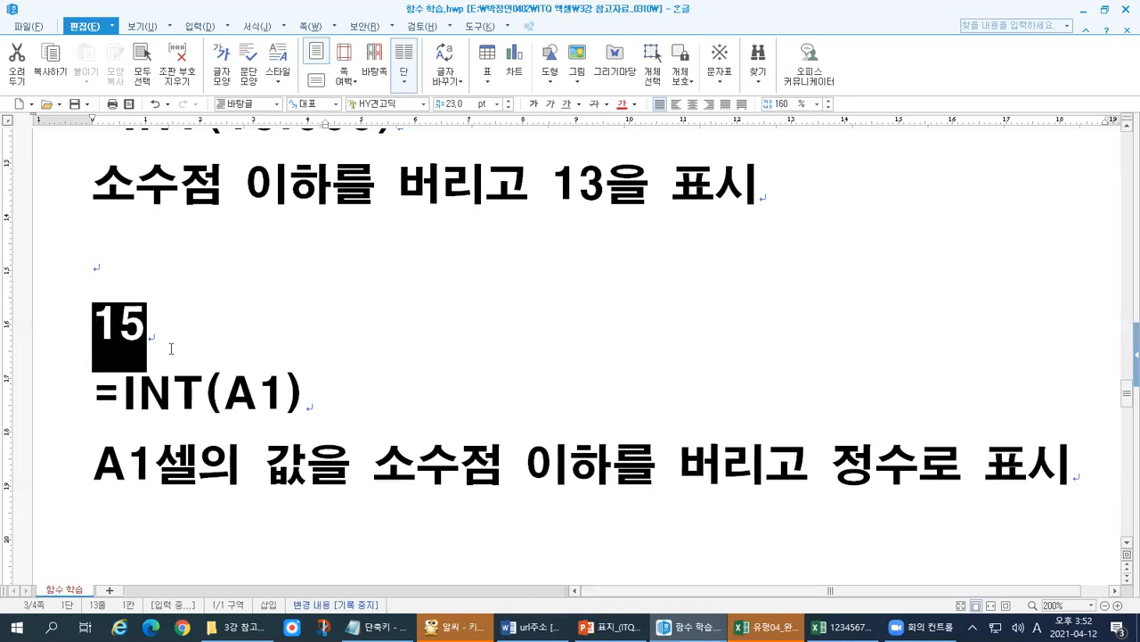
{"action": "key", "text": "Delete"}
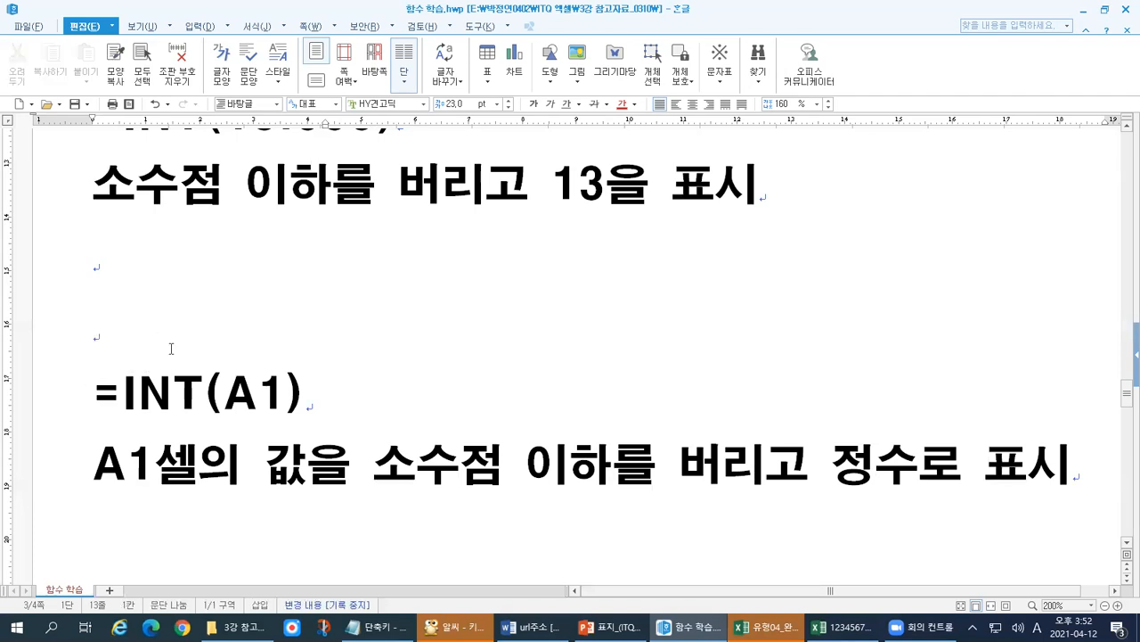
Undo the edits above =INT(A1) to remove the example value 15.23 and the extra blank line.
{"action": "key", "text": "ctrl+z"}
{"action": "key", "text": "ctrl+z"}
{"action": "key", "text": "ctrl+z"}
{"action": "key", "text": "ctrl+z"}
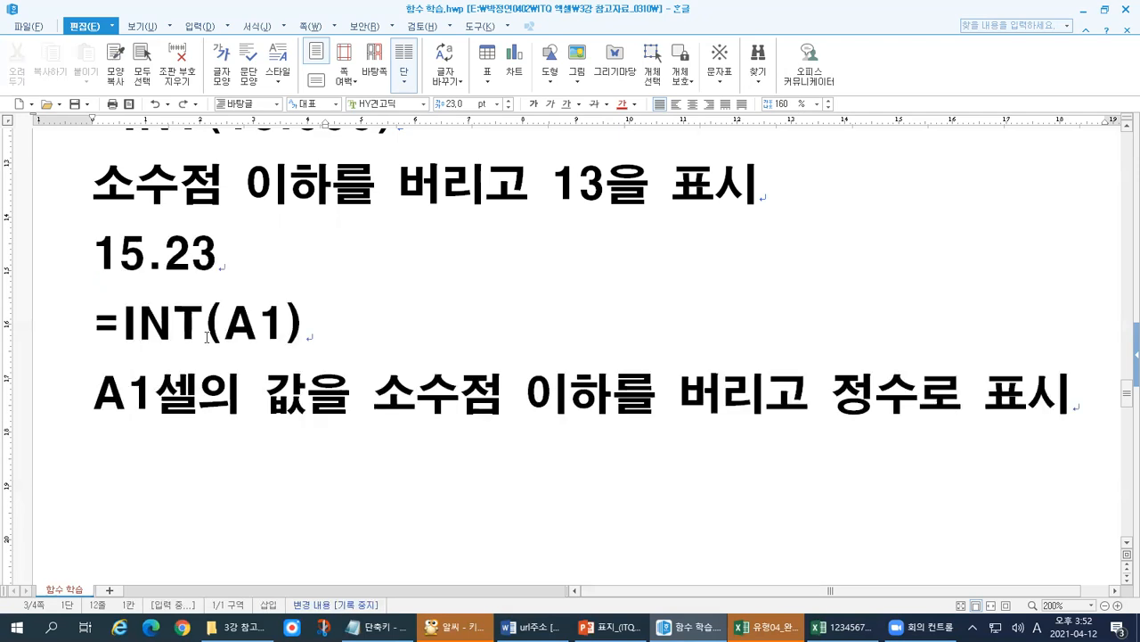
{"action": "scroll", "coordinate": [228, 419], "scroll_direction": "up", "scroll_amount": 1}
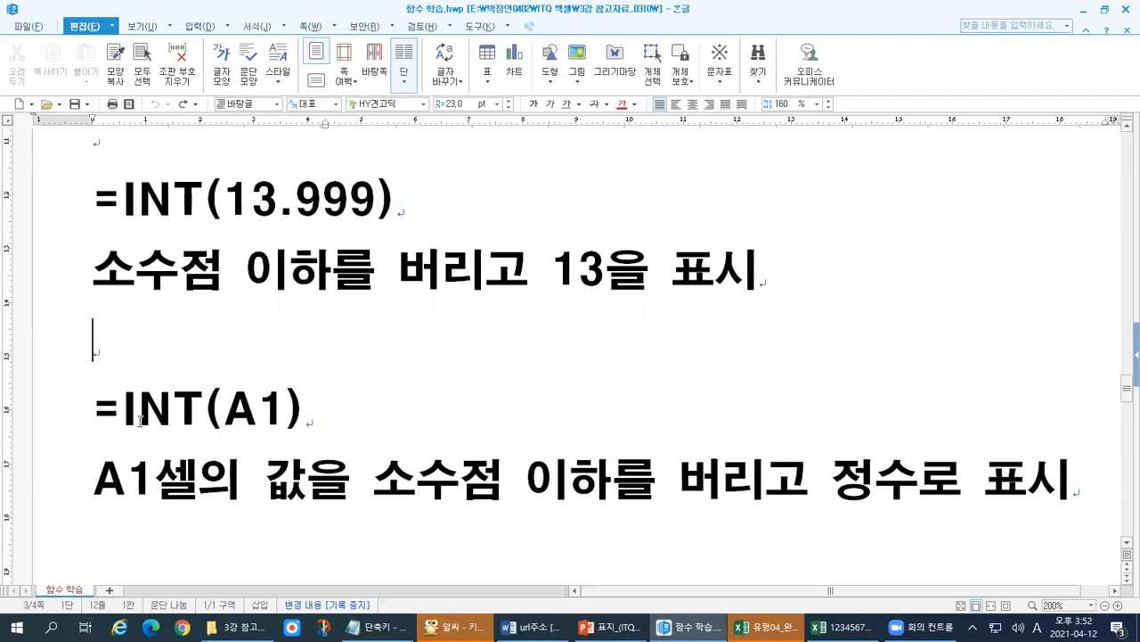
Highlight INT in =INT(A1), 정수의 값을 구함 in the function description, and INT in the INT함수 heading.
{"action": "left_click_drag", "start_coordinate": [121, 410], "coordinate": [194, 408]}
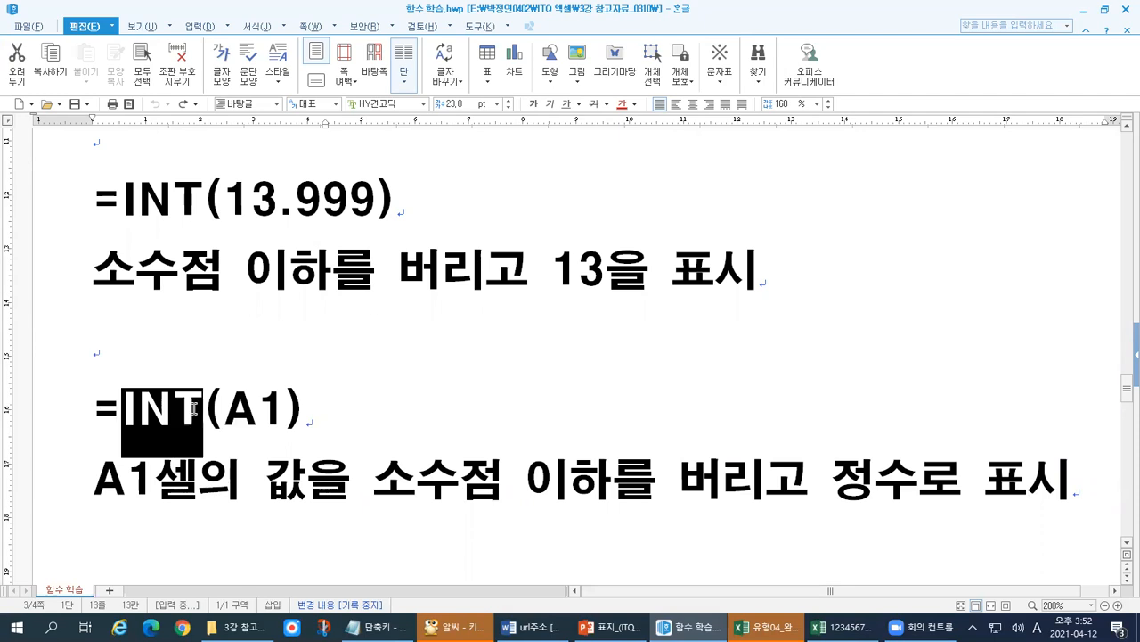
{"action": "left_click", "coordinate": [296, 329]}
{"action": "scroll", "coordinate": [270, 401], "scroll_direction": "up", "scroll_amount": 5}
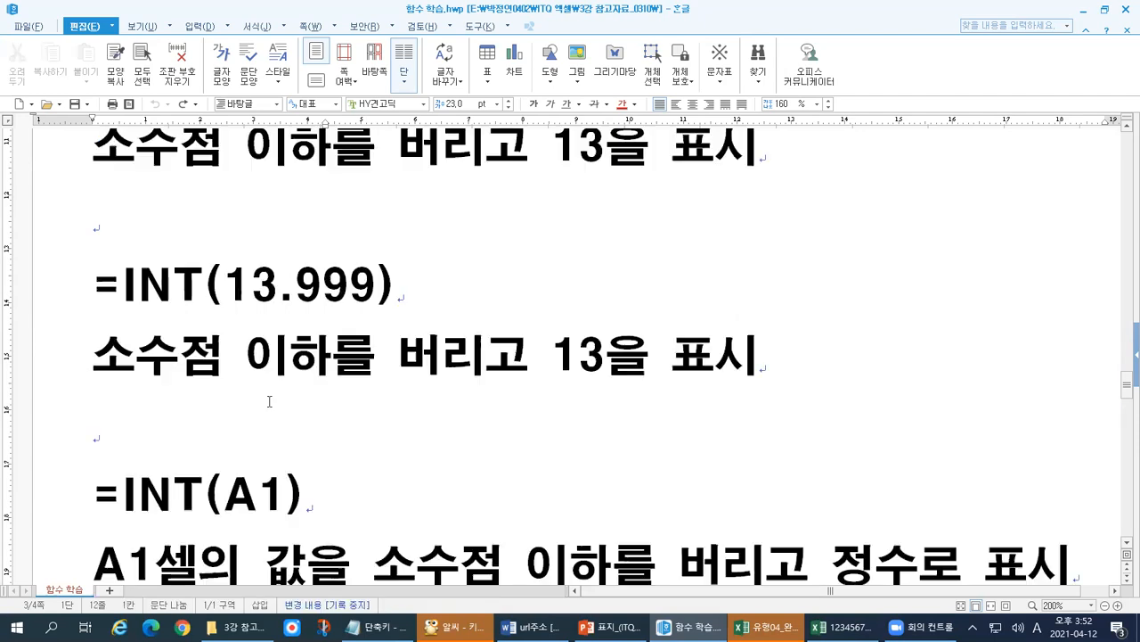
{"action": "scroll", "coordinate": [267, 406], "scroll_direction": "up", "scroll_amount": 3}
{"action": "left_click_drag", "start_coordinate": [545, 317], "coordinate": [900, 337]}
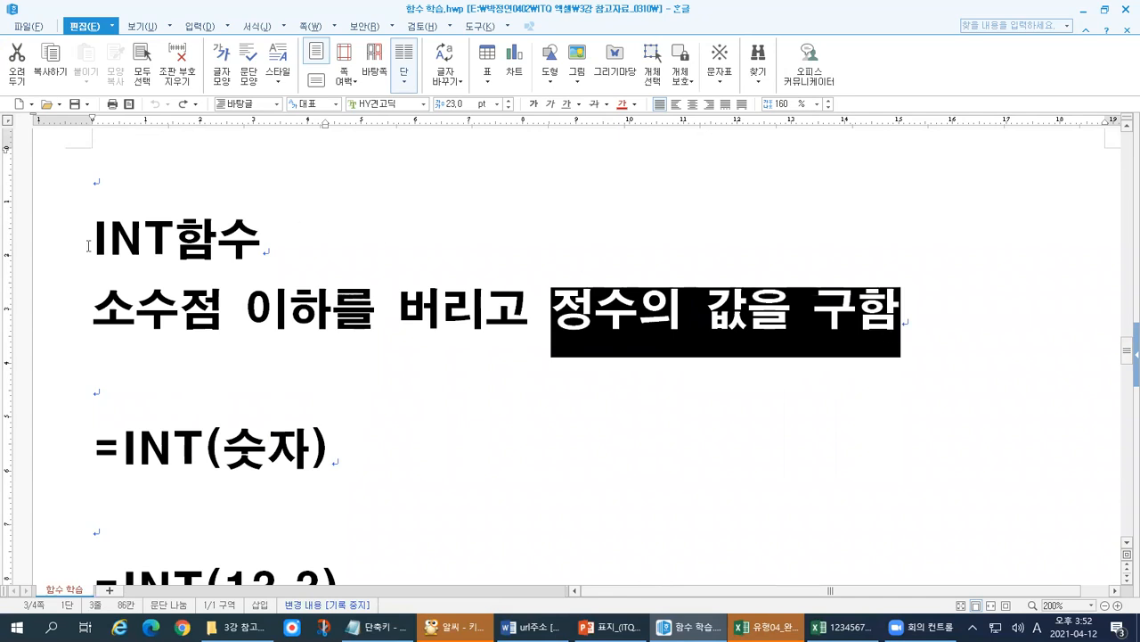
{"action": "left_click_drag", "start_coordinate": [91, 245], "coordinate": [175, 246]}
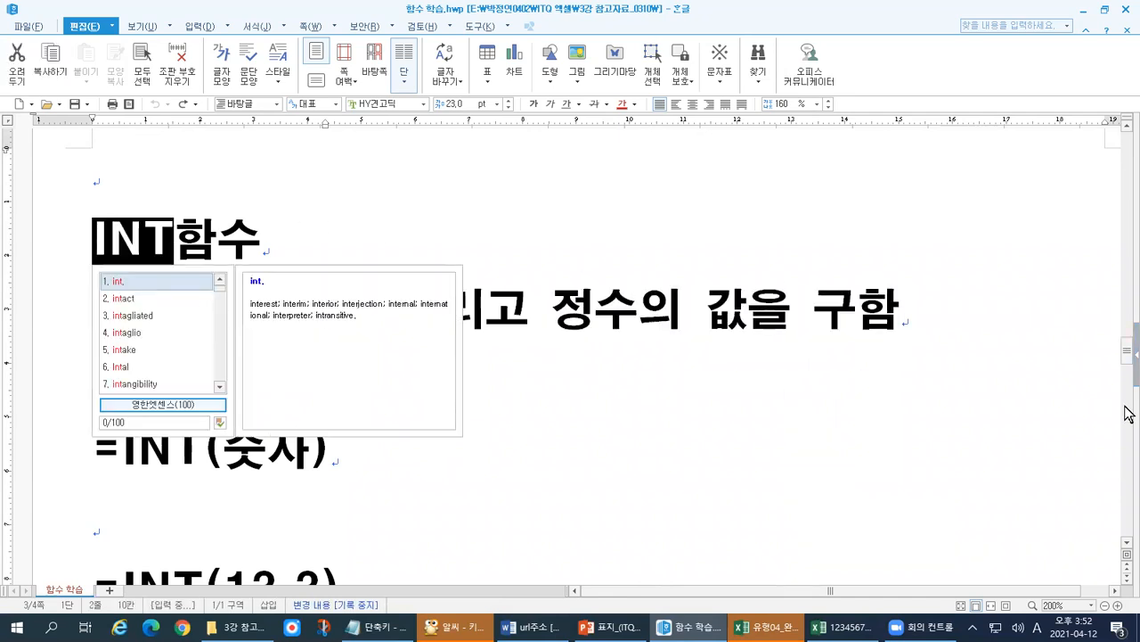
Go to the 논리함수 page and show the IF함수 heading with its TRUE/FALSE description.
{"action": "left_click_drag", "start_coordinate": [1128, 349], "coordinate": [1128, 424]}
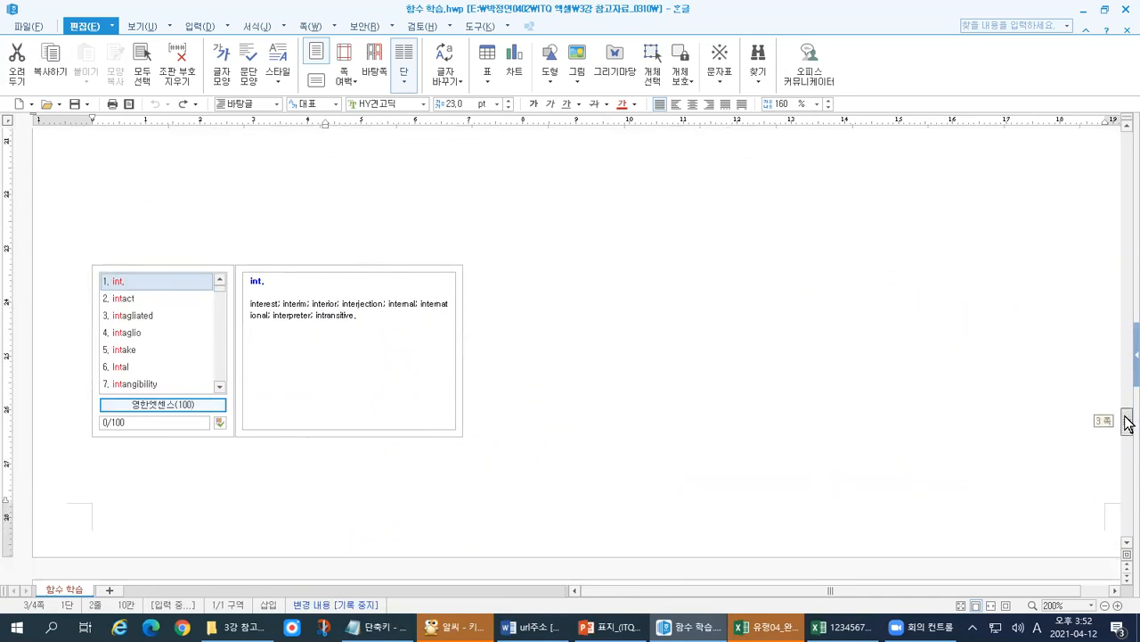
{"action": "left_click", "coordinate": [946, 437]}
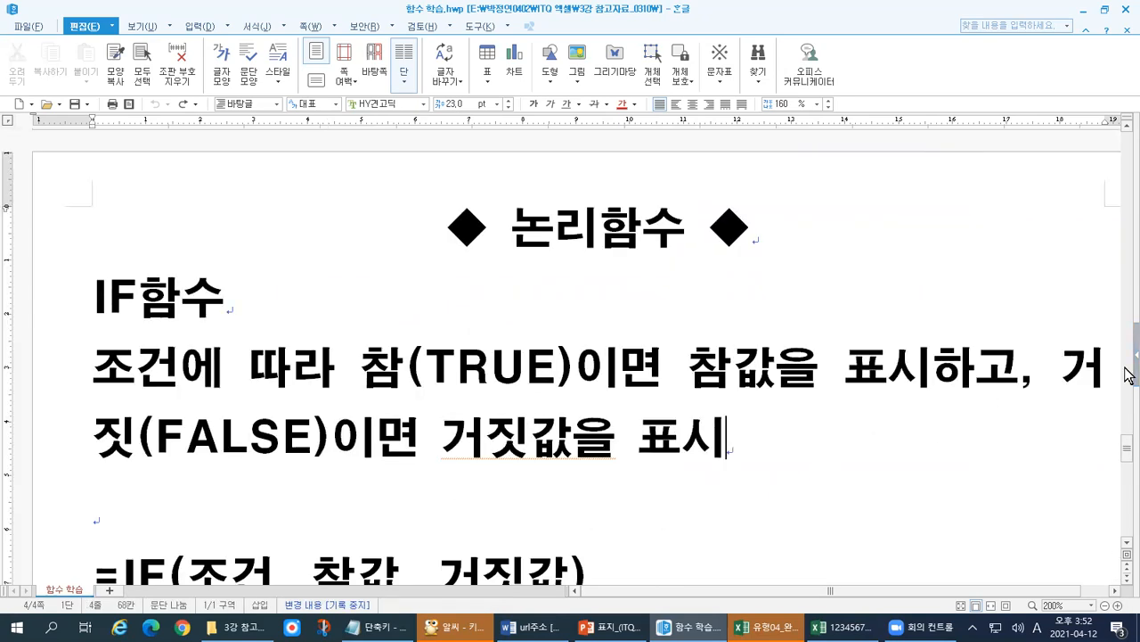
{"action": "left_click_drag", "start_coordinate": [1128, 455], "coordinate": [1128, 455]}
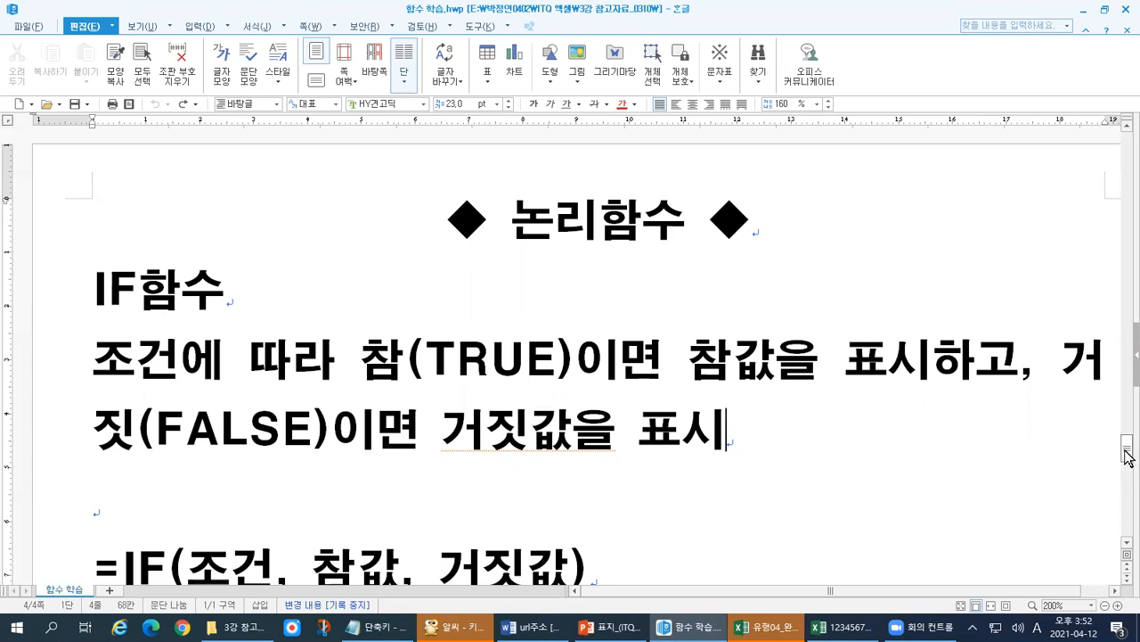
{"action": "left_click_drag", "start_coordinate": [1127, 454], "coordinate": [1128, 453]}
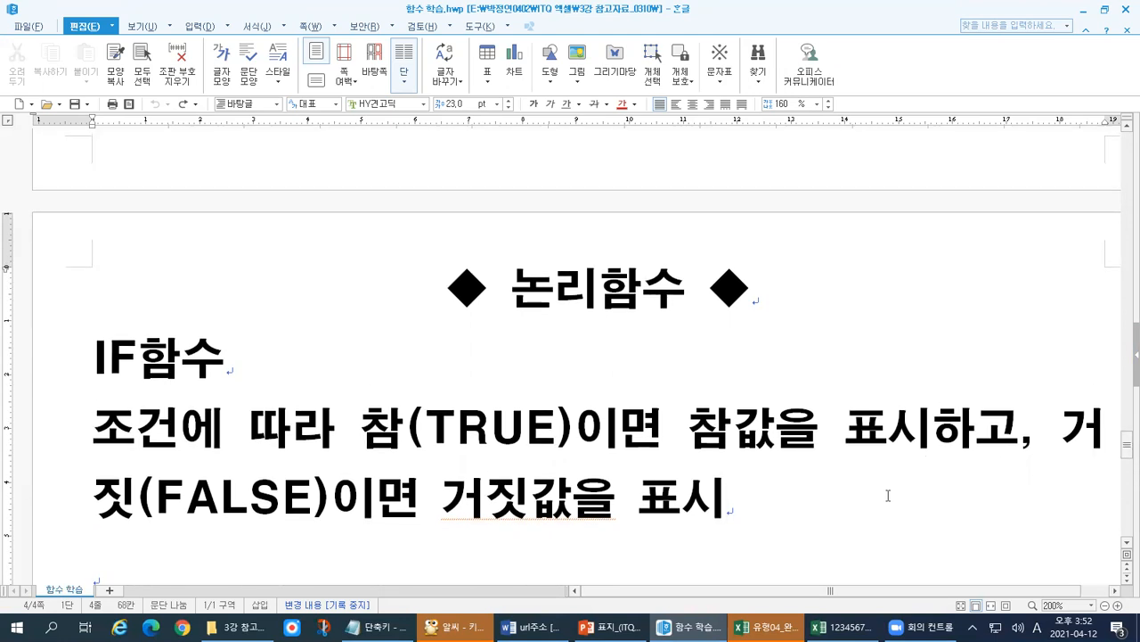
Switch to Excel, check the 비고 condition in 유형04_완성, and select the 서비스 순서 results I5:I12 in the practice workbook.
{"action": "left_click", "coordinate": [764, 626]}
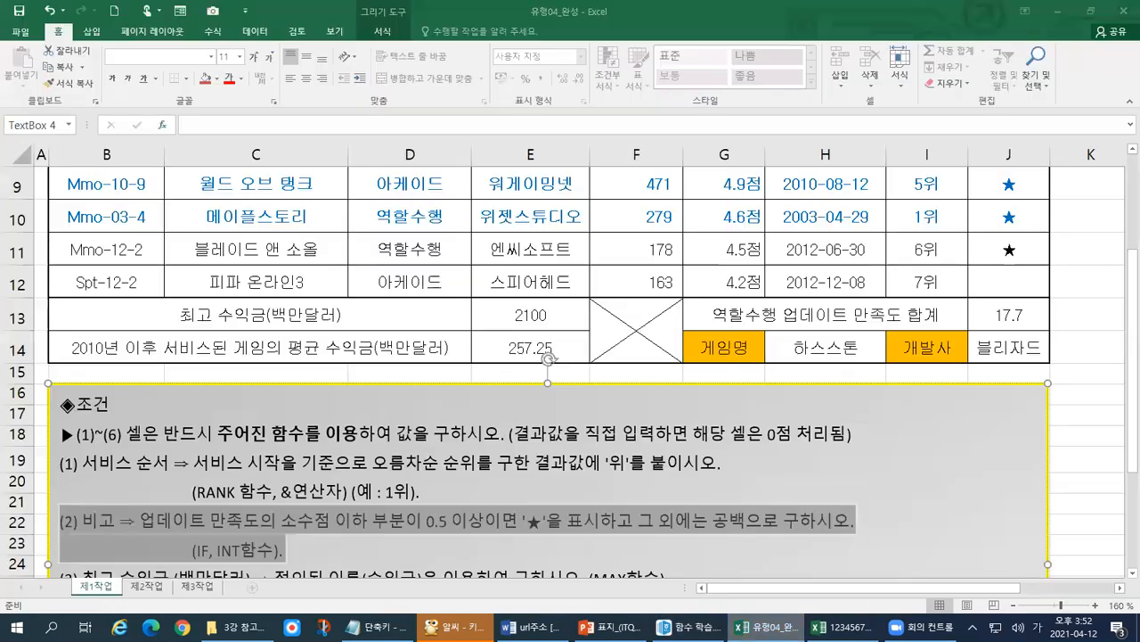
{"action": "left_click", "coordinate": [846, 626]}
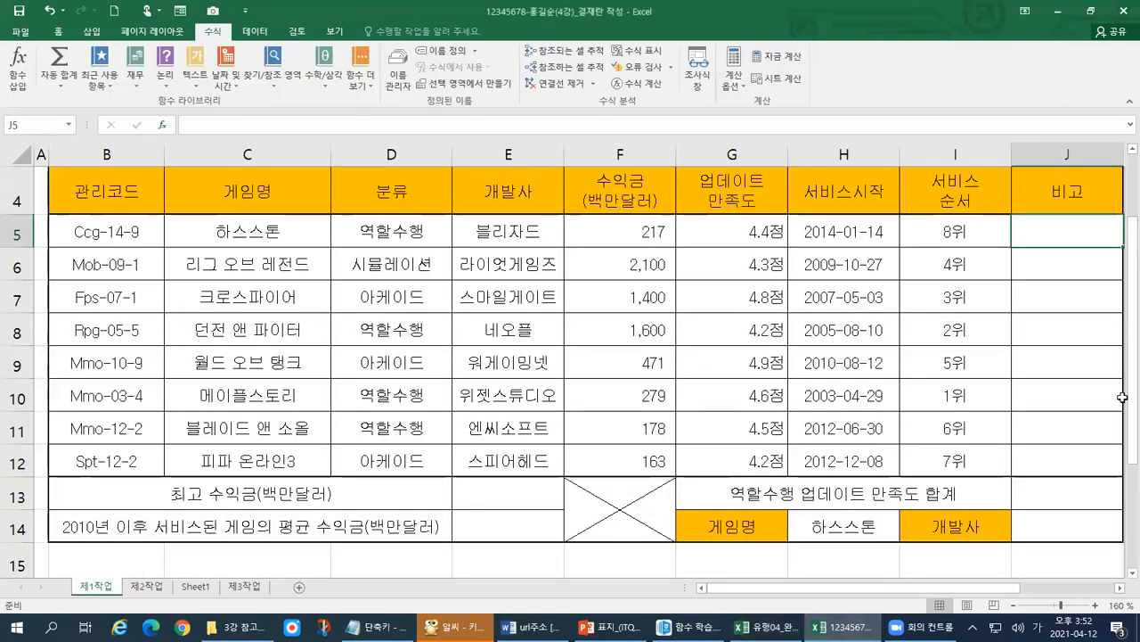
{"action": "scroll", "coordinate": [980, 357], "scroll_direction": "up", "scroll_amount": 1}
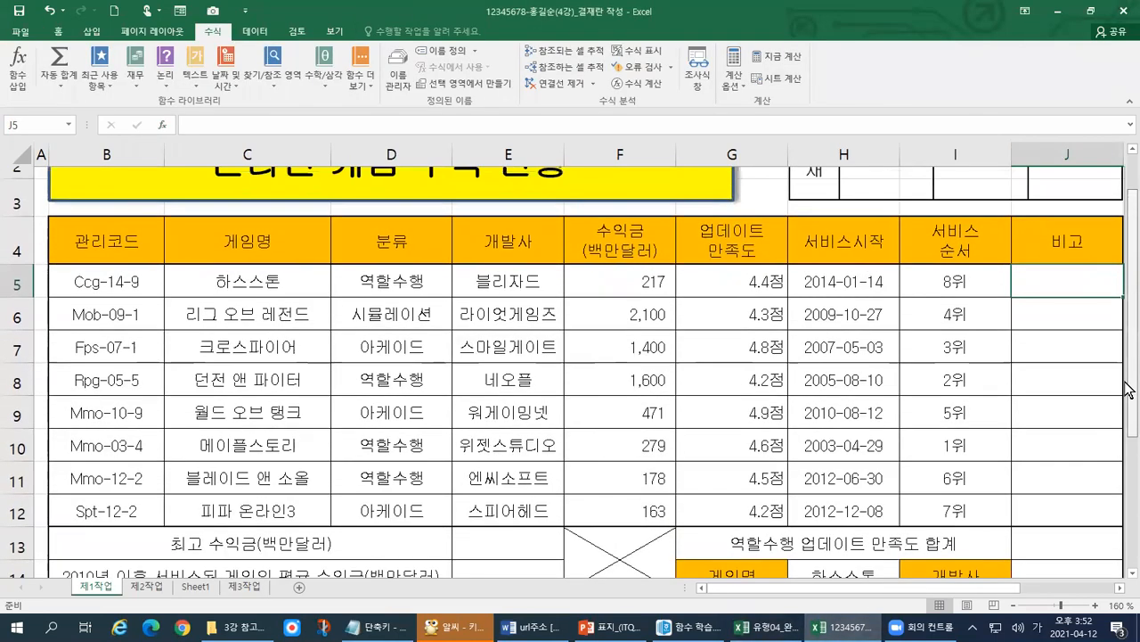
{"action": "left_click_drag", "start_coordinate": [955, 269], "coordinate": [962, 489]}
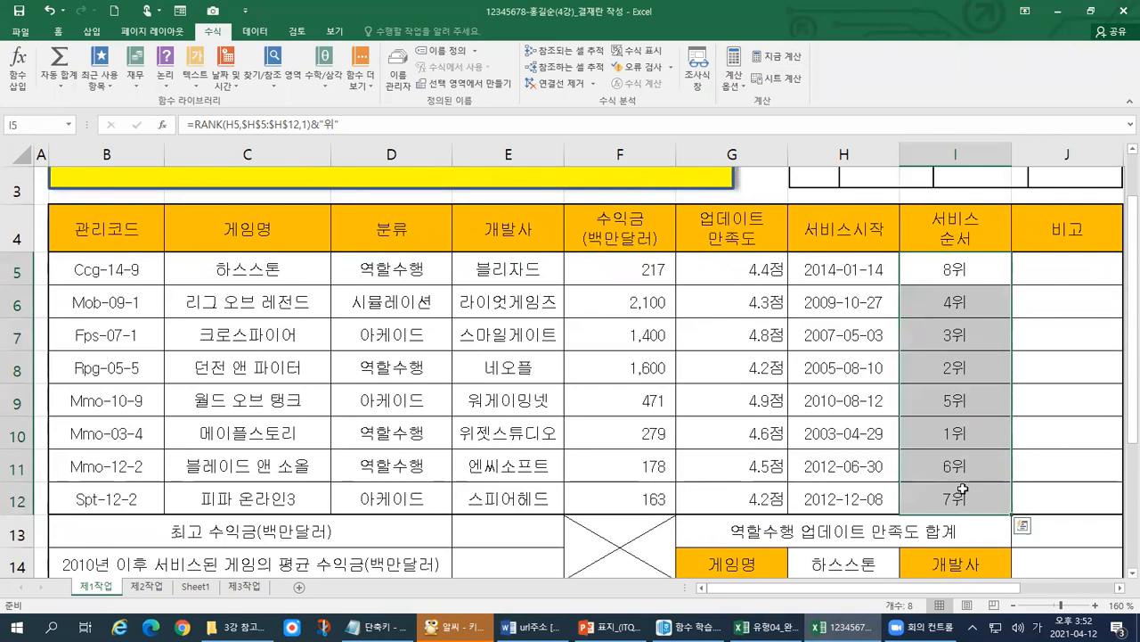